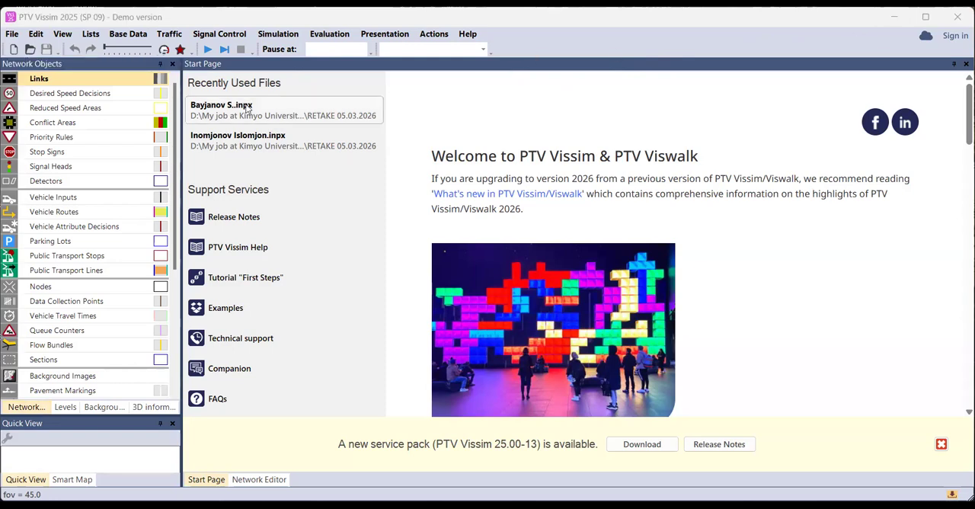
# Create a new empty network for editing
pyautogui.click(15, 51)
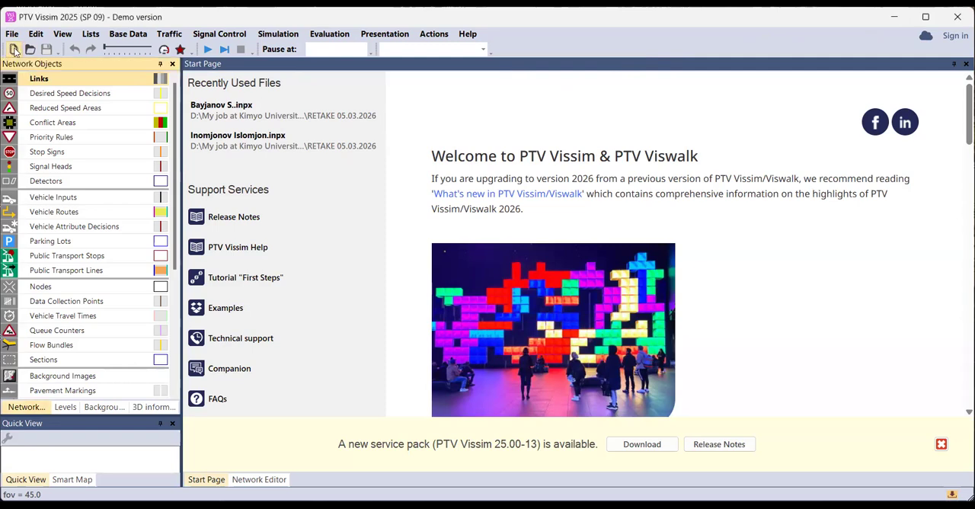
pyautogui.click(14, 50)
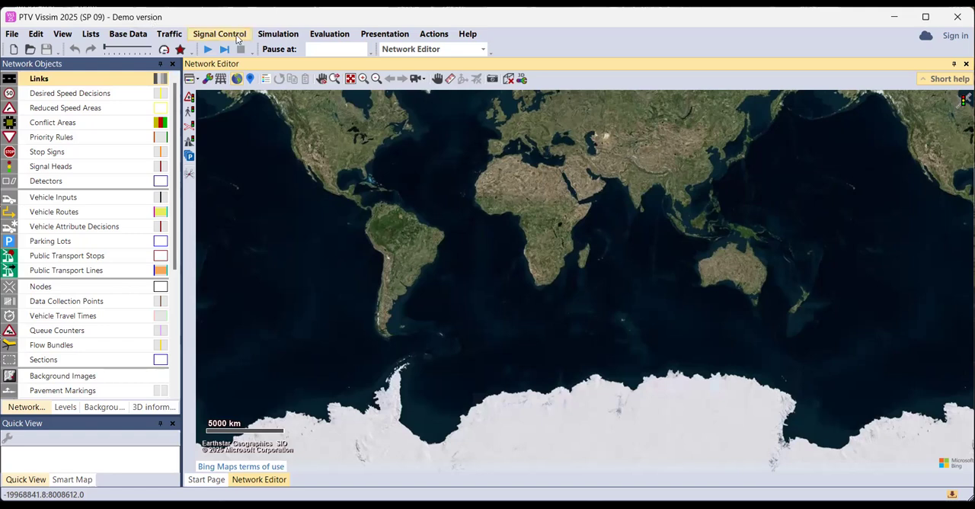
# Open the User Preferences, view the general user interface settings, and close them without changes
pyautogui.click(15, 36)
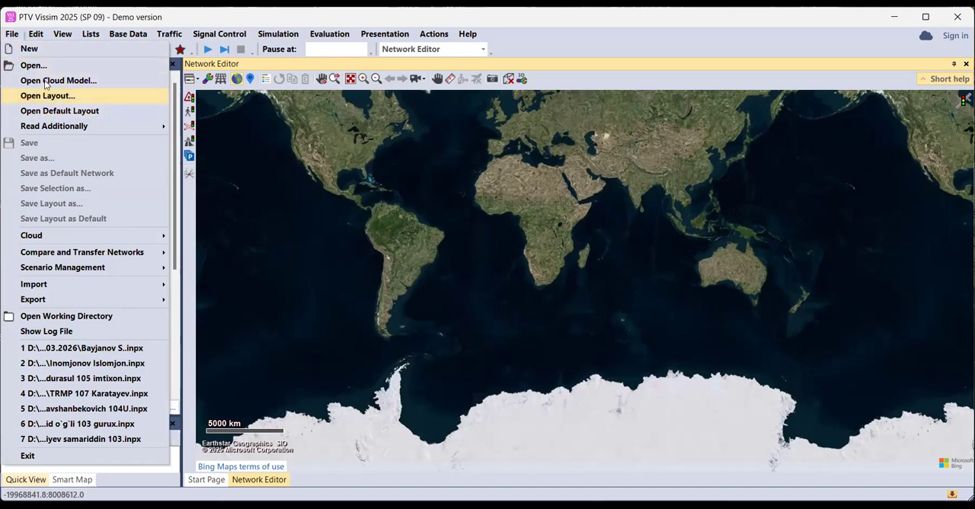
pyautogui.moveTo(40, 40)
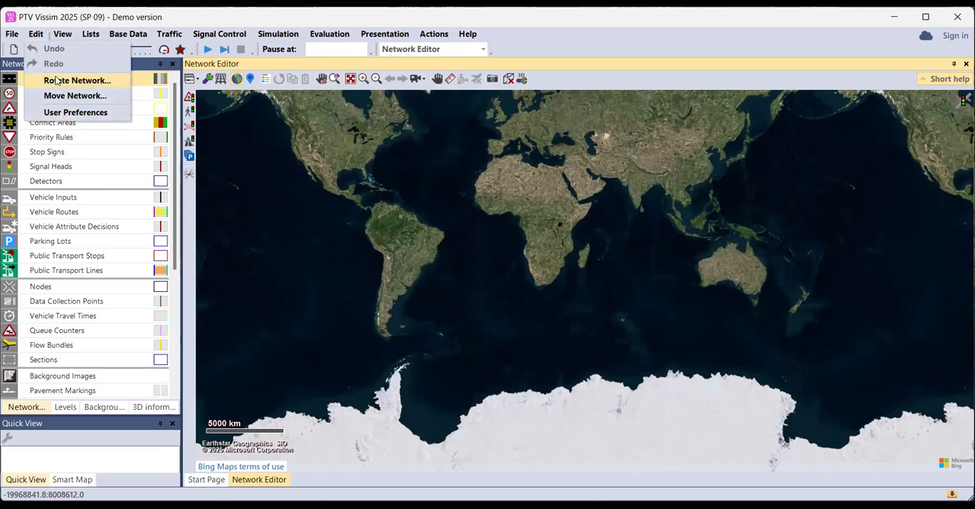
pyautogui.click(62, 115)
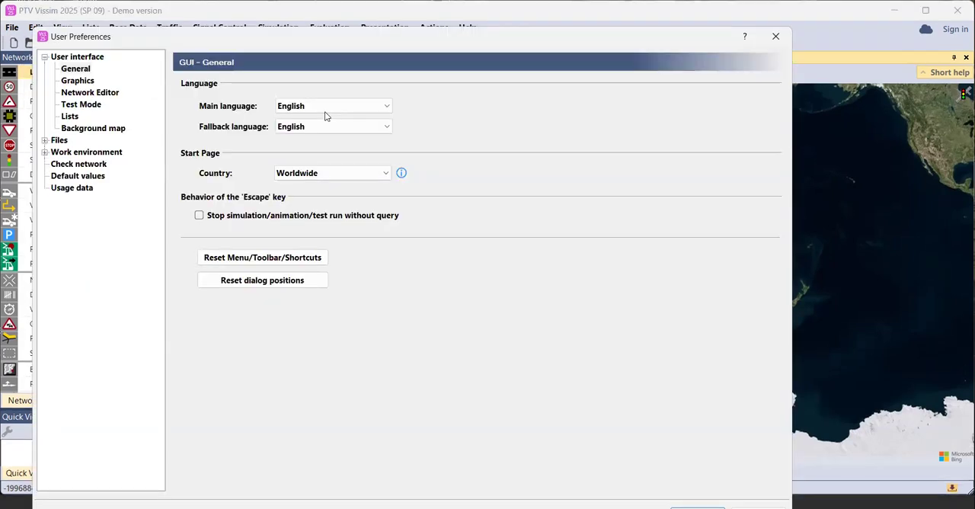
pyautogui.click(324, 112)
pyautogui.click(334, 153)
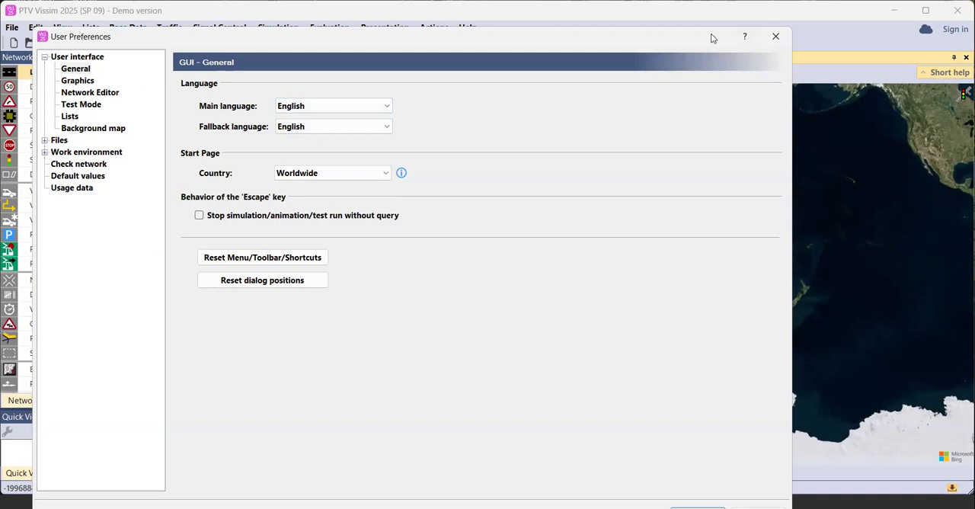
pyautogui.moveTo(713, 38); pyautogui.dragTo(730, 20)
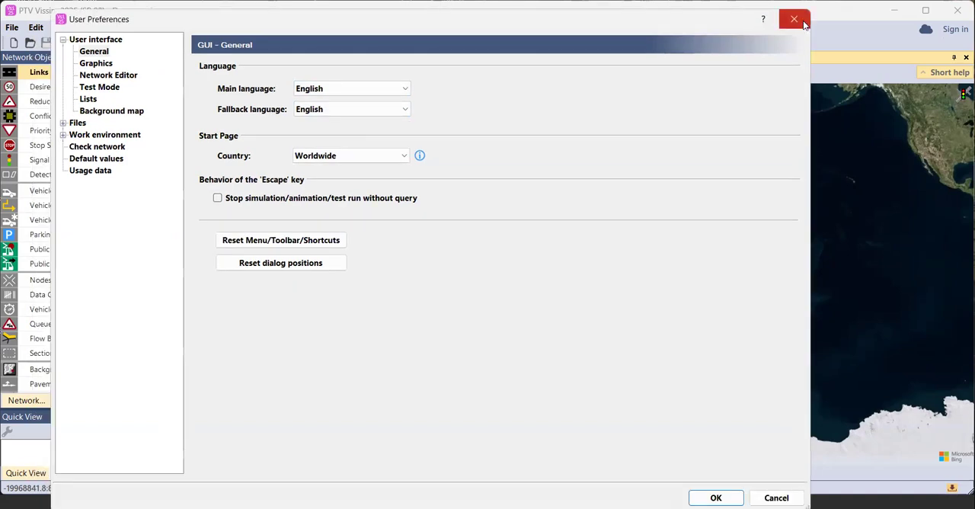
pyautogui.click(804, 25)
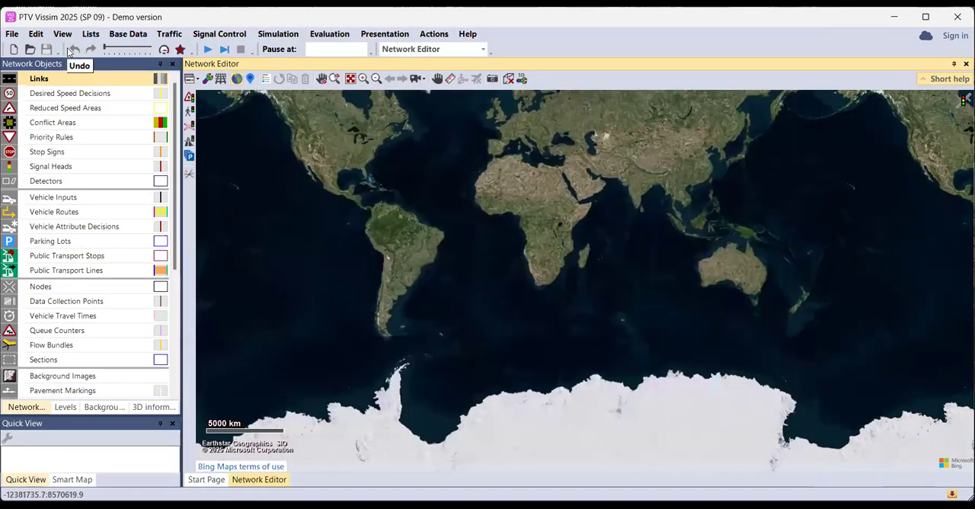
pyautogui.click(63, 36)
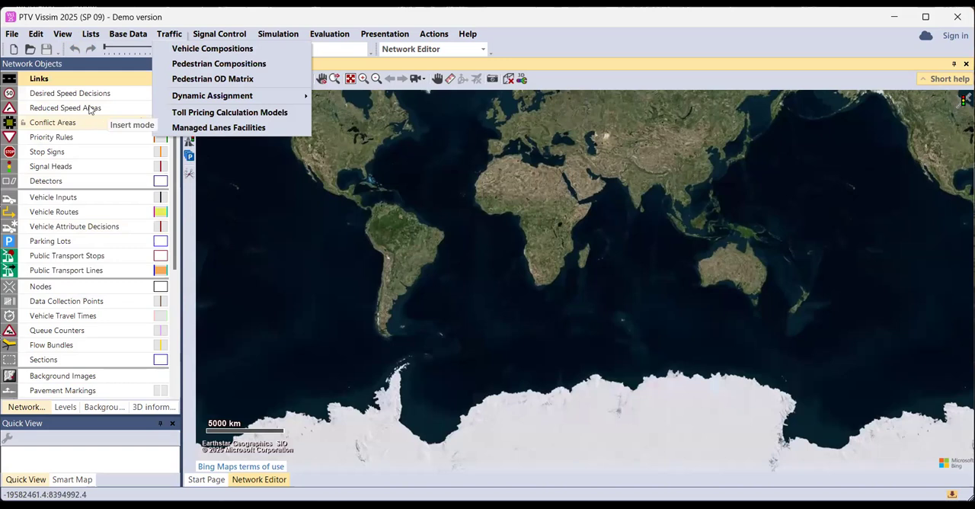
pyautogui.moveTo(67, 33)
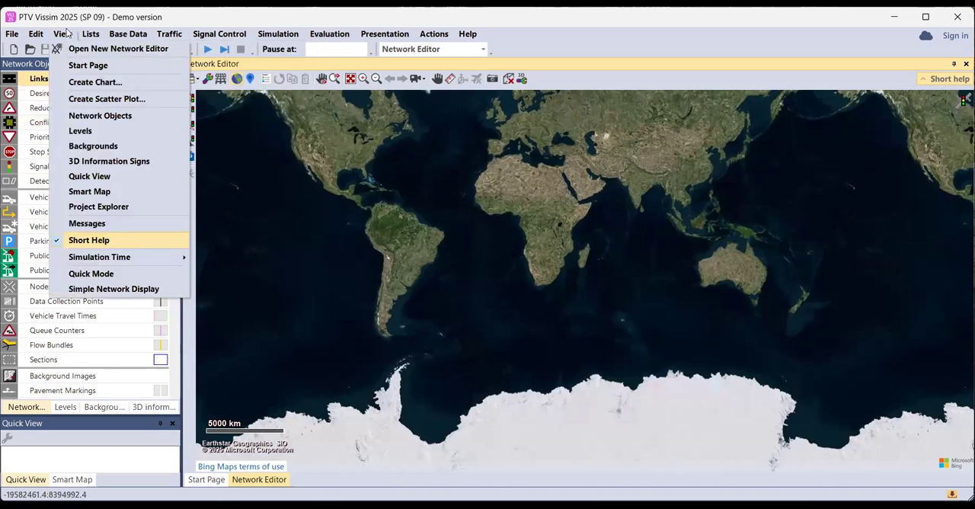
pyautogui.click(32, 133)
pyautogui.click(80, 81)
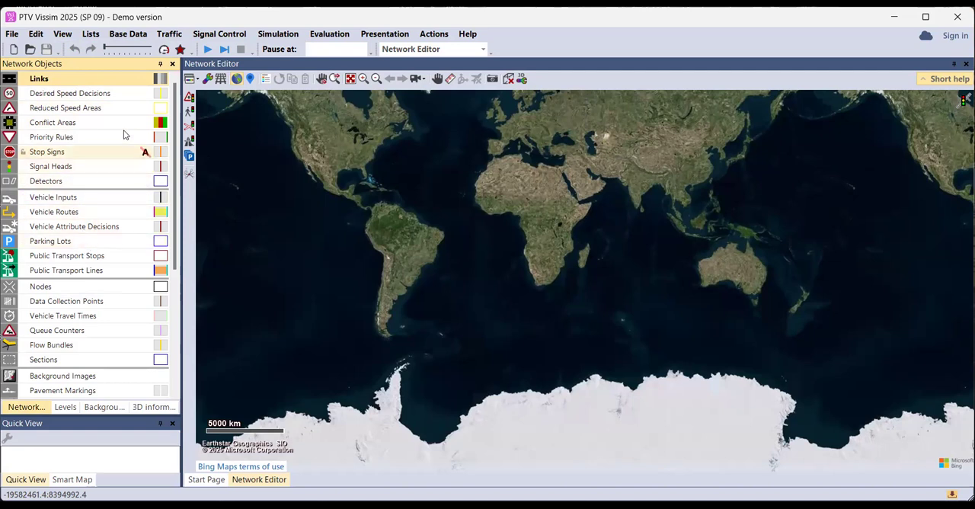
# Close the Network Objects list and restore it to the workspace
pyautogui.click(172, 64)
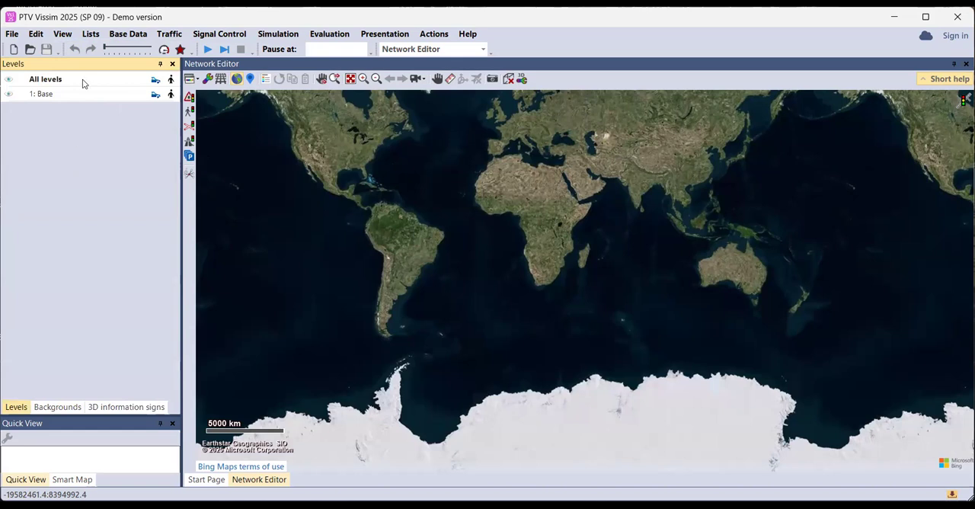
pyautogui.click(64, 35)
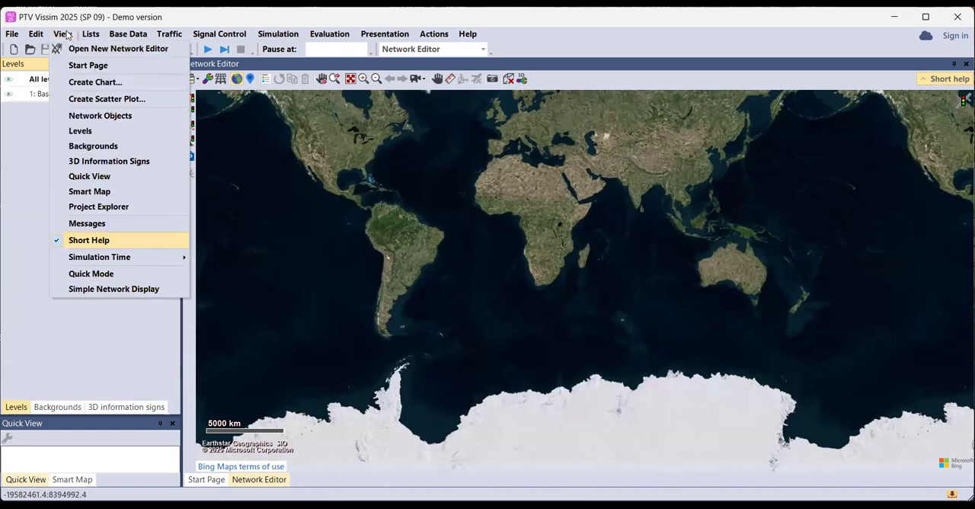
pyautogui.click(112, 115)
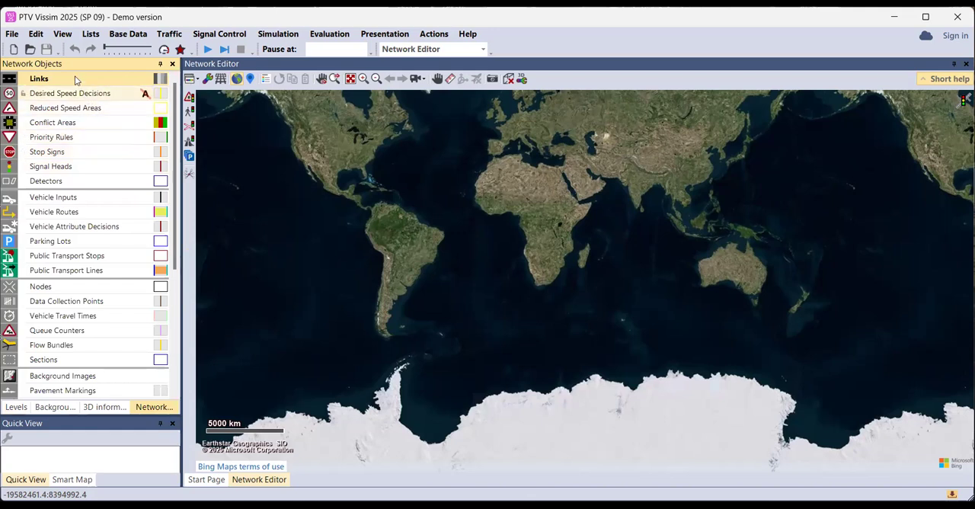
pyautogui.click(91, 35)
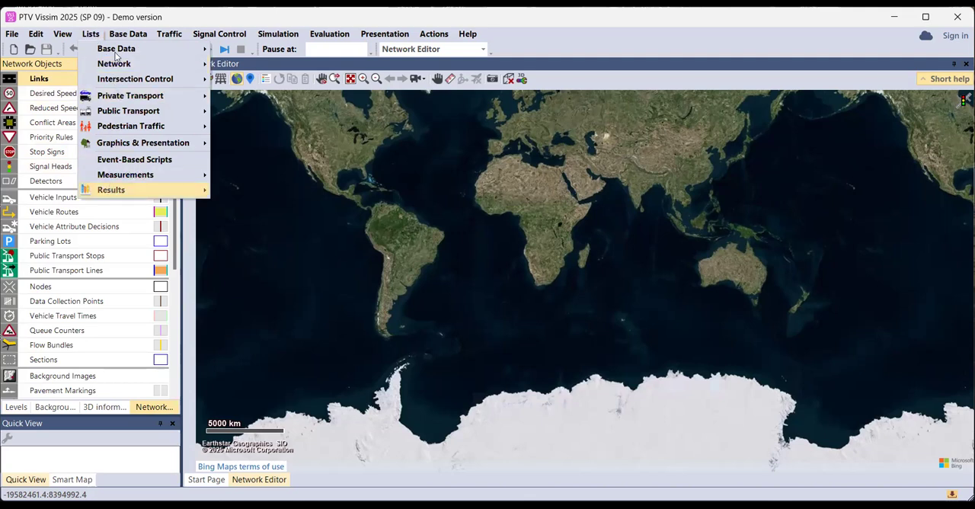
pyautogui.moveTo(128, 36)
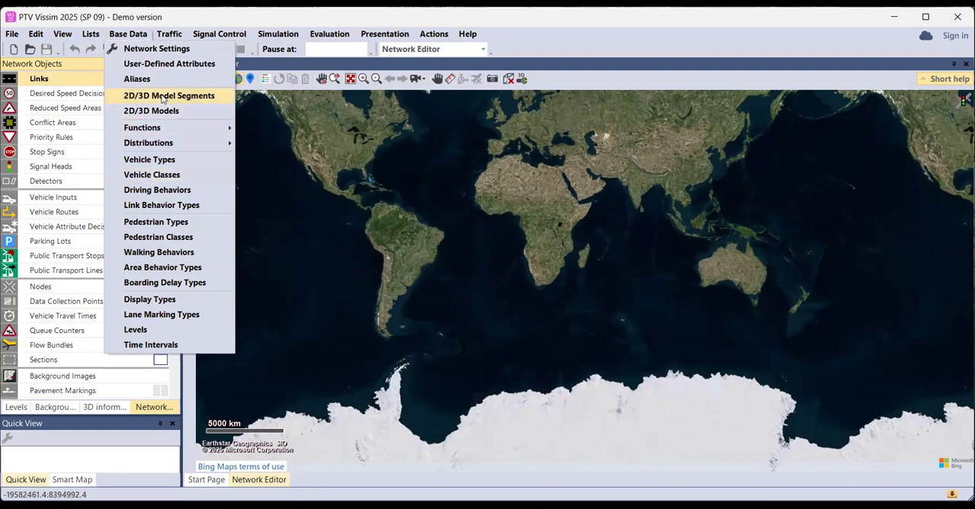
pyautogui.moveTo(169, 38)
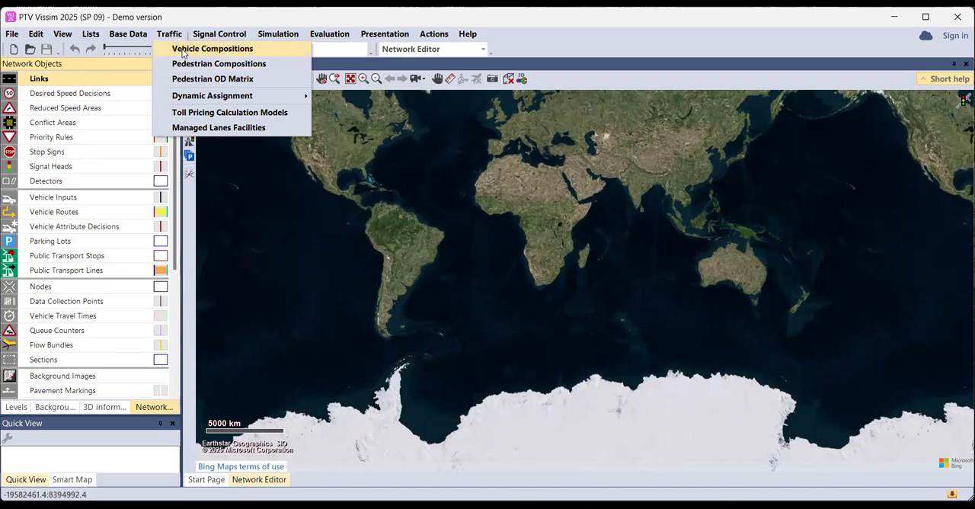
pyautogui.moveTo(209, 32)
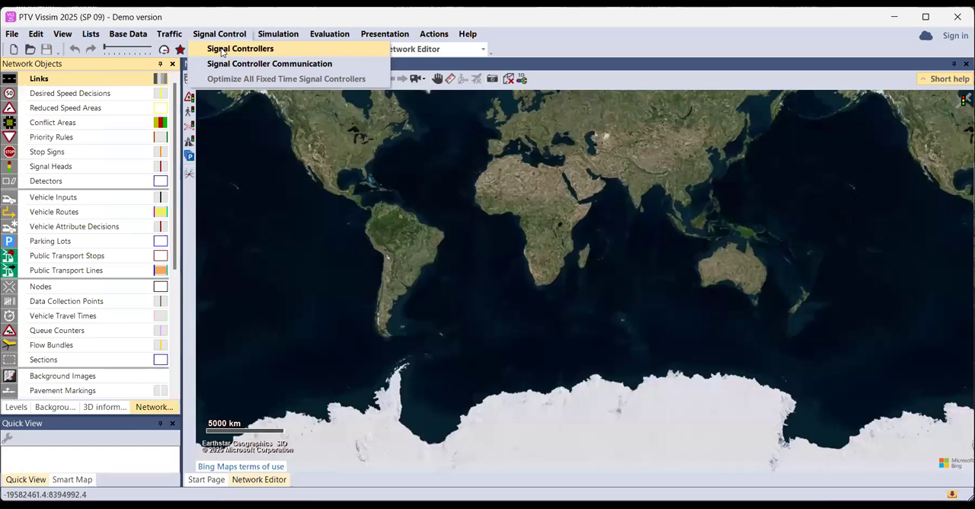
pyautogui.moveTo(279, 35)
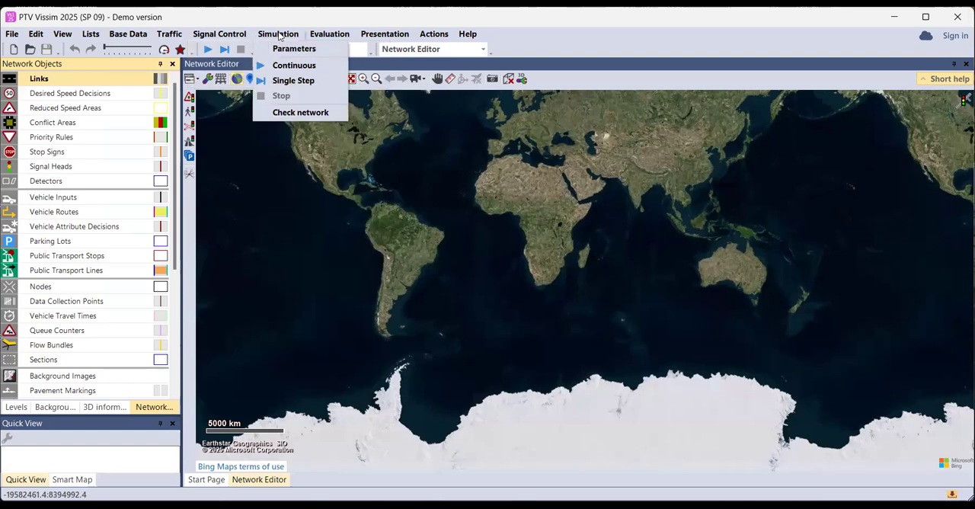
pyautogui.moveTo(325, 37)
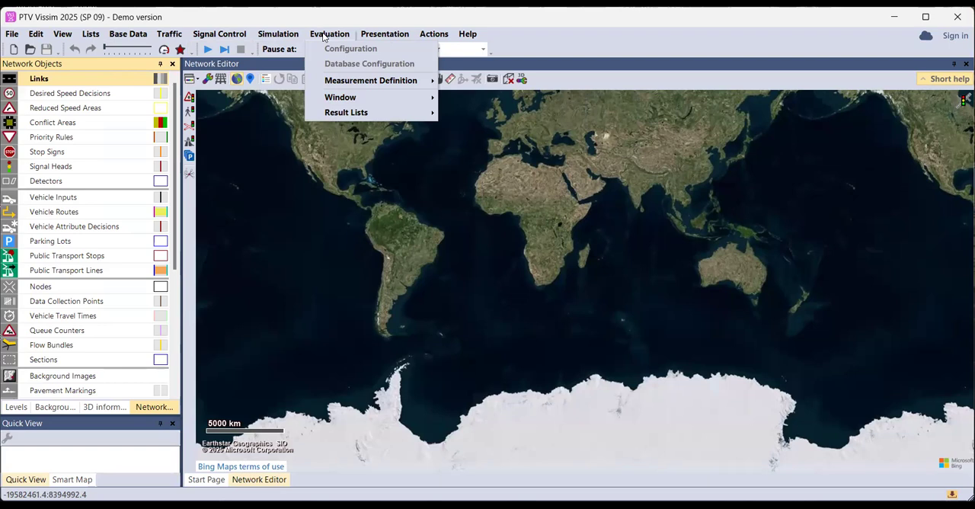
pyautogui.click(381, 38)
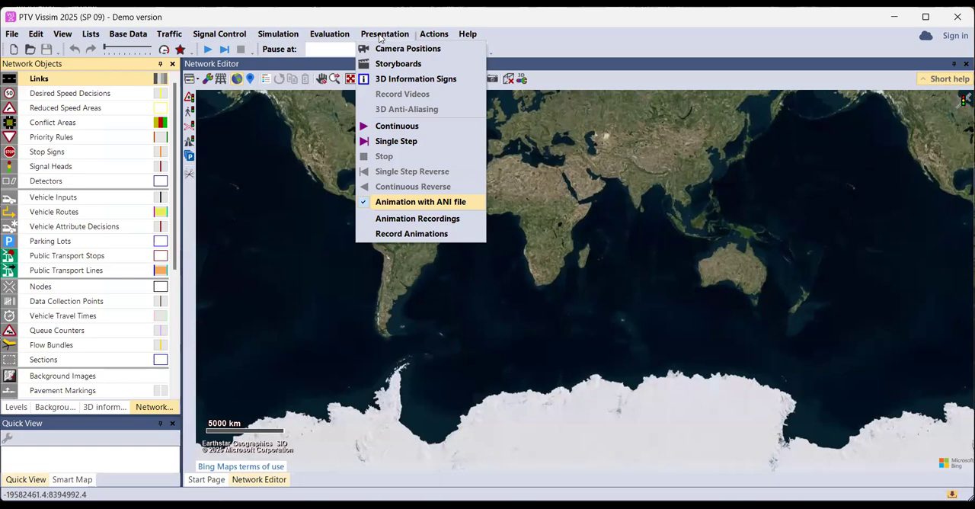
pyautogui.moveTo(432, 38)
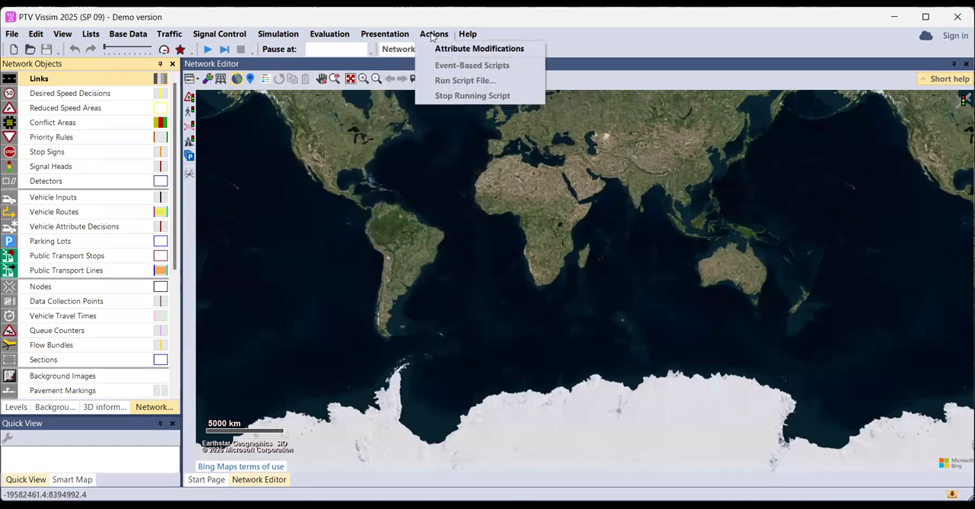
pyautogui.moveTo(465, 36)
pyautogui.click(15, 53)
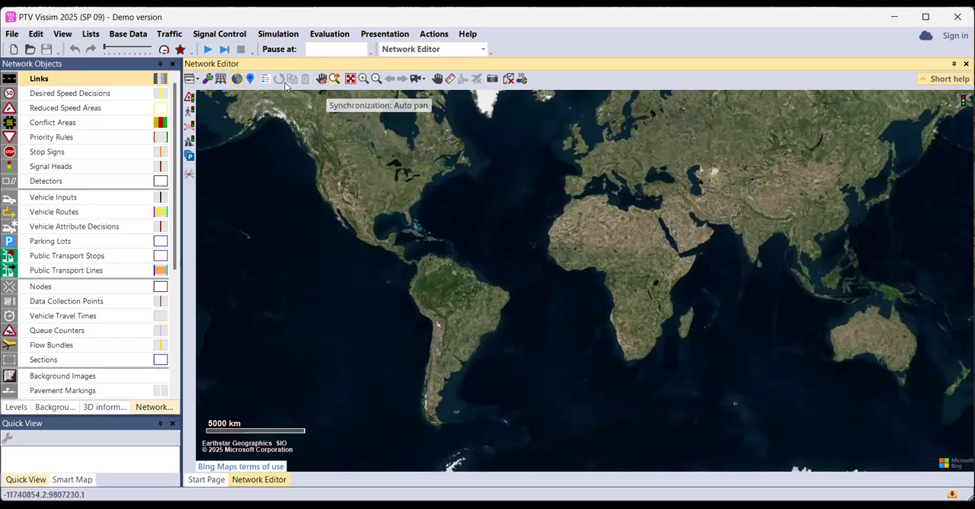
# Switch the network view's background map off and back on
pyautogui.click(235, 80)
pyautogui.click(235, 80)
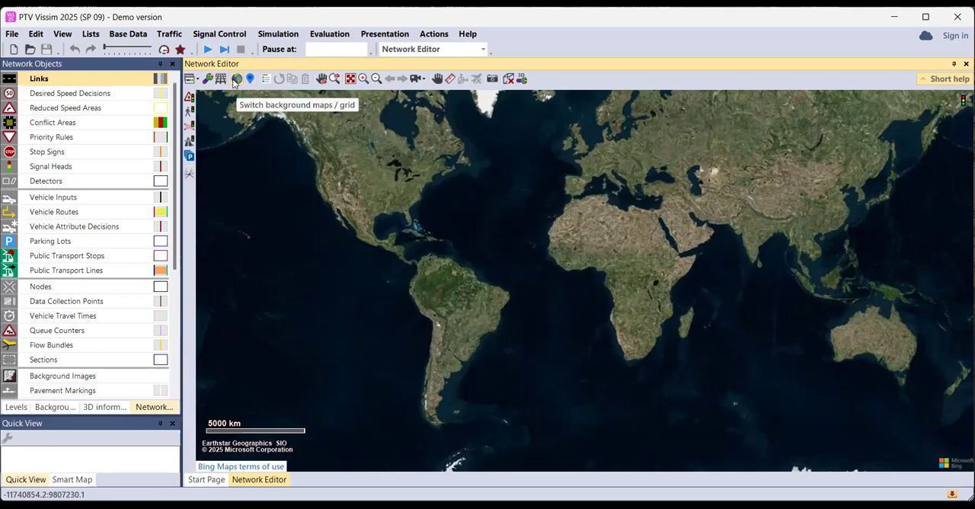
pyautogui.click(236, 80)
pyautogui.click(235, 80)
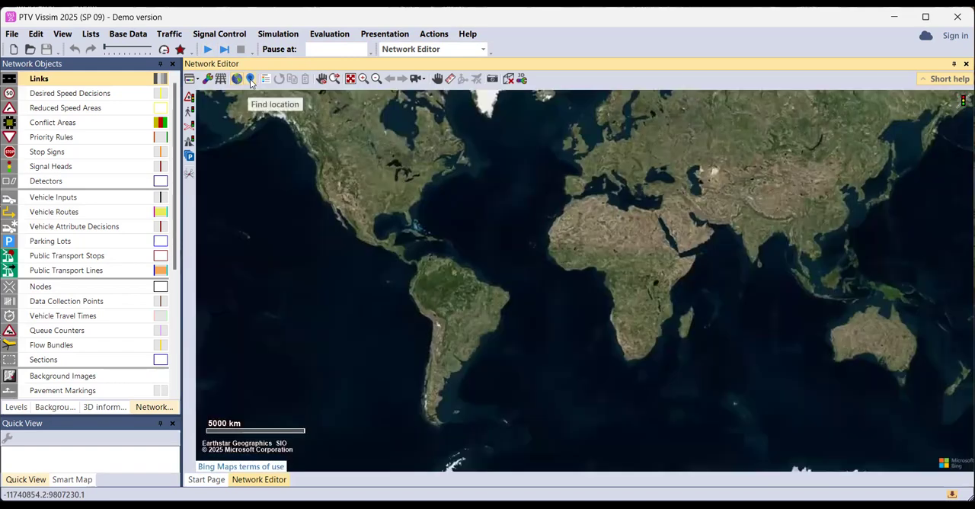
# Find the location "tashkent" on the background map and go to the Ташкент, Узбекистан result
pyautogui.click(250, 79)
pyautogui.write('tashker')
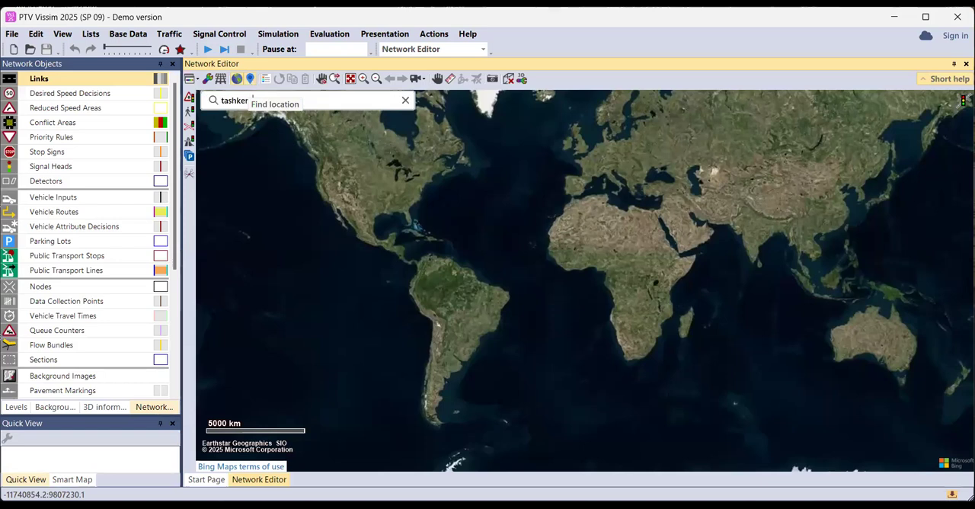
pyautogui.write('t')
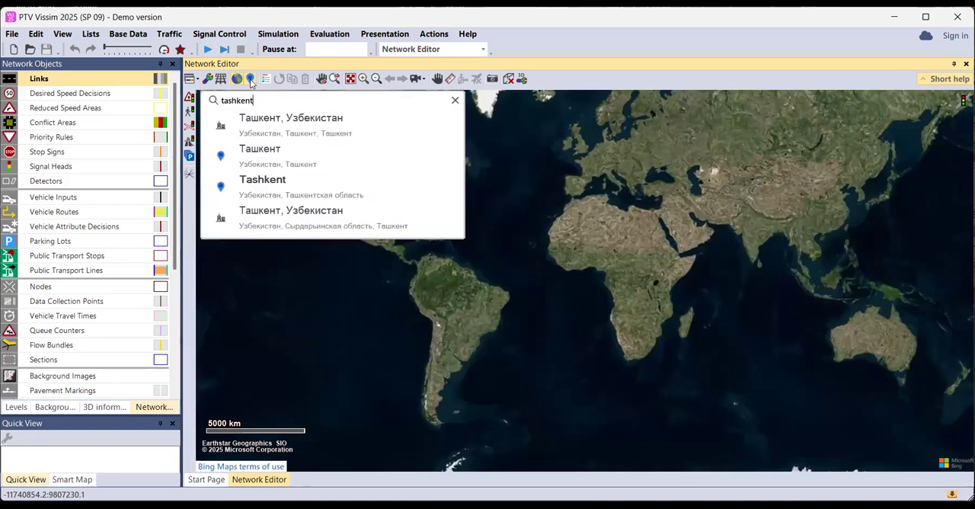
pyautogui.click(270, 125)
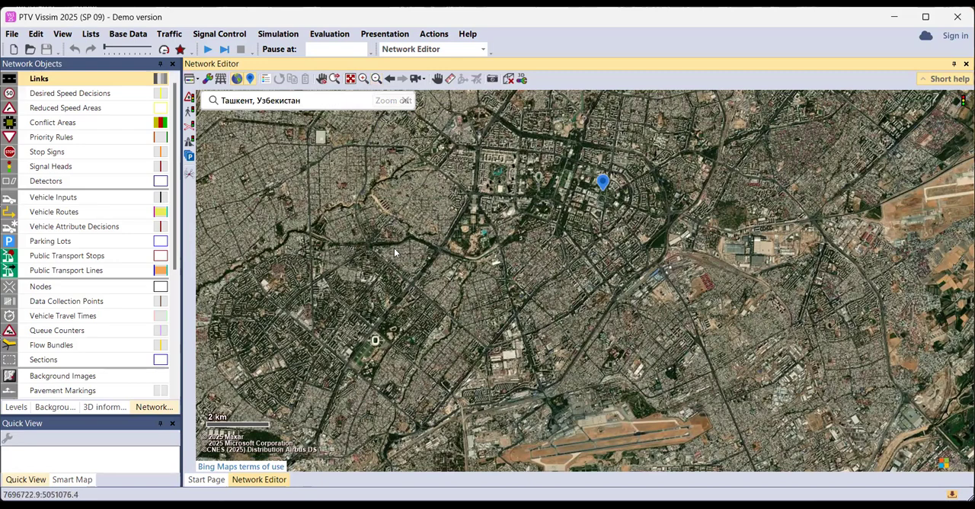
# Zoom the satellite map in on the large road intersection beside the park with the round fountain in Tashkent
pyautogui.scroll(1, 394, 248)
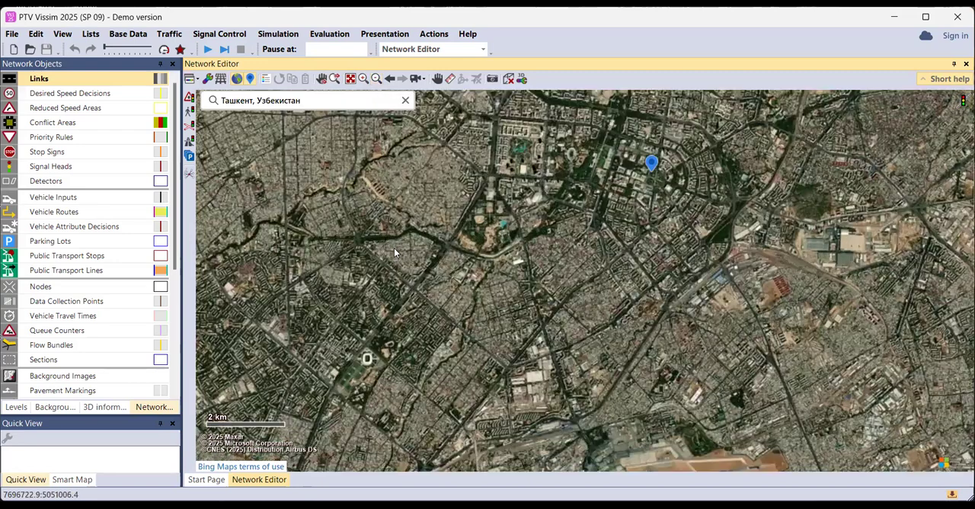
pyautogui.scroll(-1, 394, 247)
pyautogui.scroll(1, 526, 287)
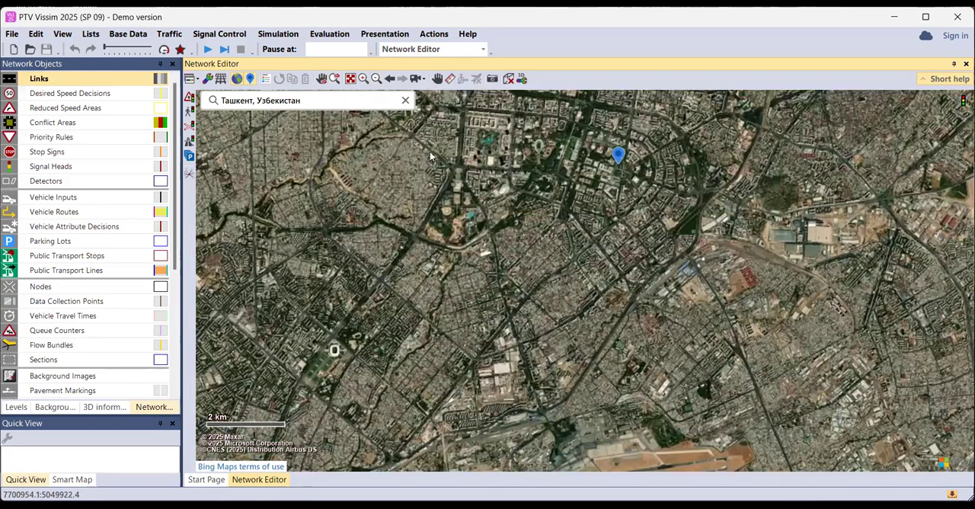
pyautogui.click(364, 79)
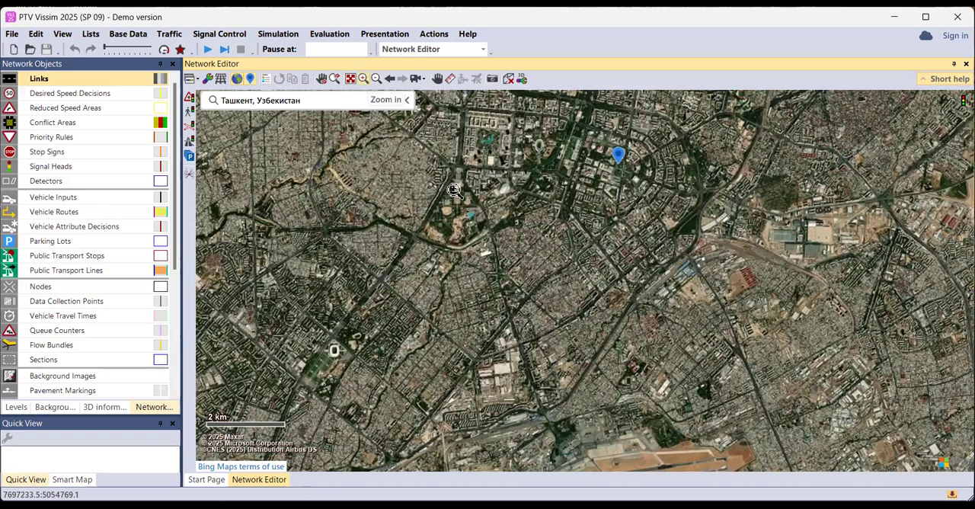
pyautogui.moveTo(369, 169); pyautogui.dragTo(586, 274)
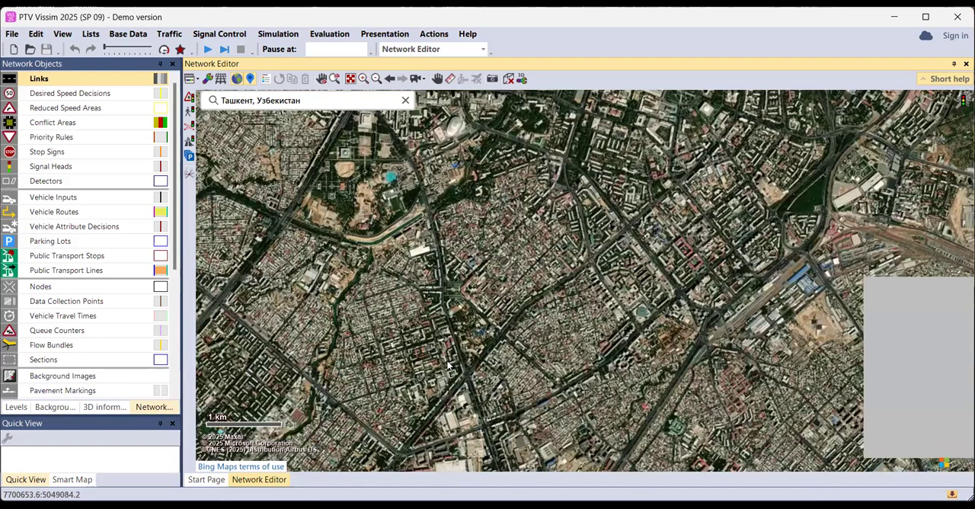
pyautogui.moveTo(447, 362); pyautogui.dragTo(492, 391)
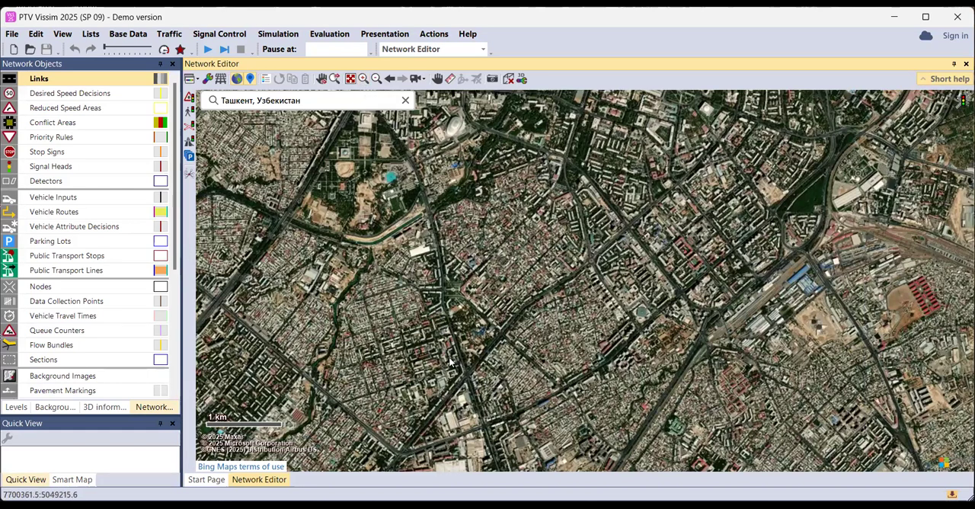
pyautogui.click(363, 78)
pyautogui.moveTo(447, 365); pyautogui.dragTo(483, 394)
pyautogui.moveTo(481, 392); pyautogui.dragTo(476, 386)
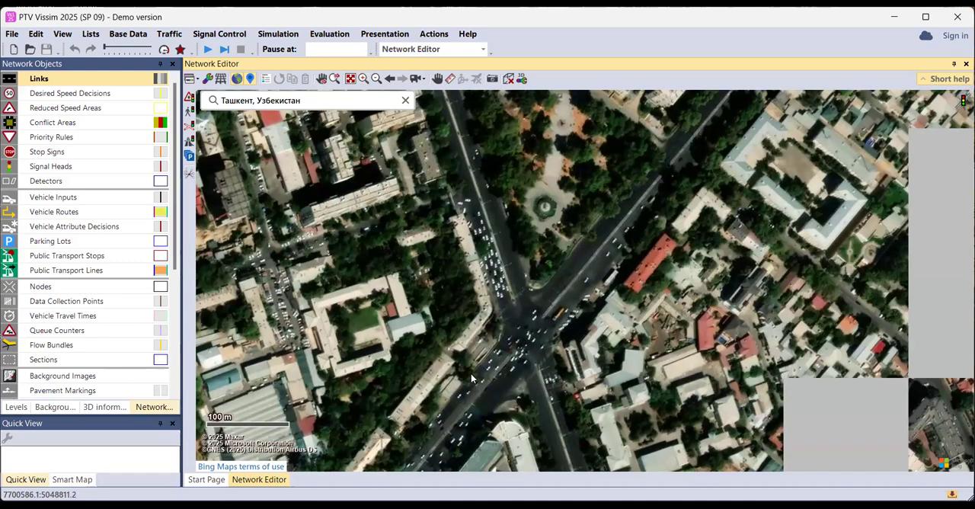
pyautogui.click(378, 81)
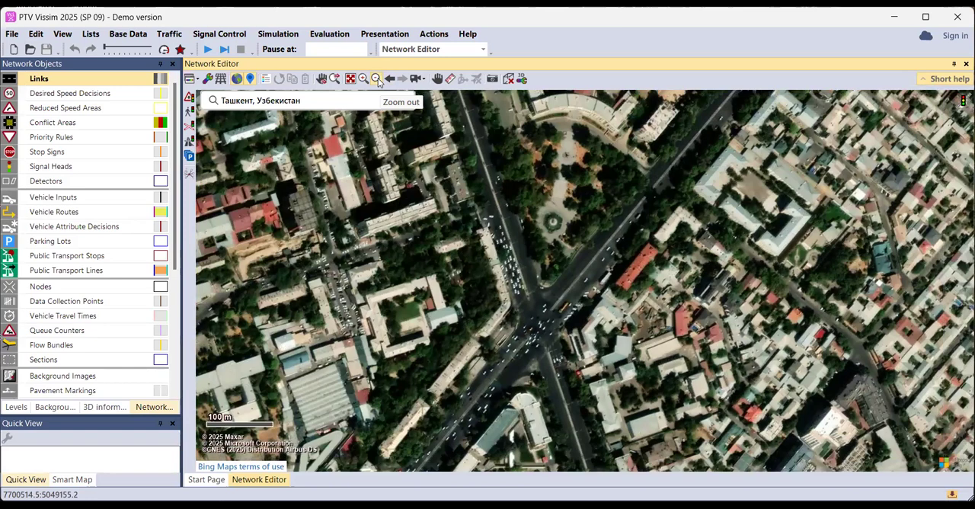
# Zoom the satellite map out two levels around the intersection and shift the map section slightly using Shift mode
pyautogui.click(378, 81)
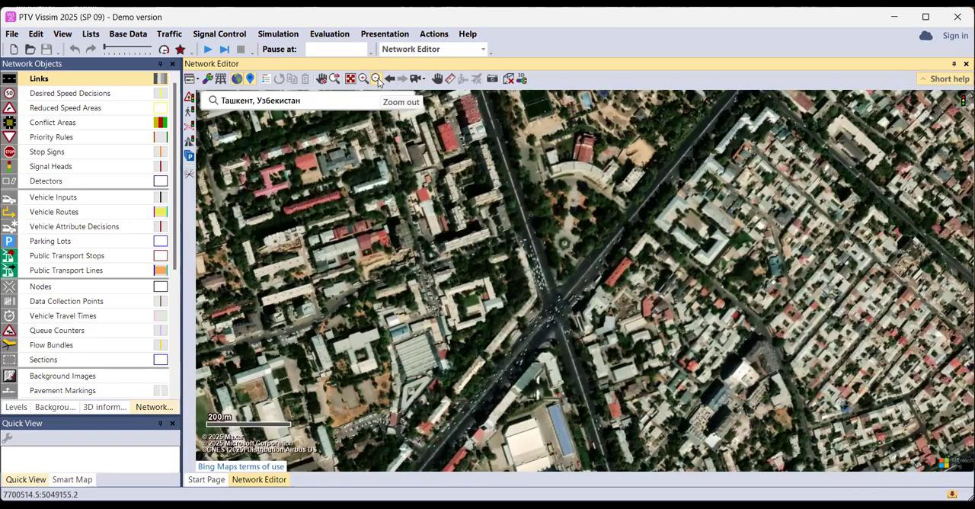
pyautogui.click(378, 81)
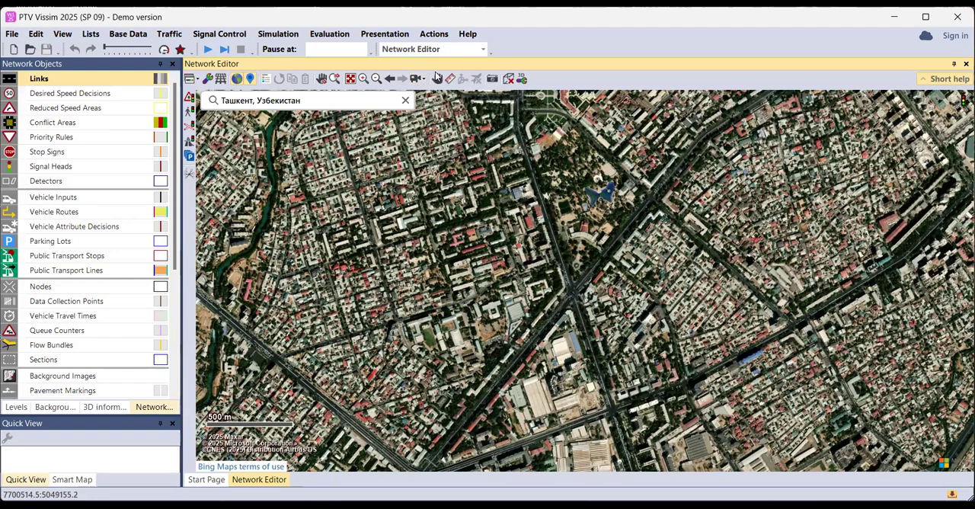
pyautogui.click(438, 82)
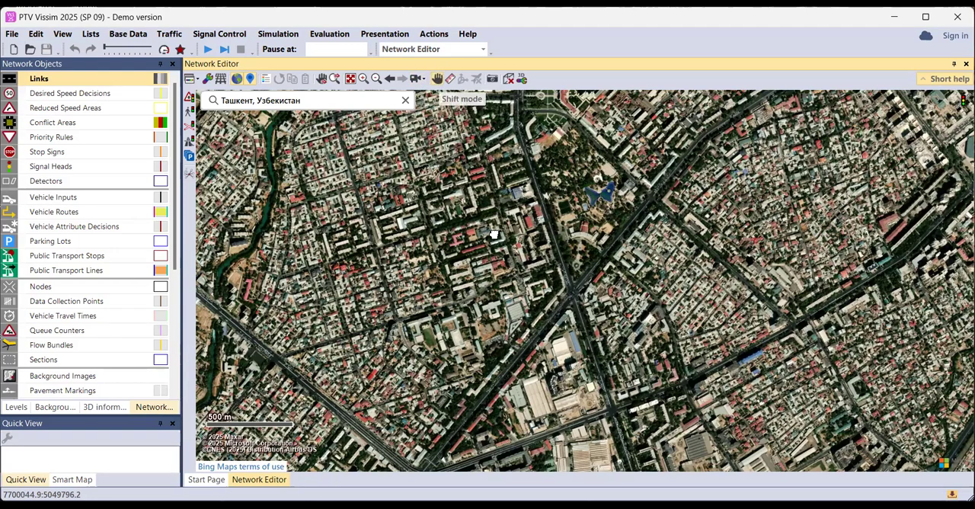
pyautogui.moveTo(491, 233); pyautogui.dragTo(546, 201)
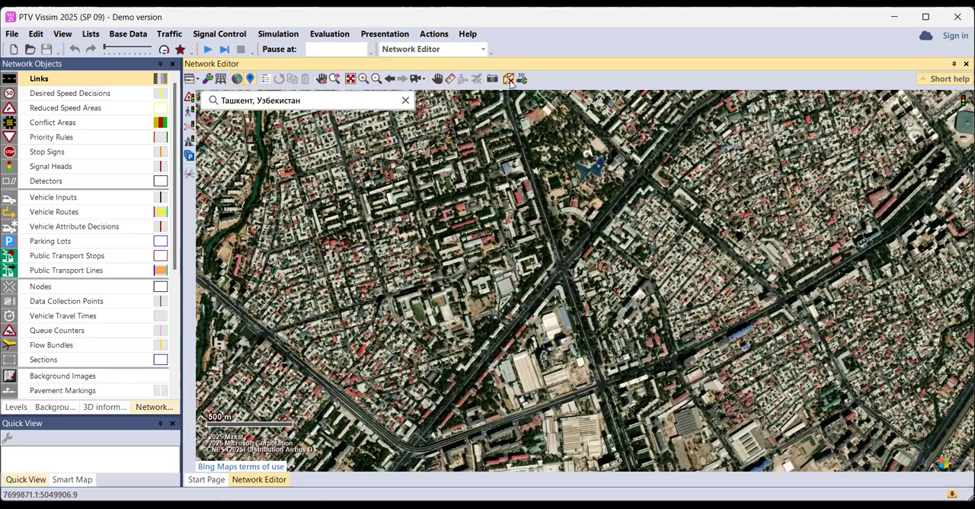
# Switch the network view to 3D and back to 2D
pyautogui.click(511, 84)
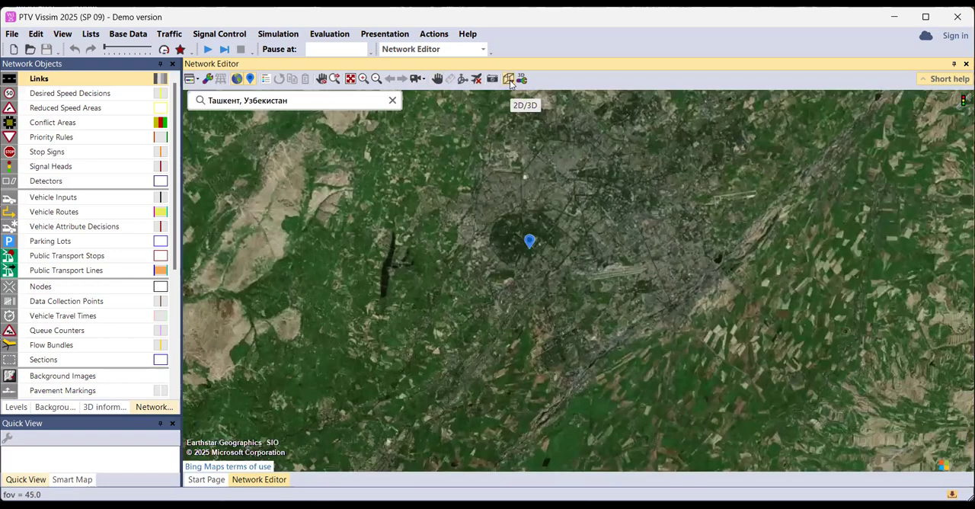
pyautogui.click(511, 82)
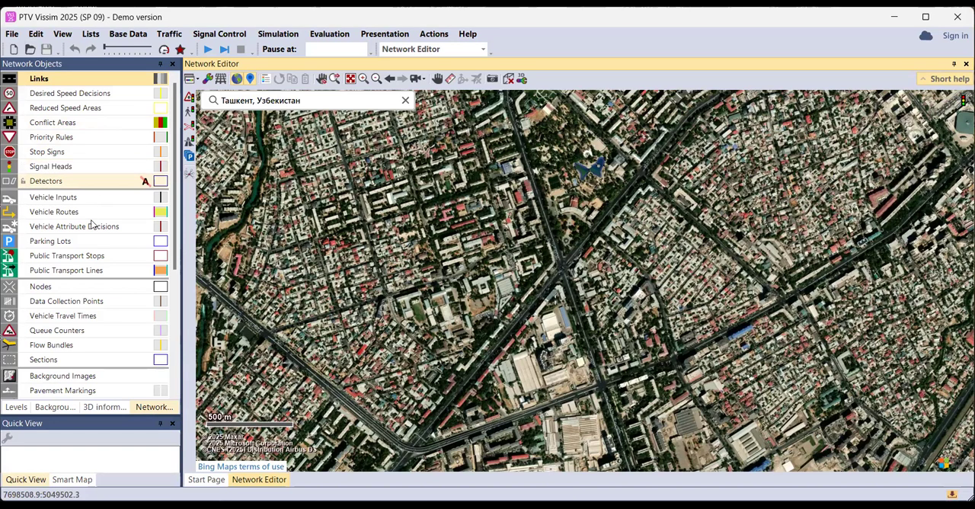
# Look through the network object types and display the available Signal Control commands
pyautogui.scroll(-4, 101, 297)
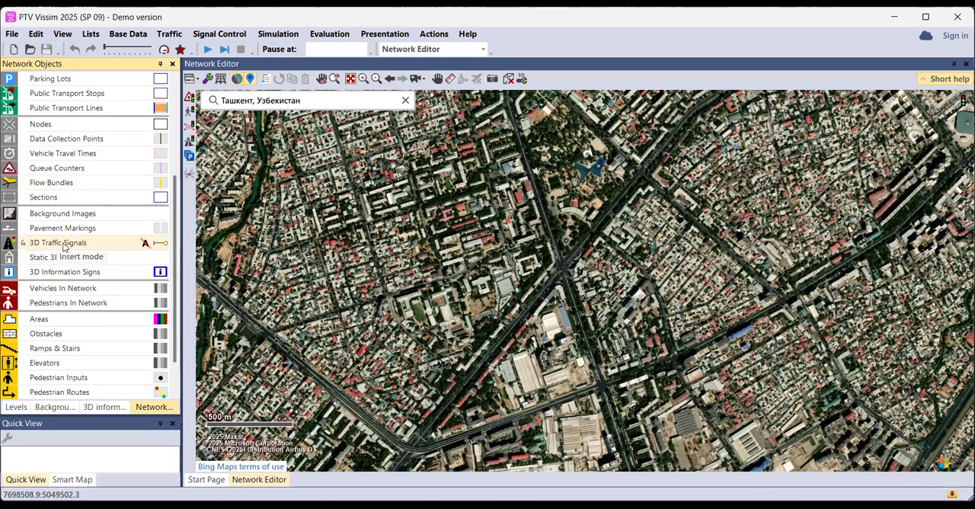
pyautogui.click(223, 36)
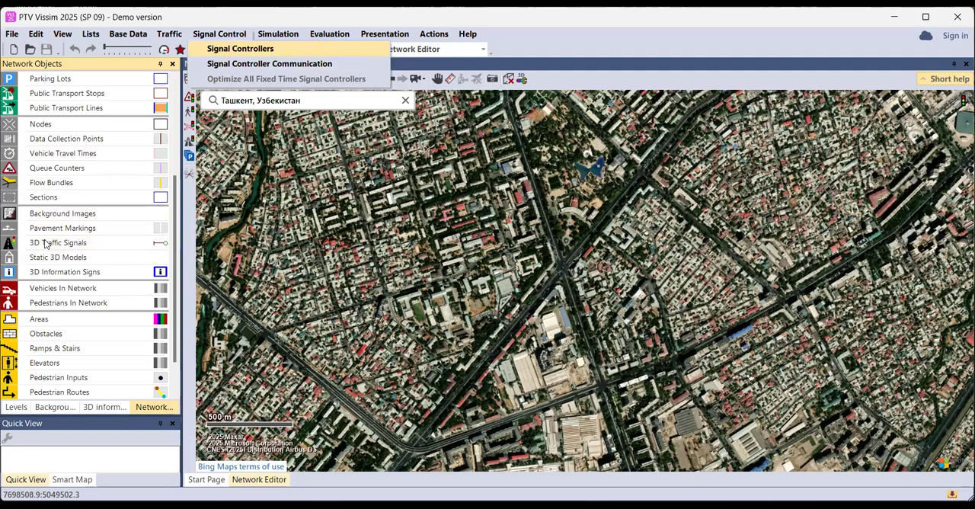
pyautogui.scroll(3, 44, 242)
pyautogui.scroll(1, 43, 221)
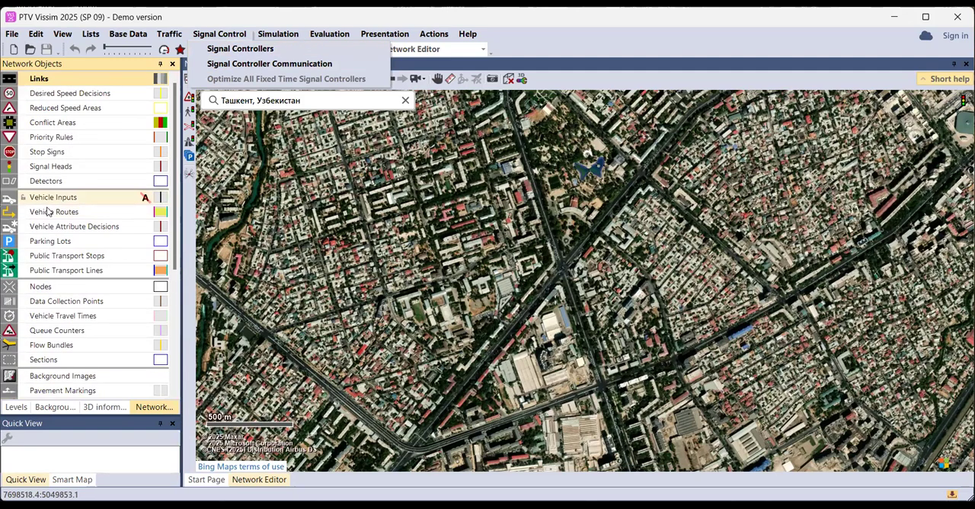
# Activate the Detectors, Vehicle Inputs and Vehicle Routes object types in turn, and review the remaining types down to the pedestrian objects
pyautogui.click(49, 186)
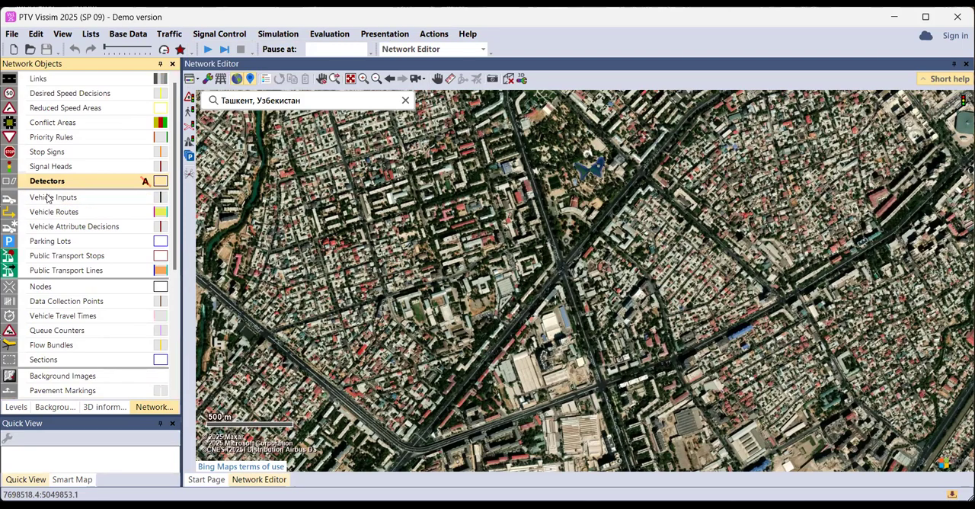
pyautogui.click(48, 198)
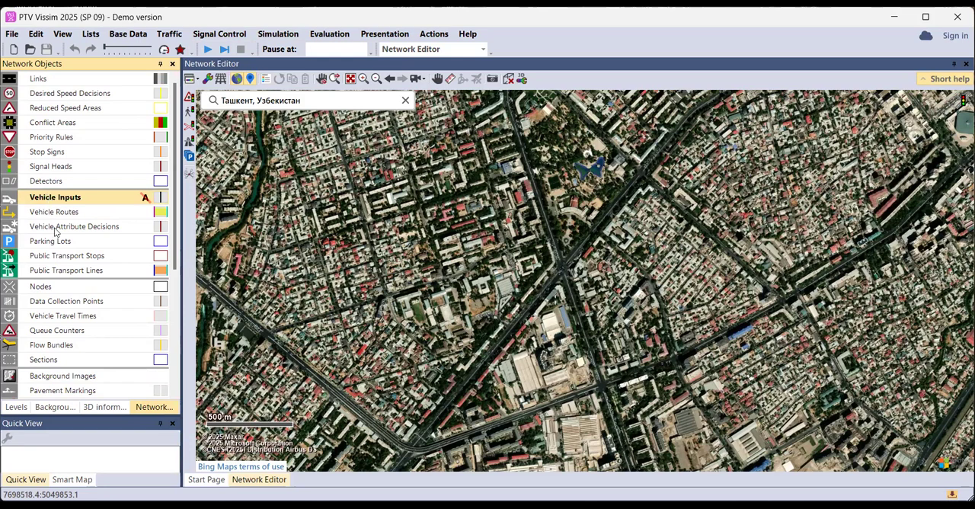
pyautogui.click(46, 213)
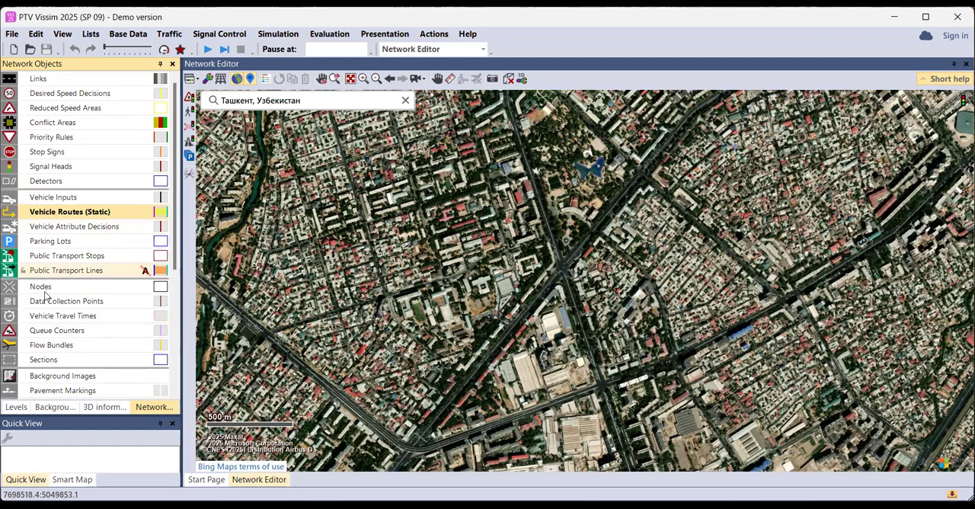
pyautogui.scroll(-1, 45, 297)
pyautogui.scroll(-2, 46, 297)
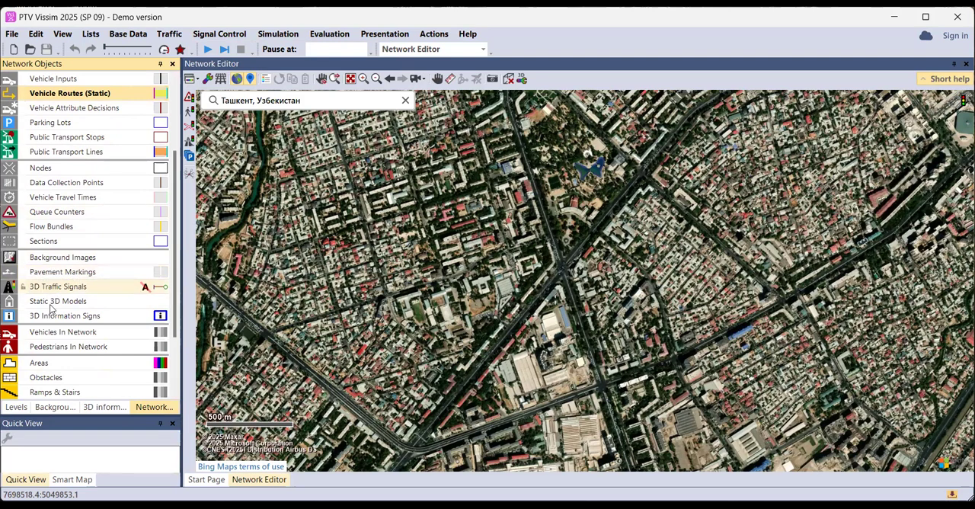
pyautogui.scroll(-2, 65, 256)
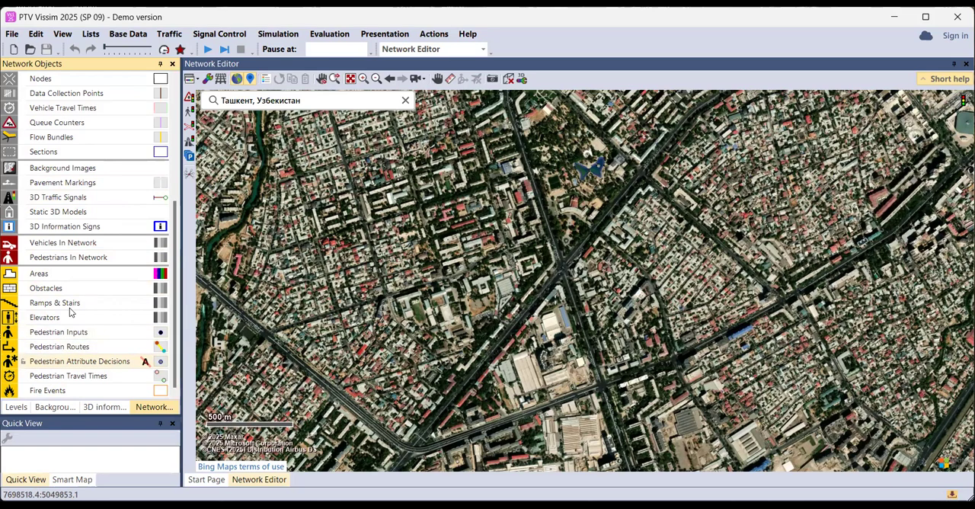
pyautogui.scroll(3, 64, 364)
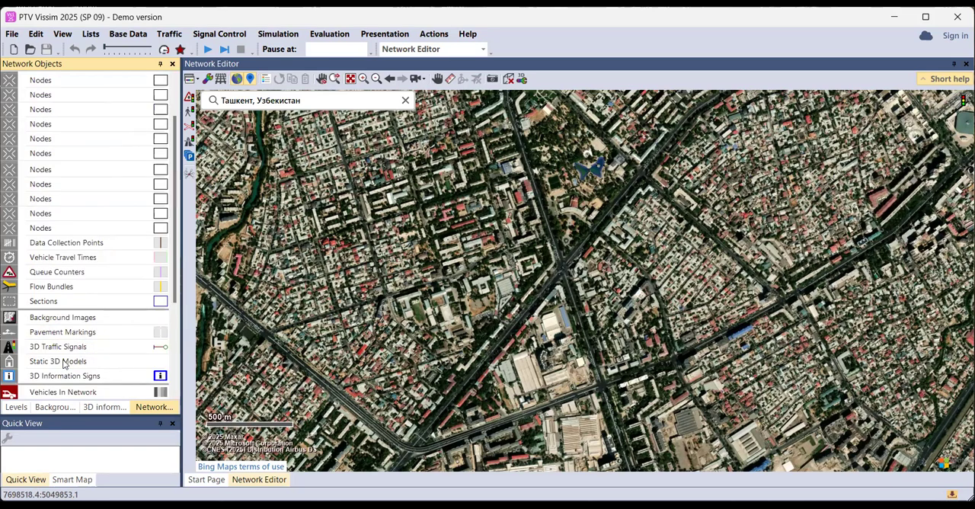
pyautogui.scroll(2, 65, 365)
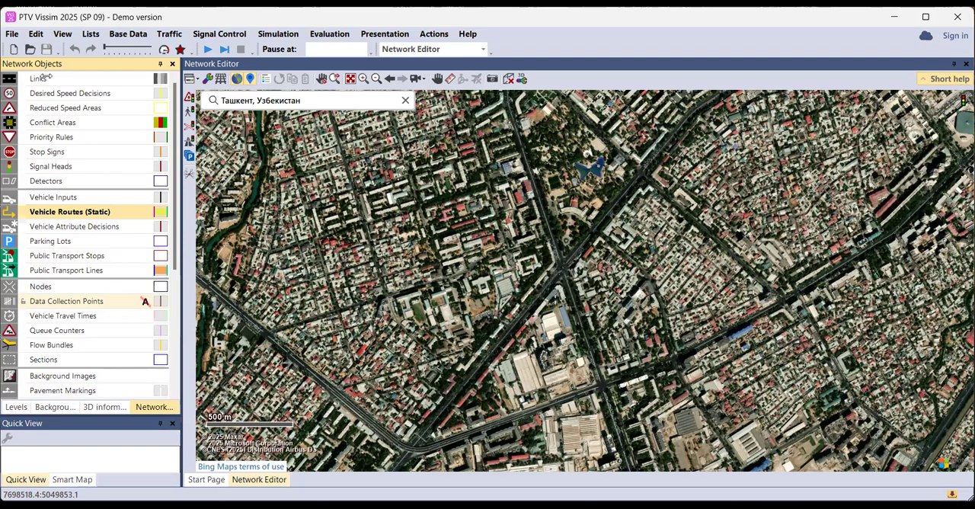
# Activate Links, Conflict Areas, Vehicle Inputs, Vehicle Routes and Signal Heads in turn, and look over the rest of the network object types
pyautogui.click(76, 78)
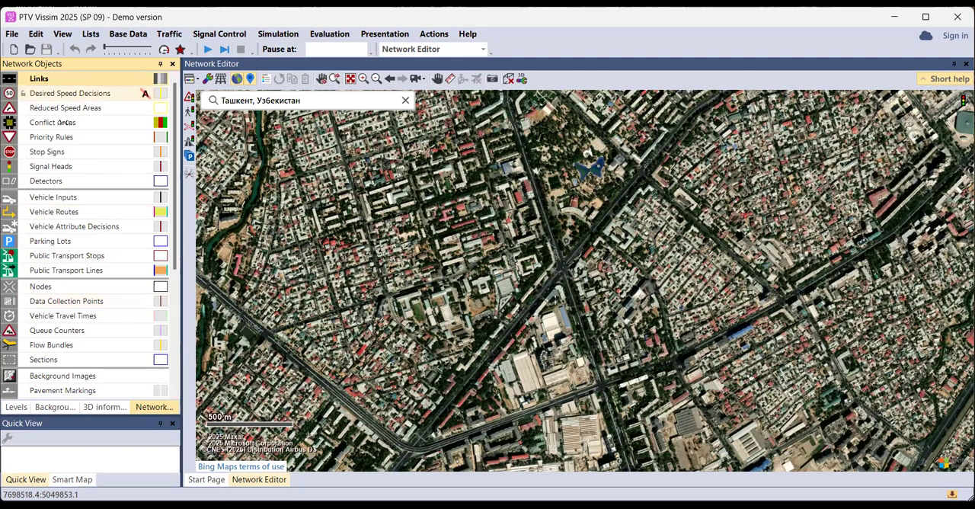
pyautogui.click(63, 122)
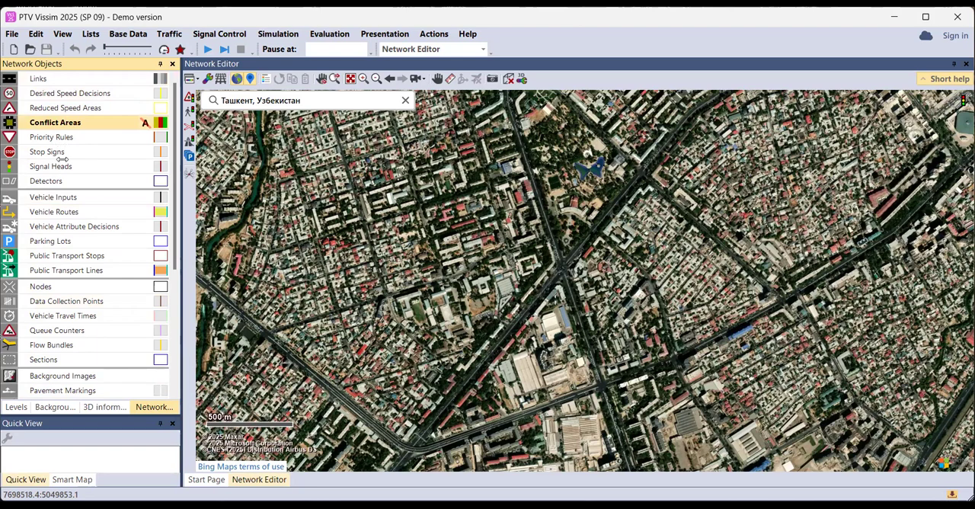
pyautogui.click(63, 197)
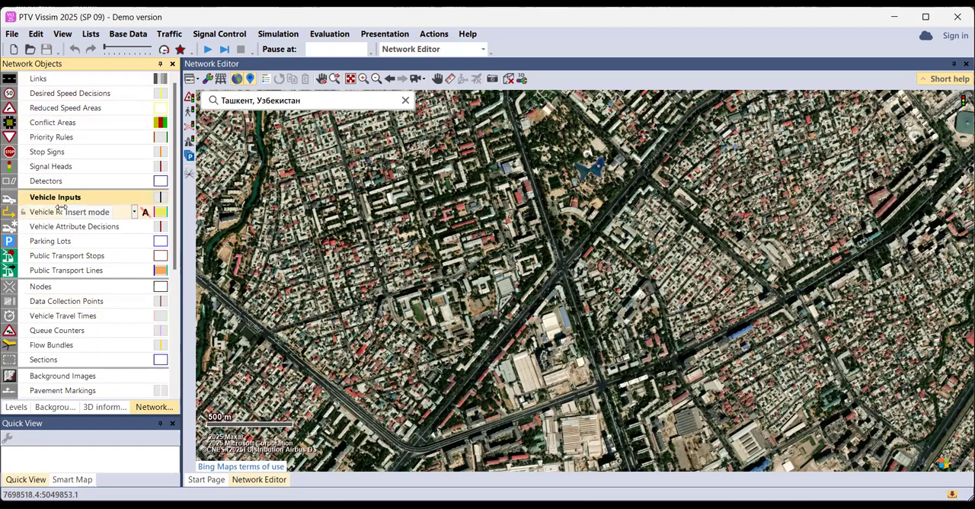
pyautogui.click(61, 210)
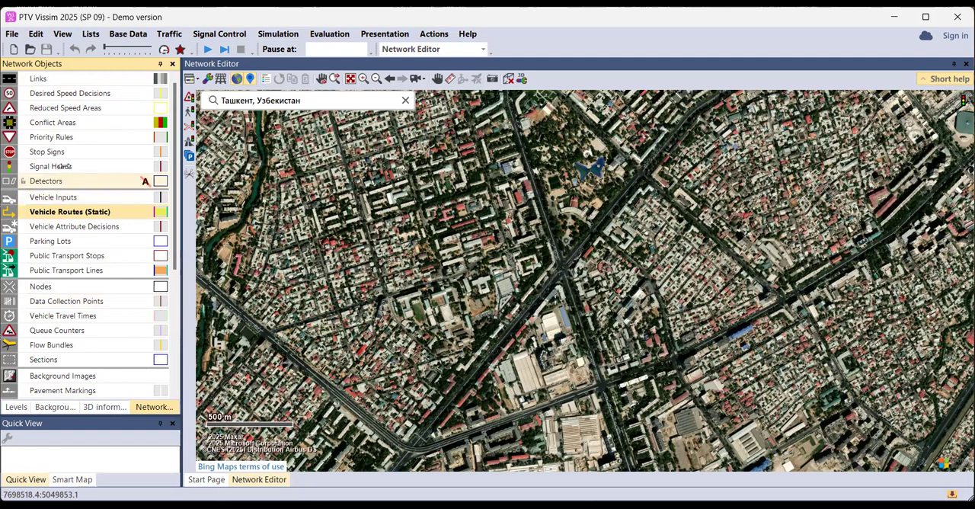
pyautogui.click(60, 167)
pyautogui.scroll(-4, 67, 227)
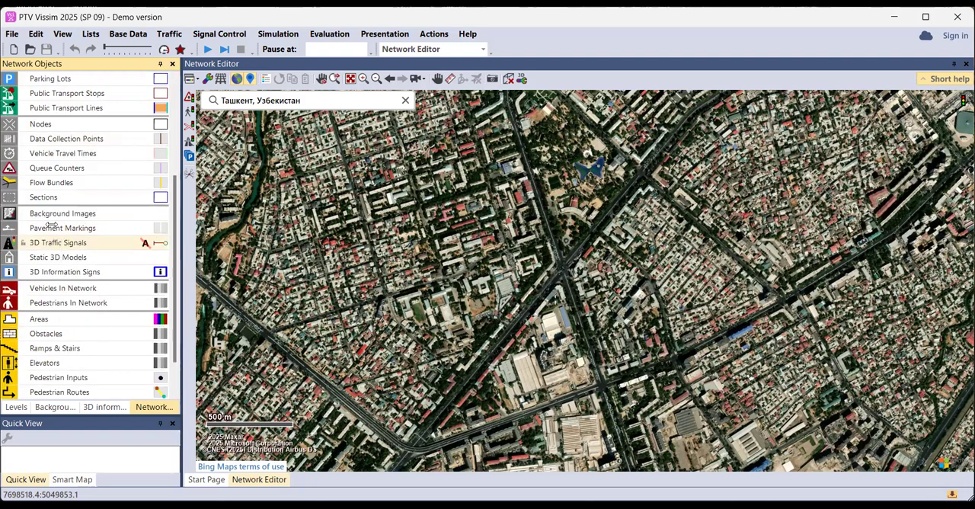
pyautogui.scroll(-1, 51, 226)
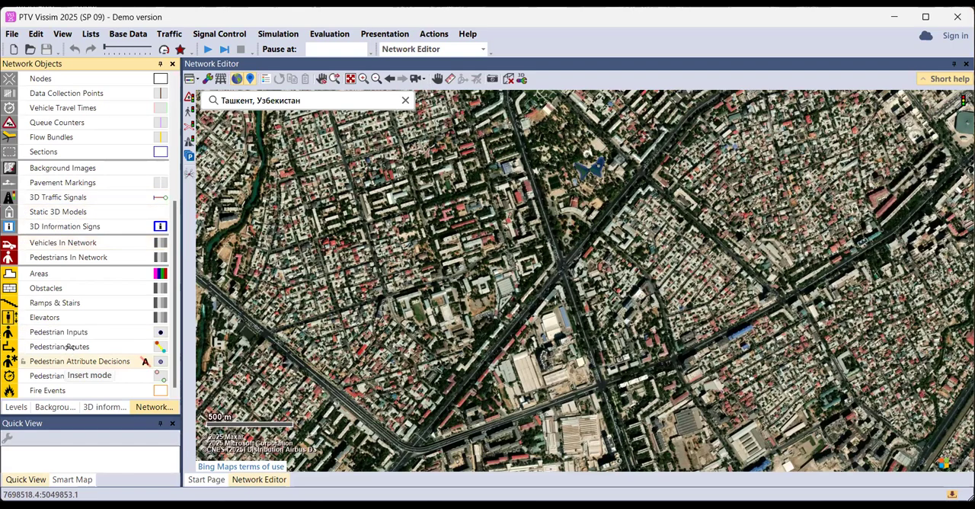
pyautogui.scroll(4, 70, 347)
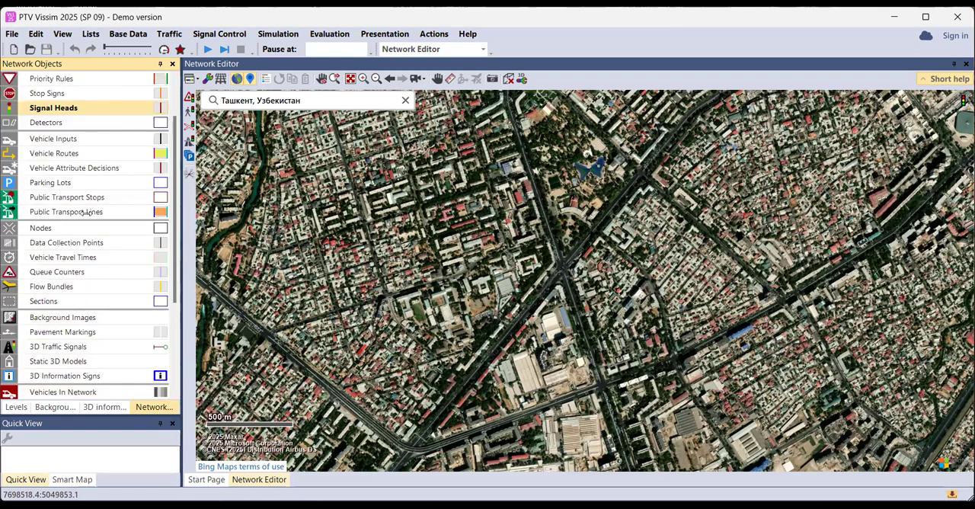
pyautogui.scroll(2, 85, 212)
# Review the modelling sequence from Links and Vehicle Inputs through the Signal Control commands and Signal Heads to 3D Traffic Signals and Static 3D Models
pyautogui.click(95, 80)
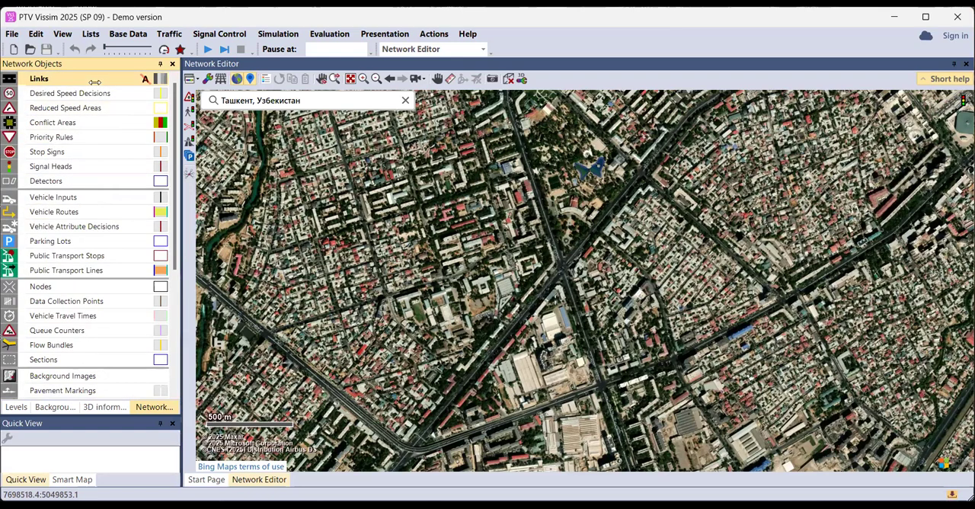
pyautogui.click(65, 196)
pyautogui.click(205, 33)
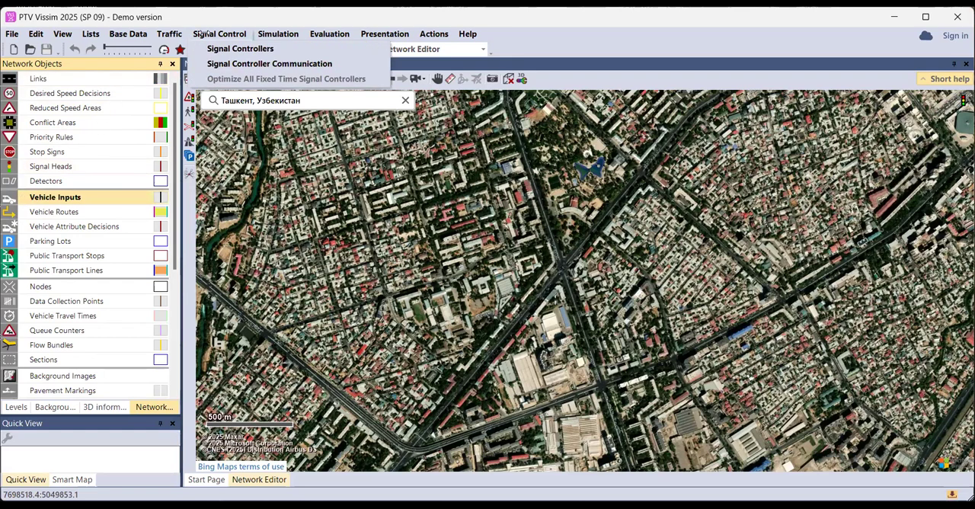
pyautogui.click(52, 169)
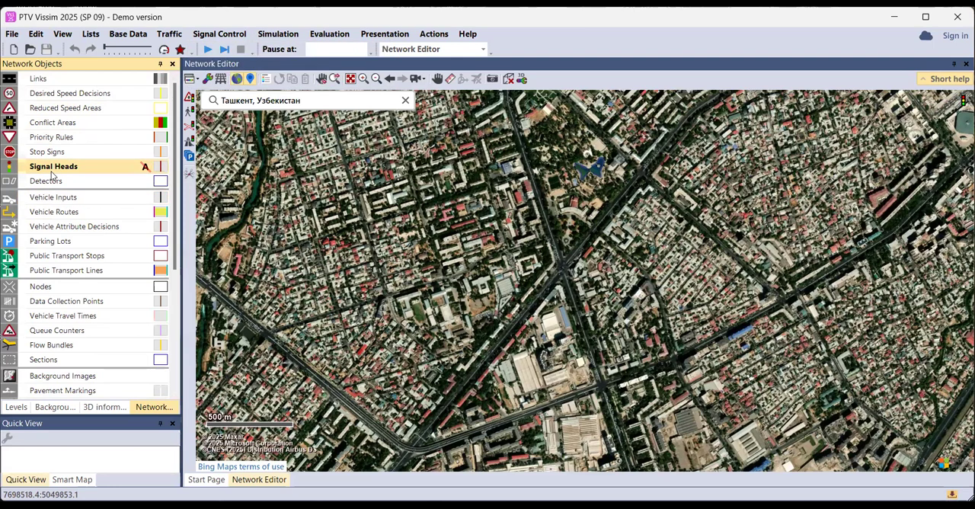
pyautogui.scroll(-4, 72, 263)
pyautogui.click(64, 244)
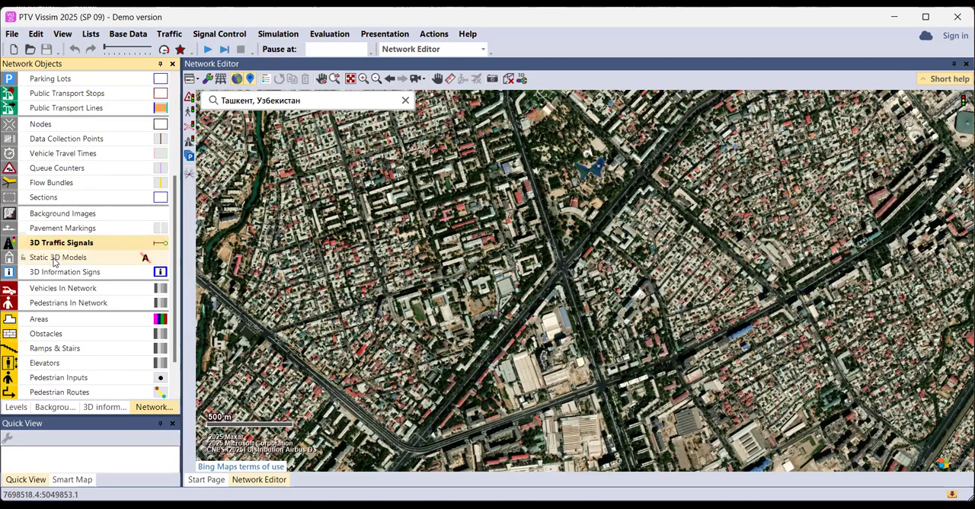
pyautogui.click(41, 261)
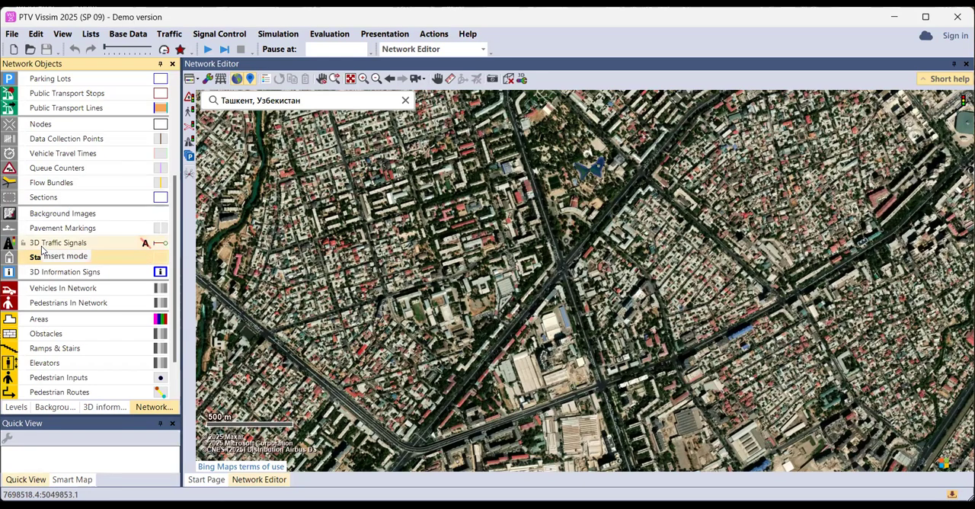
pyautogui.scroll(-1, 40, 352)
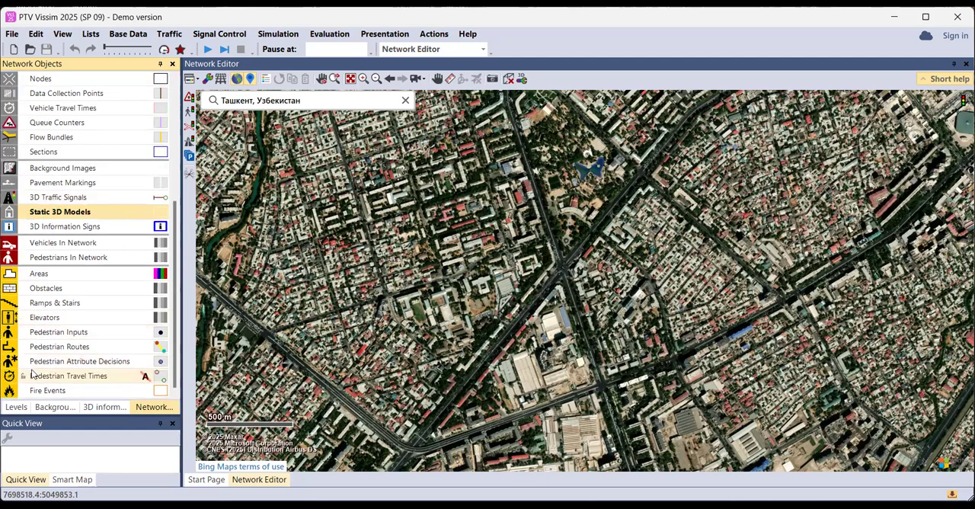
pyautogui.scroll(1, 76, 213)
pyautogui.scroll(4, 84, 196)
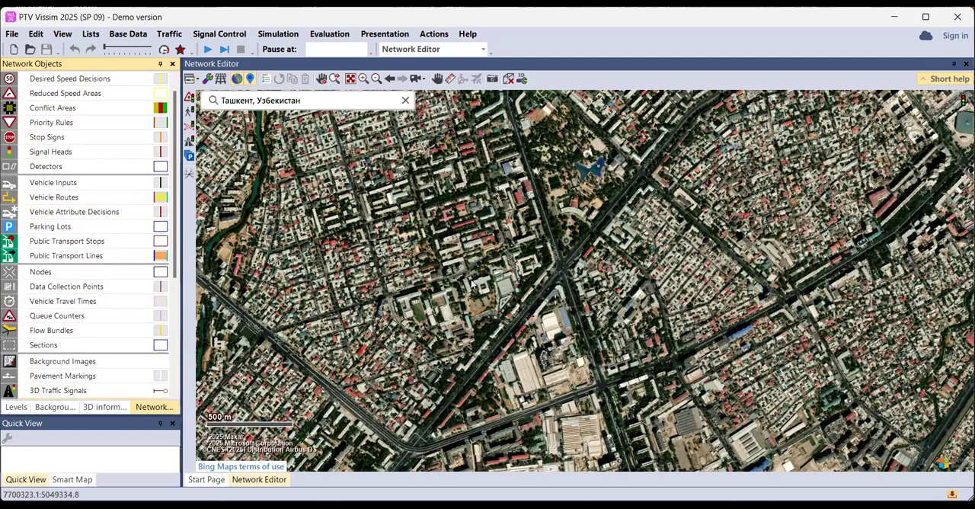
# Move the satellite map to the large stadium southwest of the intersection and zoom in on the roads around it
pyautogui.scroll(-1, 425, 284)
pyautogui.moveTo(419, 272); pyautogui.dragTo(652, 271)
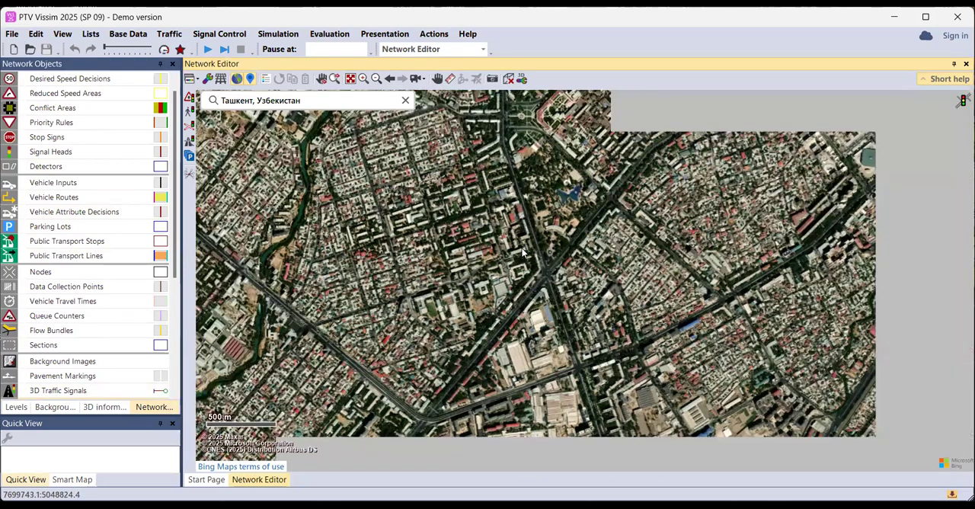
pyautogui.moveTo(523, 250); pyautogui.dragTo(621, 284)
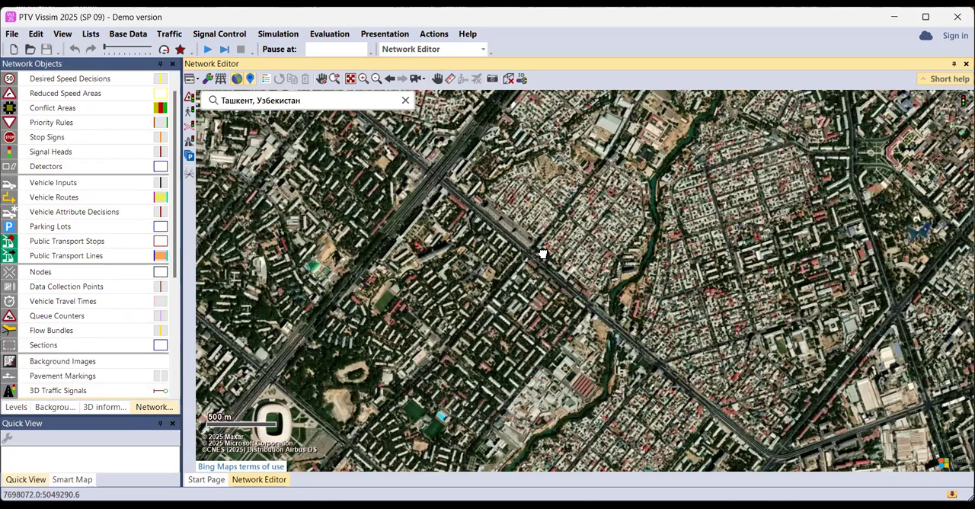
pyautogui.moveTo(445, 292); pyautogui.dragTo(507, 291)
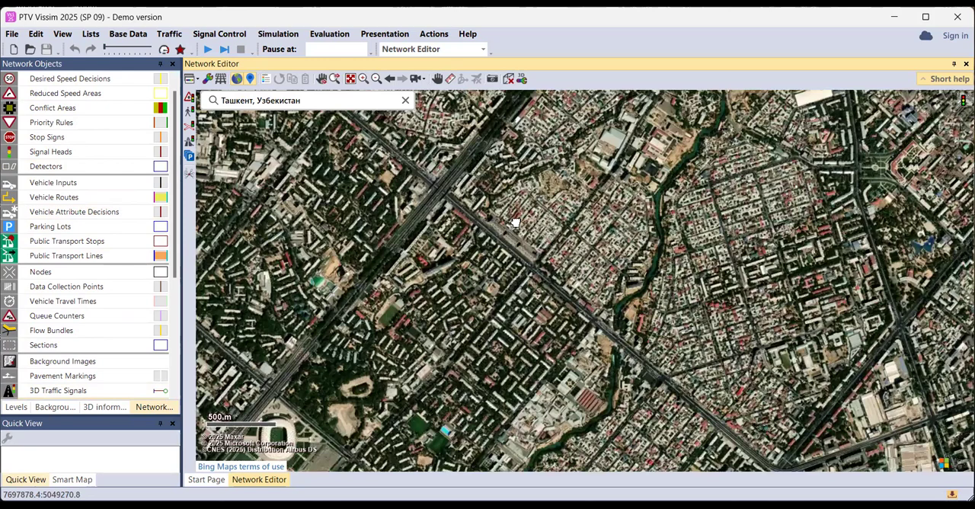
pyautogui.scroll(1, 515, 222)
pyautogui.scroll(1, 487, 281)
pyautogui.scroll(1, 461, 287)
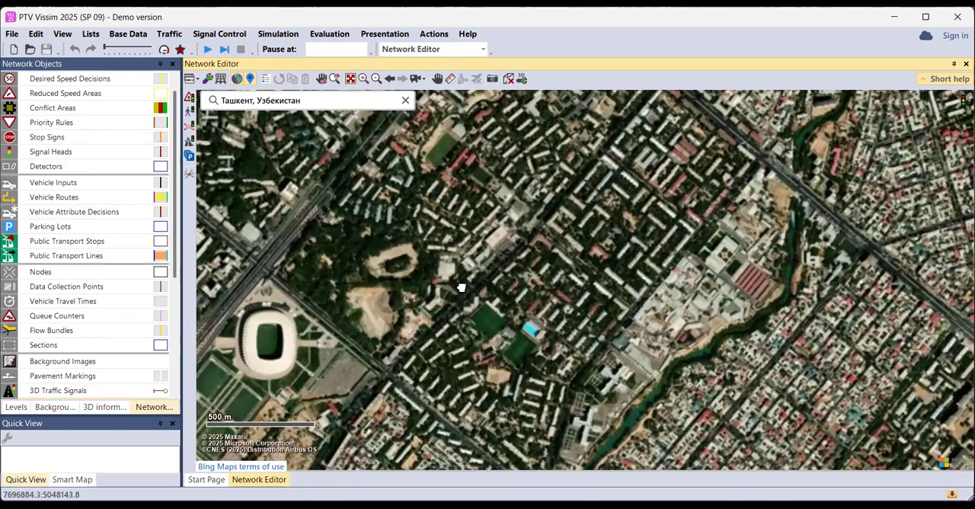
pyautogui.moveTo(461, 287); pyautogui.dragTo(470, 283)
pyautogui.moveTo(424, 333); pyautogui.dragTo(493, 253)
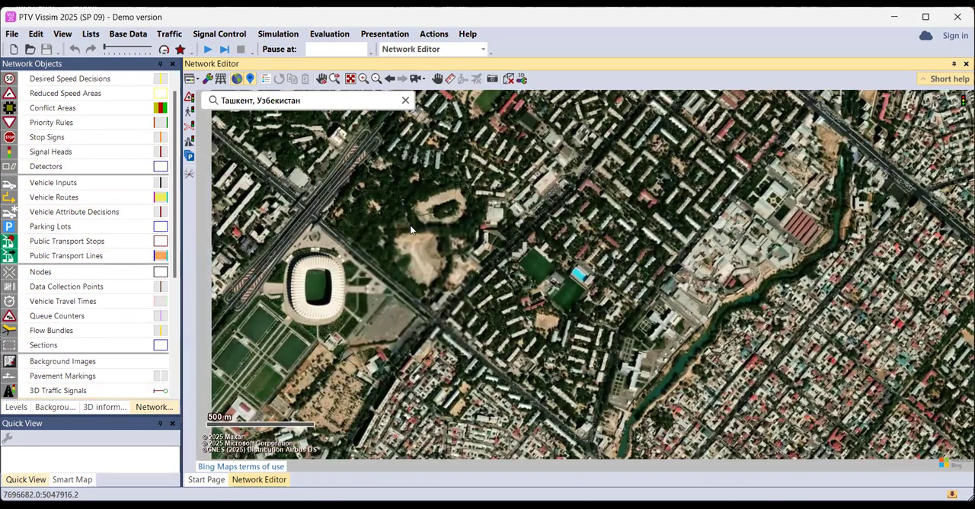
# Examine the roads around the stadium and centre the map on the intersection southeast of it, beside the large parking lot
pyautogui.scroll(1, 399, 217)
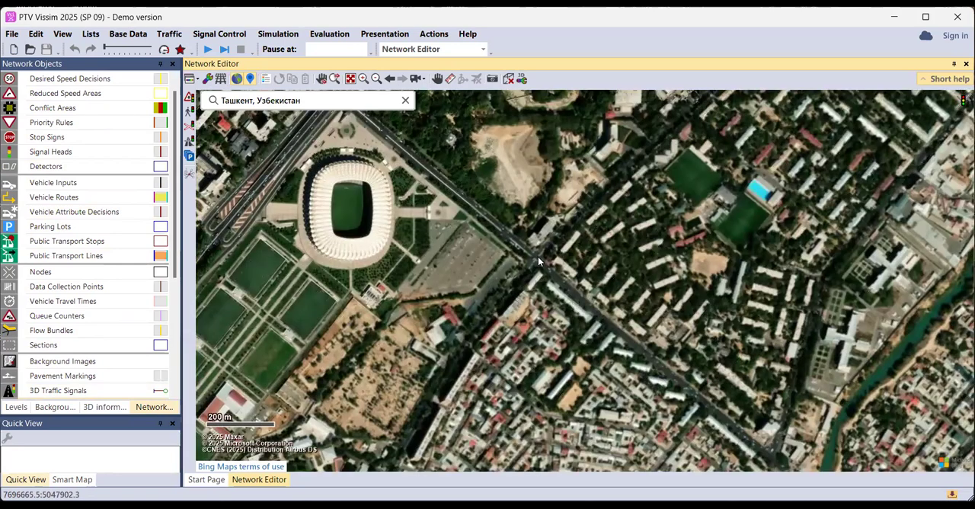
pyautogui.scroll(1, 537, 257)
pyautogui.moveTo(523, 249); pyautogui.dragTo(559, 313)
pyautogui.moveTo(414, 226); pyautogui.dragTo(453, 275)
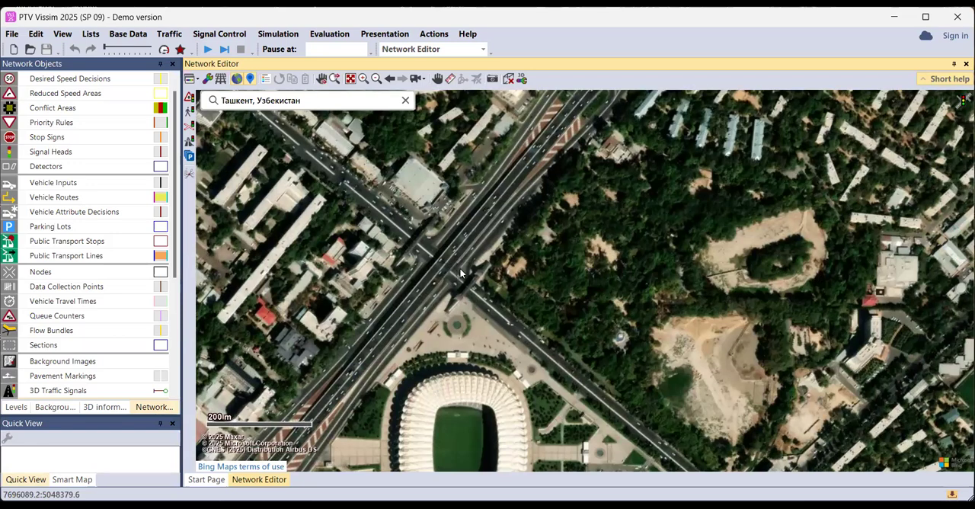
pyautogui.moveTo(592, 338); pyautogui.dragTo(486, 262)
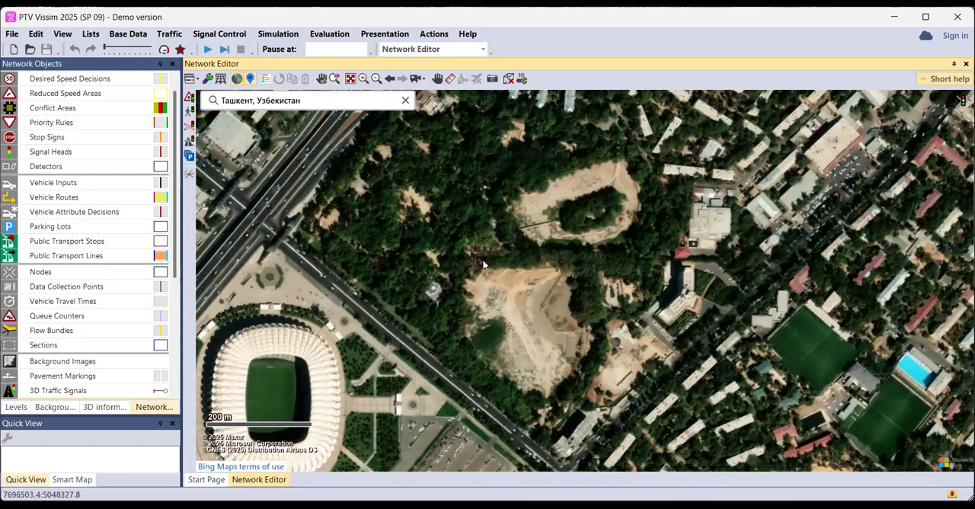
pyautogui.moveTo(504, 295); pyautogui.dragTo(499, 250)
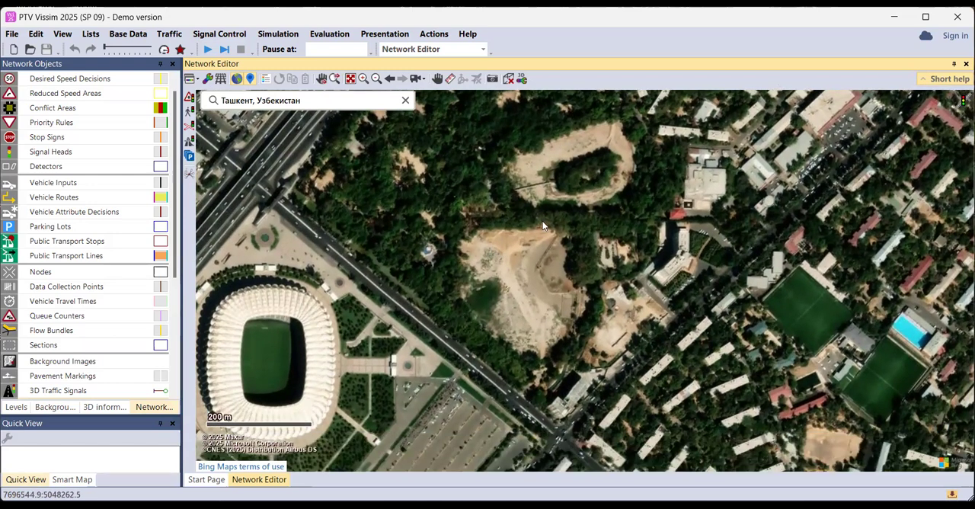
pyautogui.moveTo(556, 355); pyautogui.dragTo(550, 223)
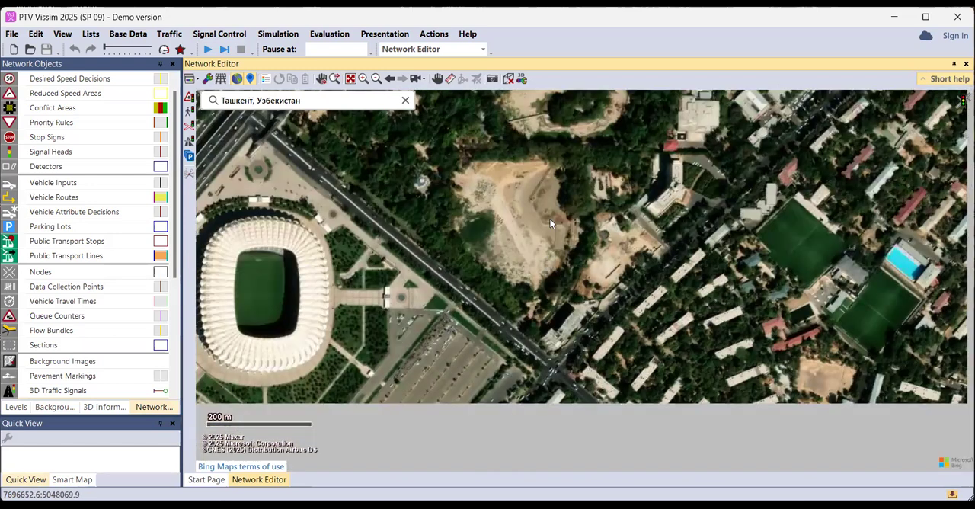
pyautogui.scroll(2, 547, 287)
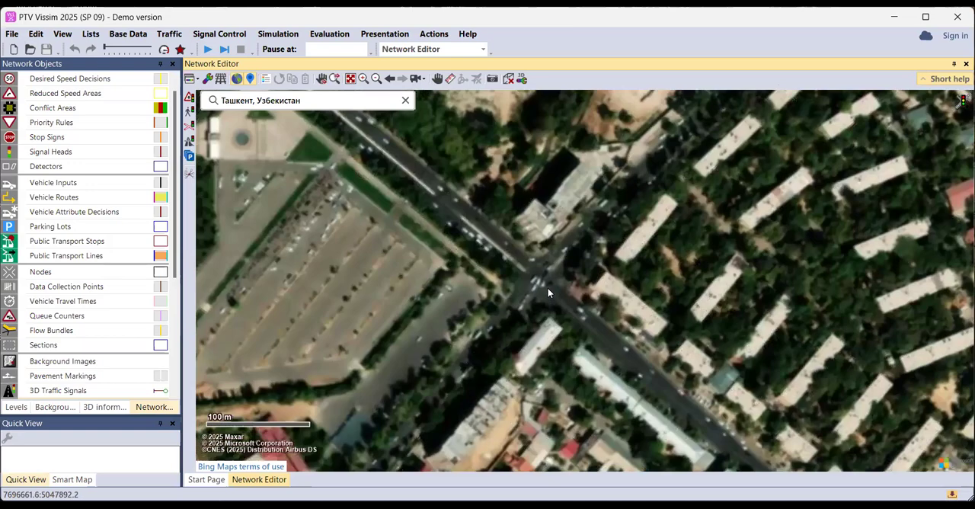
pyautogui.scroll(-1, 547, 287)
pyautogui.moveTo(545, 280); pyautogui.dragTo(519, 272)
pyautogui.scroll(-1, 524, 255)
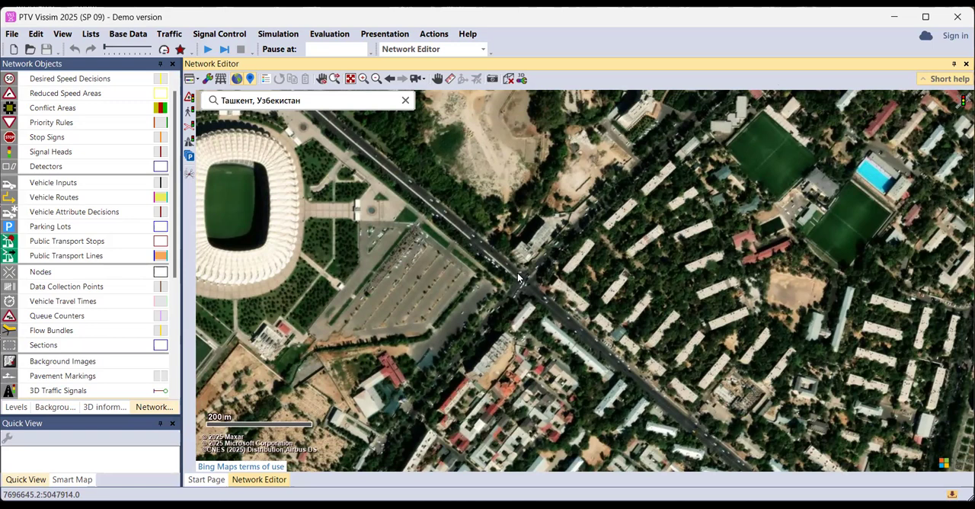
# Draw a link about 340 m long on the road southeast of the intersection, running northwest and ending at the intersection
pyautogui.scroll(1, 141, 138)
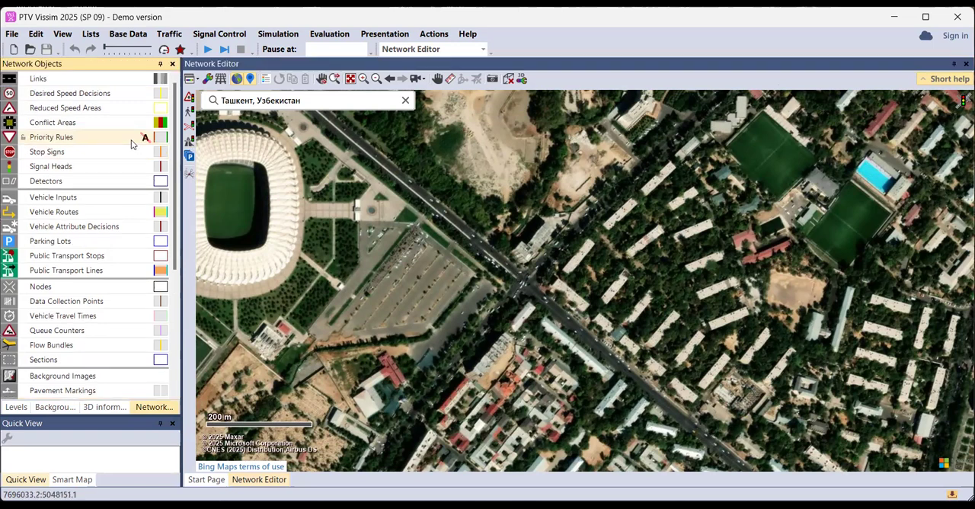
pyautogui.click(109, 80)
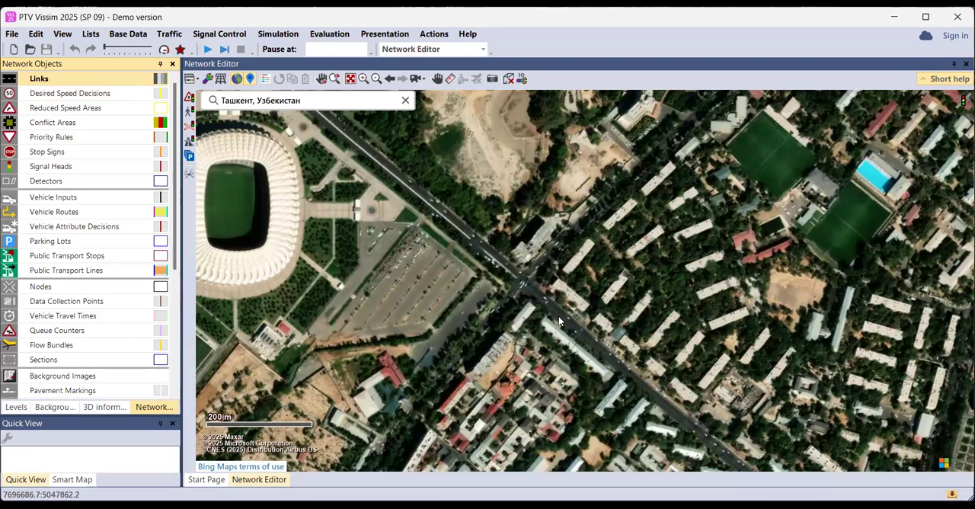
pyautogui.click(602, 312)
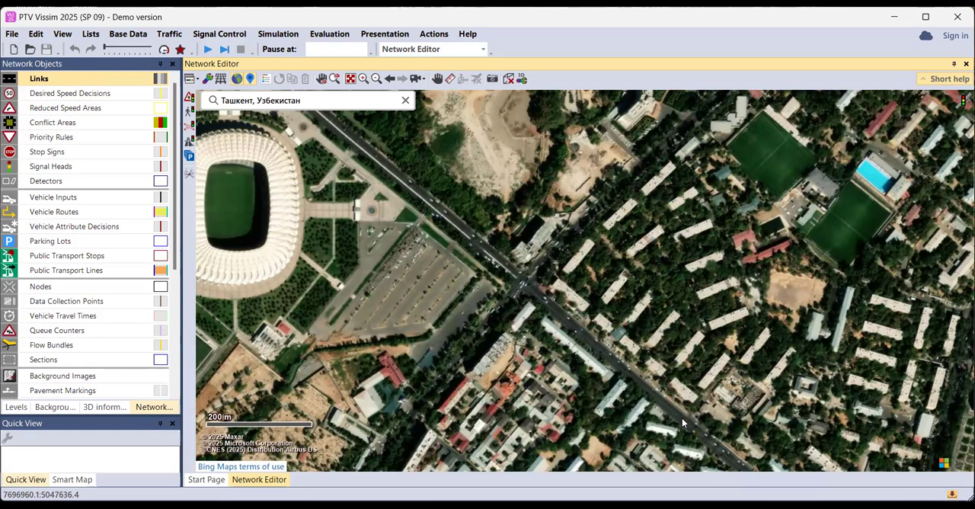
pyautogui.moveTo(717, 445); pyautogui.dragTo(536, 290)
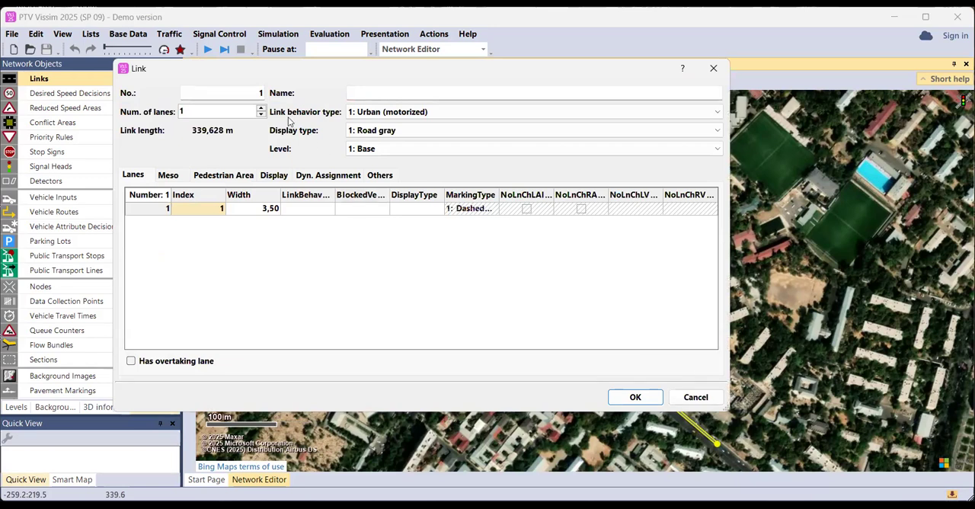
# Name the new link "yrhnyyay"
pyautogui.click(366, 92)
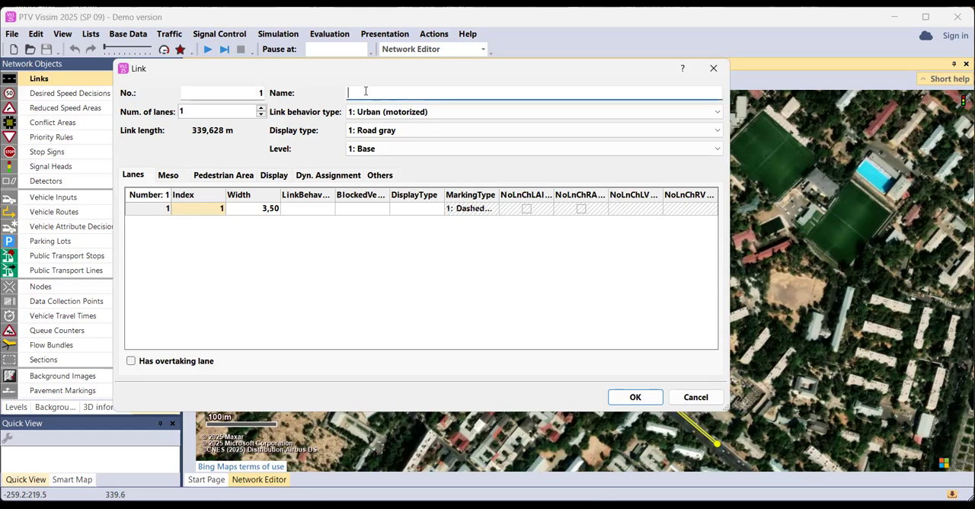
pyautogui.write('yrhnyyay')
# Set the link's number of lanes to 3
pyautogui.click(248, 115)
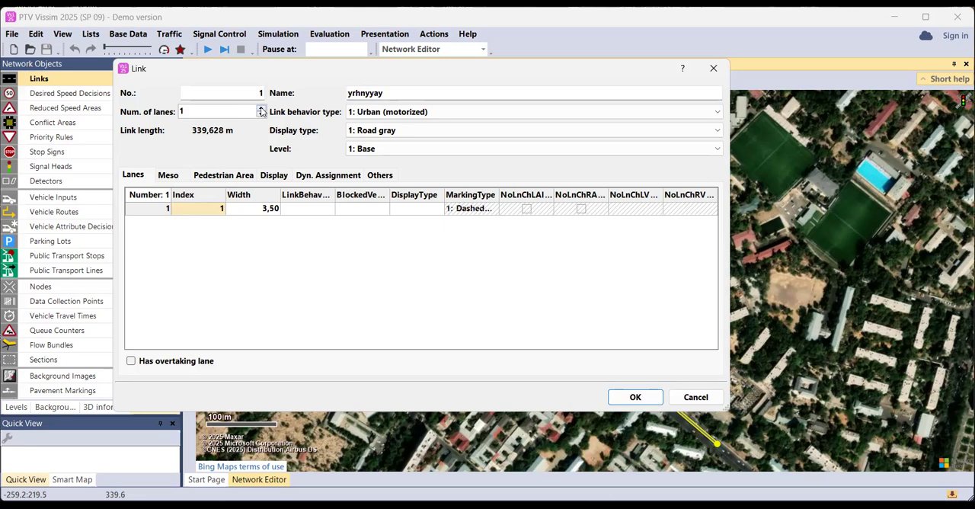
pyautogui.click(260, 108)
pyautogui.click(262, 109)
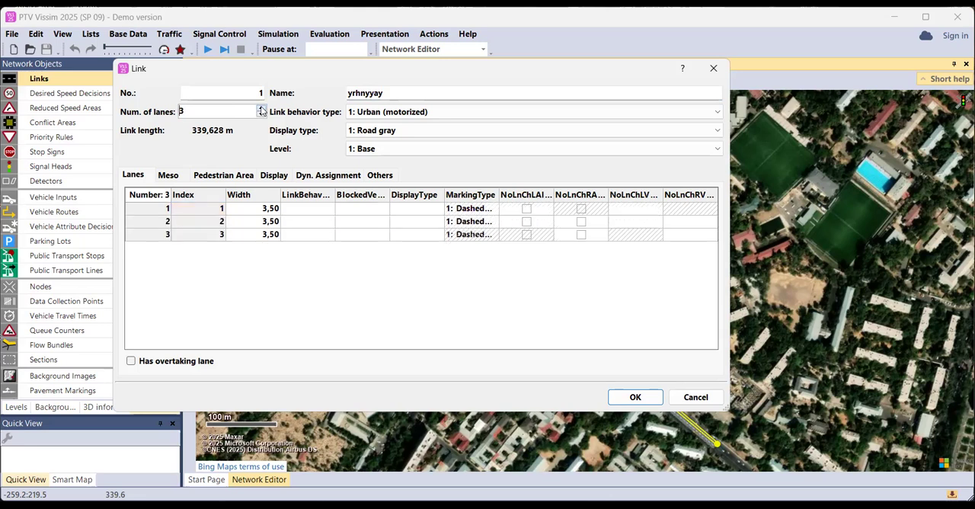
pyautogui.click(262, 109)
pyautogui.click(261, 108)
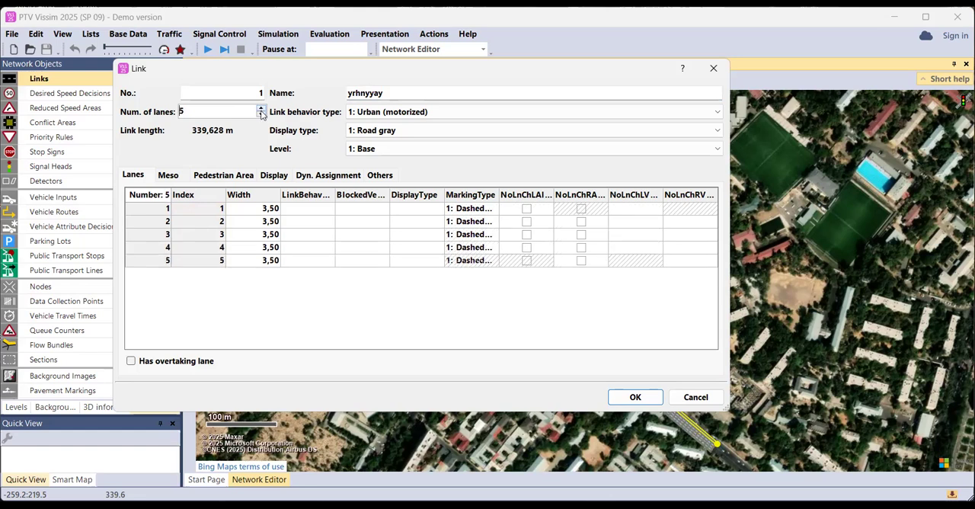
pyautogui.click(261, 109)
pyautogui.click(261, 109)
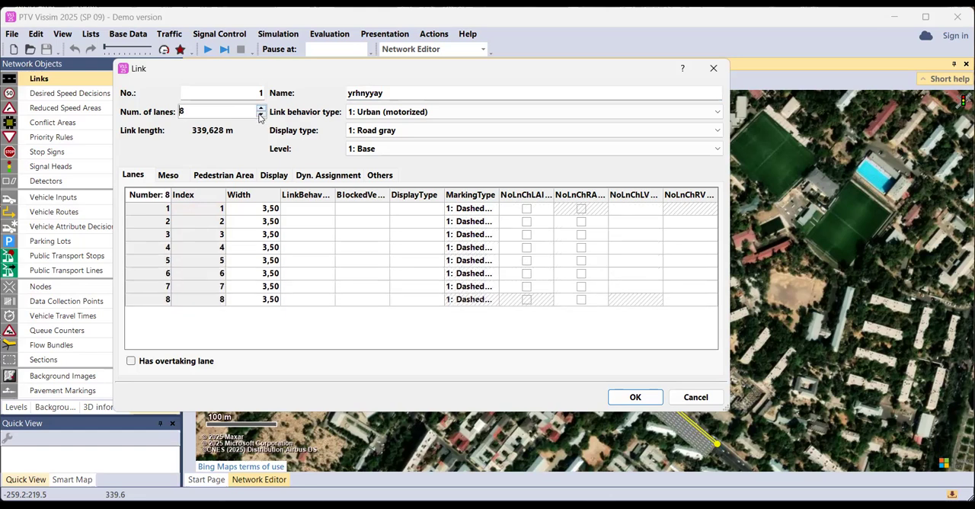
pyautogui.click(261, 115)
pyautogui.click(261, 115)
pyautogui.click(261, 115)
pyautogui.click(262, 115)
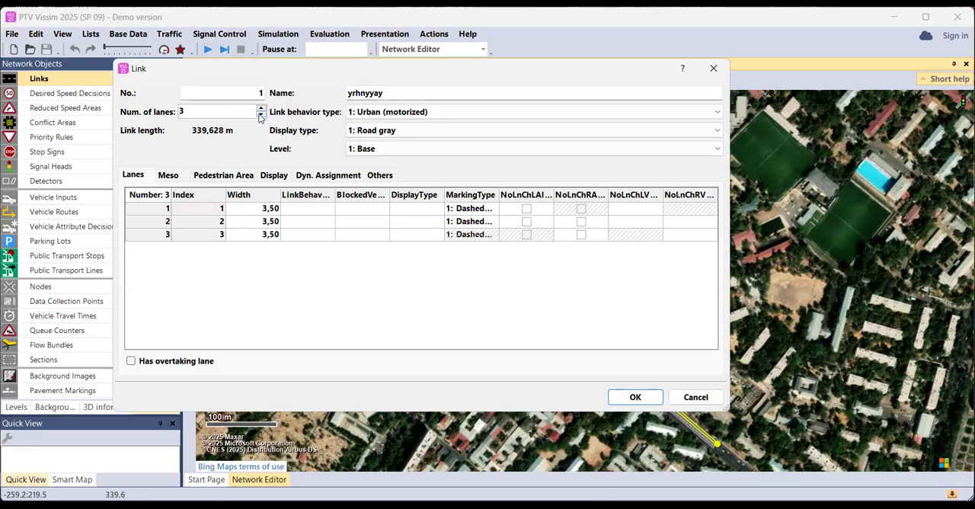
# Check the width values of the link's three lanes
pyautogui.click(263, 208)
pyautogui.click(262, 221)
pyautogui.click(263, 235)
pyautogui.click(264, 223)
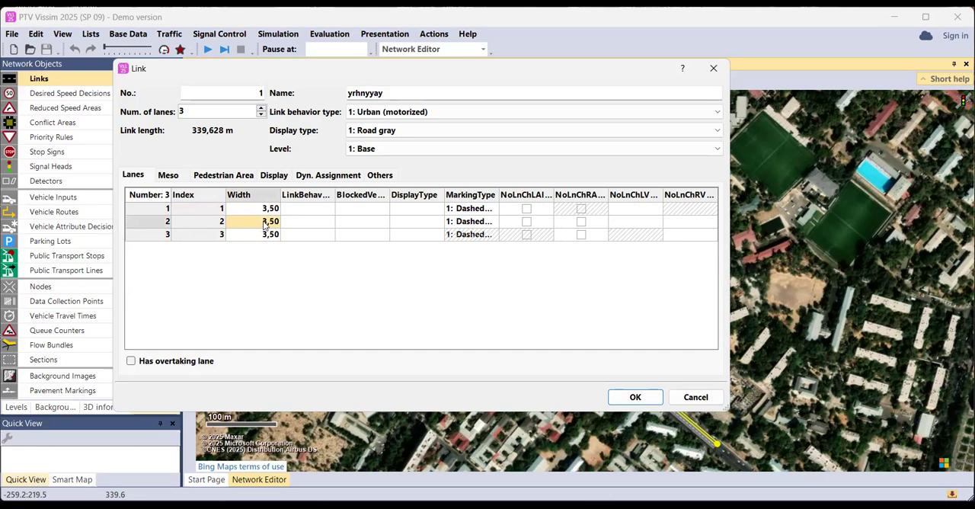
pyautogui.click(266, 210)
pyautogui.click(264, 226)
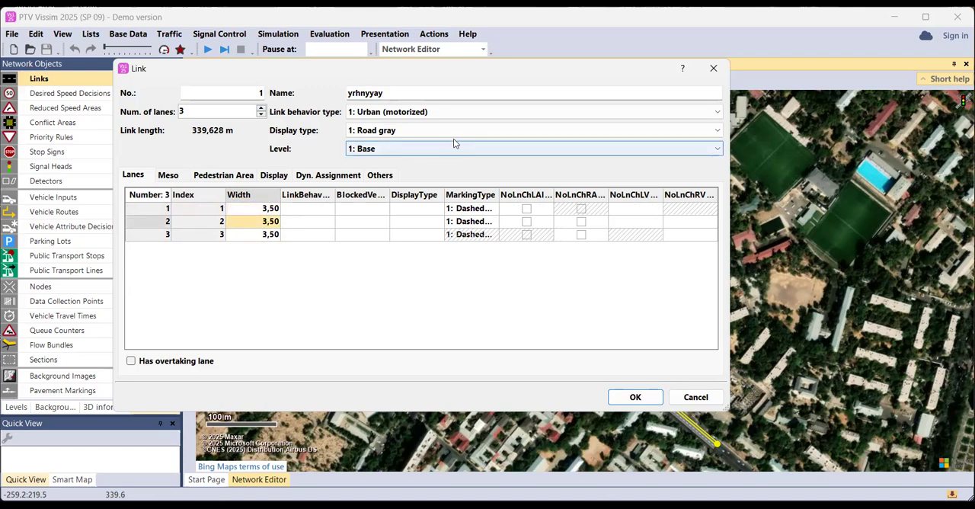
# Review the available display types and link behavior types for the link, keeping Road gray and Urban (motorized)
pyautogui.click(520, 129)
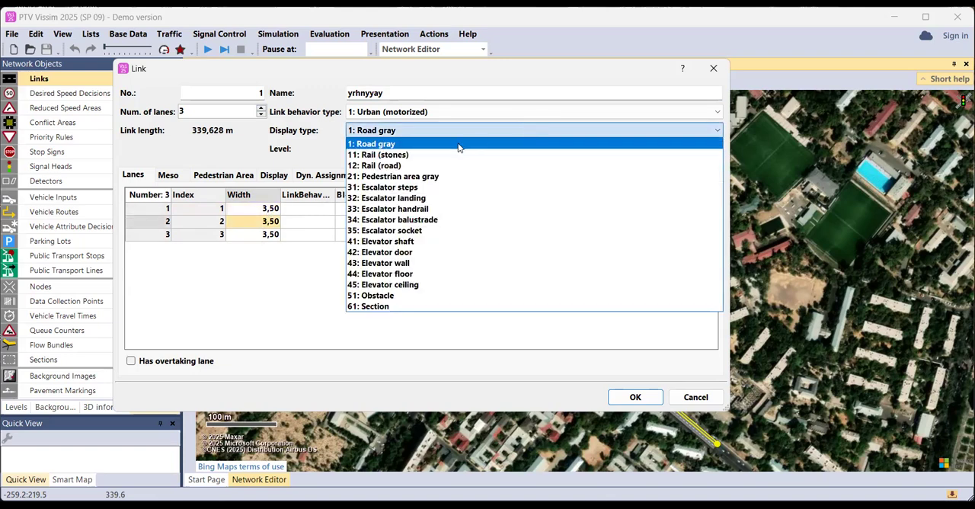
pyautogui.click(465, 113)
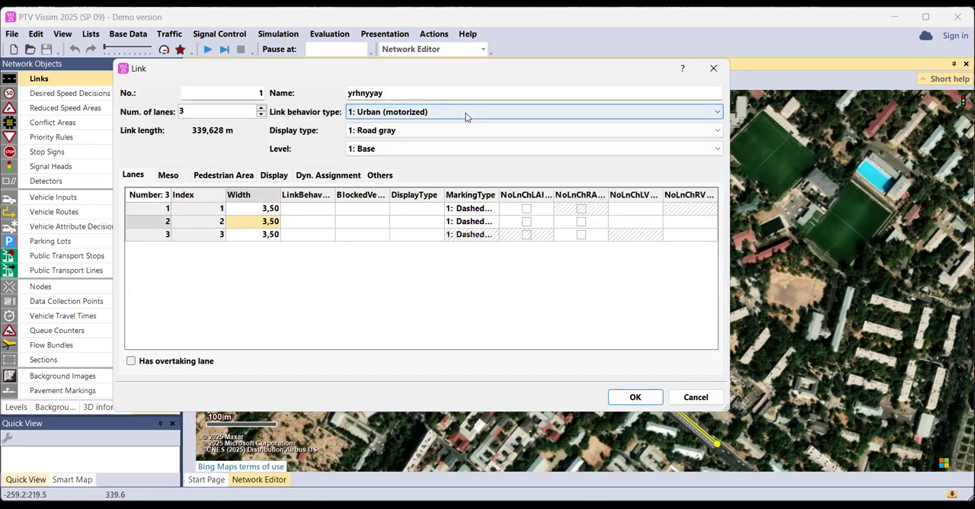
pyautogui.click(464, 114)
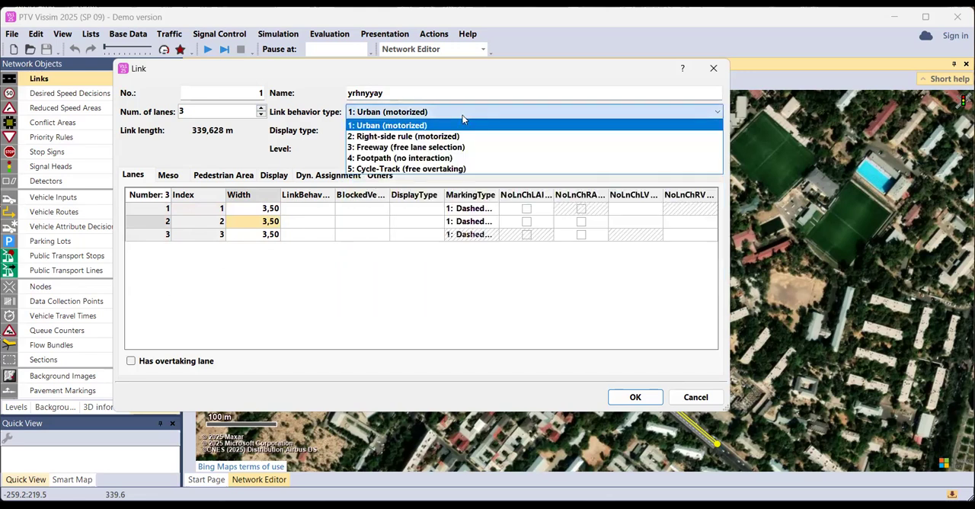
pyautogui.click(463, 118)
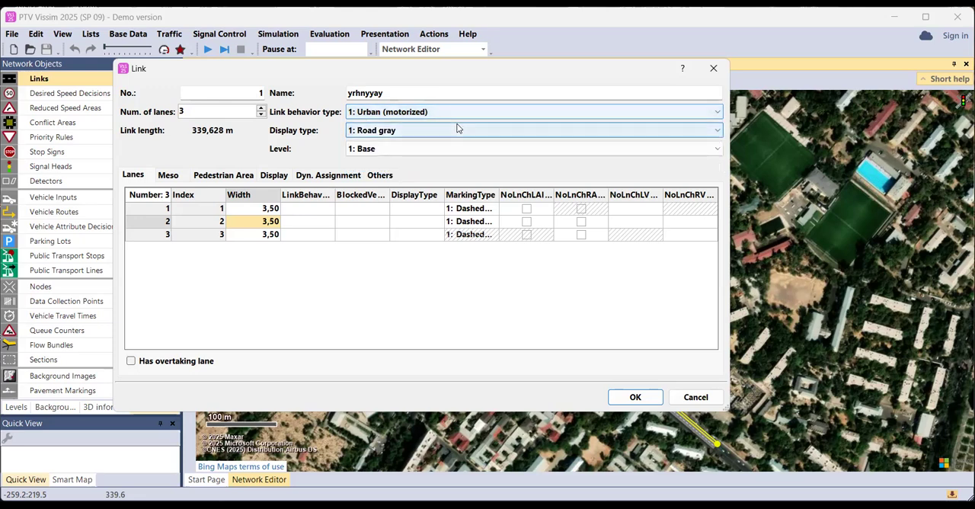
pyautogui.click(457, 129)
pyautogui.click(455, 129)
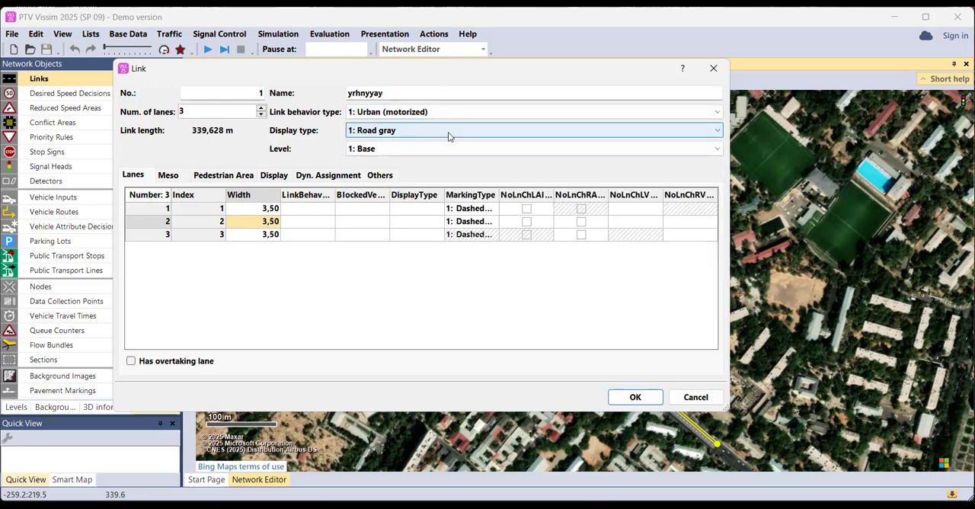
# Review the level options, keep the link on the Base level, and accept the link's properties
pyautogui.click(401, 151)
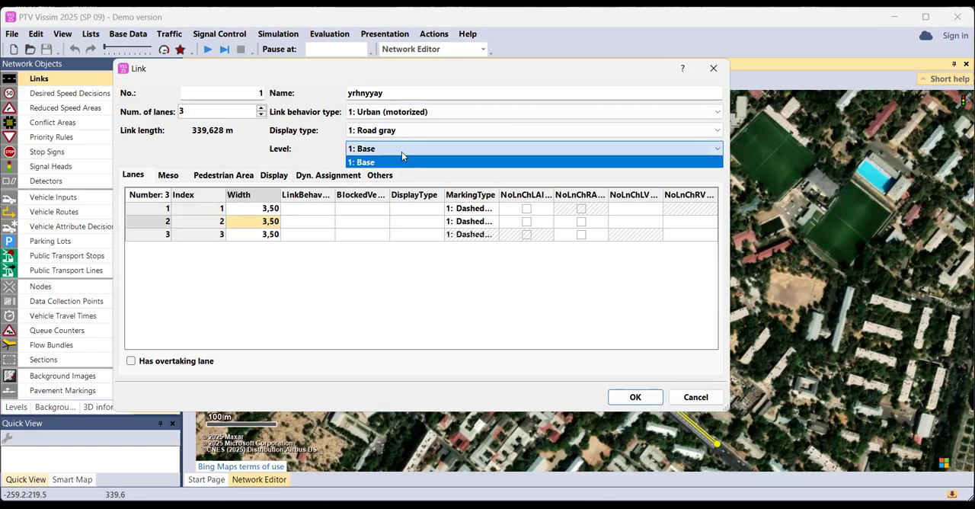
pyautogui.click(402, 152)
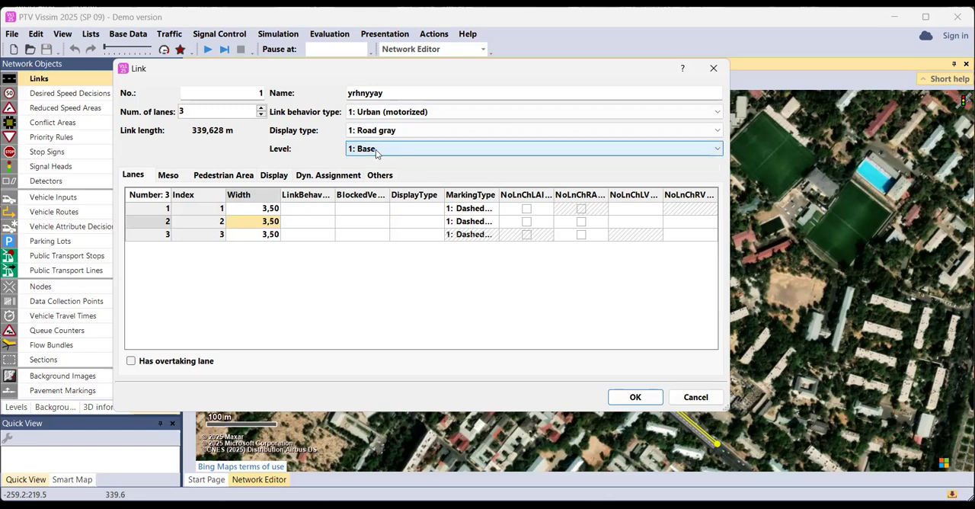
pyautogui.click(377, 153)
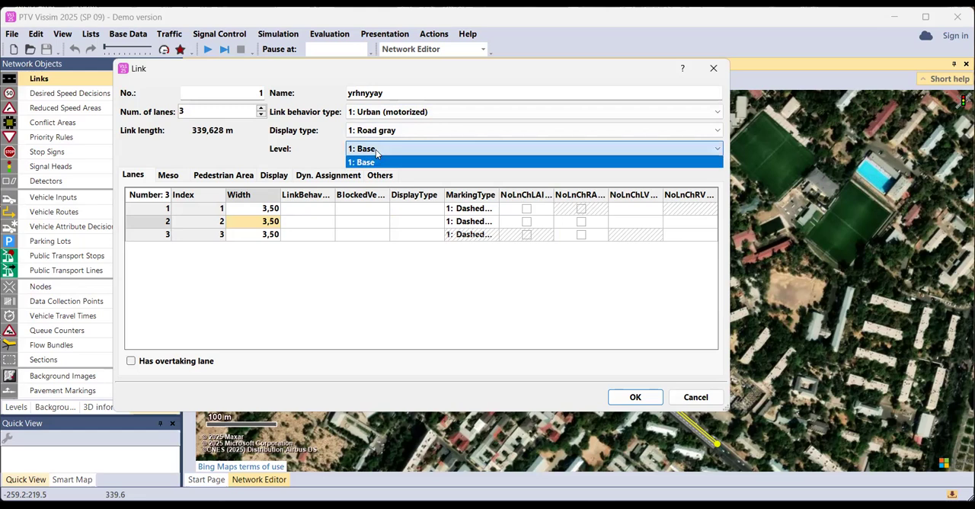
pyautogui.click(377, 153)
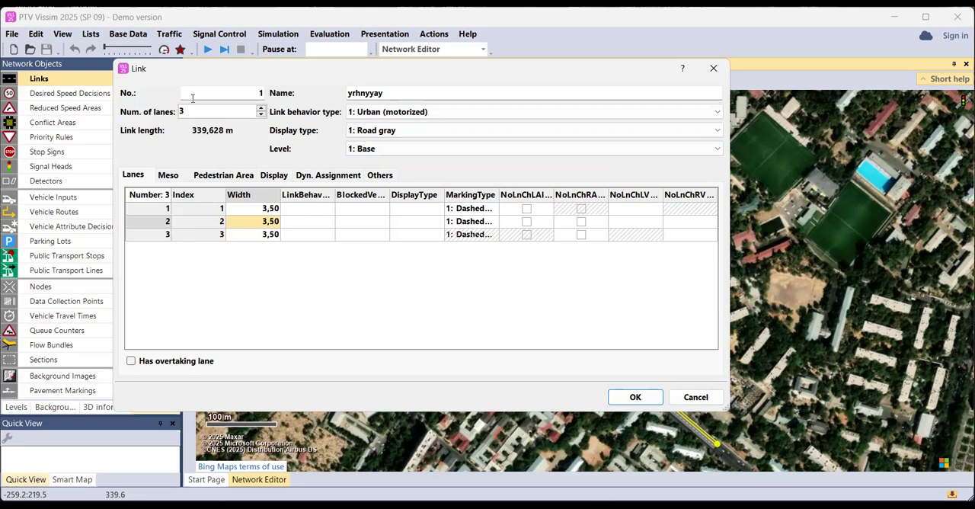
pyautogui.click(378, 153)
pyautogui.click(378, 153)
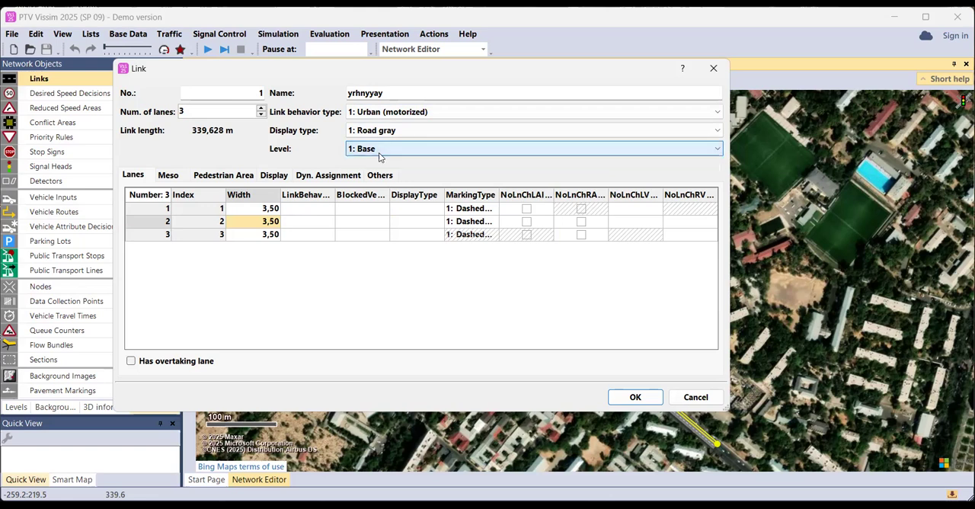
pyautogui.click(260, 209)
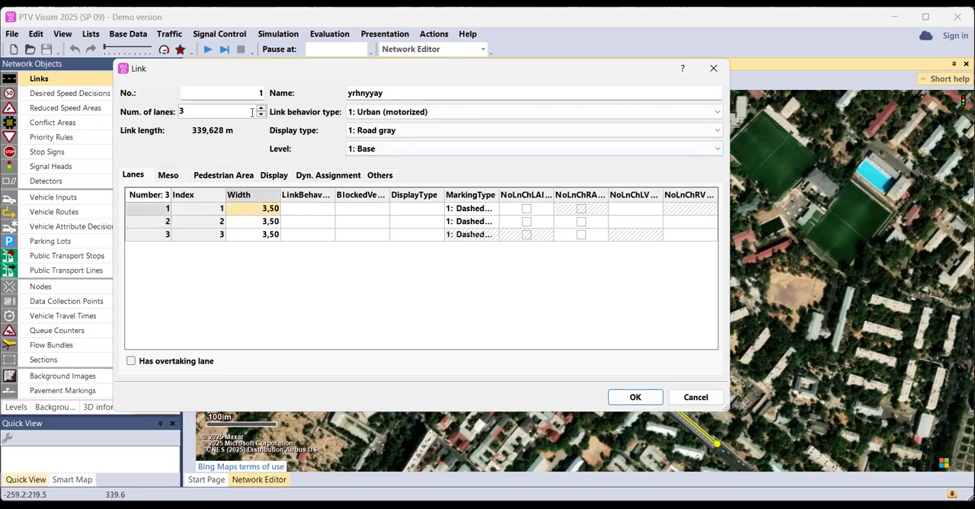
pyautogui.click(633, 400)
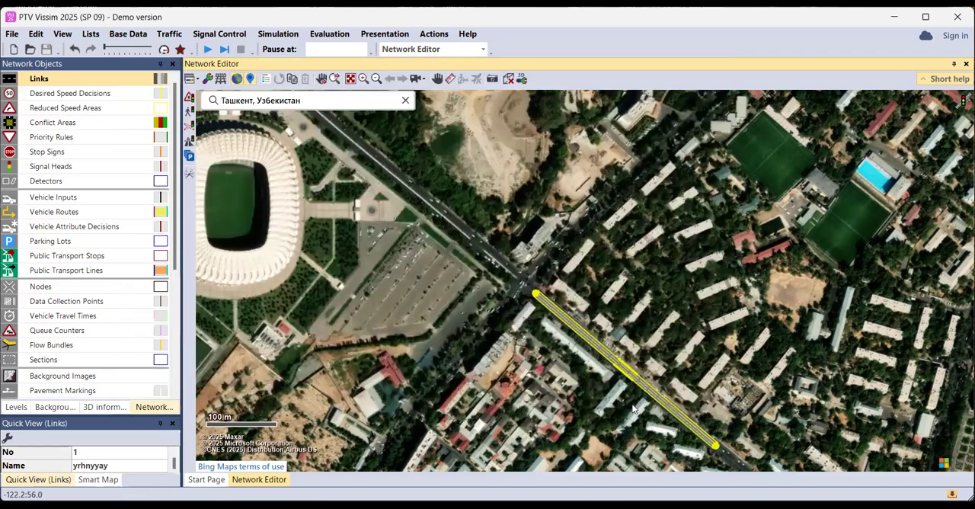
# Move the three-lane link over the southeast road so its northwest end sits at the edge of the intersection
pyautogui.scroll(10, 549, 307)
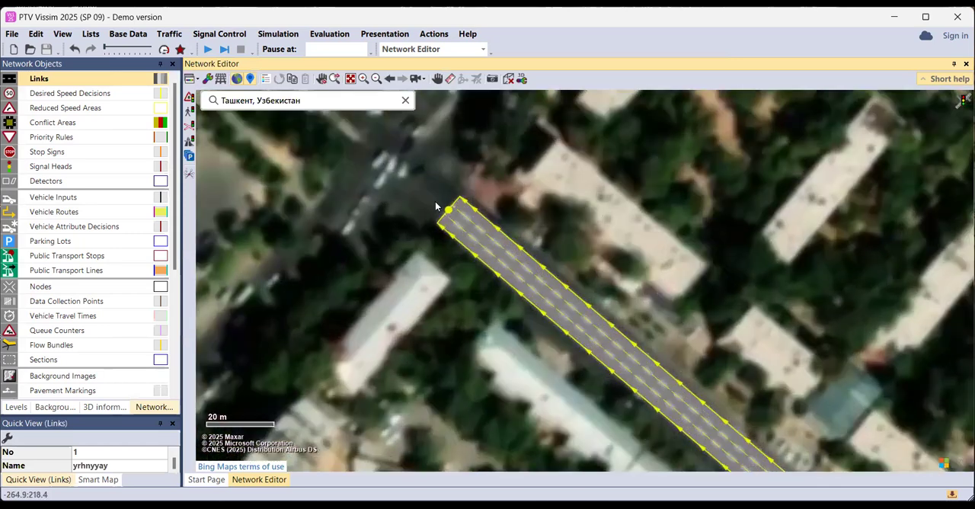
pyautogui.scroll(3, 450, 274)
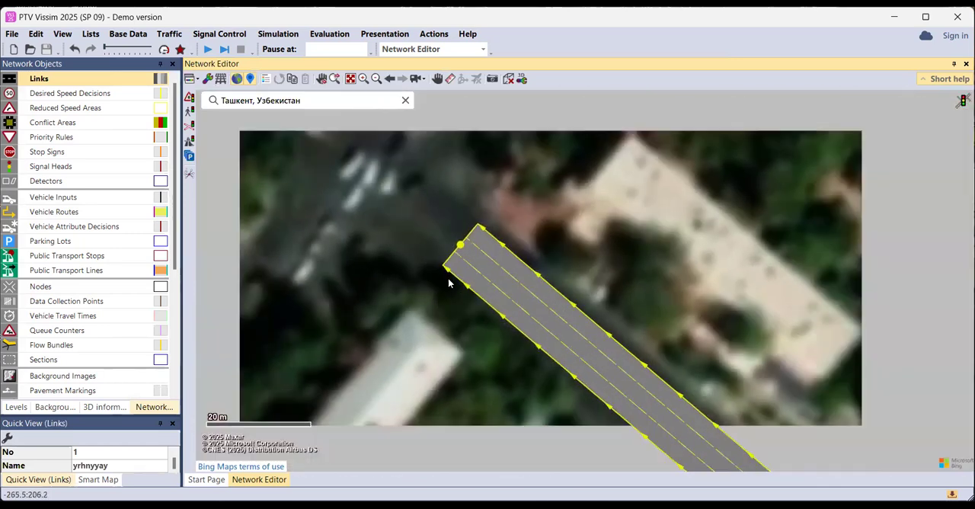
pyautogui.moveTo(449, 250); pyautogui.dragTo(577, 323)
pyautogui.moveTo(484, 330); pyautogui.dragTo(407, 223)
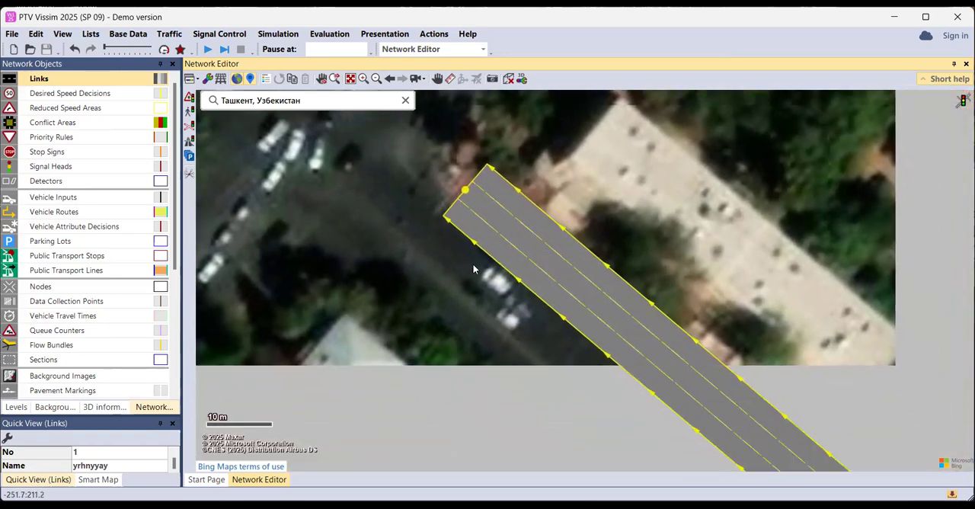
pyautogui.moveTo(513, 271); pyautogui.dragTo(494, 316)
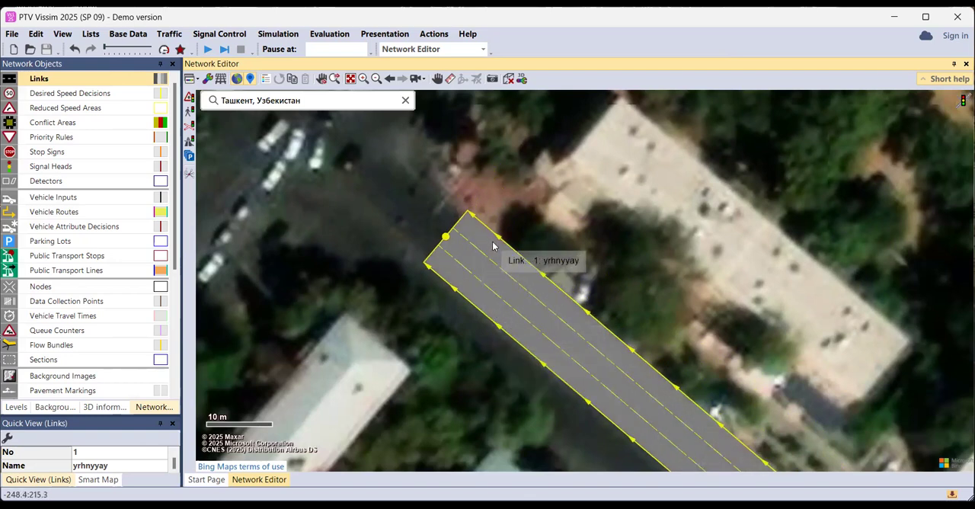
pyautogui.moveTo(492, 268); pyautogui.dragTo(502, 287)
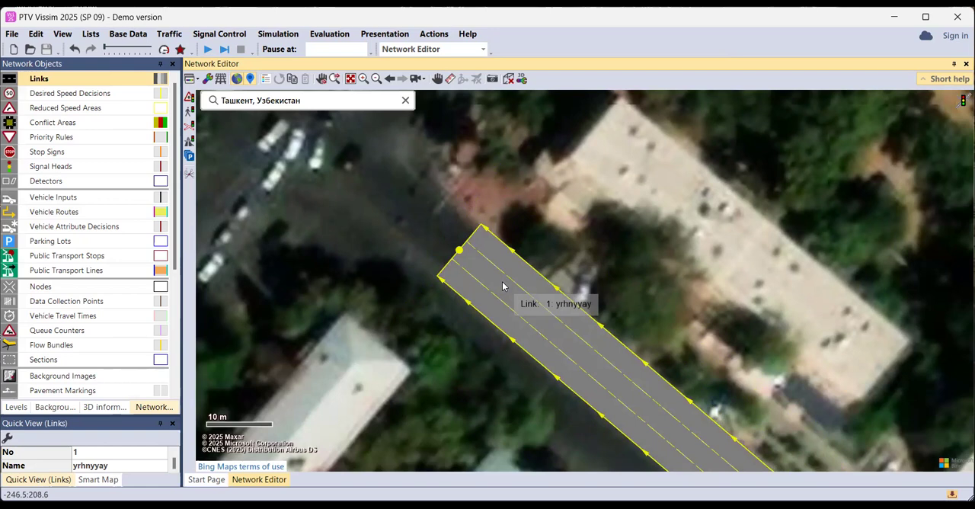
# Set the width of all three lanes of the southeast link to 3.00 m and accept the properties
pyautogui.doubleClick(502, 287)
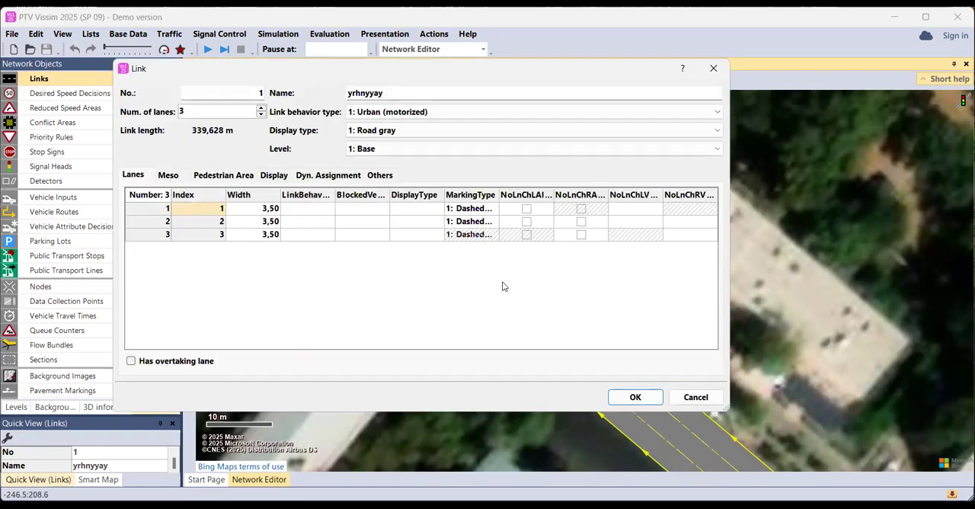
pyautogui.click(266, 210)
pyautogui.write('3')
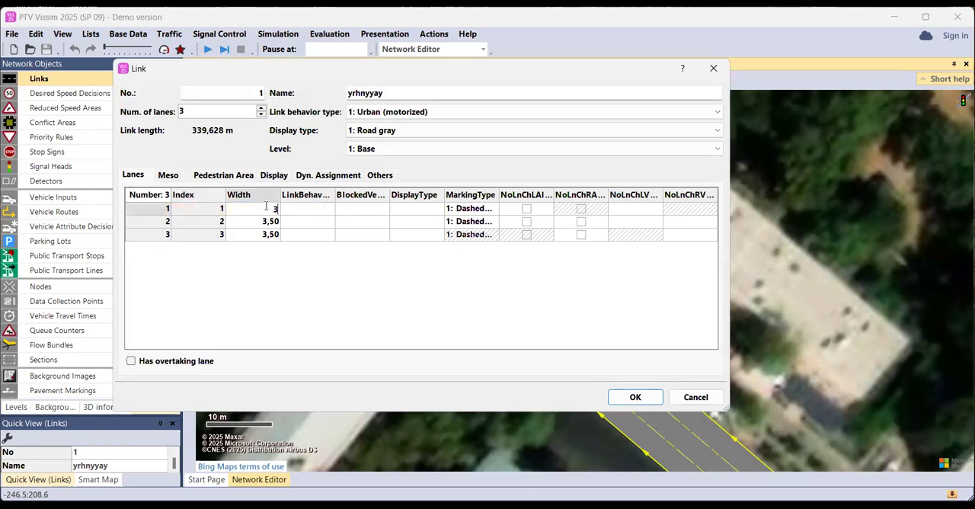
pyautogui.press('Down')
pyautogui.write('3')
pyautogui.press('Down')
pyautogui.write('3')
pyautogui.press('Up')
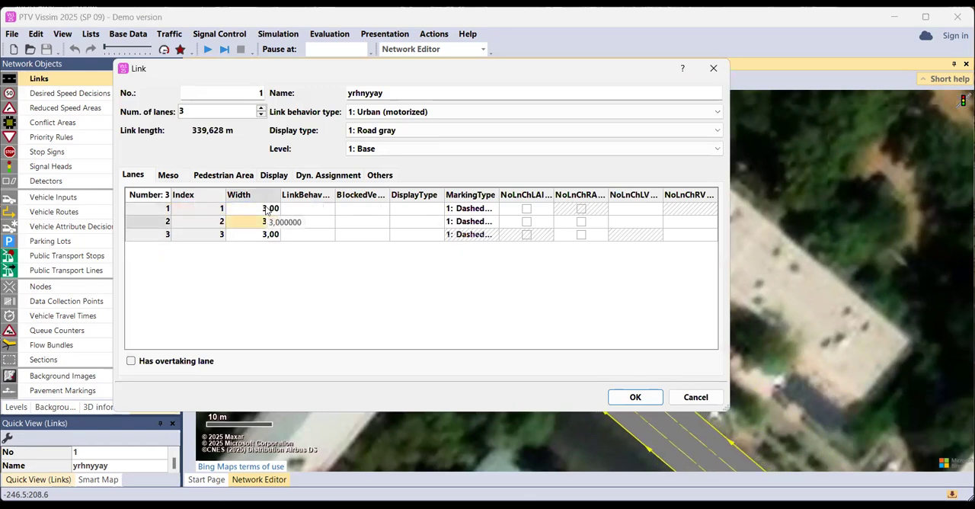
pyautogui.press('Return')
# Realign the narrowed link with the southeast road and extend its northwest end across the intersection along the northwest road
pyautogui.moveTo(509, 280); pyautogui.dragTo(483, 276)
pyautogui.moveTo(565, 380); pyautogui.dragTo(541, 355)
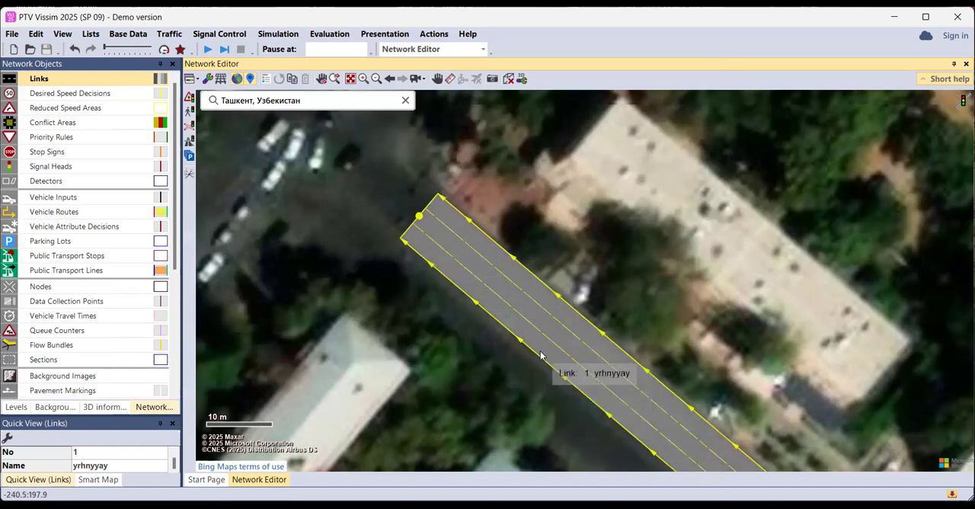
pyautogui.scroll(-5, 541, 355)
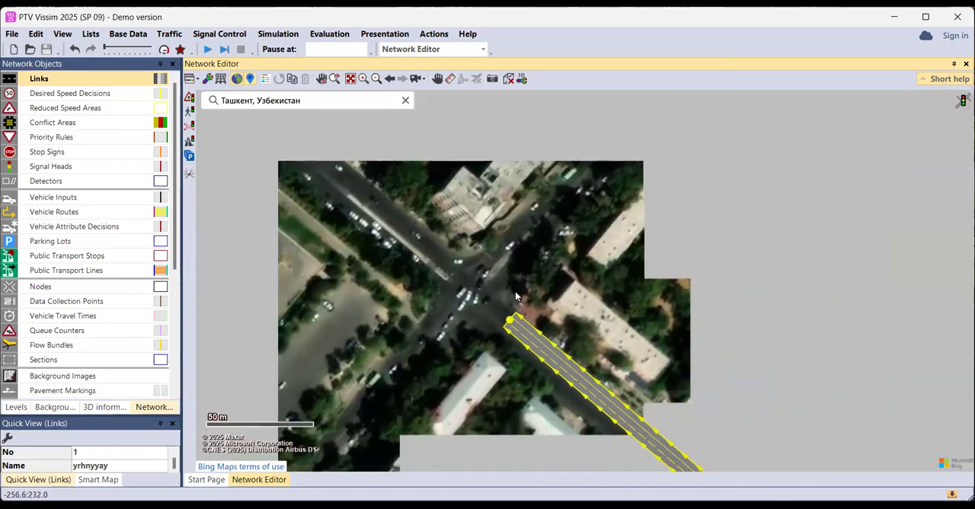
pyautogui.scroll(-2, 572, 368)
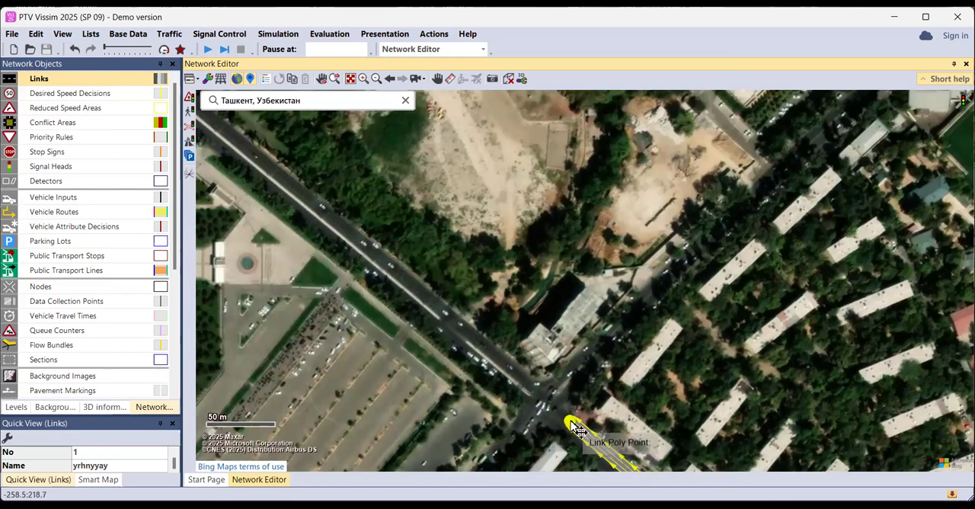
pyautogui.moveTo(571, 421); pyautogui.dragTo(219, 122)
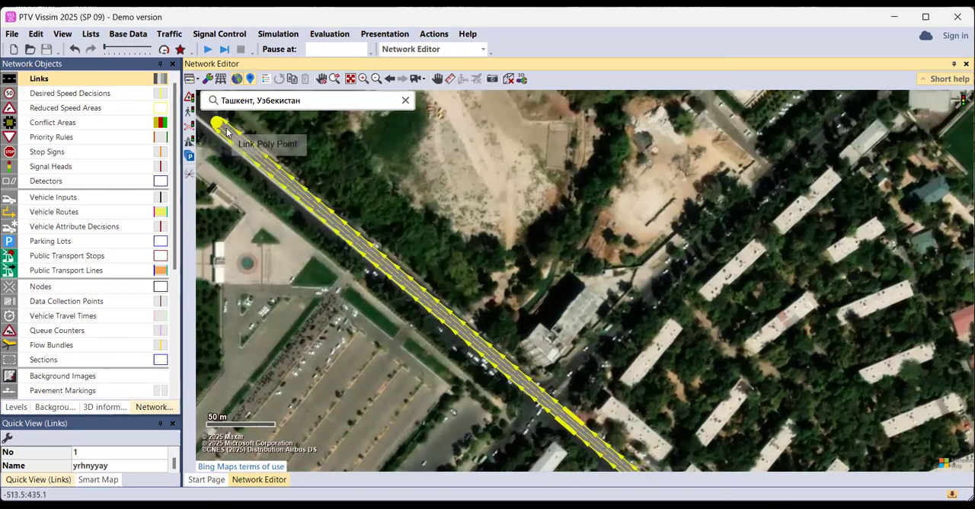
# Add a bend point to the link just northwest of the intersection and adjust it to follow the road
pyautogui.scroll(1, 558, 425)
pyautogui.moveTo(556, 416); pyautogui.dragTo(548, 321)
pyautogui.scroll(3, 549, 322)
pyautogui.moveTo(472, 278); pyautogui.dragTo(493, 380)
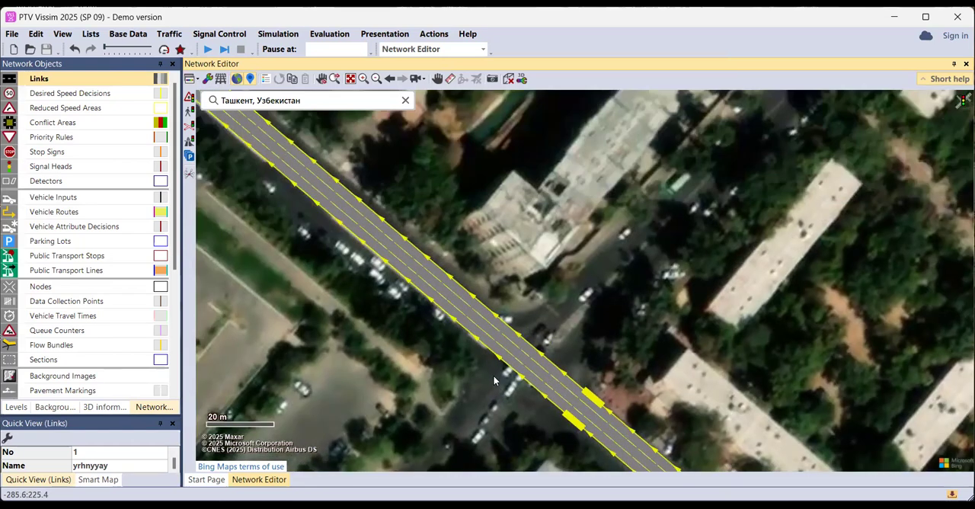
pyautogui.click(474, 320)
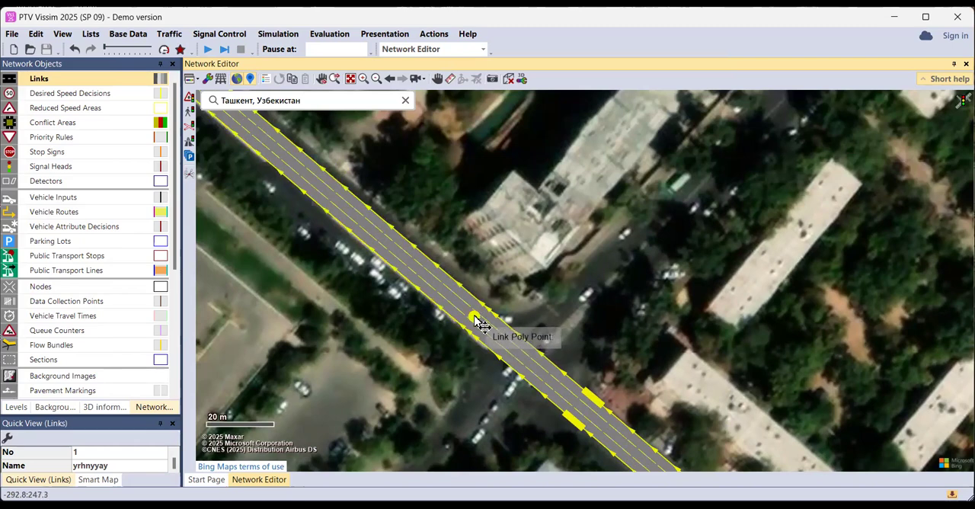
pyautogui.moveTo(474, 319)
pyautogui.mouseDown()
pyautogui.moveTo(509, 265)
pyautogui.moveTo(494, 279)
pyautogui.moveTo(487, 320)
pyautogui.moveTo(478, 317)
pyautogui.mouseUp()
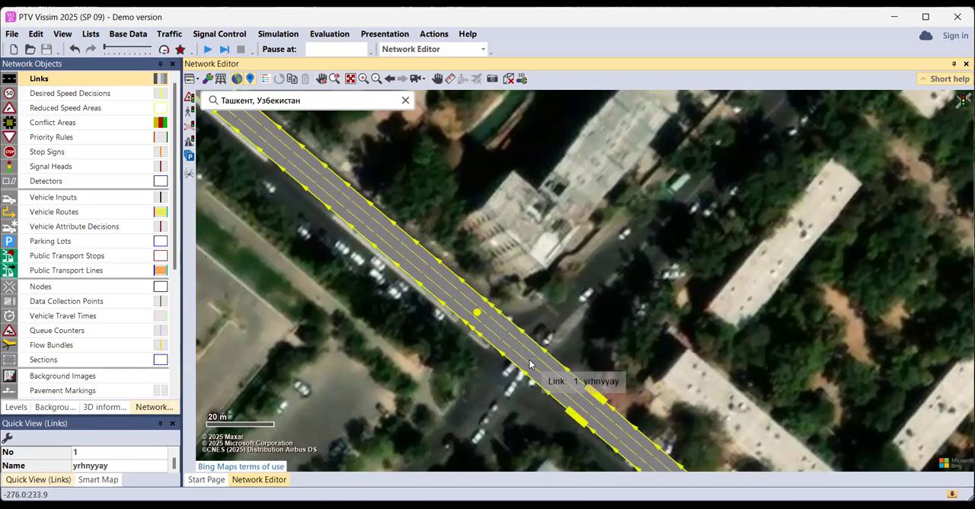
# Add bend points to the link at the intersection's southeast edge and farther southeast, and shift them to follow the road
pyautogui.moveTo(547, 373); pyautogui.dragTo(571, 394)
pyautogui.moveTo(654, 391); pyautogui.dragTo(577, 249)
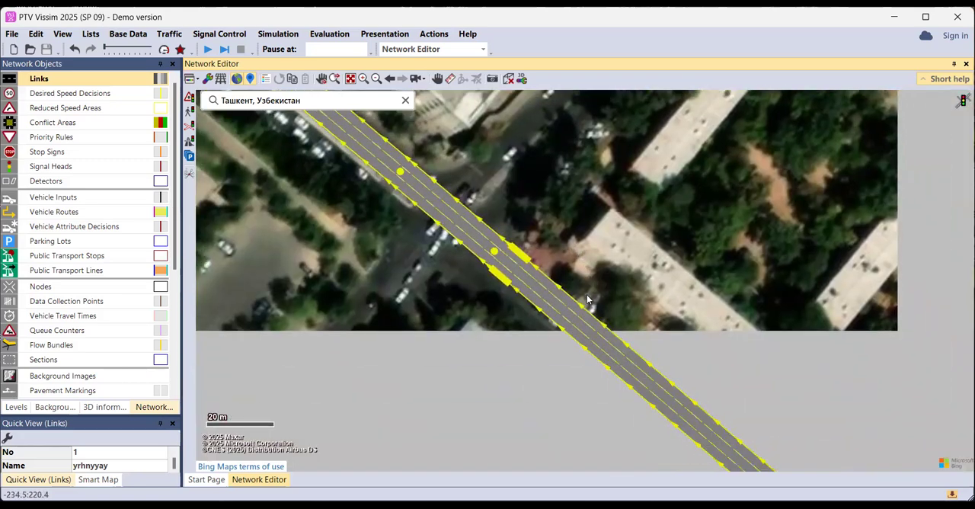
pyautogui.scroll(1, 586, 295)
pyautogui.click(555, 320)
pyautogui.moveTo(556, 319); pyautogui.dragTo(567, 332)
pyautogui.moveTo(467, 244); pyautogui.dragTo(476, 254)
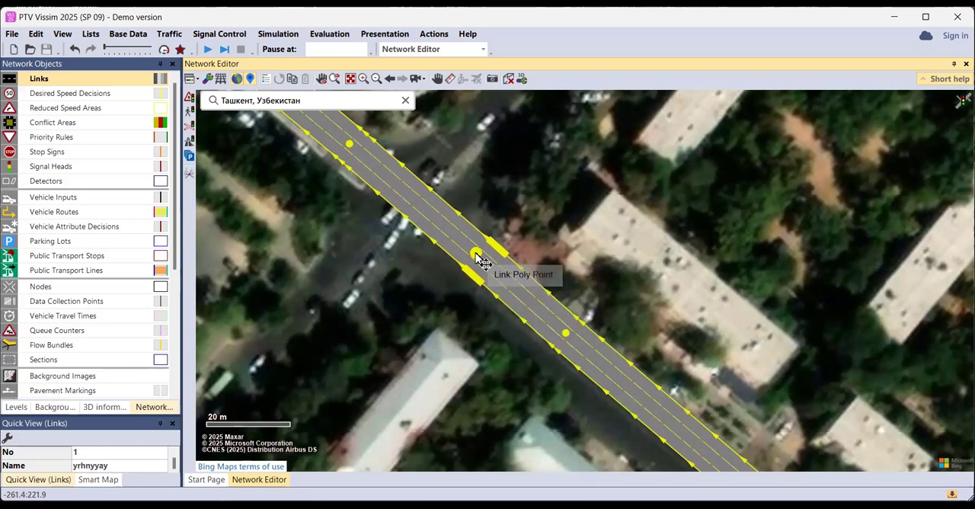
# Check the link's course along the road and nudge it slightly southeast to fit the carriageway at the intersection
pyautogui.scroll(-2, 647, 390)
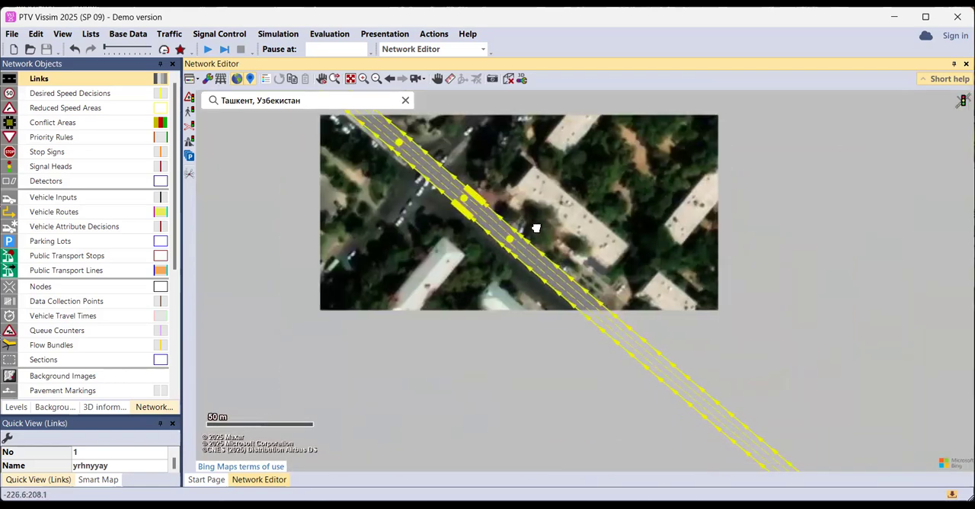
pyautogui.moveTo(755, 432); pyautogui.dragTo(694, 290)
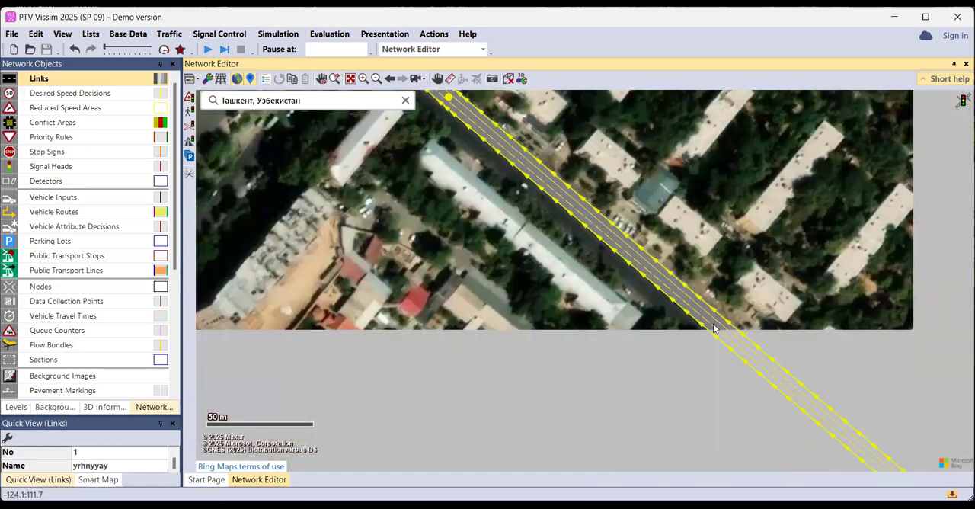
pyautogui.moveTo(631, 267); pyautogui.dragTo(647, 411)
pyautogui.scroll(1, 648, 412)
pyautogui.moveTo(609, 339); pyautogui.dragTo(635, 446)
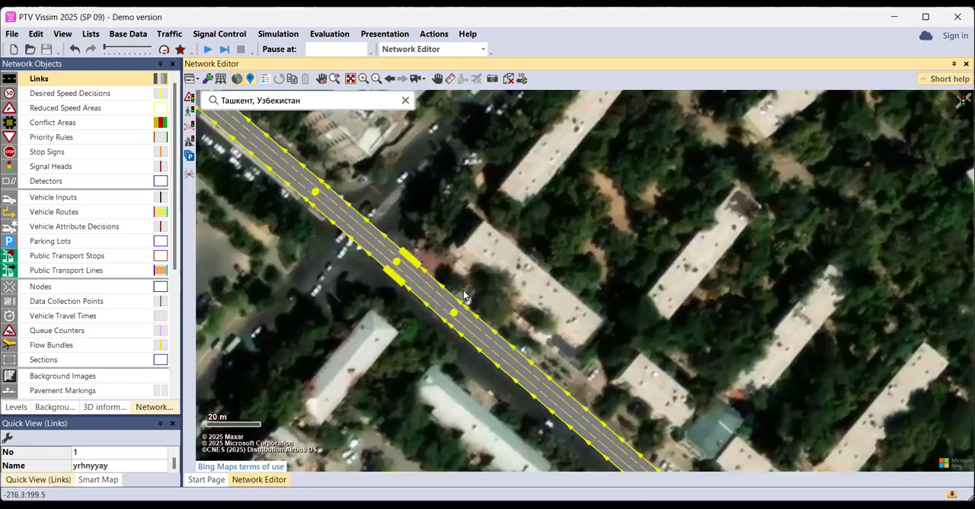
pyautogui.scroll(-1, 438, 284)
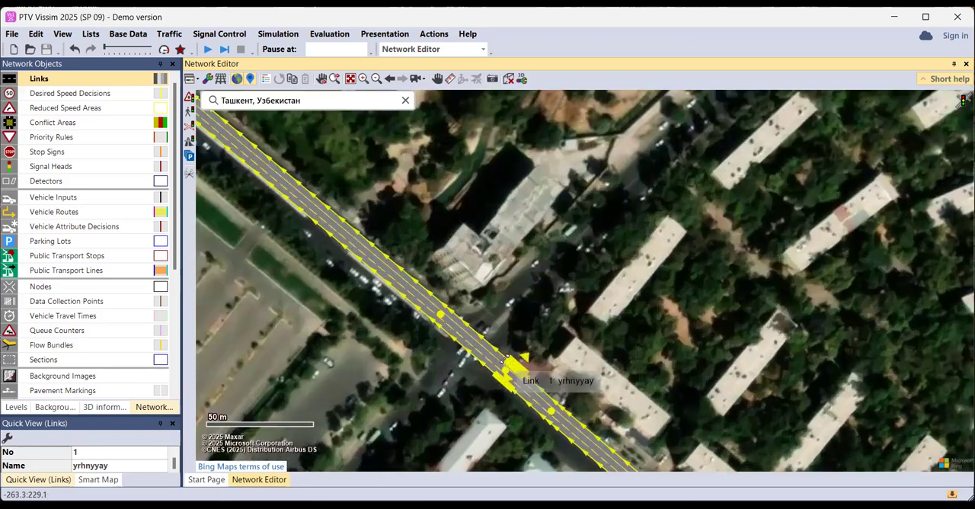
pyautogui.scroll(1, 517, 351)
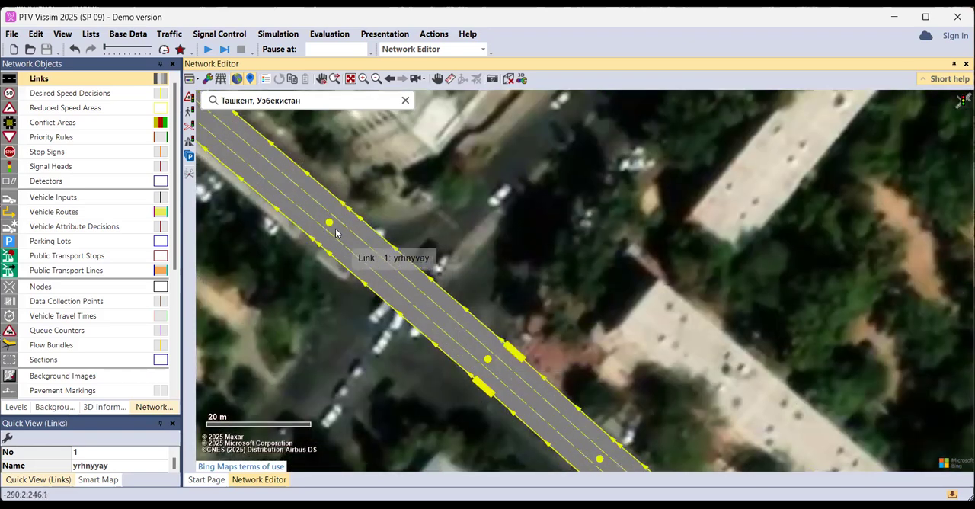
pyautogui.moveTo(336, 228); pyautogui.dragTo(327, 226)
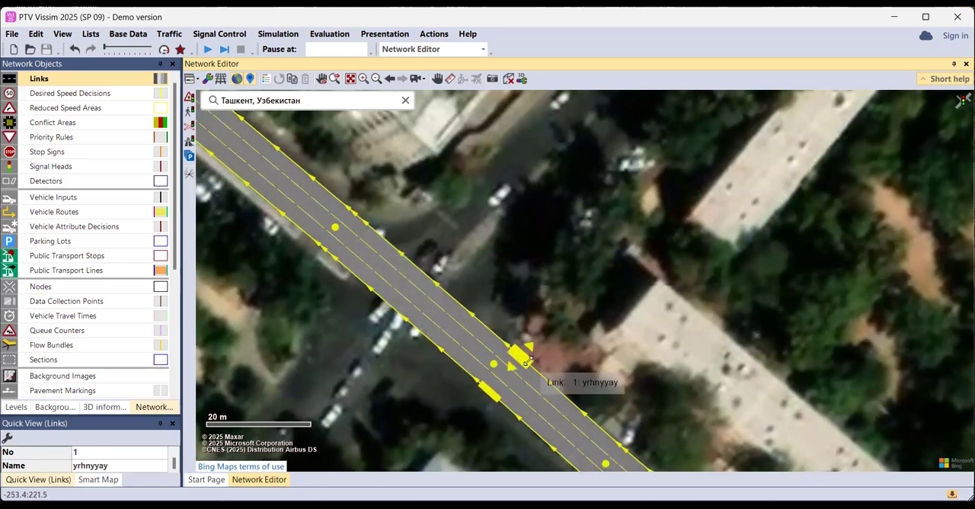
pyautogui.moveTo(525, 361)
pyautogui.mouseDown()
pyautogui.moveTo(568, 304)
pyautogui.moveTo(531, 361)
pyautogui.mouseUp()
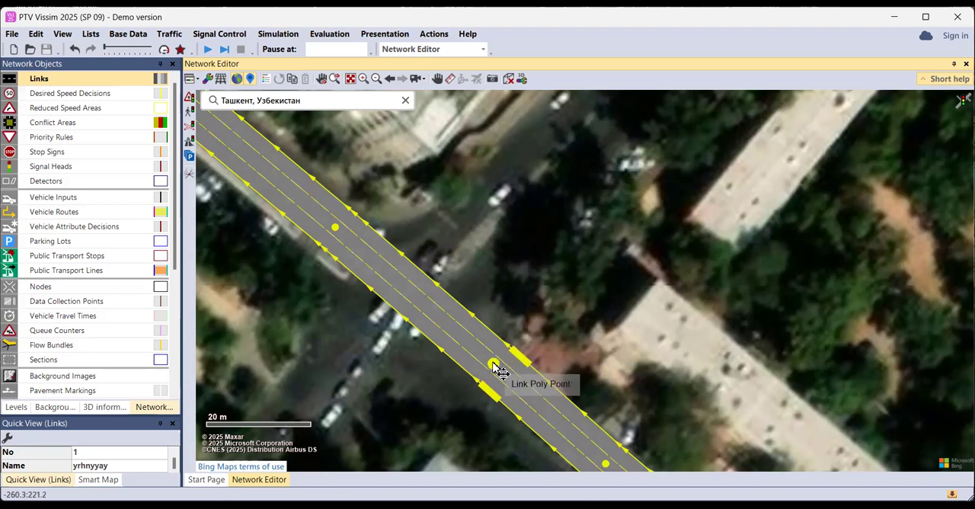
pyautogui.moveTo(498, 371); pyautogui.dragTo(495, 368)
pyautogui.scroll(-2, 495, 368)
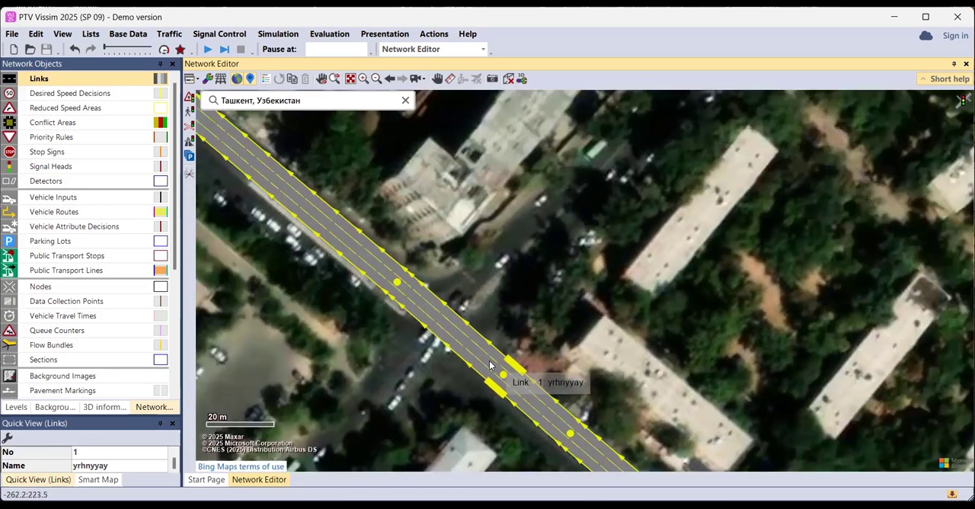
# Generate a three-lane opposite direction for the northwest-southeast link
pyautogui.click(436, 356)
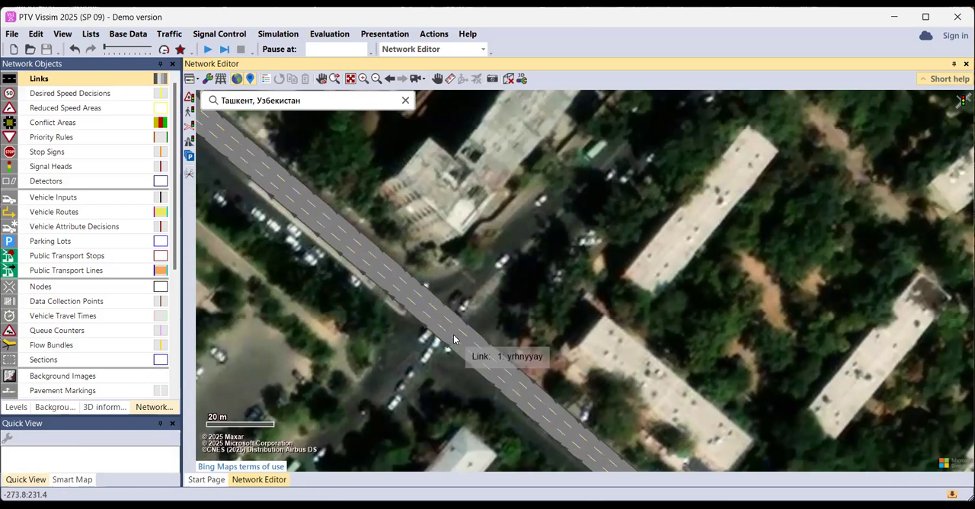
pyautogui.click(454, 339)
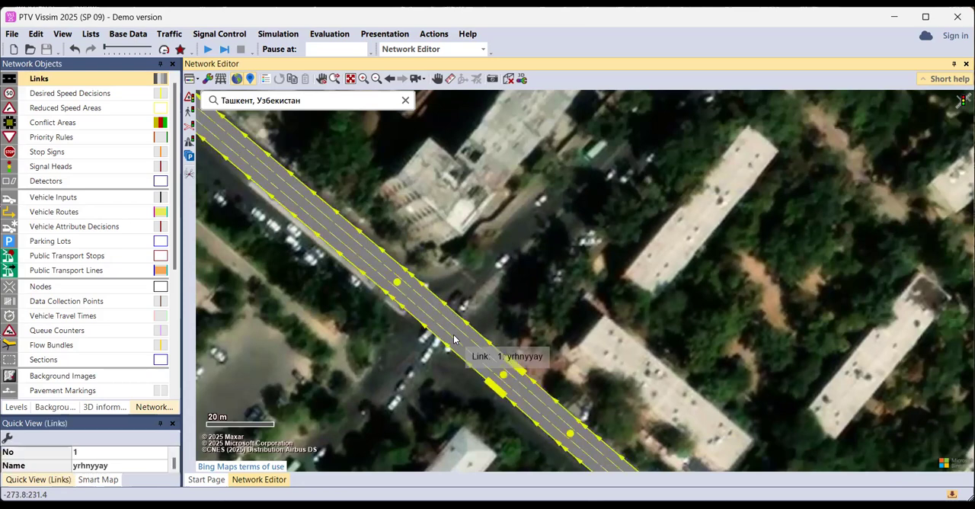
pyautogui.rightClick(499, 355)
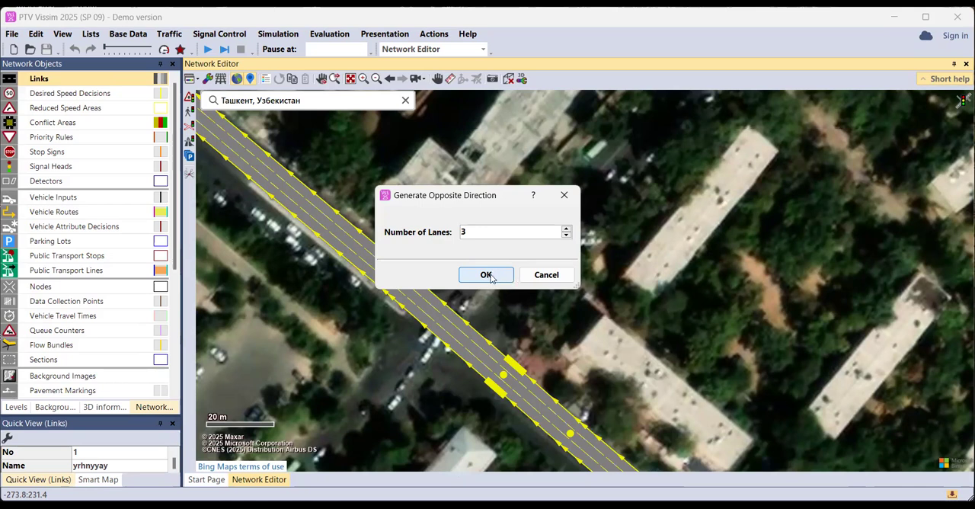
pyautogui.click(486, 275)
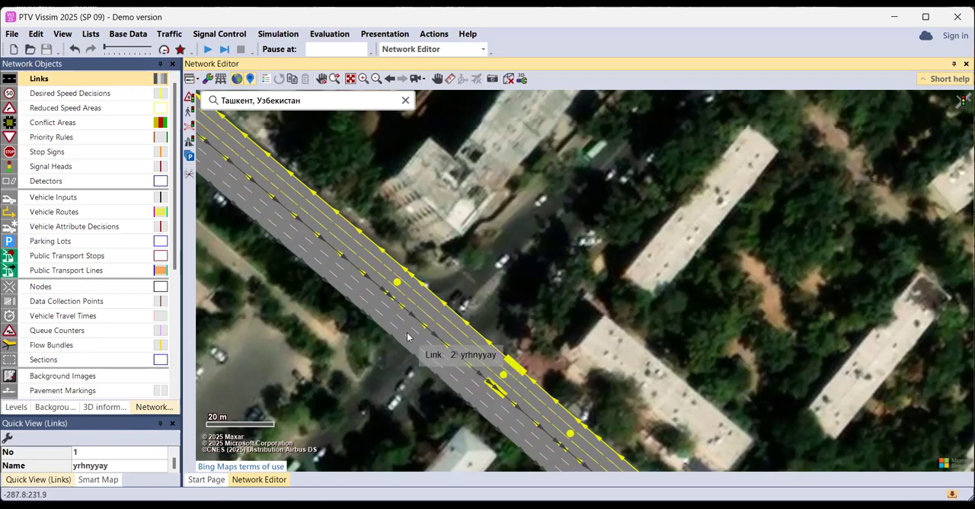
# Move the opposite-direction link slightly southwest to leave a median gap beside the first link
pyautogui.scroll(2, 411, 343)
pyautogui.moveTo(420, 354)
pyautogui.mouseDown()
pyautogui.moveTo(401, 372)
pyautogui.moveTo(414, 355)
pyautogui.mouseUp()
pyautogui.scroll(-2, 414, 352)
pyautogui.moveTo(487, 298); pyautogui.dragTo(546, 262)
# Draw a crossing link about 405 m long from northeast to southwest through the intersection, with three 3.00 m lanes
pyautogui.scroll(-3, 525, 183)
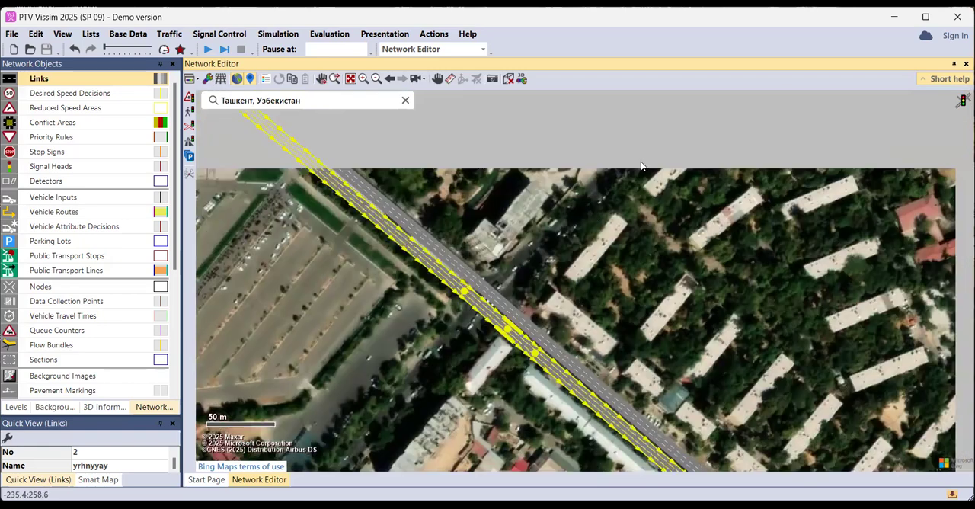
pyautogui.scroll(1, 626, 168)
pyautogui.moveTo(626, 168); pyautogui.dragTo(636, 142)
pyautogui.scroll(-2, 607, 169)
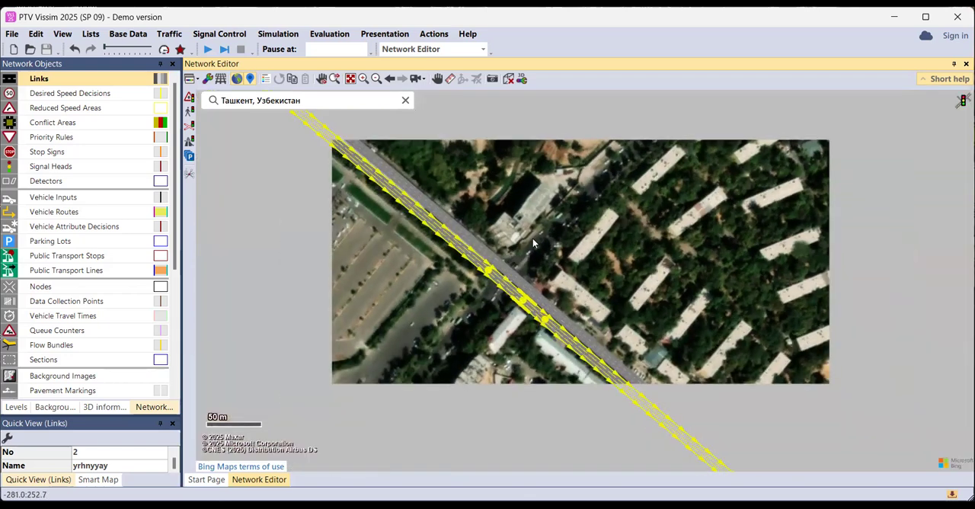
pyautogui.moveTo(668, 120)
pyautogui.mouseDown()
pyautogui.moveTo(385, 357)
pyautogui.moveTo(365, 433)
pyautogui.mouseUp()
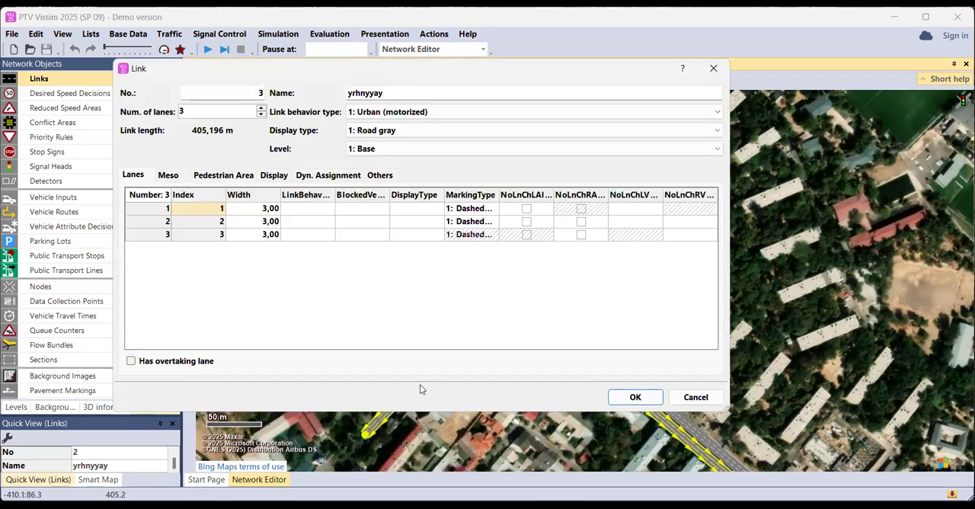
pyautogui.press('Return')
# Add bend points to the crossing link at the intersection, northeast of it and southwest of it, fitting the street's course
pyautogui.scroll(1, 491, 280)
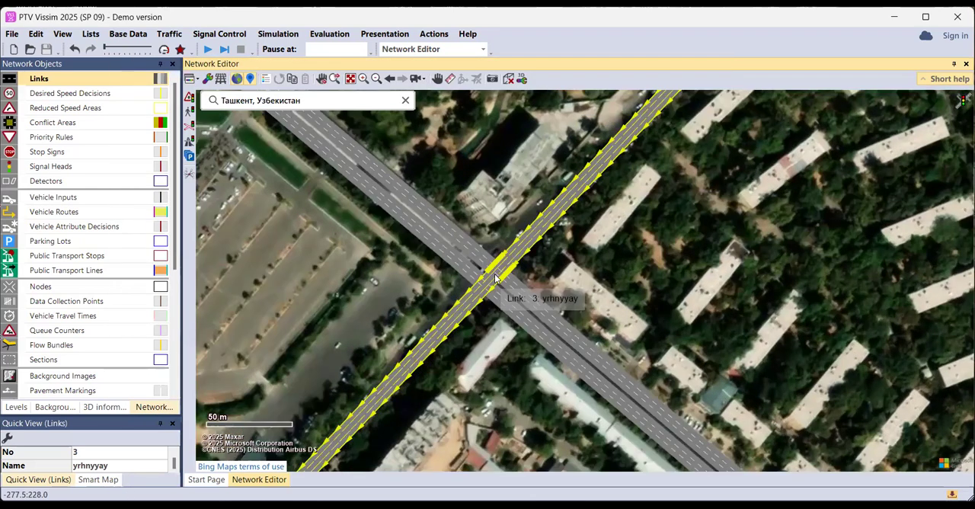
pyautogui.moveTo(494, 273); pyautogui.dragTo(482, 268)
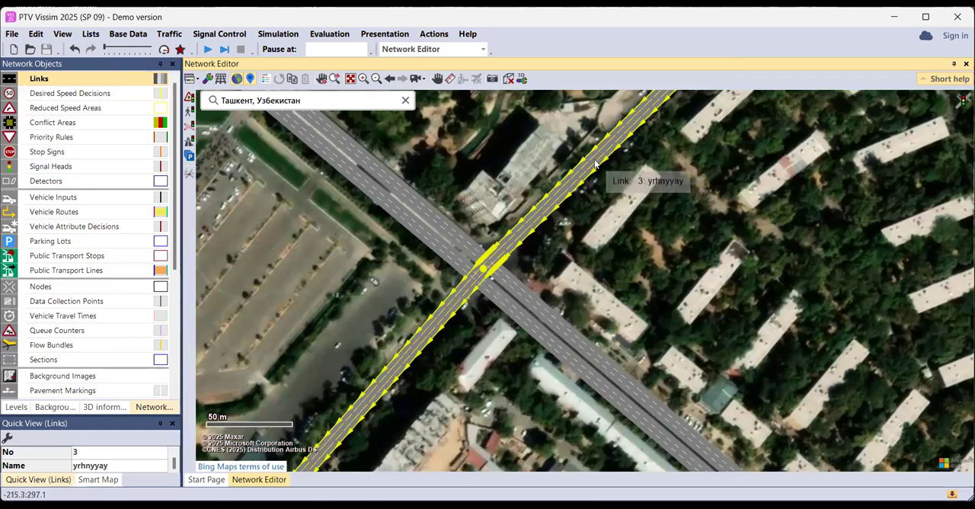
pyautogui.moveTo(586, 166); pyautogui.dragTo(570, 182)
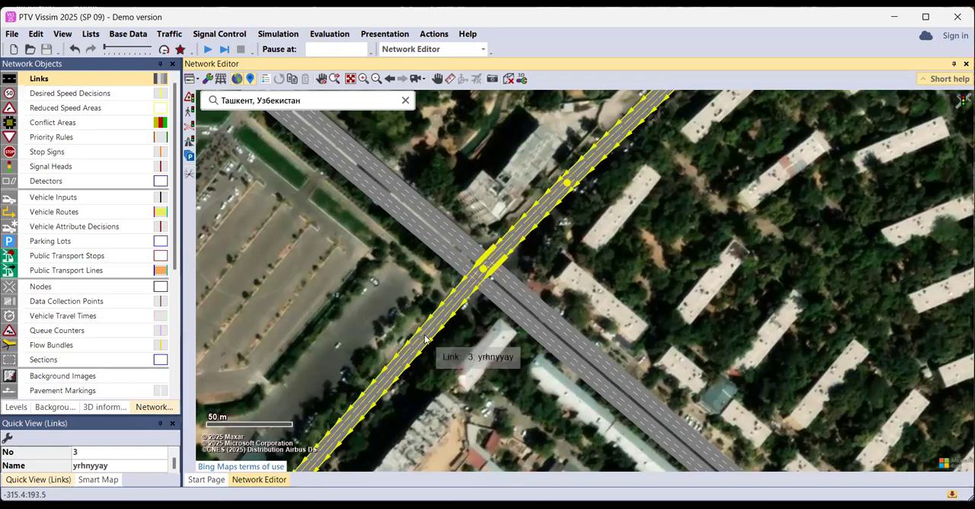
pyautogui.moveTo(417, 343); pyautogui.dragTo(403, 361)
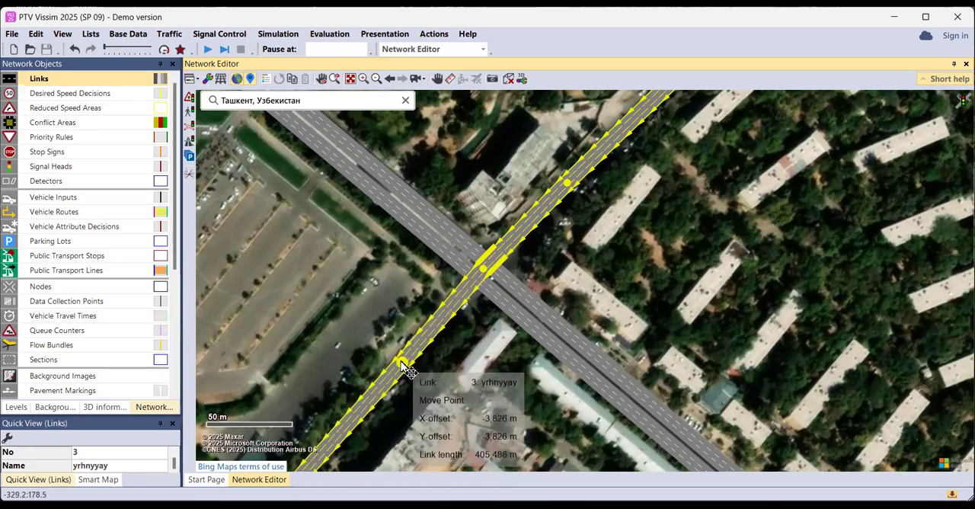
# Generate the opposite direction for the northeast-southwest crossing link
pyautogui.rightClick(469, 290)
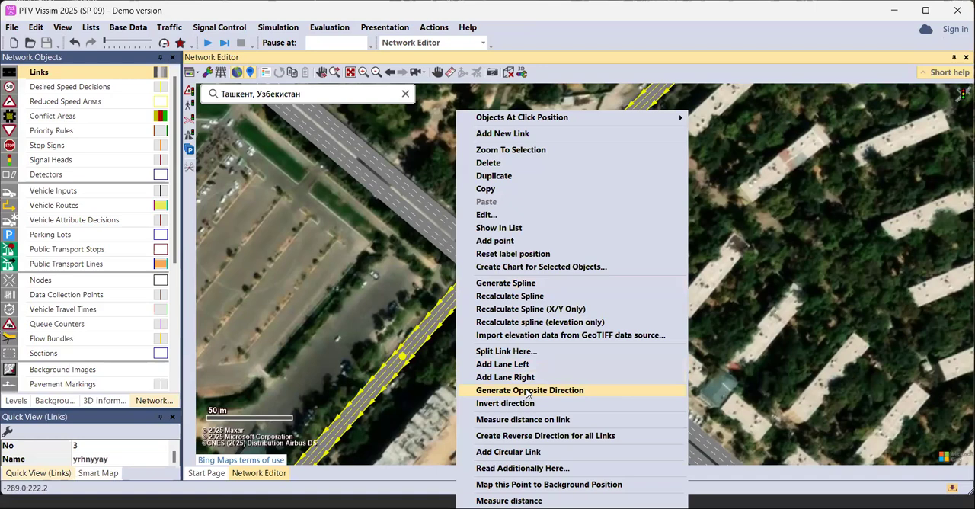
pyautogui.click(597, 236)
pyautogui.scroll(2, 596, 236)
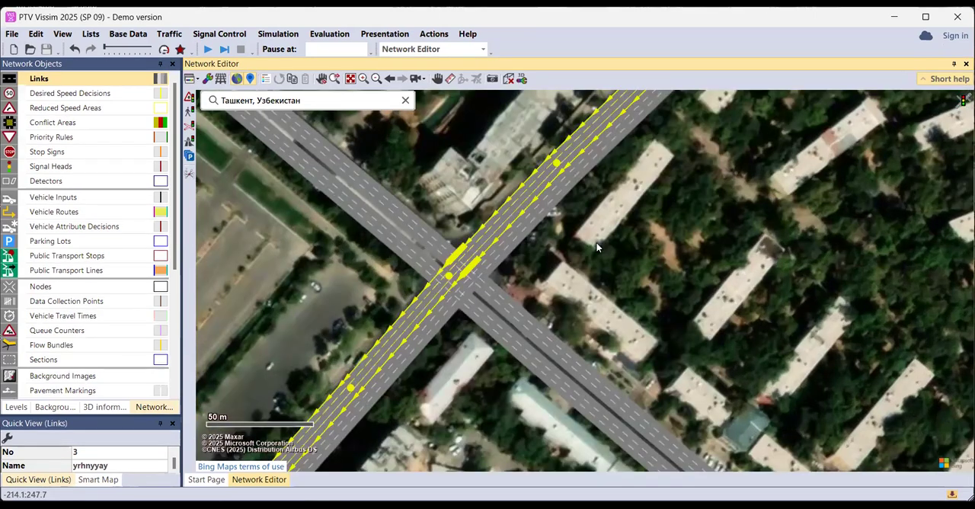
# Adjust the crossing street's opposite-direction link to leave a narrow gap between its two directions, and clear the selection
pyautogui.click(551, 244)
pyautogui.scroll(2, 456, 258)
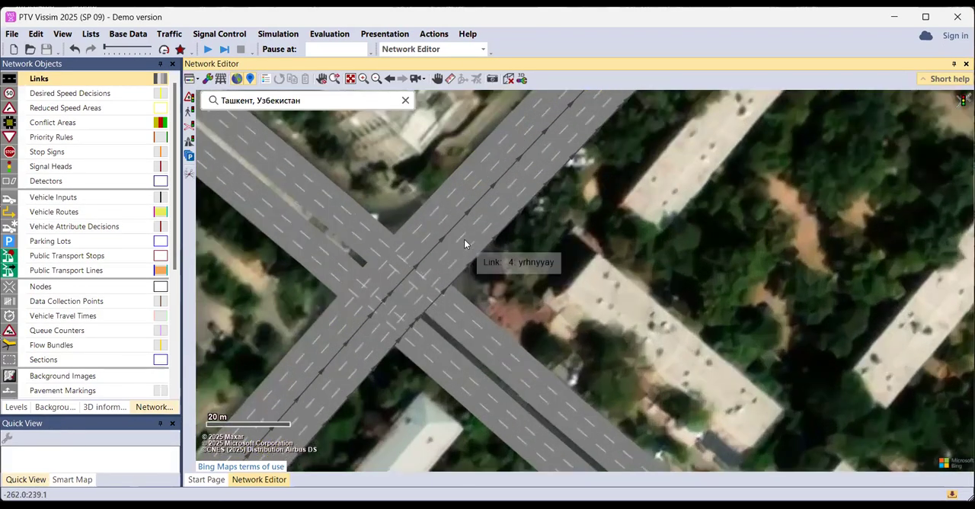
pyautogui.moveTo(472, 252)
pyautogui.mouseDown()
pyautogui.moveTo(533, 339)
pyautogui.moveTo(462, 253)
pyautogui.mouseUp()
pyautogui.click(534, 247)
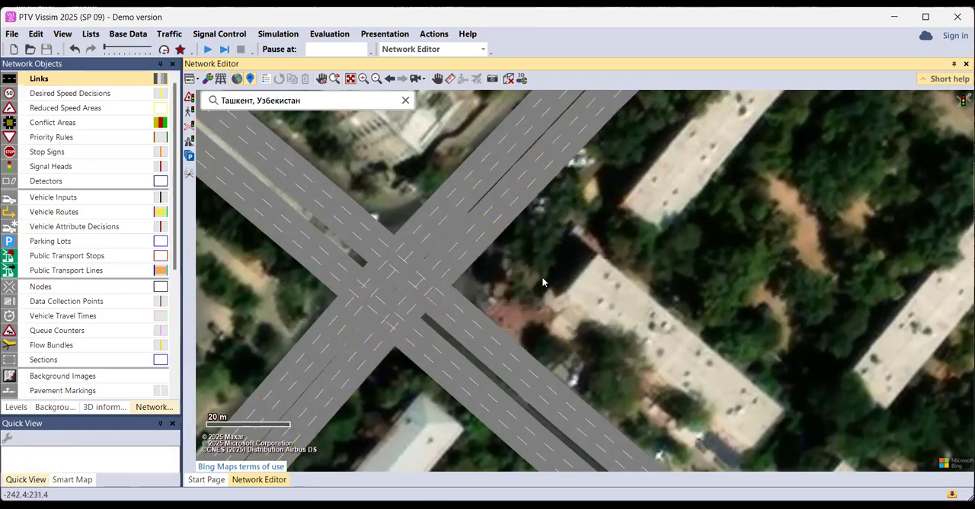
pyautogui.scroll(-2, 491, 293)
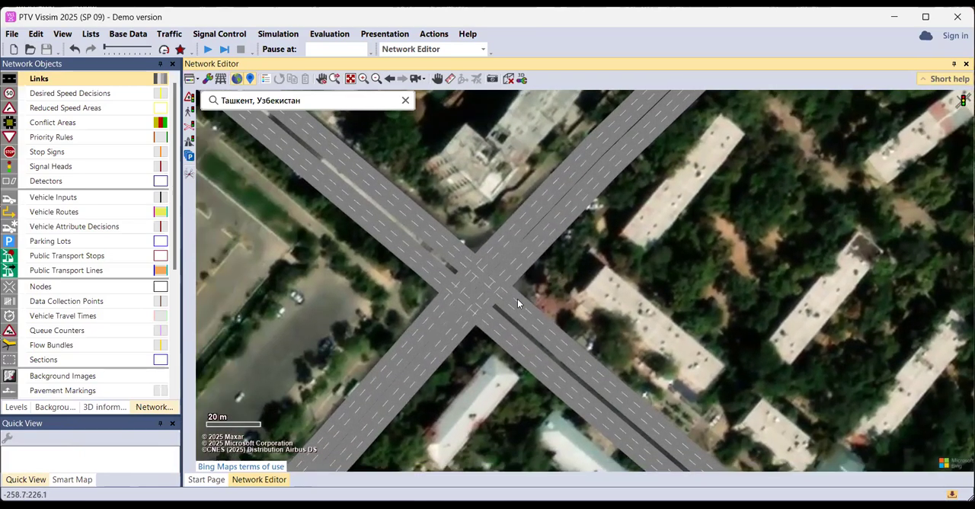
pyautogui.scroll(2, 509, 295)
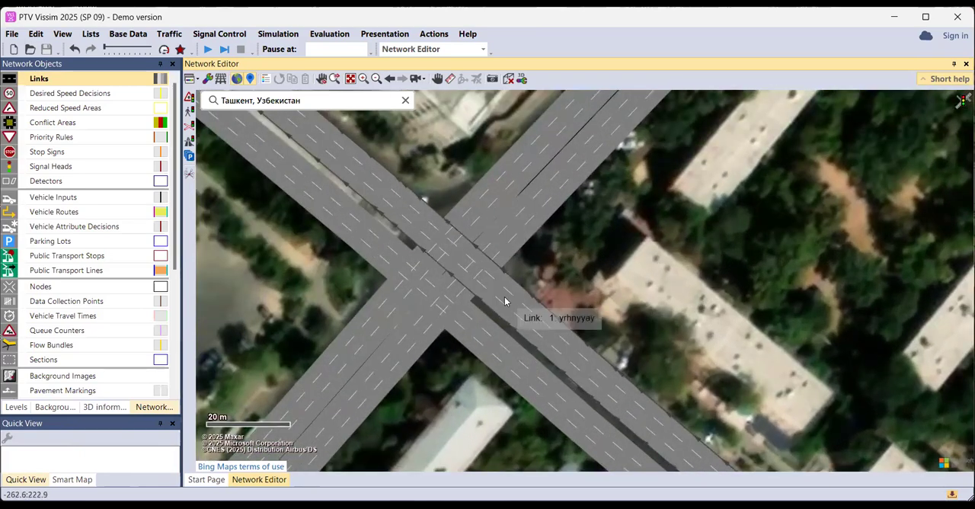
pyautogui.scroll(2, 446, 276)
pyautogui.scroll(1, 445, 275)
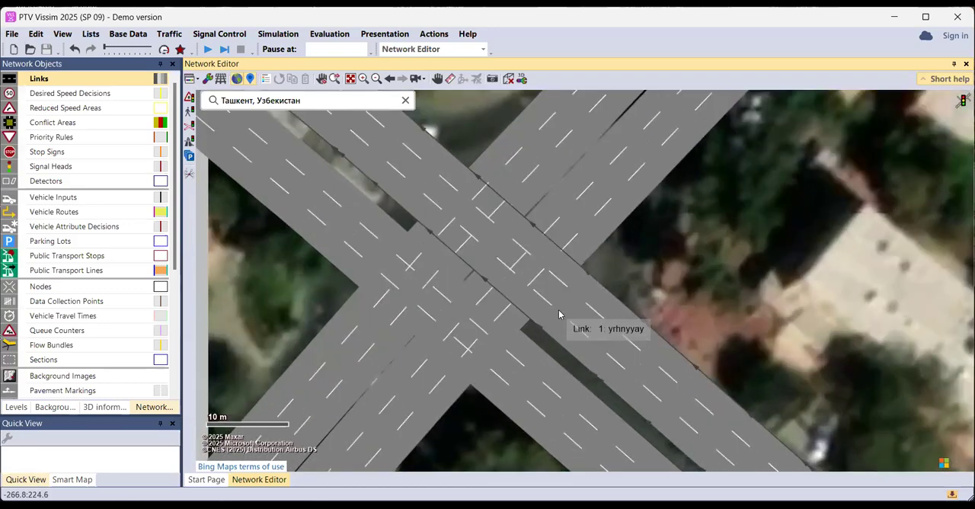
pyautogui.click(572, 314)
pyautogui.scroll(-2, 571, 314)
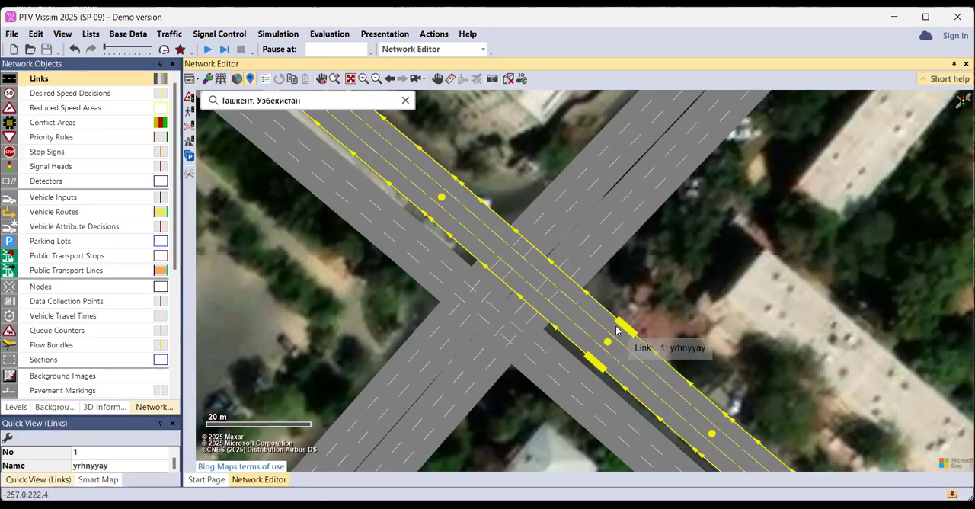
pyautogui.scroll(4, 617, 330)
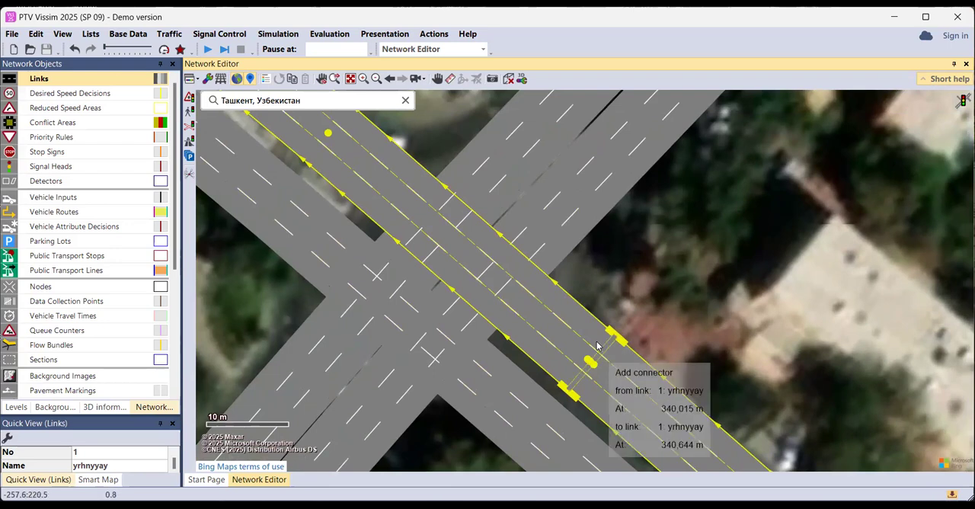
pyautogui.moveTo(598, 363)
pyautogui.mouseDown()
pyautogui.moveTo(604, 309)
pyautogui.moveTo(760, 267)
pyautogui.moveTo(785, 238)
pyautogui.moveTo(785, 196)
pyautogui.mouseUp()
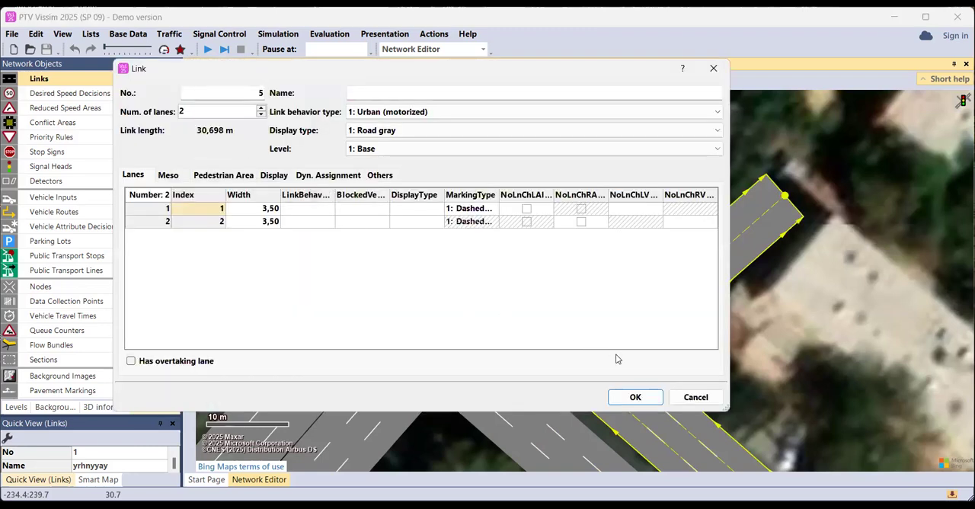
pyautogui.press('Return')
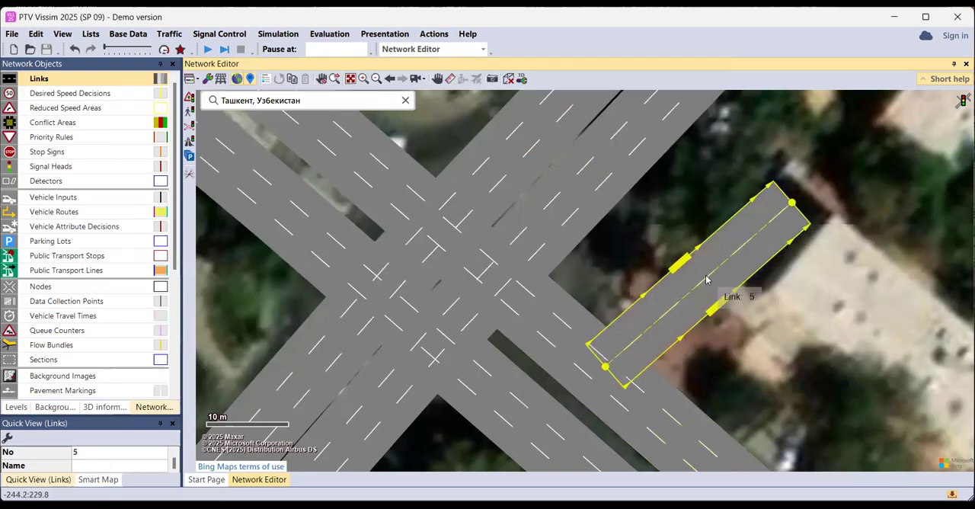
pyautogui.press('Delete')
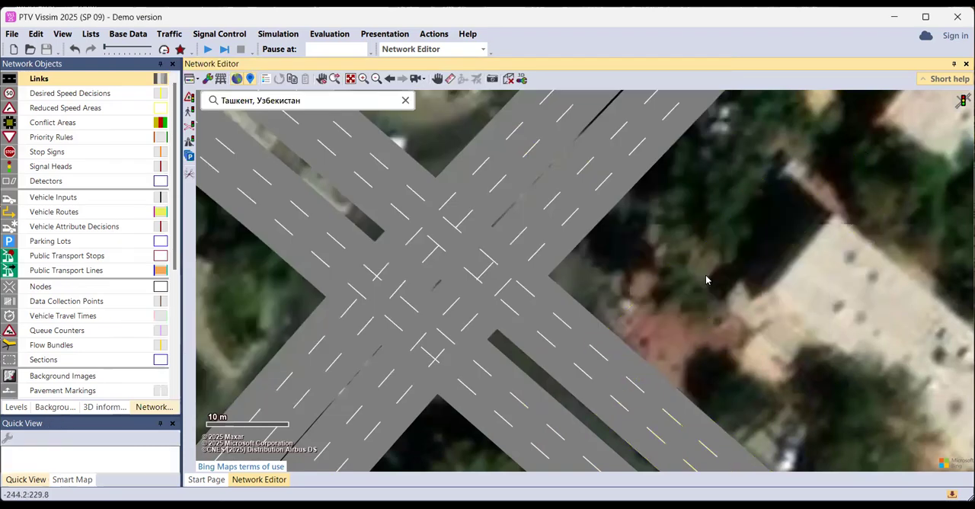
# Create a three-lane right-turn connector from link 1 at the southeast approach to northeast-bound link 4, with 10 intermediate points
pyautogui.click(594, 352)
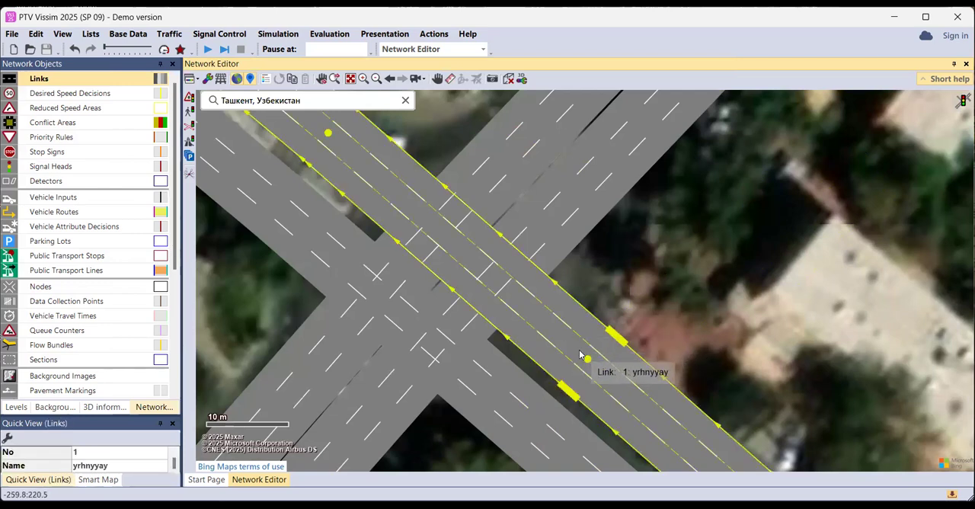
pyautogui.moveTo(586, 359); pyautogui.dragTo(588, 197)
pyautogui.press('Return')
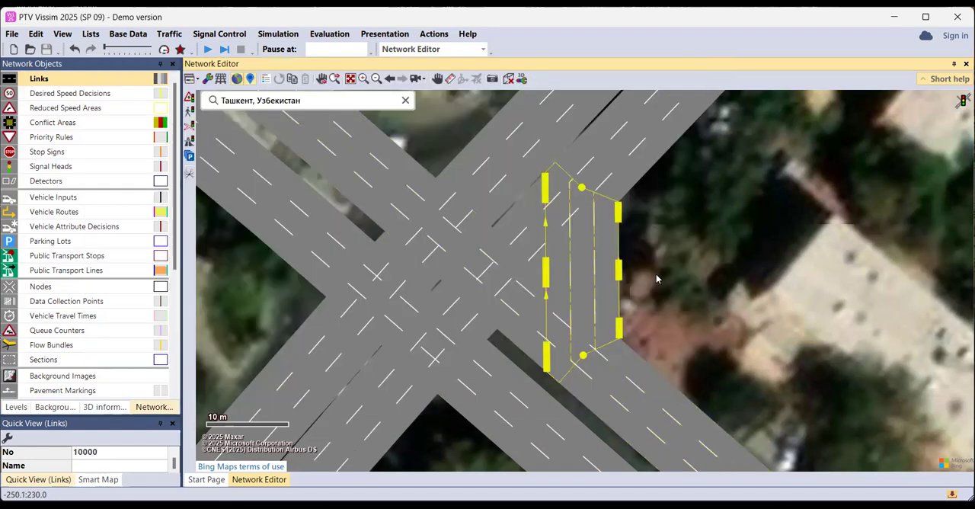
pyautogui.doubleClick(590, 264)
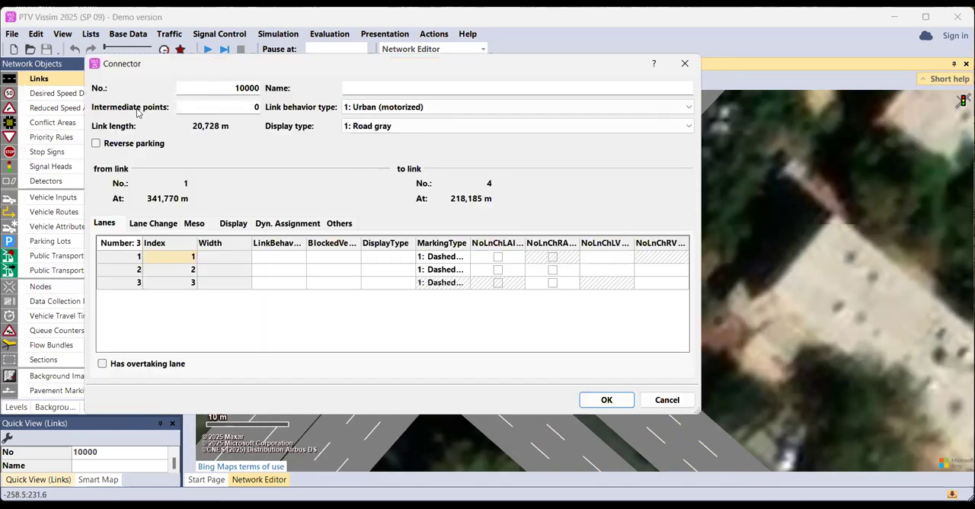
pyautogui.click(255, 108)
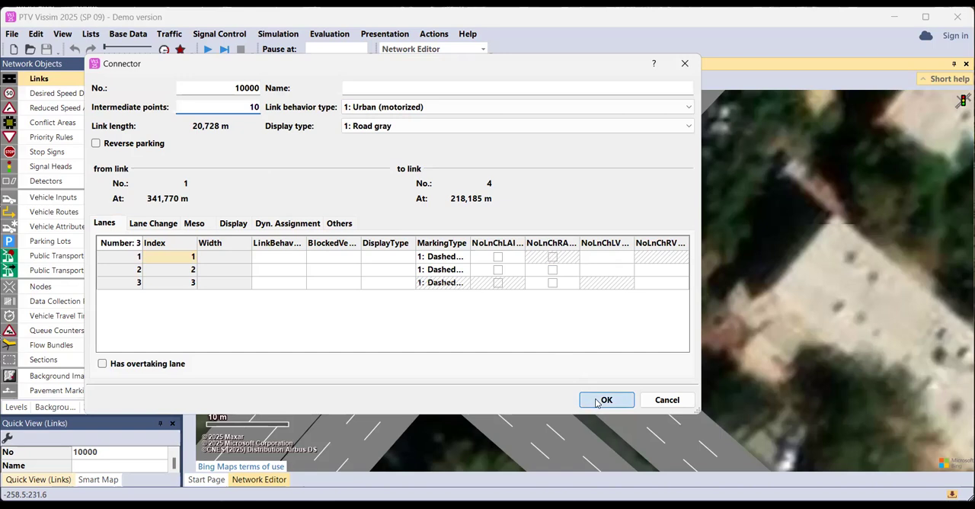
pyautogui.press('Return')
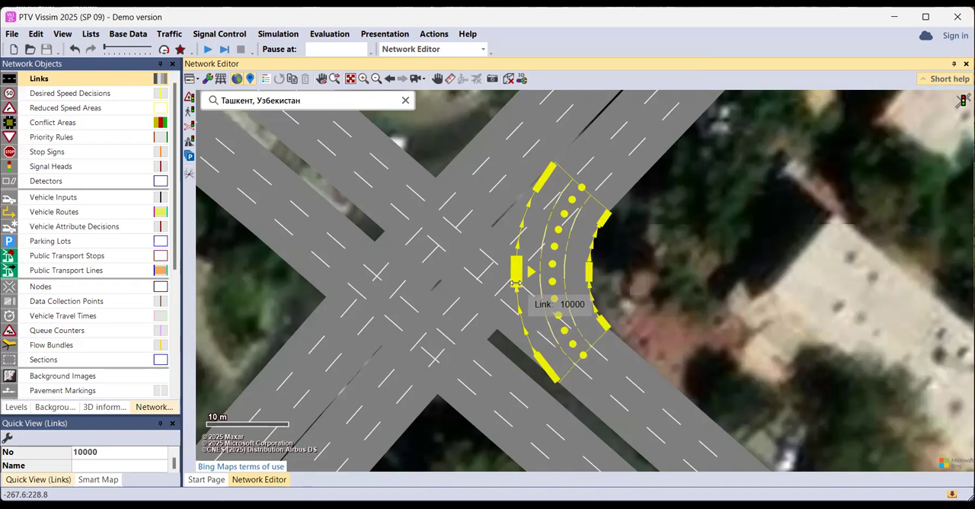
# Narrow the southeast approach's right-turn connector to a single lane along the outer corner and clear its selection
pyautogui.moveTo(516, 273); pyautogui.dragTo(566, 280)
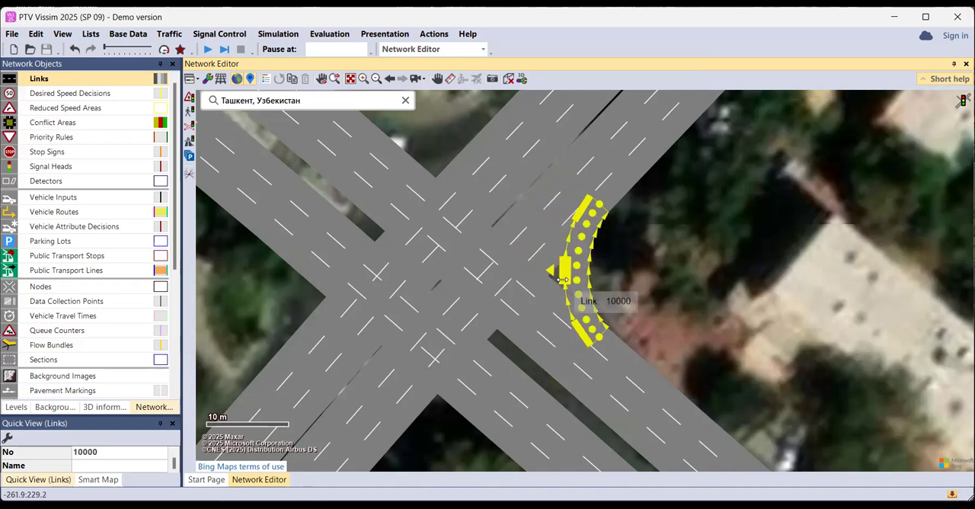
pyautogui.click(551, 315)
pyautogui.click(594, 269)
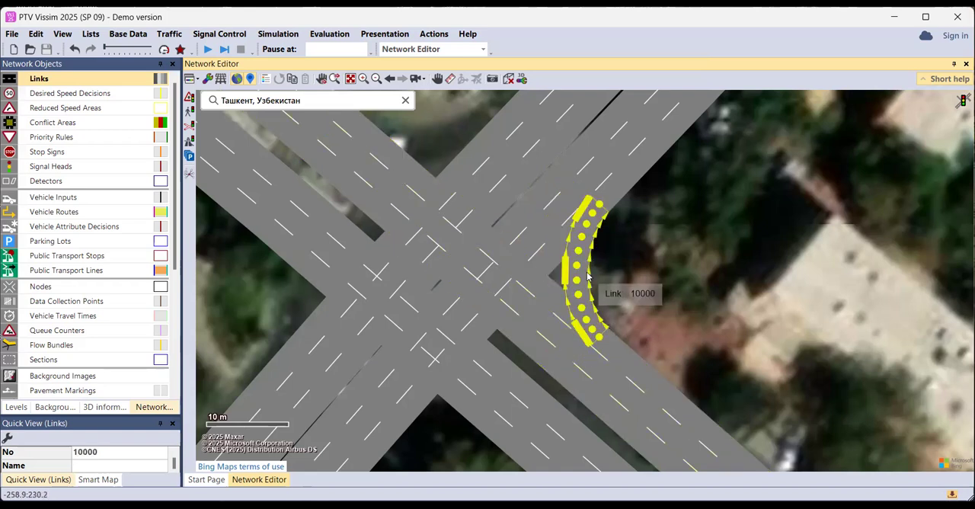
pyautogui.press('Delete')
# Create a single-lane right-turn connector from link 3 at the northeast approach to northwest-bound link 1
pyautogui.click(506, 153)
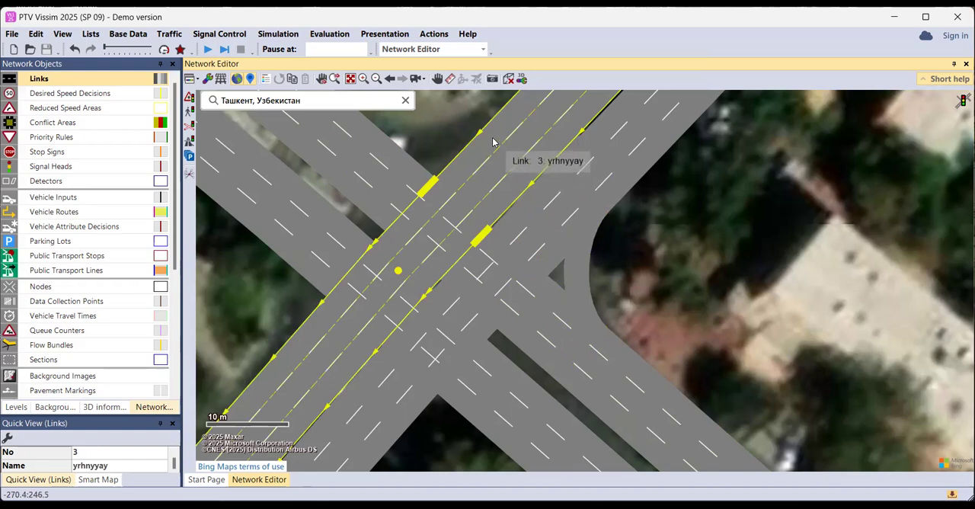
pyautogui.moveTo(506, 127); pyautogui.dragTo(345, 133)
pyautogui.click(607, 401)
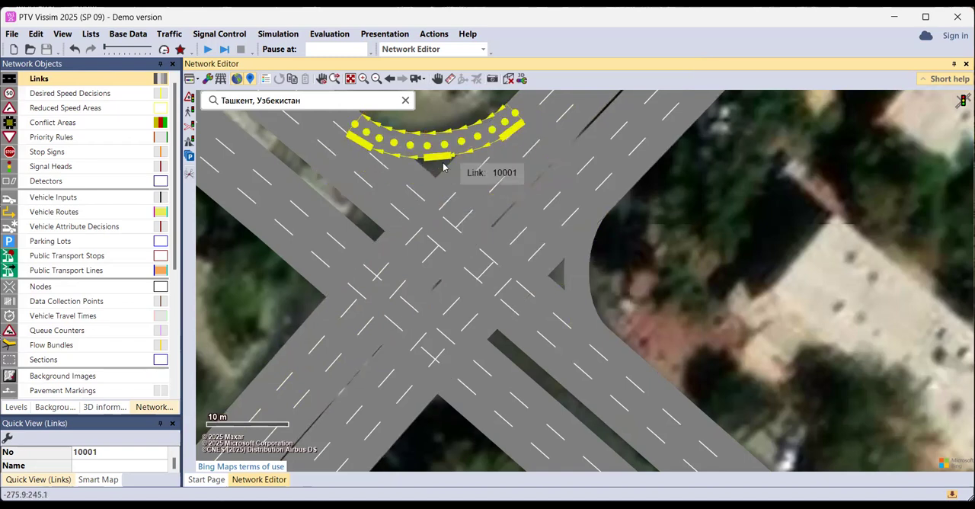
# Create a right-turn connector from the northwest approach to southwest-bound link 3 and narrow it to one outer lane
pyautogui.click(305, 241)
pyautogui.moveTo(285, 222); pyautogui.dragTo(289, 373)
pyautogui.press('Return')
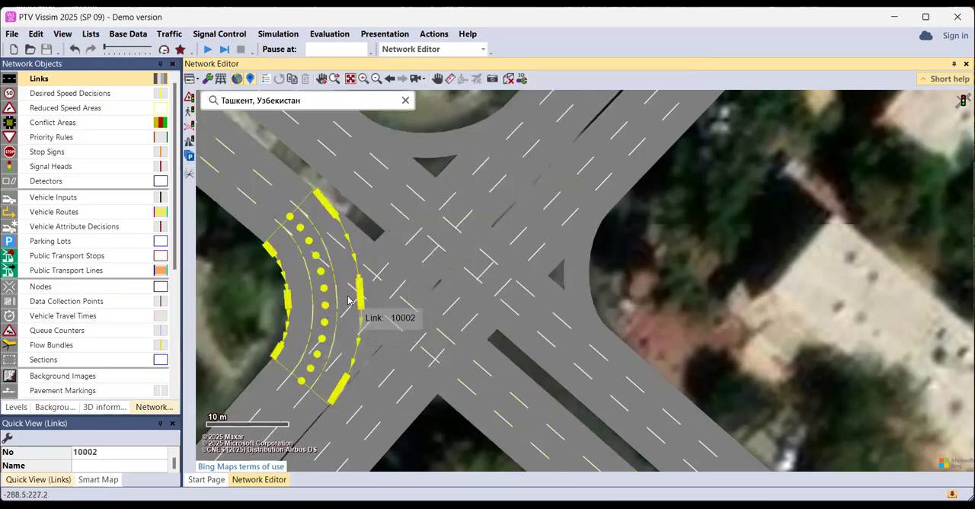
pyautogui.moveTo(360, 295); pyautogui.dragTo(319, 295)
pyautogui.click(339, 347)
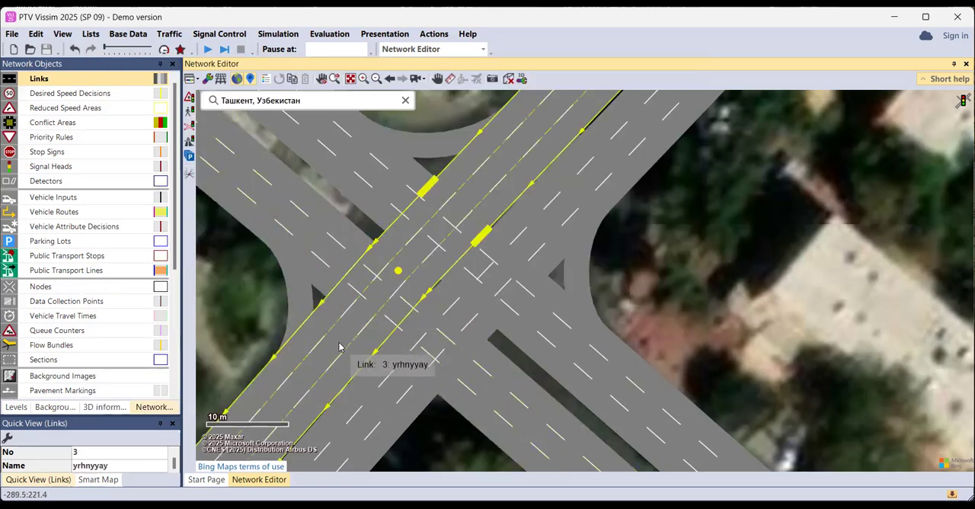
# Create a right-turn connector from link 4 at the southwest approach to the southeast-bound link and narrow it to one outer lane
pyautogui.click(371, 425)
pyautogui.moveTo(371, 436); pyautogui.dragTo(518, 414)
pyautogui.press('Return')
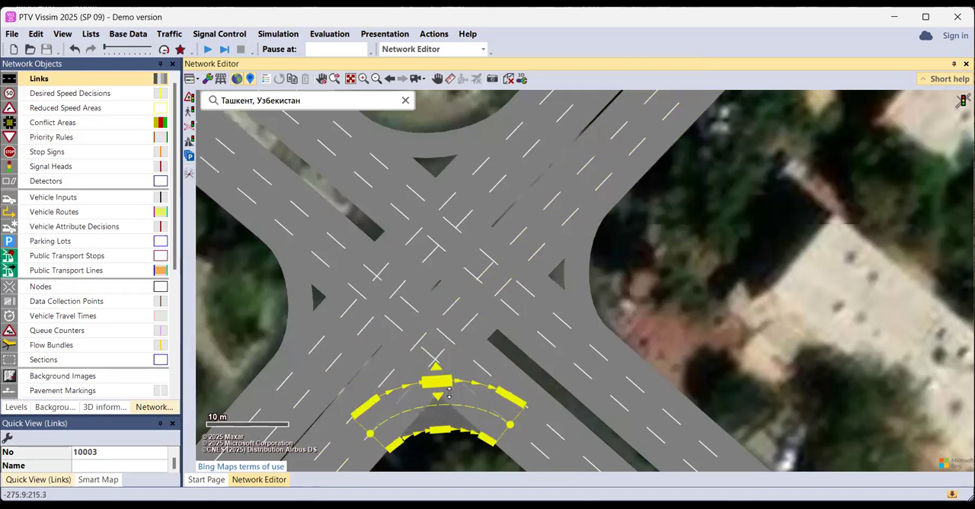
pyautogui.click(513, 383)
# Create a three-lane left-turn connector with 10 intermediate points from link 1 at the southeast approach to southwest-bound link 3
pyautogui.click(561, 270)
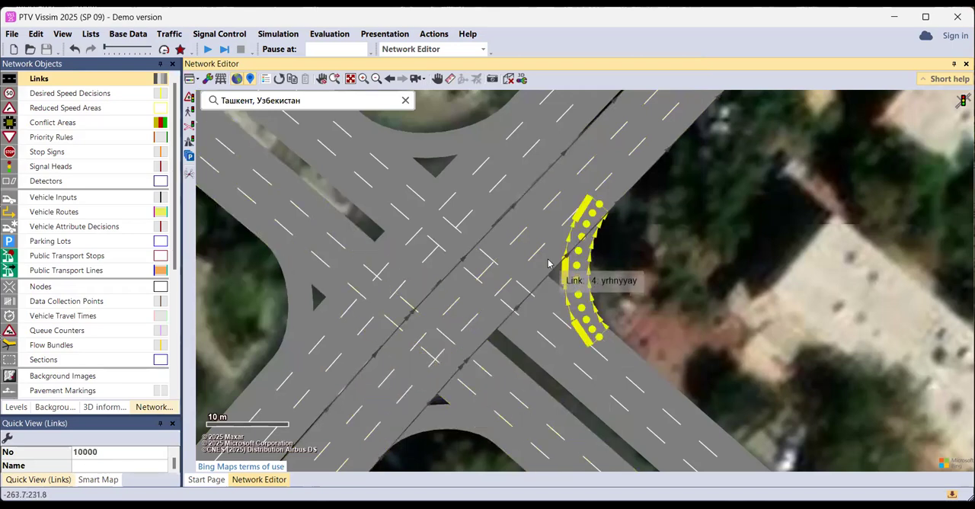
pyautogui.click(587, 179)
pyautogui.click(543, 330)
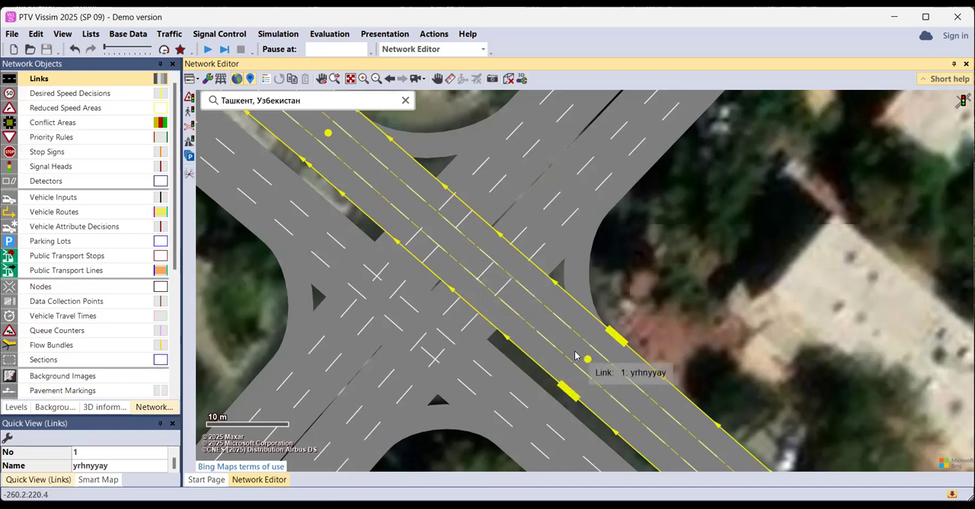
pyautogui.moveTo(568, 363); pyautogui.dragTo(291, 347)
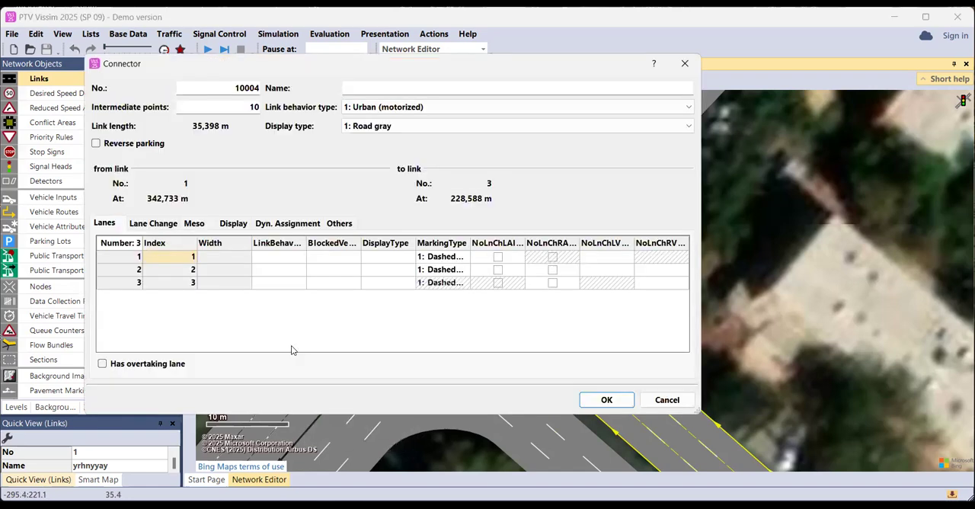
pyautogui.press('Return')
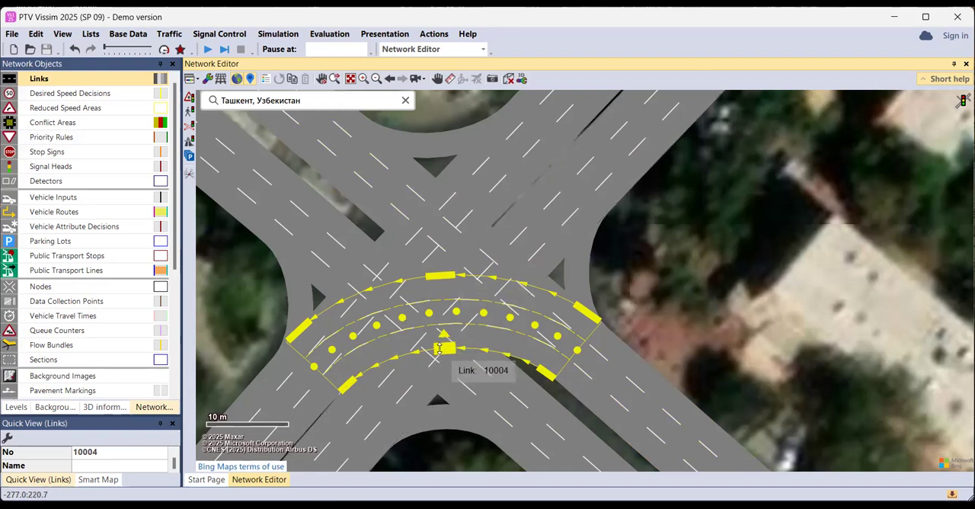
# Narrow the southeast approach's left-turn connector to its single inner lane and slightly adjust its start point
pyautogui.moveTo(445, 346)
pyautogui.mouseDown()
pyautogui.moveTo(438, 303)
pyautogui.moveTo(440, 346)
pyautogui.mouseUp()
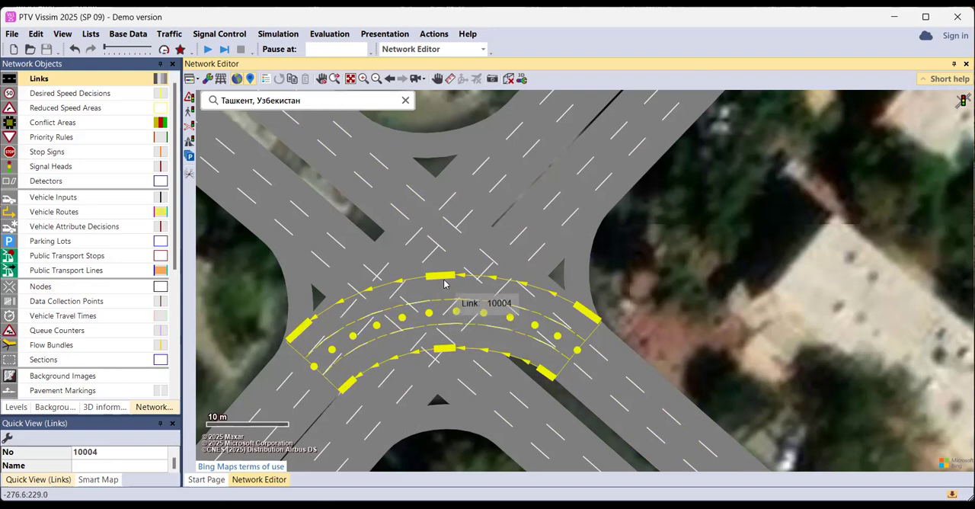
pyautogui.moveTo(445, 276); pyautogui.dragTo(450, 303)
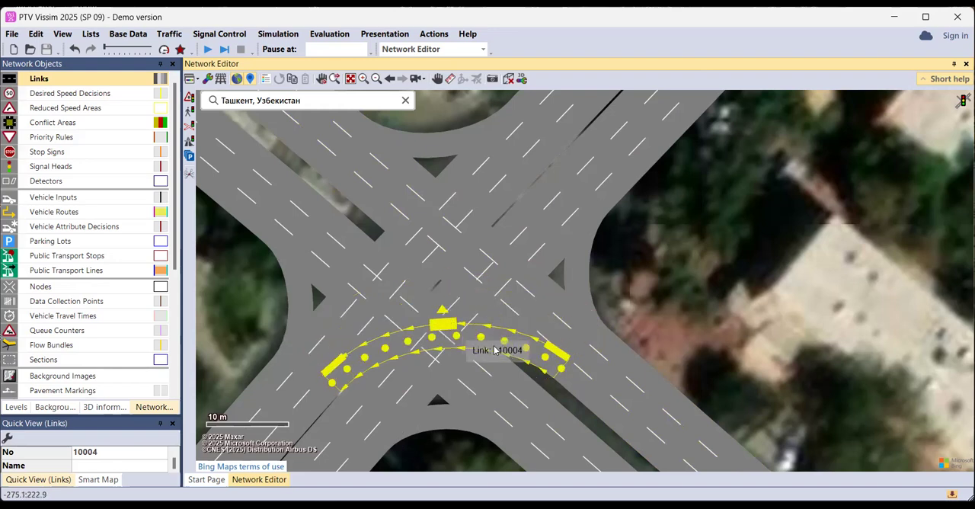
pyautogui.moveTo(562, 373)
pyautogui.mouseDown()
pyautogui.moveTo(592, 339)
pyautogui.moveTo(560, 366)
pyautogui.mouseUp()
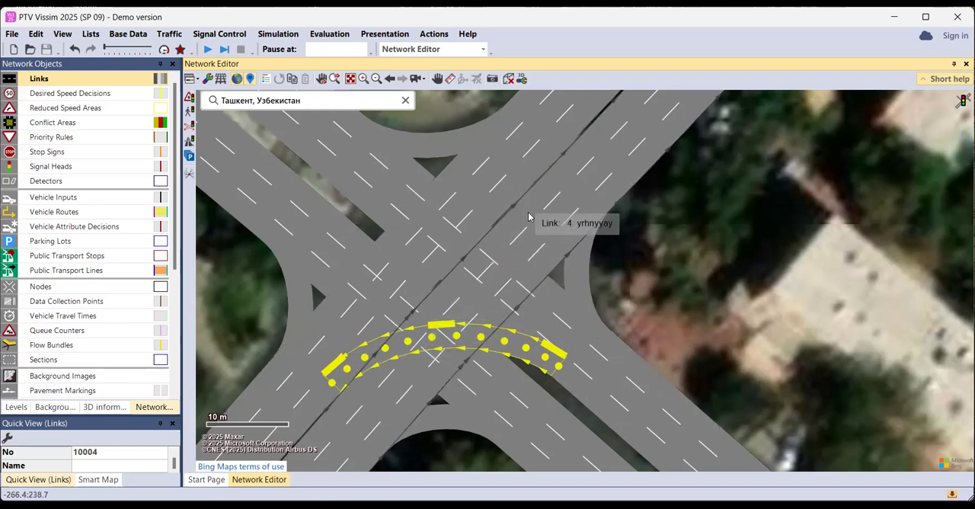
# Create a single-lane left-turn connector from link 3 at the northeast approach to the southeast-bound link
pyautogui.click(558, 344)
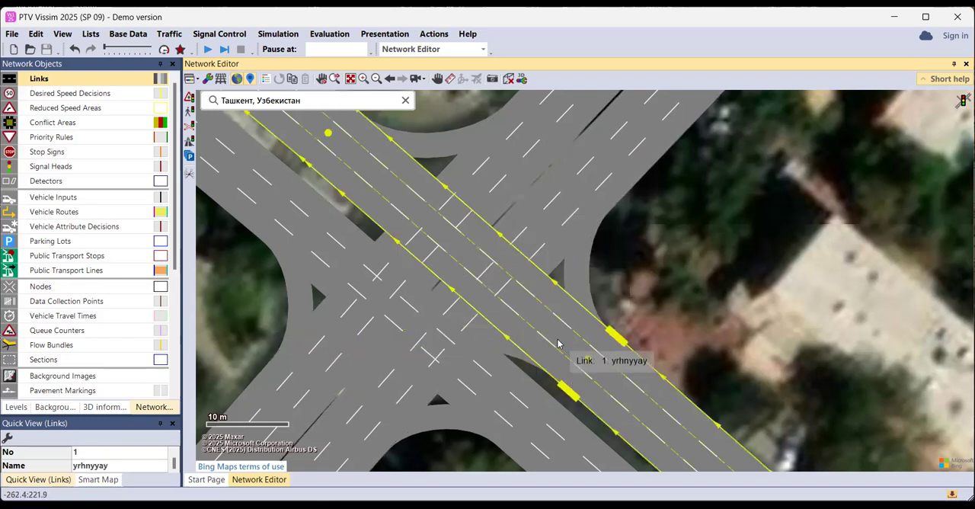
pyautogui.click(488, 343)
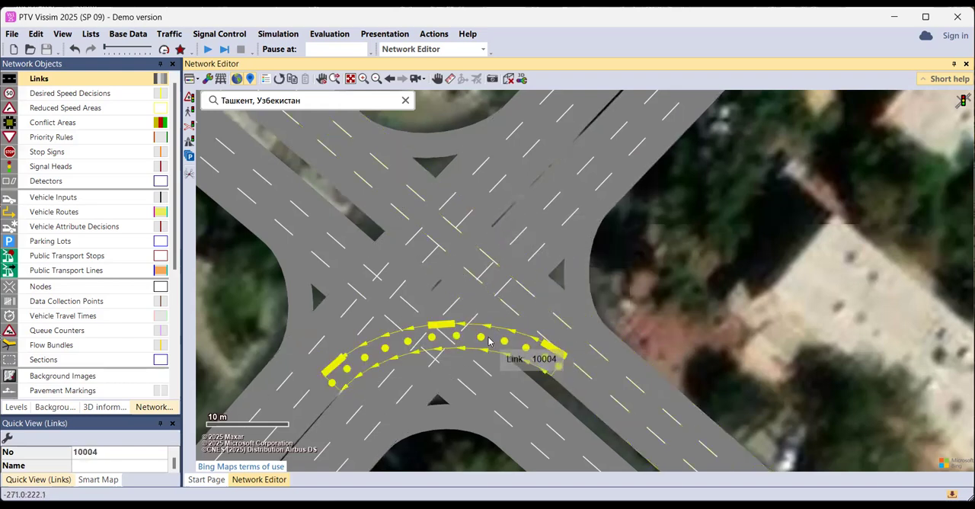
pyautogui.click(523, 185)
pyautogui.moveTo(549, 155); pyautogui.dragTo(514, 436)
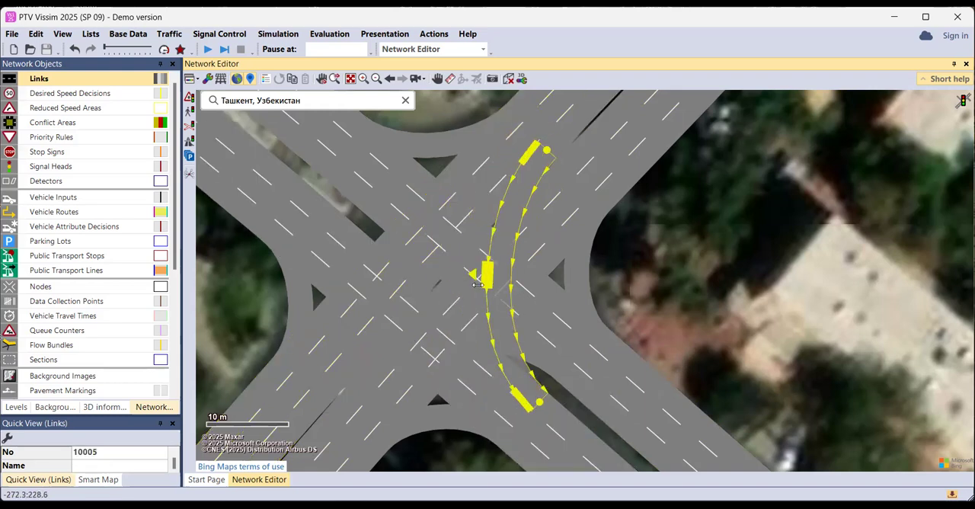
# Create single-lane left-turn connectors from the northwest approach to northeast-bound link 4 and from the southwest approach to northwest-bound link 1
pyautogui.click(305, 216)
pyautogui.moveTo(304, 216); pyautogui.dragTo(577, 188)
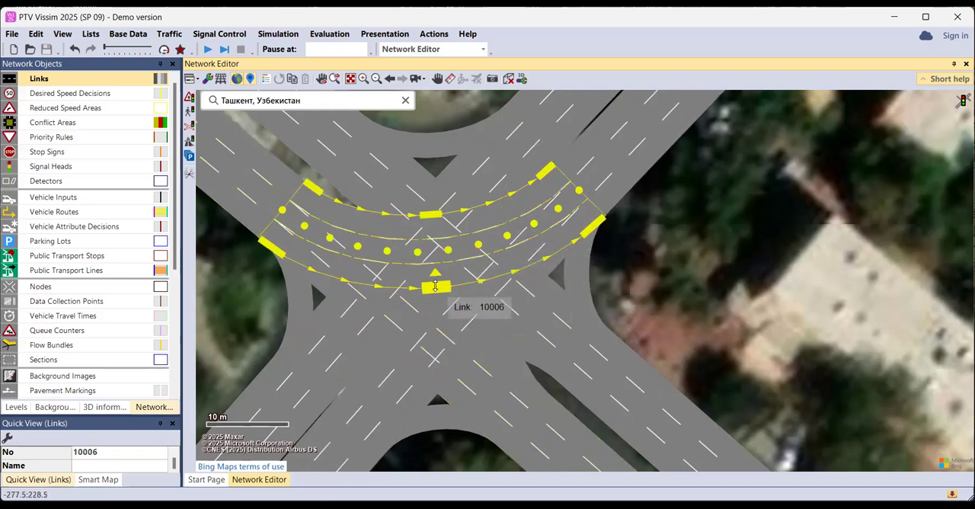
pyautogui.click(342, 427)
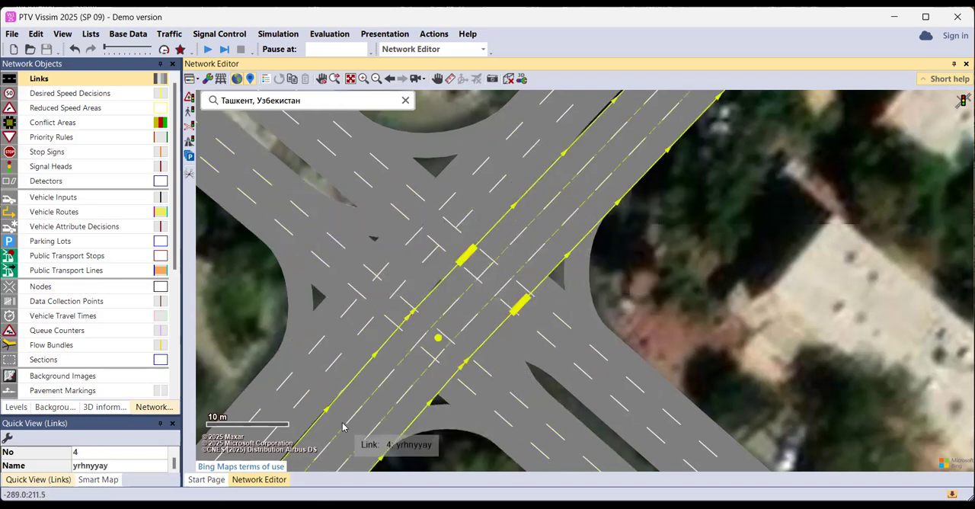
pyautogui.moveTo(343, 430); pyautogui.dragTo(361, 152)
pyautogui.press('Return')
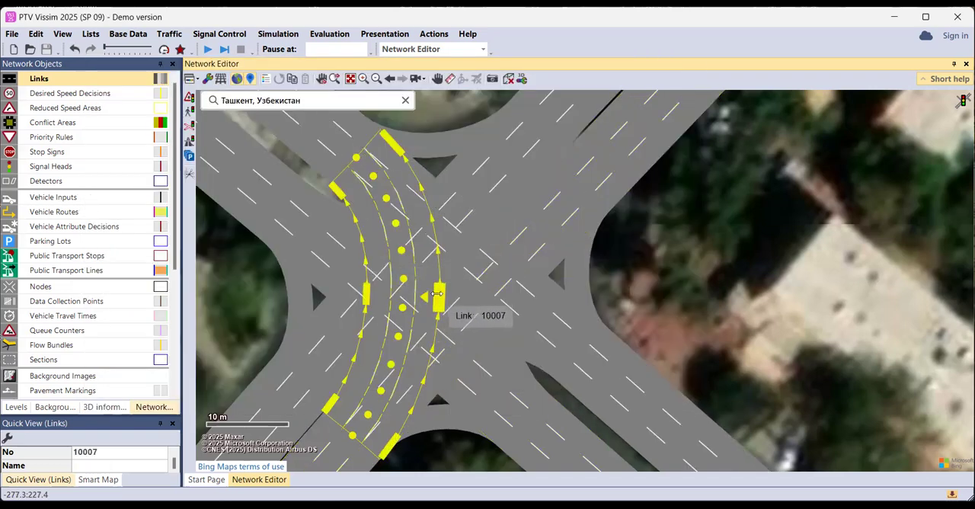
pyautogui.click(457, 335)
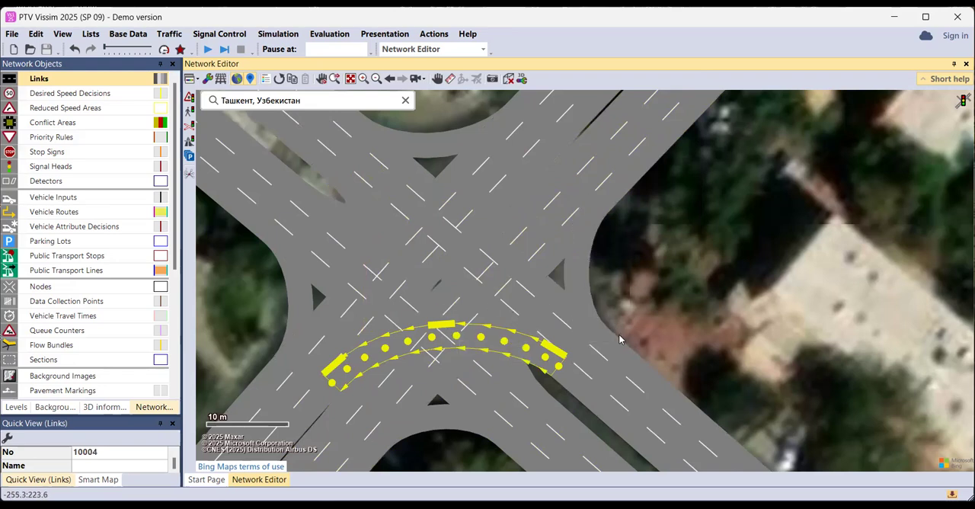
pyautogui.click(626, 377)
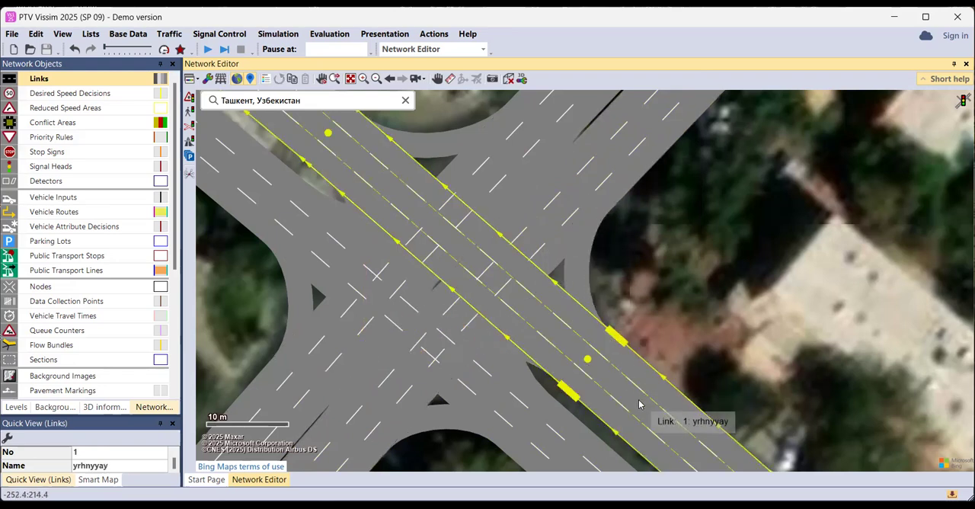
pyautogui.click(674, 308)
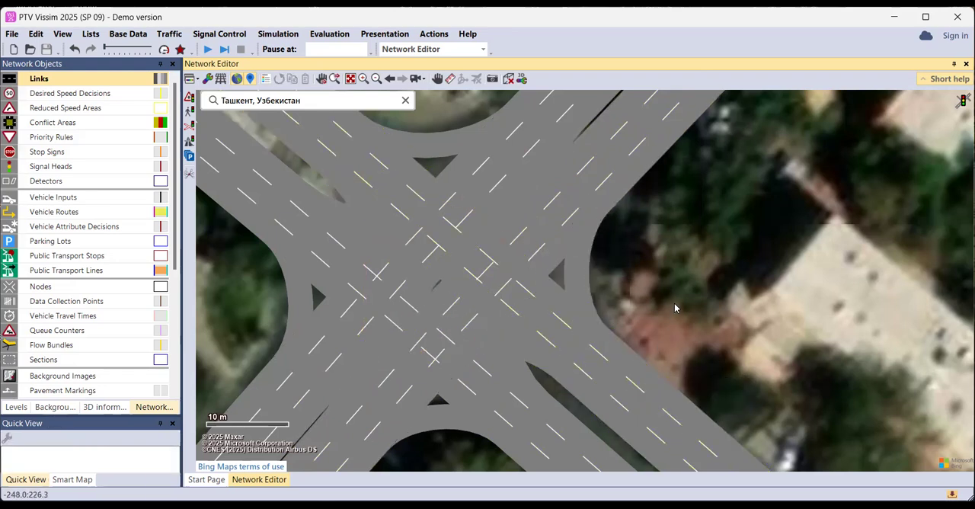
pyautogui.click(580, 358)
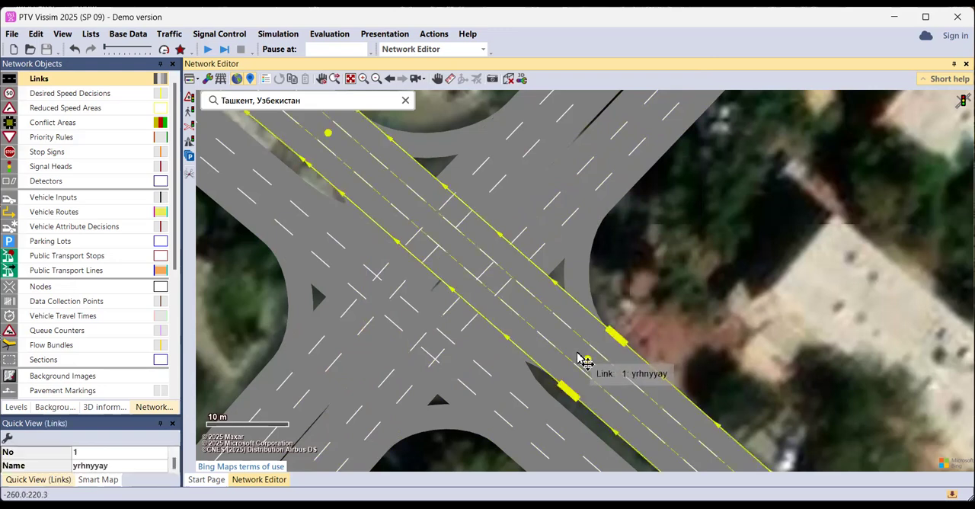
pyautogui.click(691, 295)
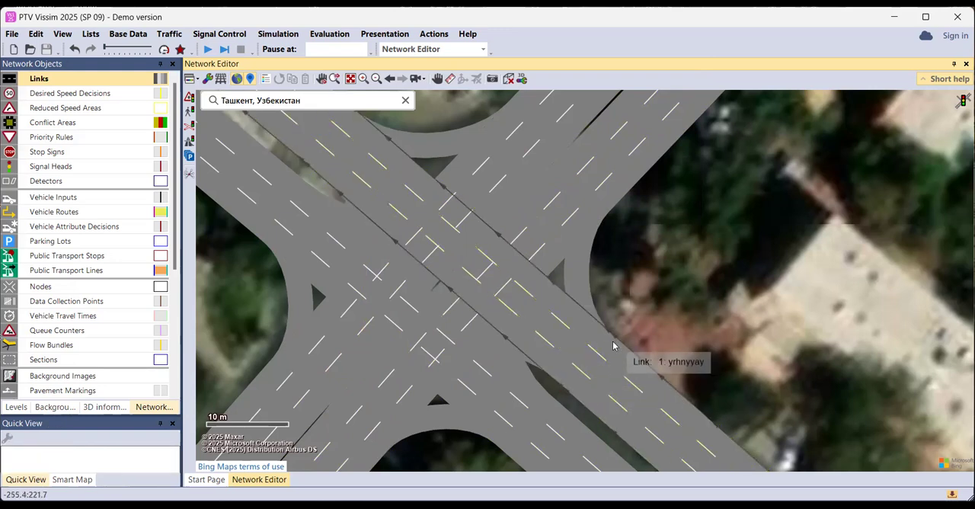
pyautogui.click(594, 384)
pyautogui.moveTo(596, 383); pyautogui.dragTo(672, 326)
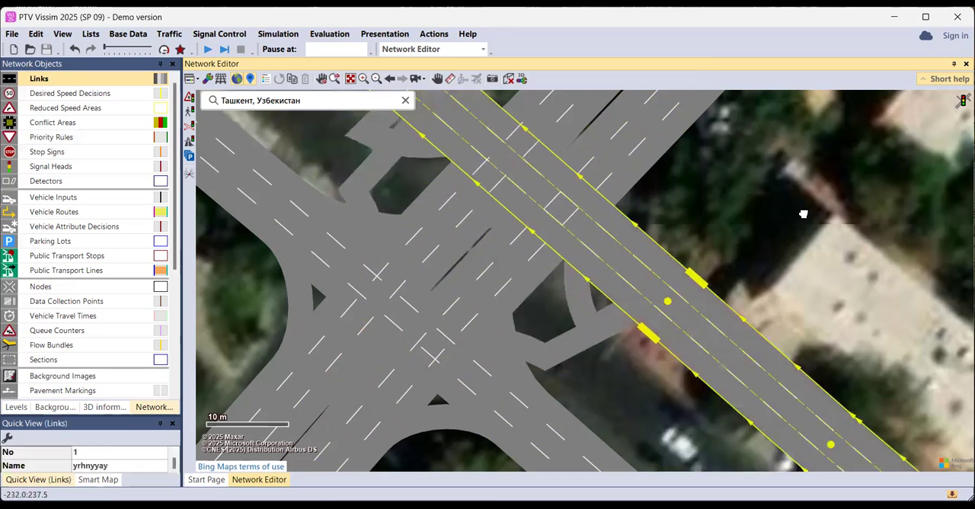
pyautogui.moveTo(805, 214); pyautogui.dragTo(847, 218)
pyautogui.hotkey('ctrl', 'z')
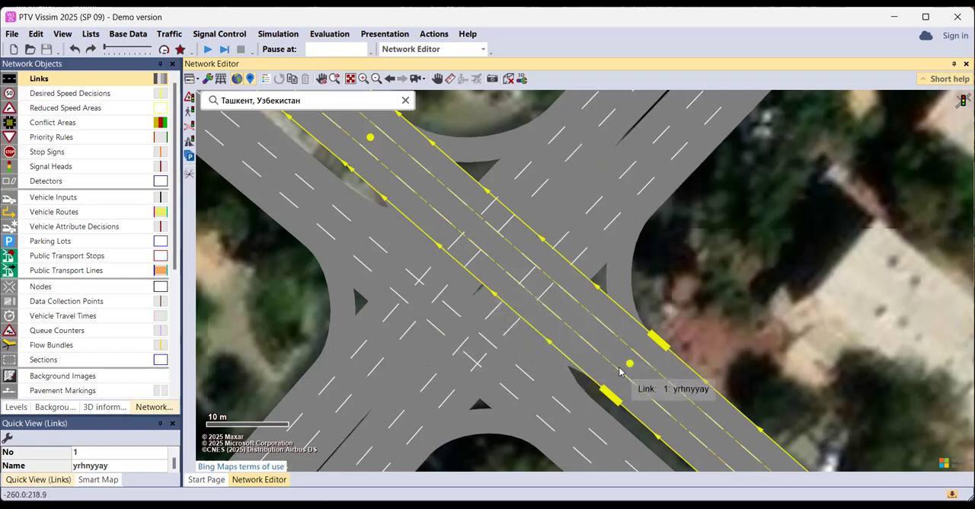
# Create a three-lane U-turn connector with 10 intermediate points from link 1 to link 2 on the southeast approach
pyautogui.moveTo(629, 375); pyautogui.dragTo(564, 442)
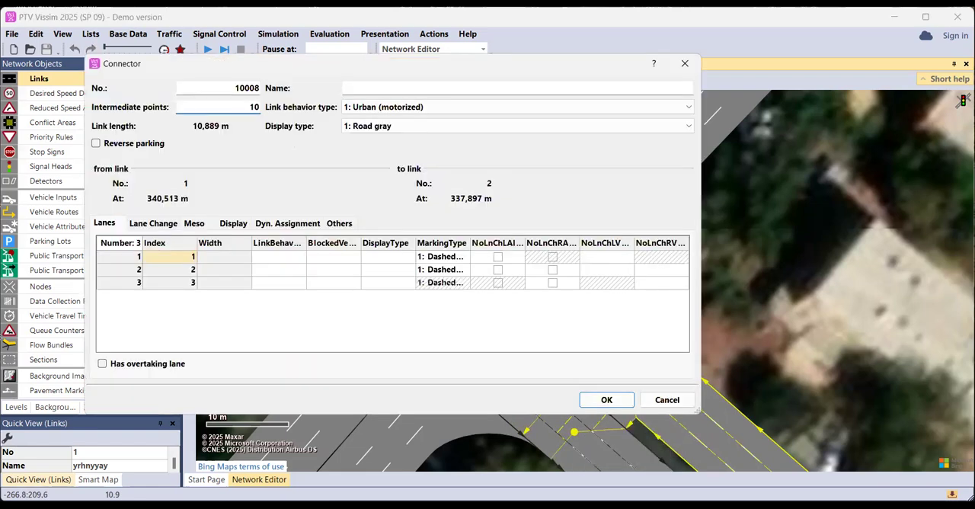
pyautogui.press('Return')
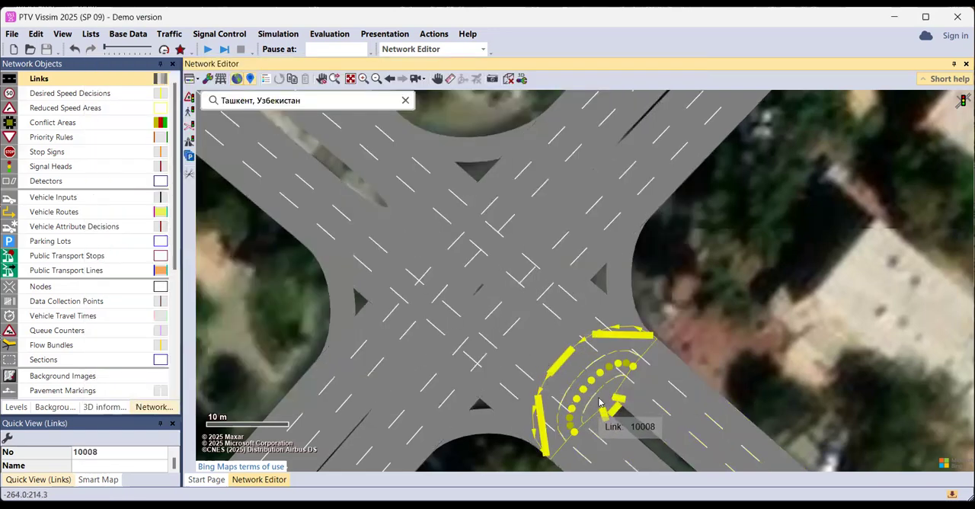
pyautogui.moveTo(633, 367); pyautogui.dragTo(625, 389)
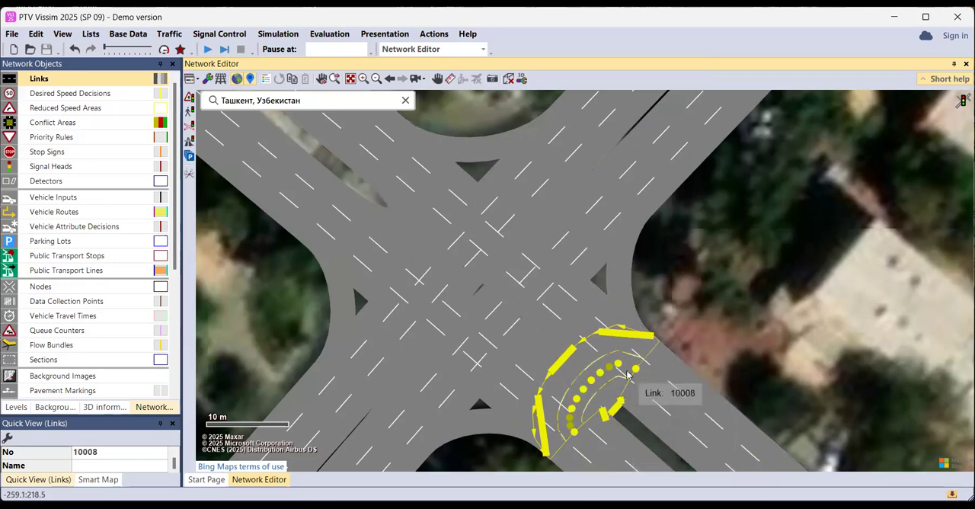
pyautogui.scroll(2, 627, 373)
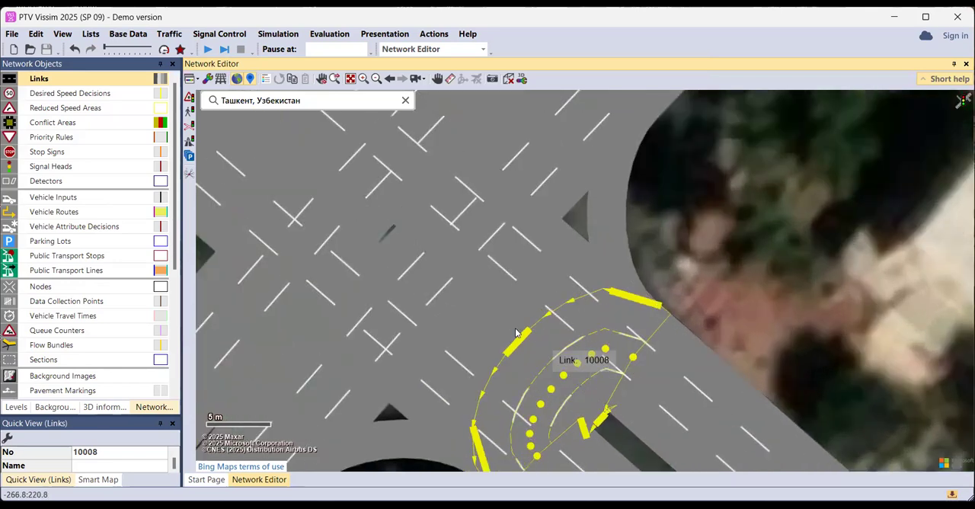
pyautogui.moveTo(519, 342)
pyautogui.mouseDown()
pyautogui.moveTo(565, 395)
pyautogui.moveTo(527, 357)
pyautogui.mouseUp()
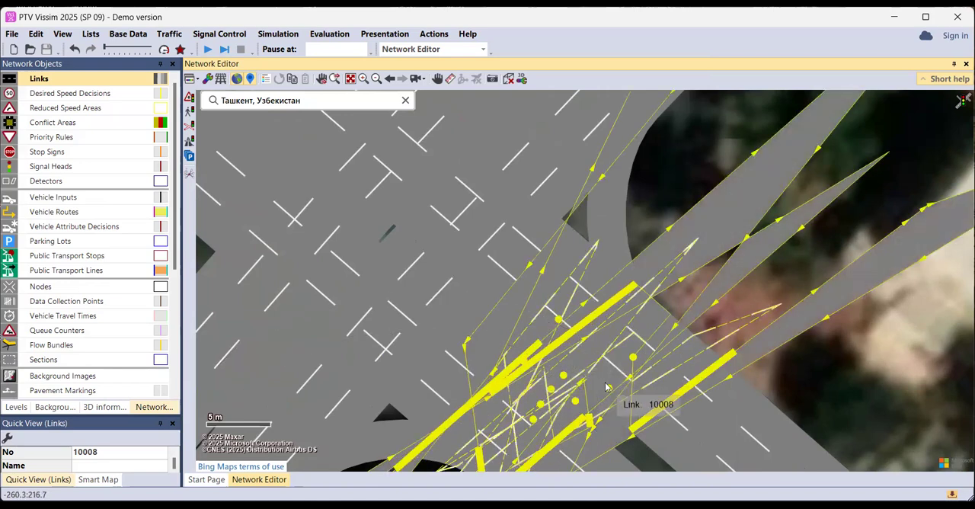
pyautogui.hotkey('ctrl', 'z')
# Narrow the southeast U-turn connector to a single lane and move its start point to link 1's inner lane beside the median
pyautogui.moveTo(598, 418); pyautogui.dragTo(556, 373)
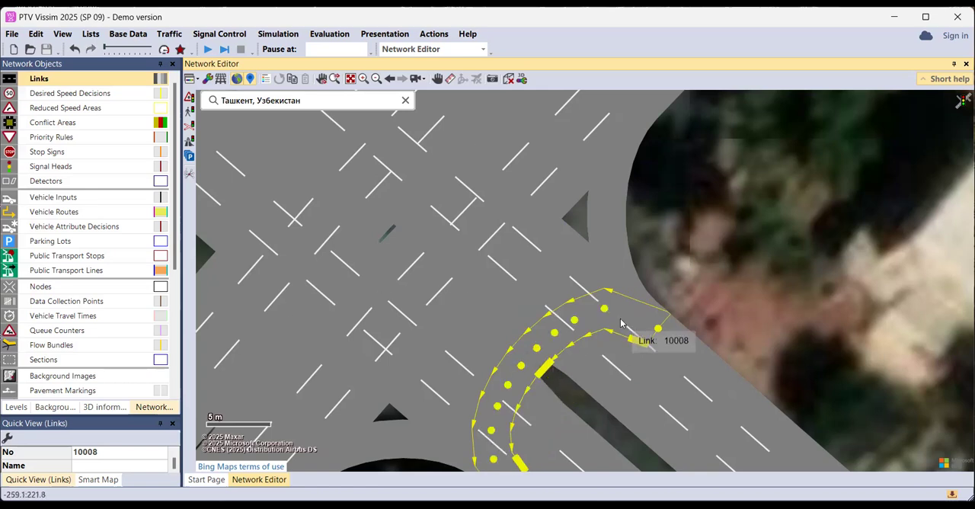
pyautogui.moveTo(590, 409); pyautogui.dragTo(609, 320)
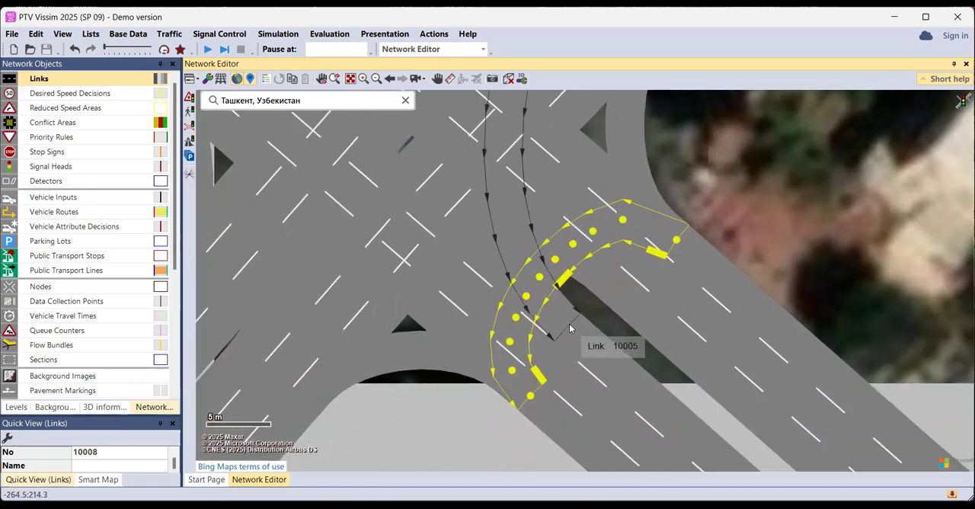
pyautogui.moveTo(677, 243); pyautogui.dragTo(623, 285)
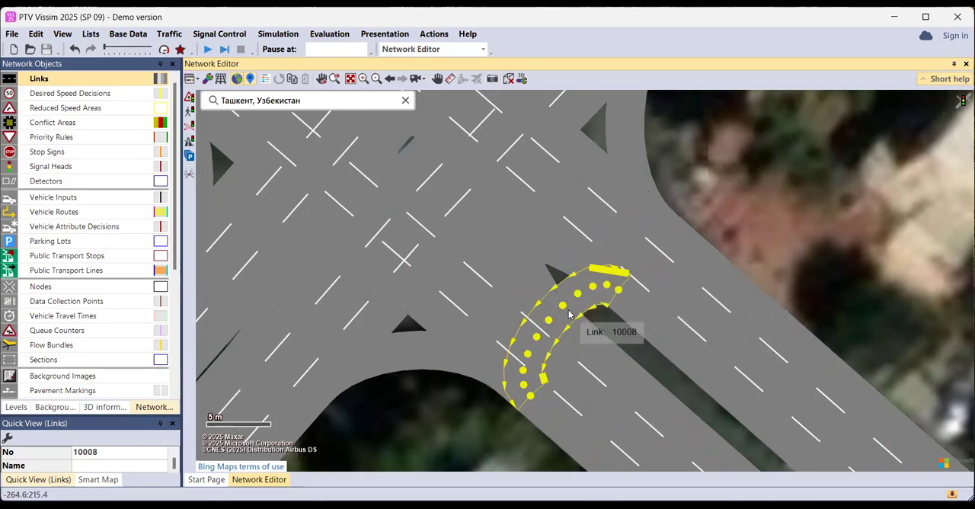
# Reshape the southeast U-turn connector into a smooth, wider arc around the median tip by shifting its intermediate points outward
pyautogui.scroll(2, 556, 323)
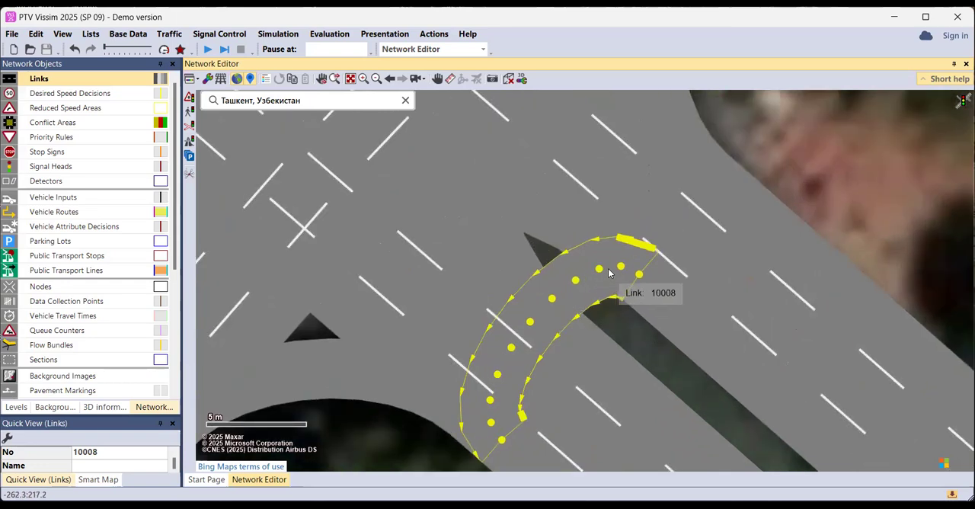
pyautogui.moveTo(600, 276); pyautogui.dragTo(614, 259)
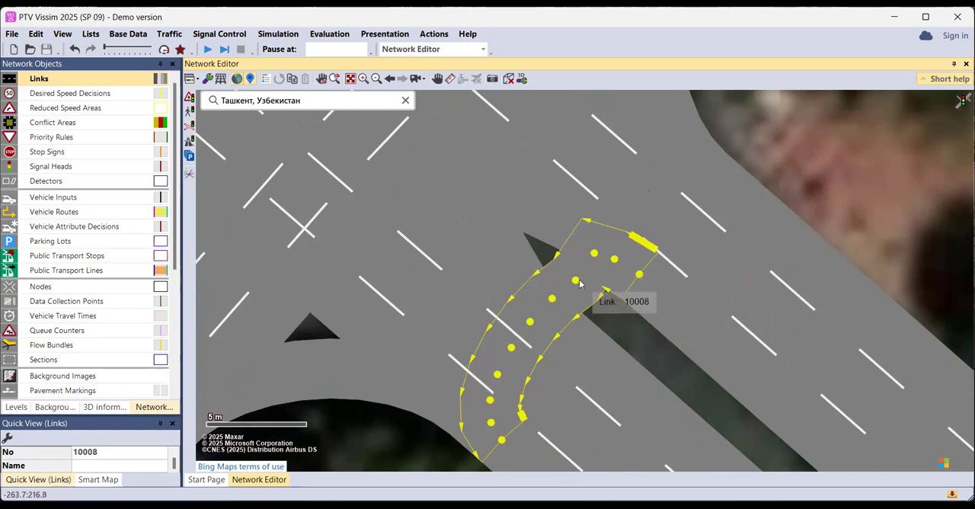
pyautogui.moveTo(577, 287); pyautogui.dragTo(556, 301)
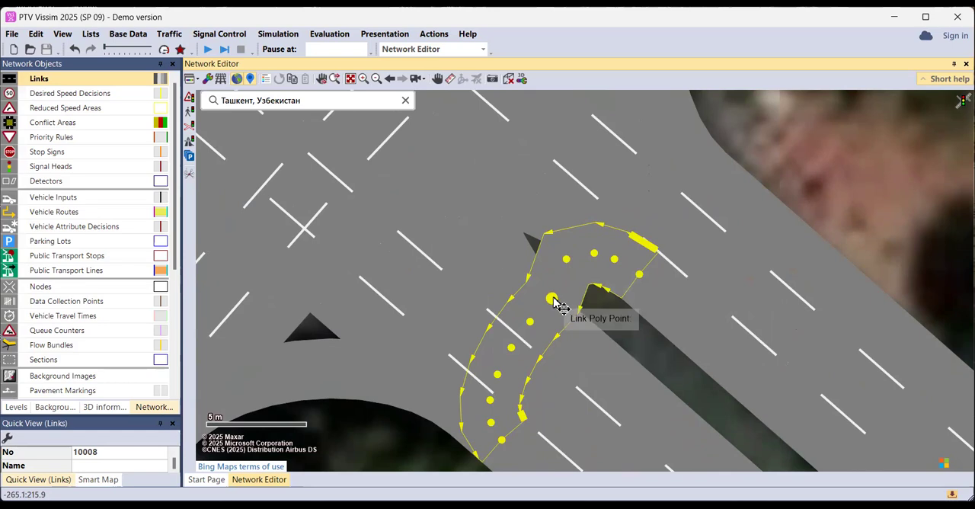
pyautogui.moveTo(555, 304); pyautogui.dragTo(543, 278)
pyautogui.moveTo(532, 324); pyautogui.dragTo(515, 292)
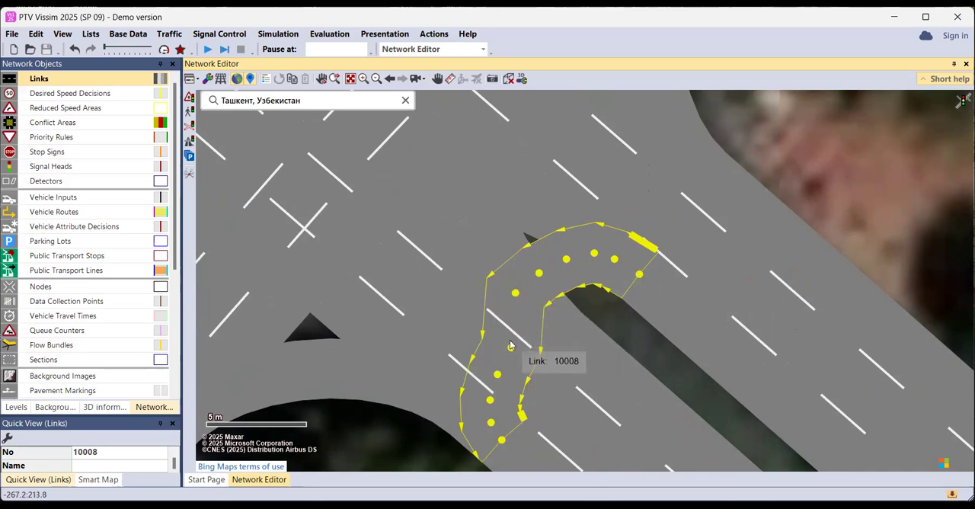
pyautogui.moveTo(513, 349); pyautogui.dragTo(496, 329)
pyautogui.moveTo(496, 378); pyautogui.dragTo(485, 365)
pyautogui.moveTo(491, 406); pyautogui.dragTo(483, 397)
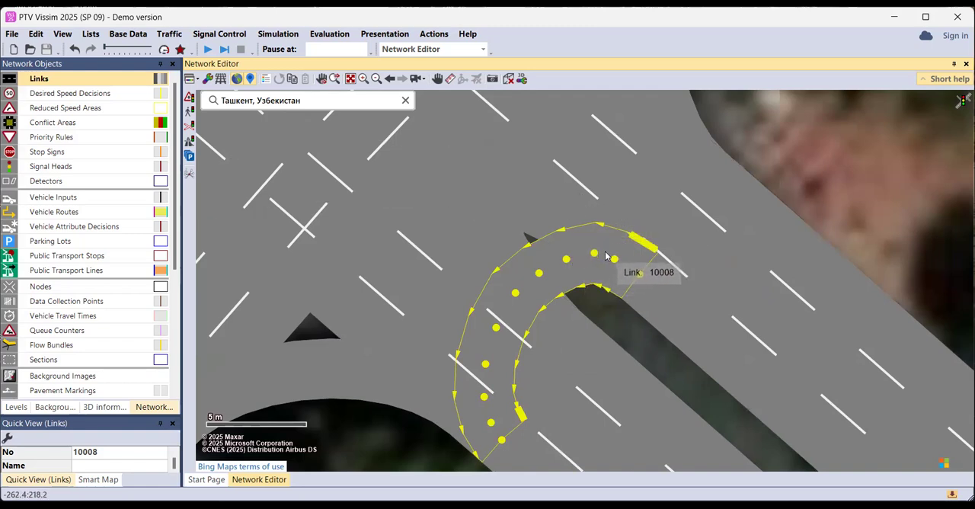
pyautogui.moveTo(599, 258)
pyautogui.mouseDown()
pyautogui.moveTo(622, 267)
pyautogui.moveTo(600, 260)
pyautogui.mouseUp()
pyautogui.click(585, 308)
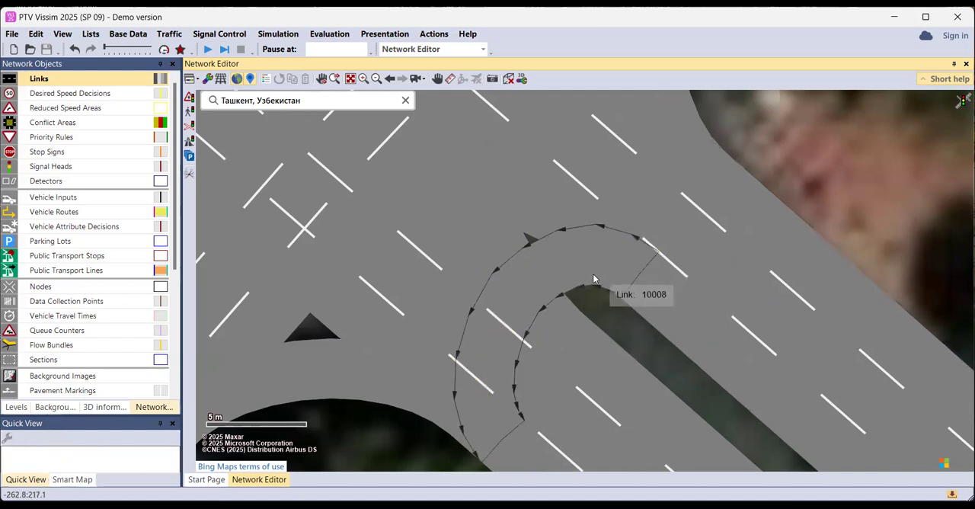
pyautogui.click(578, 275)
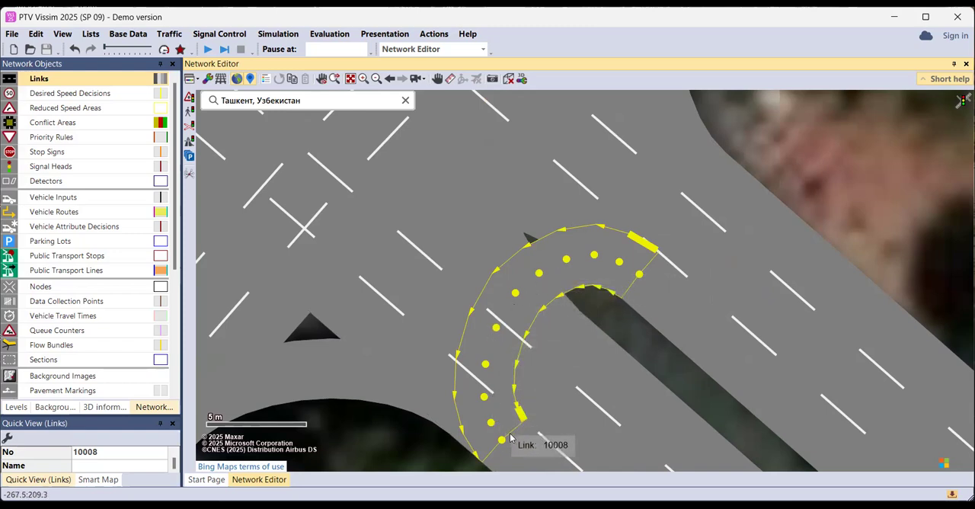
# Add a vehicle input on northwest-bound link 1 with a volume of 1200
pyautogui.scroll(-2, 640, 285)
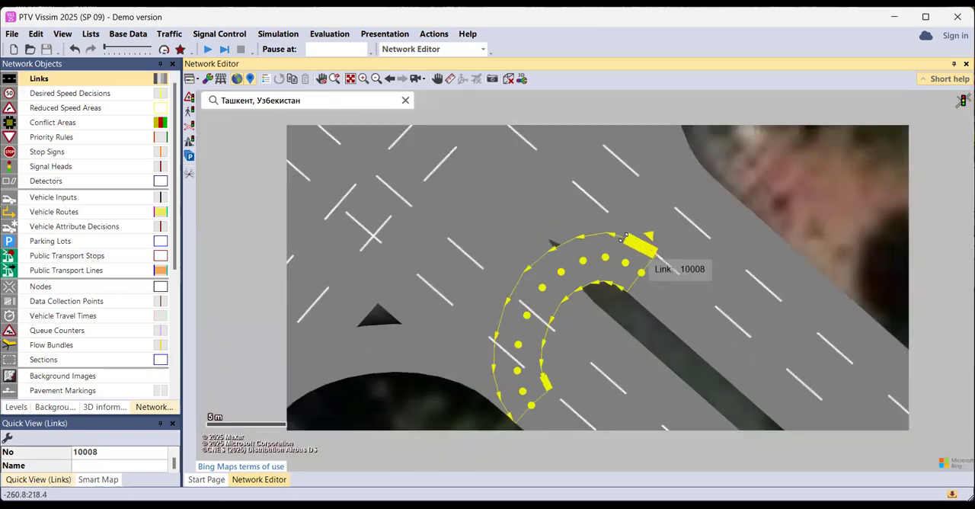
pyautogui.scroll(-4, 560, 202)
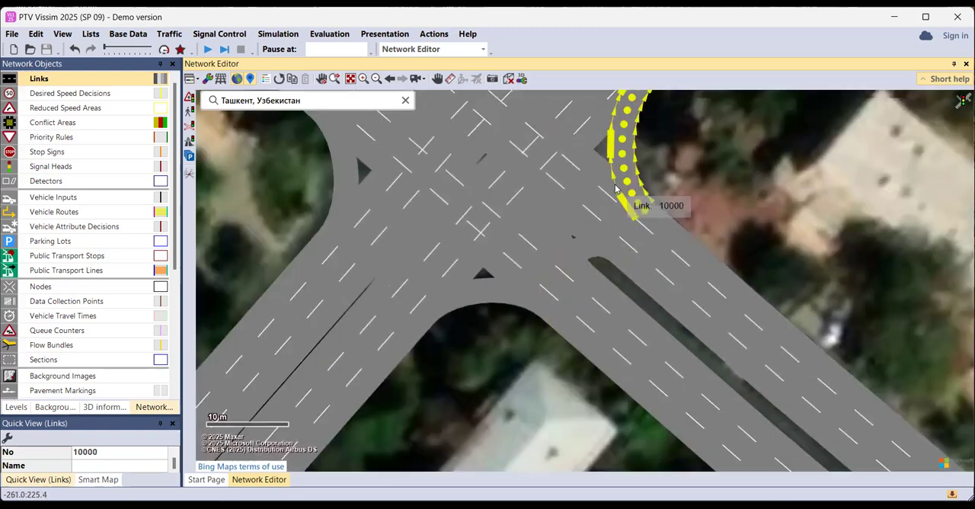
pyautogui.click(657, 172)
pyautogui.moveTo(527, 187); pyautogui.dragTo(574, 282)
pyautogui.scroll(-1, 557, 268)
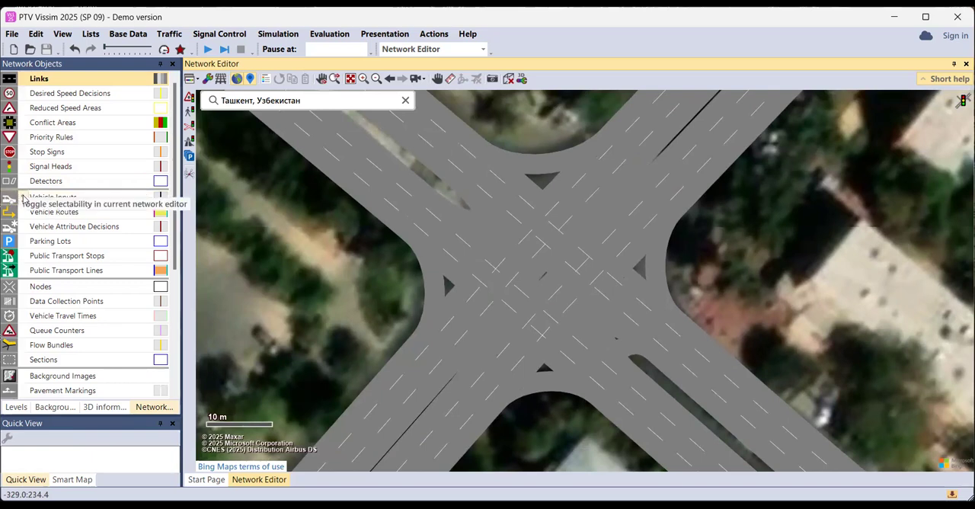
pyautogui.click(50, 198)
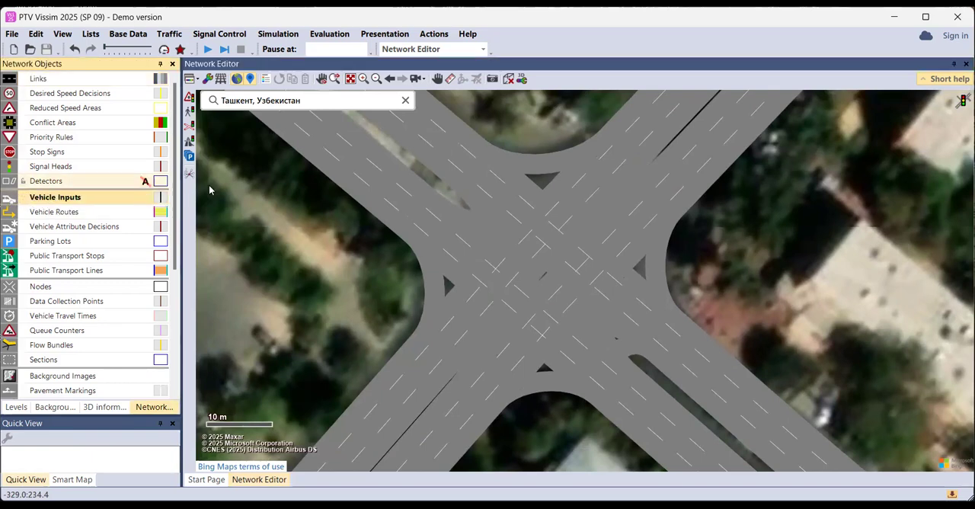
pyautogui.keyDown('ctrl'); pyautogui.rightClick(704, 371); pyautogui.keyUp('ctrl')
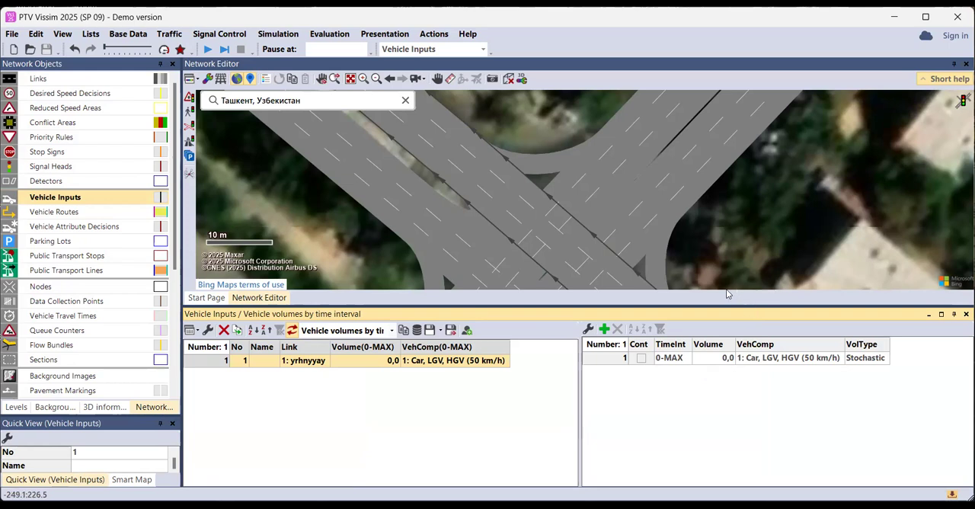
pyautogui.click(372, 362)
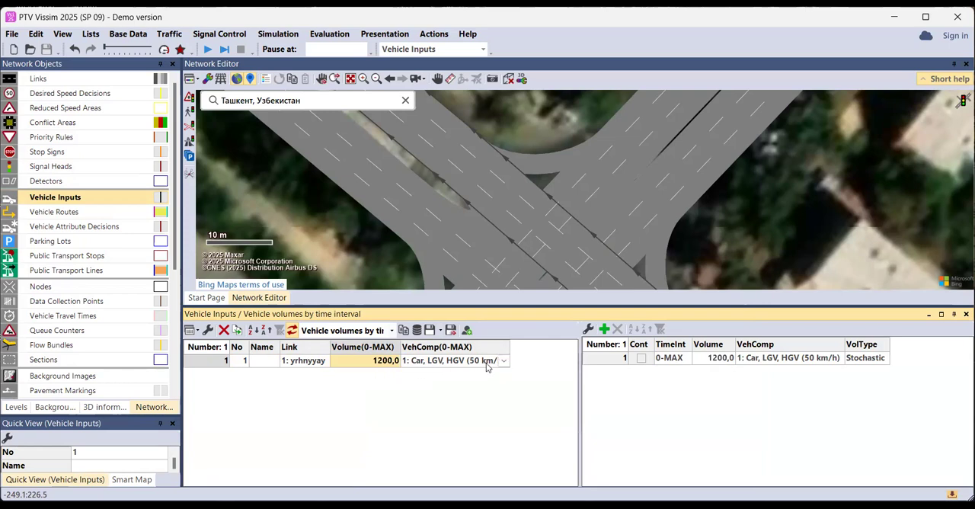
# Review the vehicle composition choices for link 1's vehicle input, keeping 1: Car, LGV, HGV (50 km/h)
pyautogui.click(502, 361)
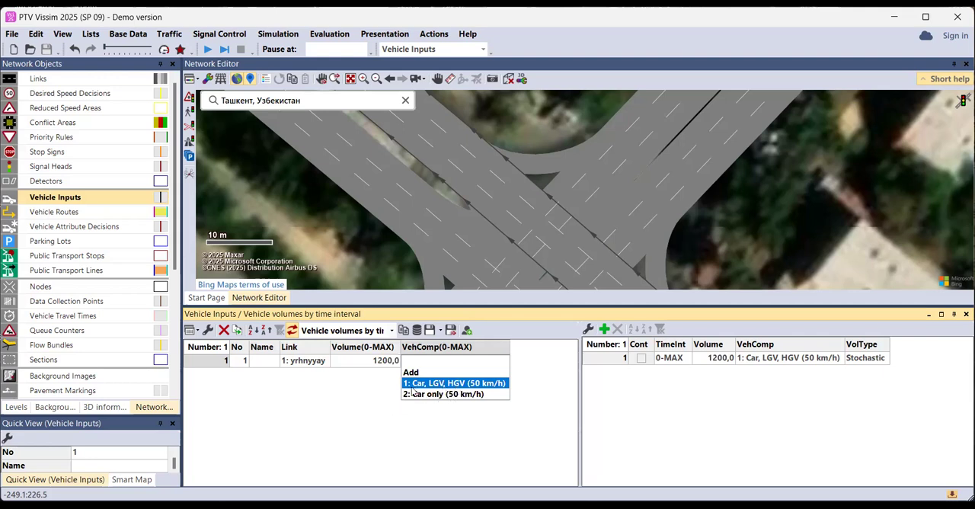
pyautogui.press('Return')
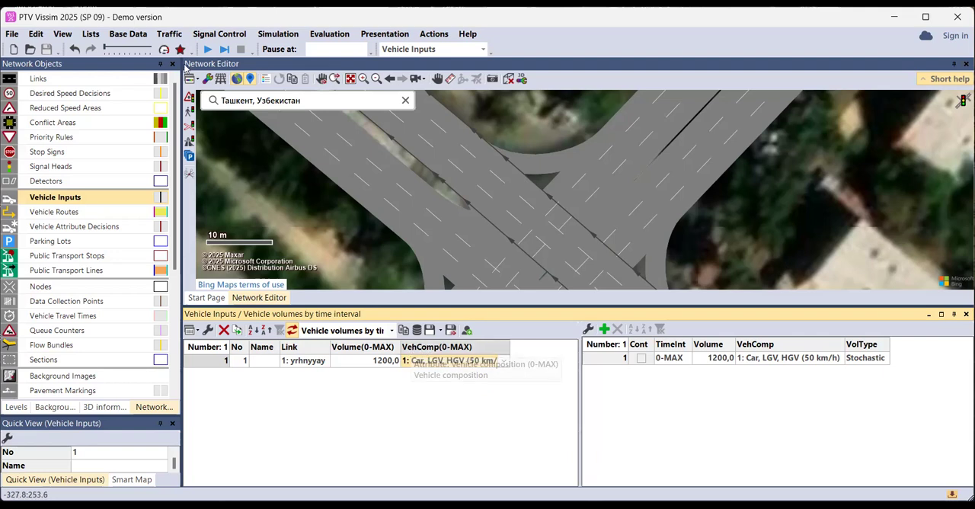
pyautogui.click(179, 38)
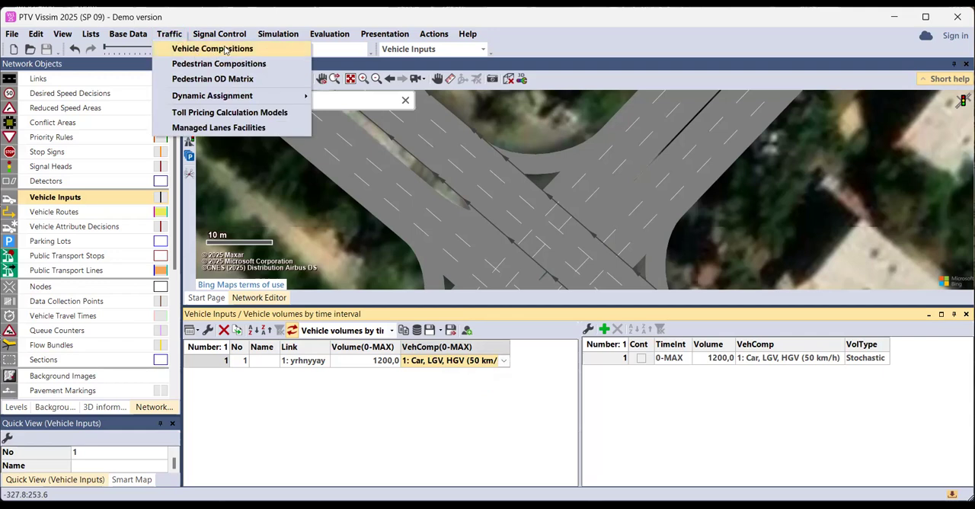
pyautogui.click(469, 393)
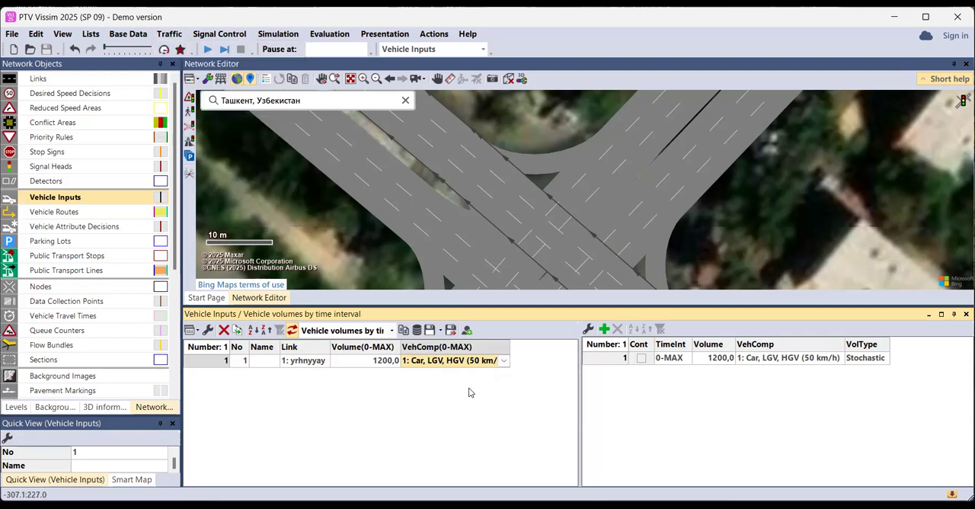
# Enlarge the network view and add a vehicle input on southeast-bound link 2 with a volume of 1200
pyautogui.moveTo(519, 306); pyautogui.dragTo(523, 373)
pyautogui.click(585, 251)
pyautogui.scroll(-2, 586, 251)
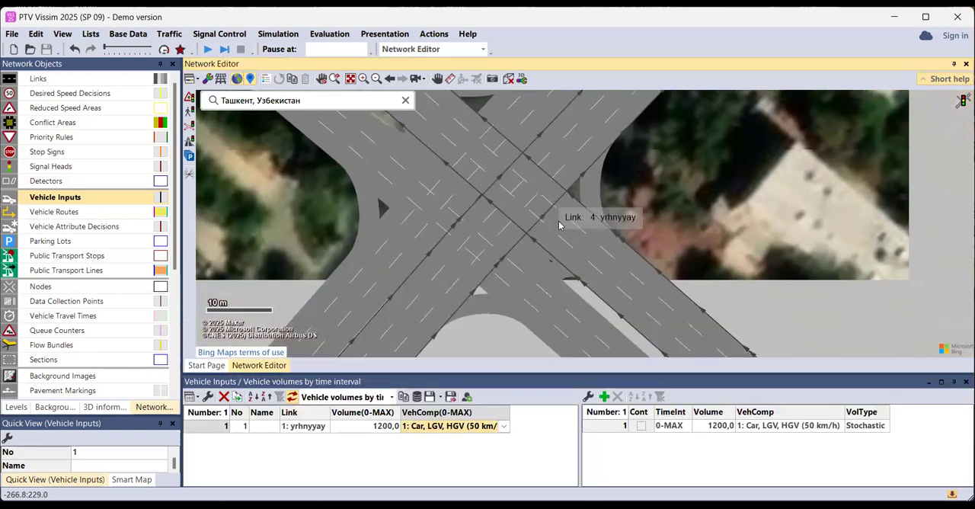
pyautogui.moveTo(556, 217); pyautogui.dragTo(569, 234)
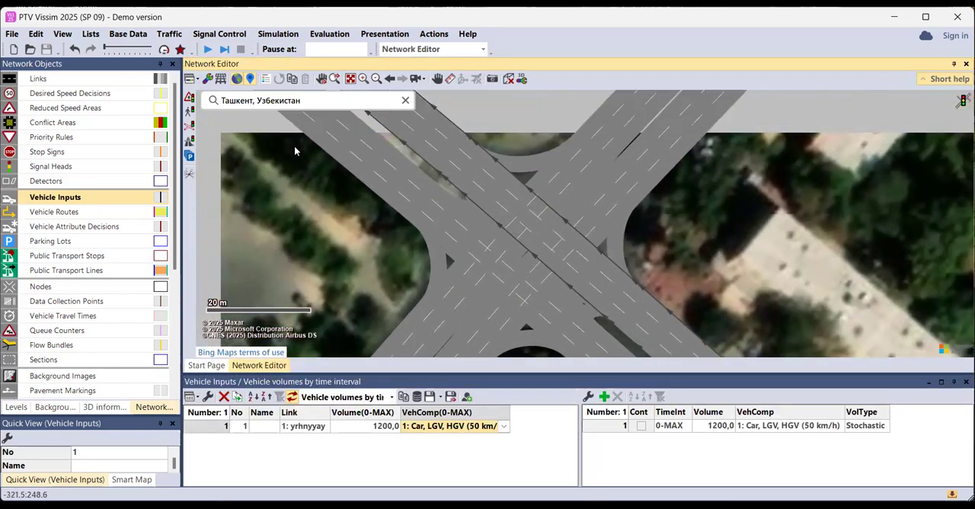
pyautogui.keyDown('ctrl'); pyautogui.rightClick(392, 177); pyautogui.keyUp('ctrl')
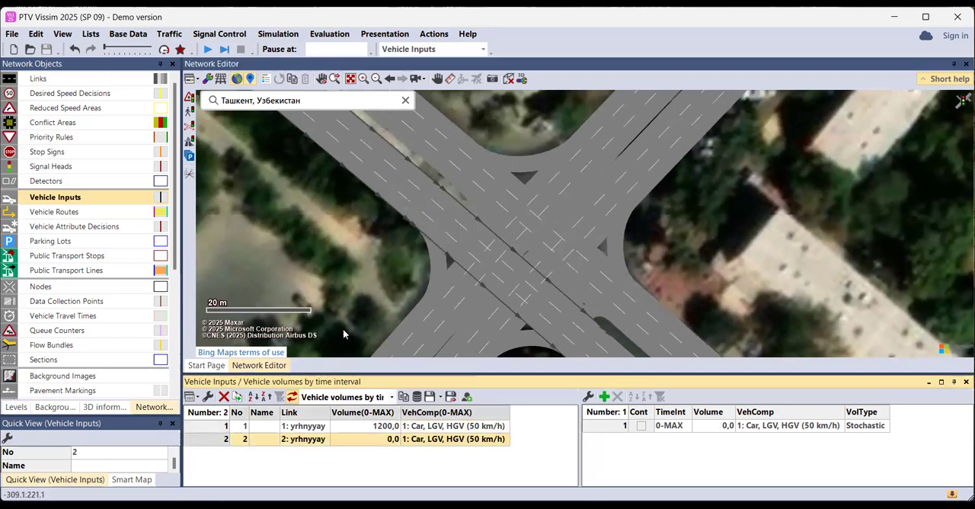
pyautogui.click(347, 443)
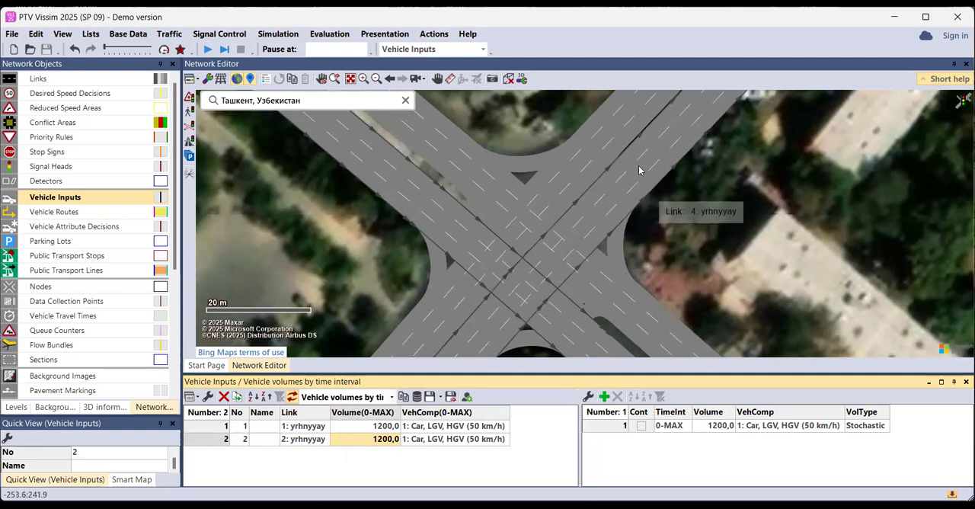
# Add vehicle inputs on southwest-bound link 3 and northeast-bound link 4, each with a volume of 1000
pyautogui.keyDown('ctrl'); pyautogui.rightClick(605, 130); pyautogui.keyUp('ctrl')
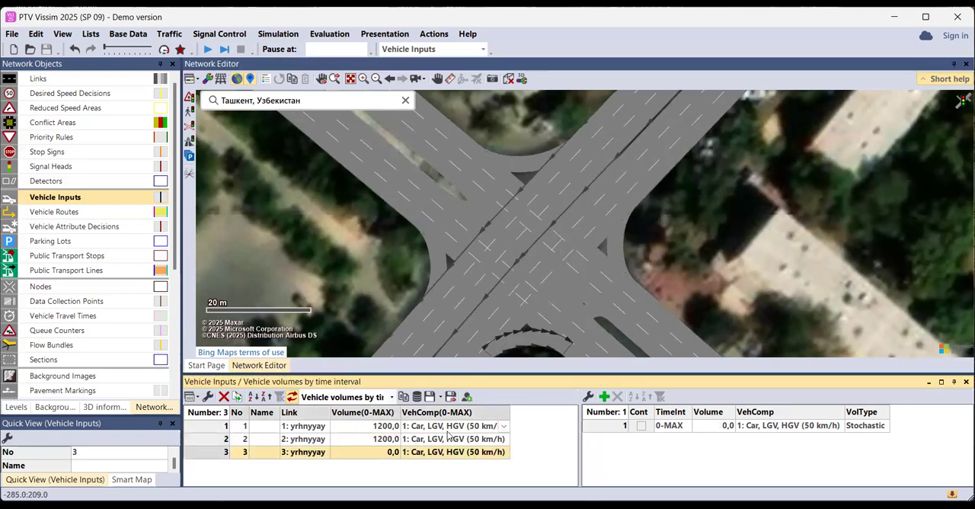
pyautogui.click(387, 455)
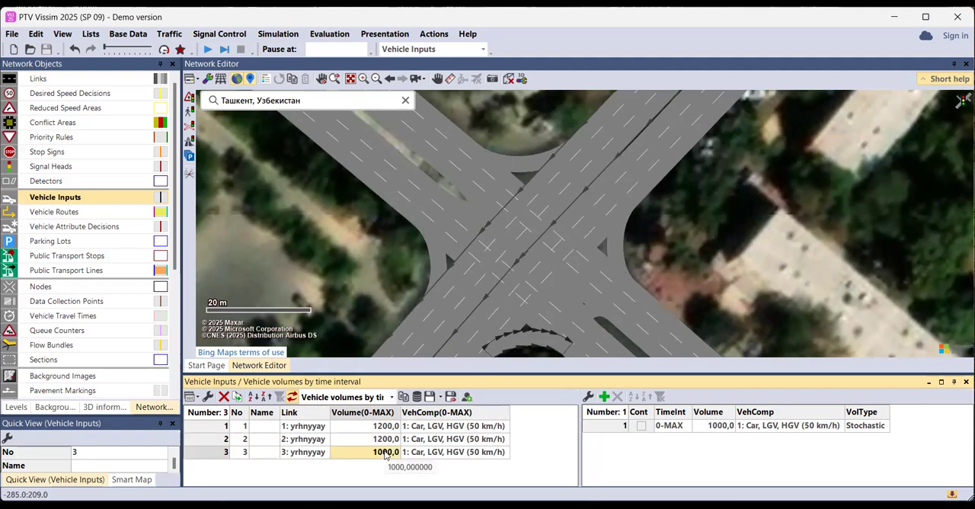
pyautogui.moveTo(440, 283); pyautogui.dragTo(479, 228)
pyautogui.keyDown('ctrl'); pyautogui.rightClick(498, 321); pyautogui.keyUp('ctrl')
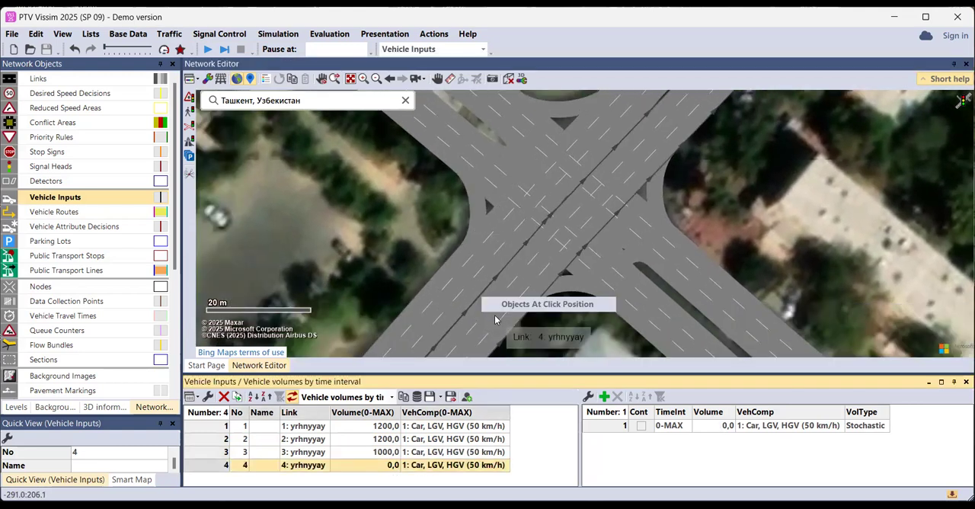
pyautogui.click(373, 465)
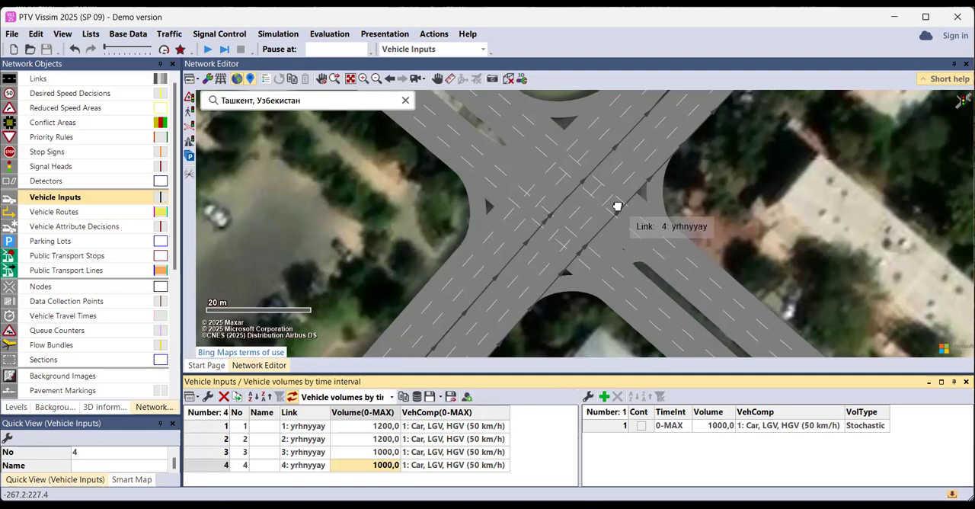
# Enlarge the network view by shrinking the vehicle inputs list, and start the continuous simulation
pyautogui.moveTo(617, 209); pyautogui.dragTo(575, 231)
pyautogui.scroll(-2, 575, 231)
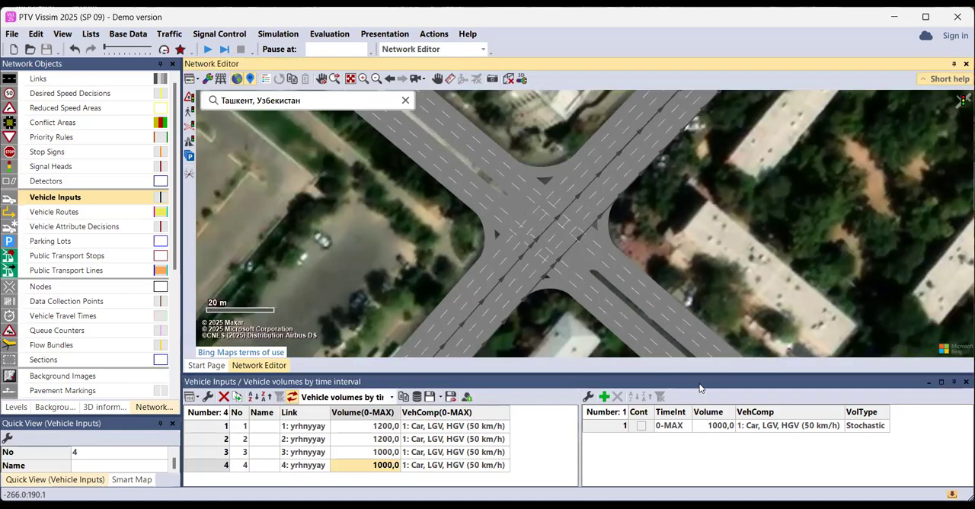
pyautogui.moveTo(843, 372); pyautogui.dragTo(843, 396)
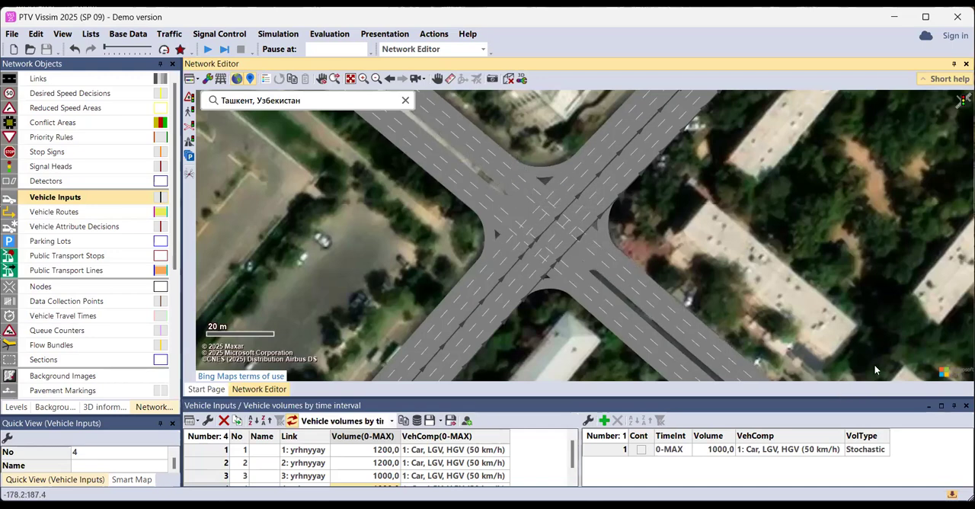
pyautogui.moveTo(816, 397); pyautogui.dragTo(815, 405)
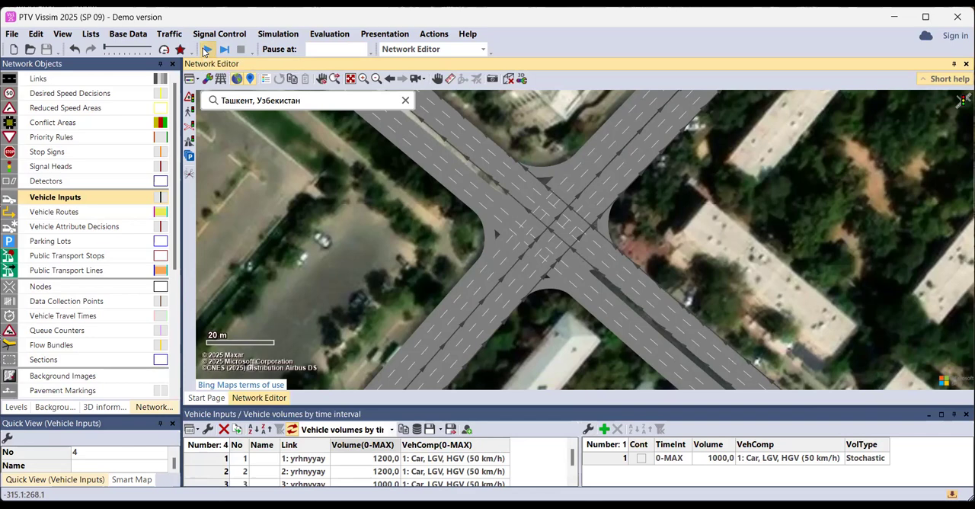
pyautogui.click(207, 50)
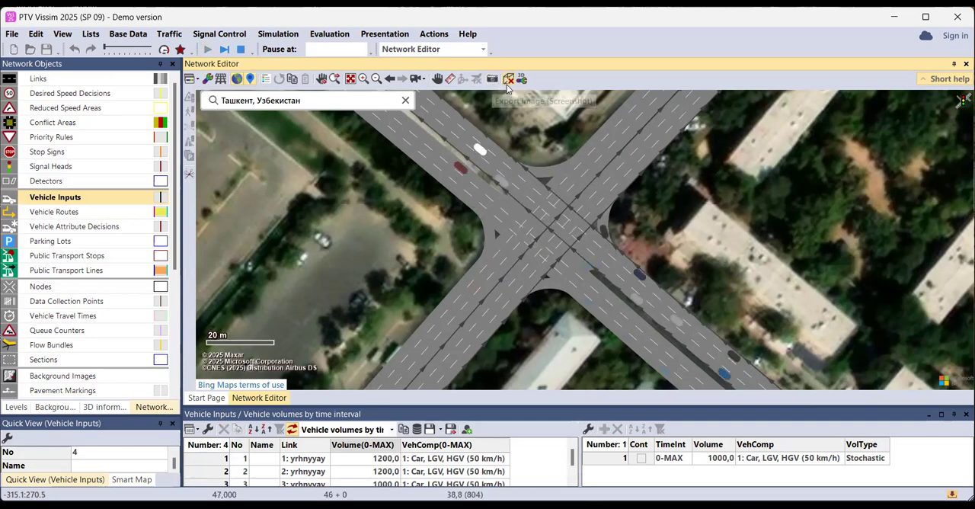
# Switch the running simulation to 3D and examine the traffic moving through the intersection up close
pyautogui.click(508, 79)
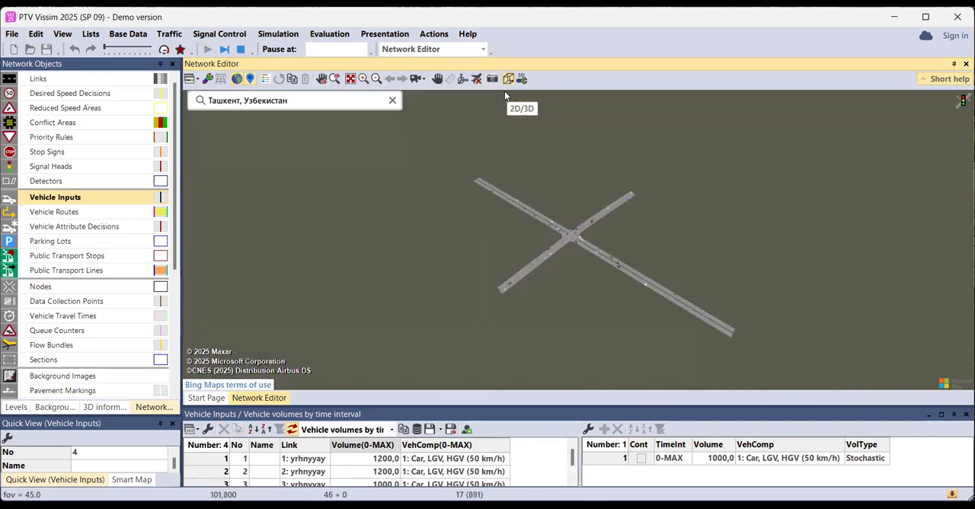
pyautogui.scroll(10, 577, 226)
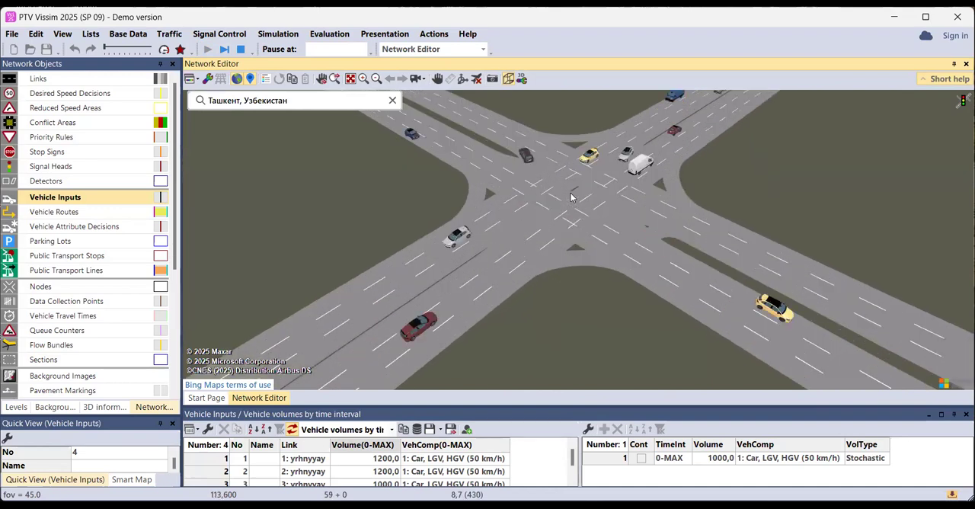
pyautogui.moveTo(585, 181); pyautogui.dragTo(596, 218)
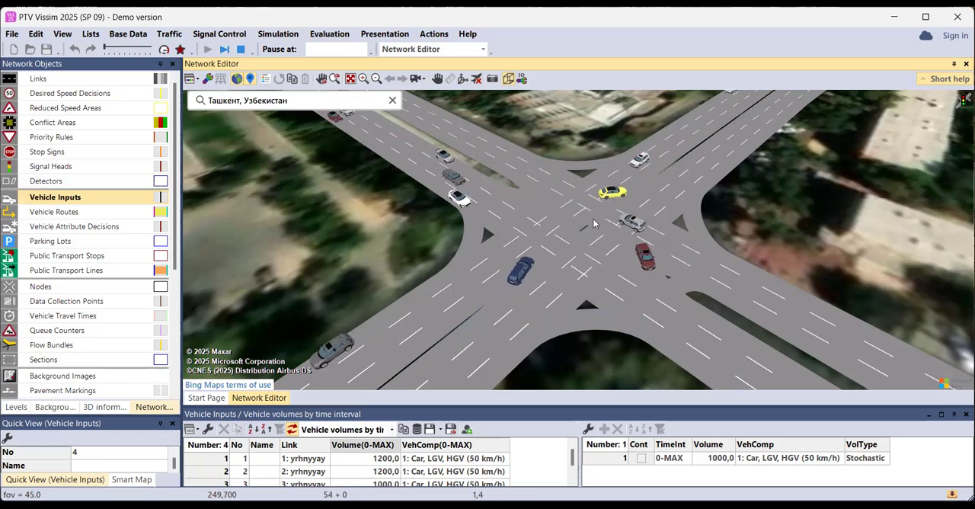
pyautogui.scroll(1, 567, 243)
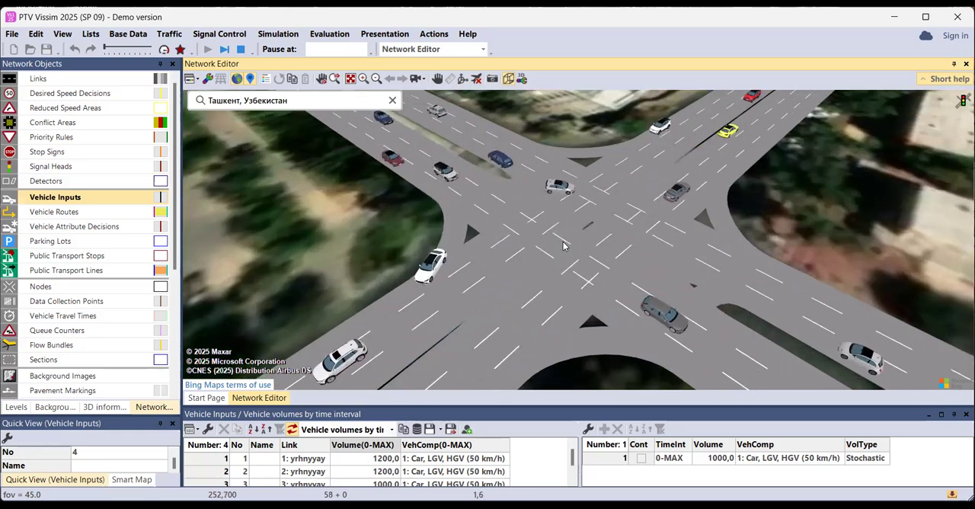
pyautogui.scroll(-2, 564, 246)
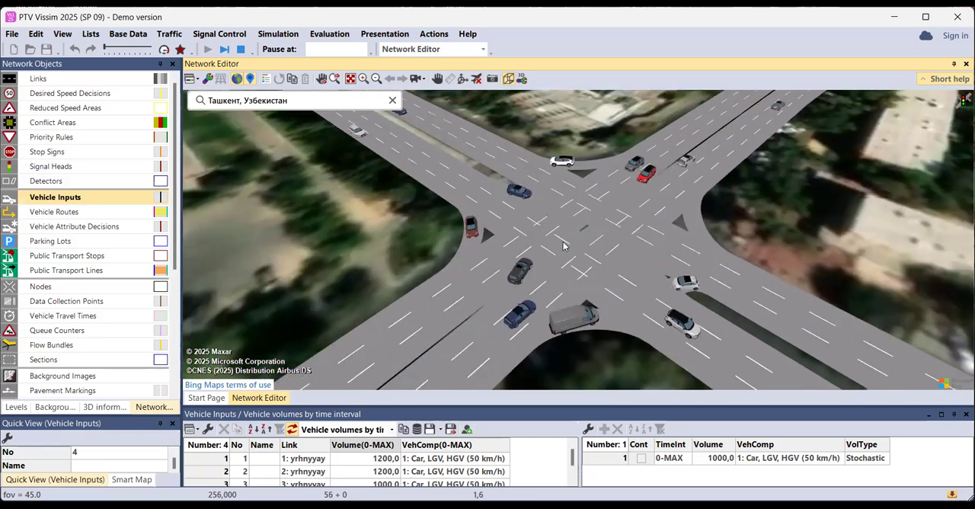
pyautogui.scroll(2, 563, 245)
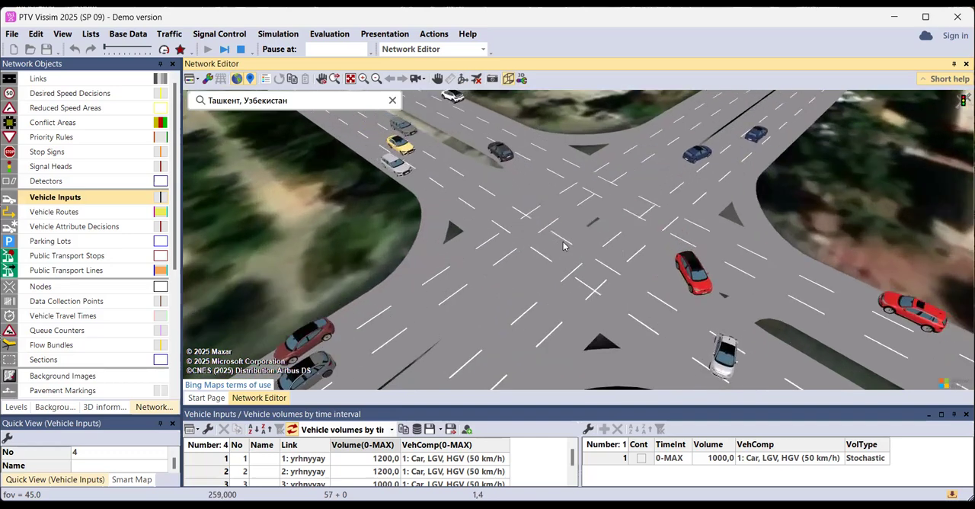
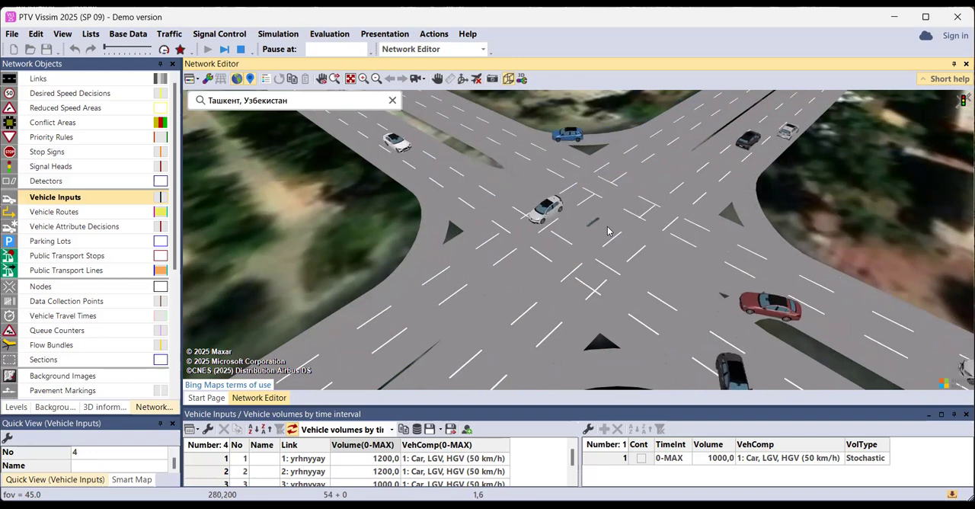
# Return the running simulation to the 2D view and stop it
pyautogui.scroll(-1, 608, 231)
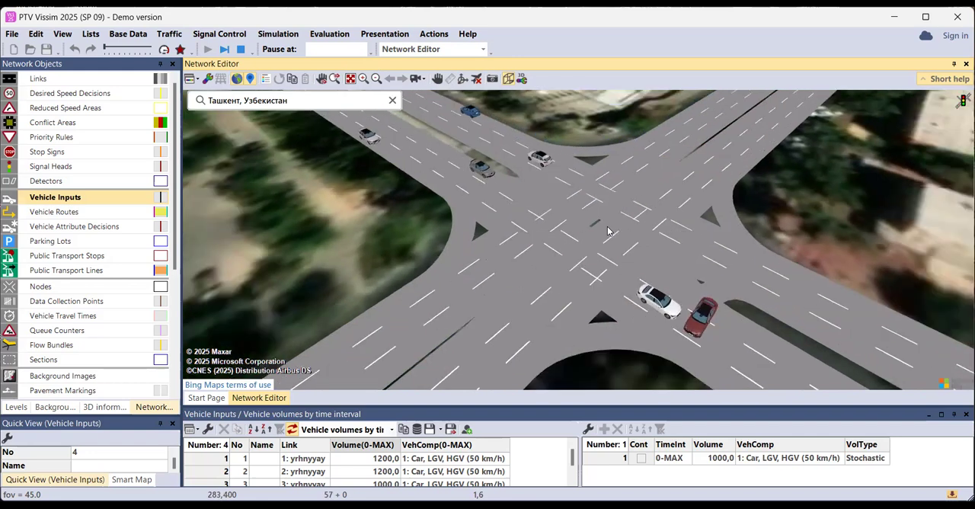
pyautogui.click(509, 81)
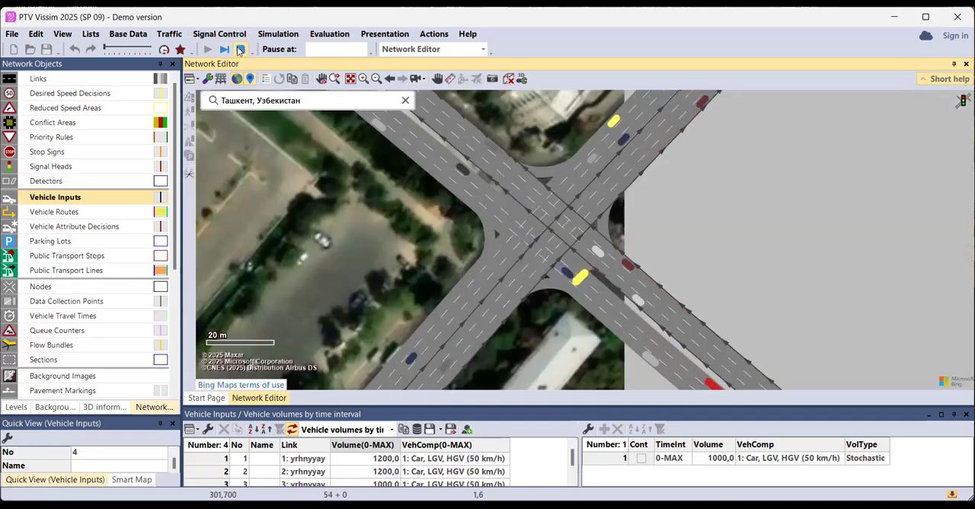
pyautogui.press('Escape')
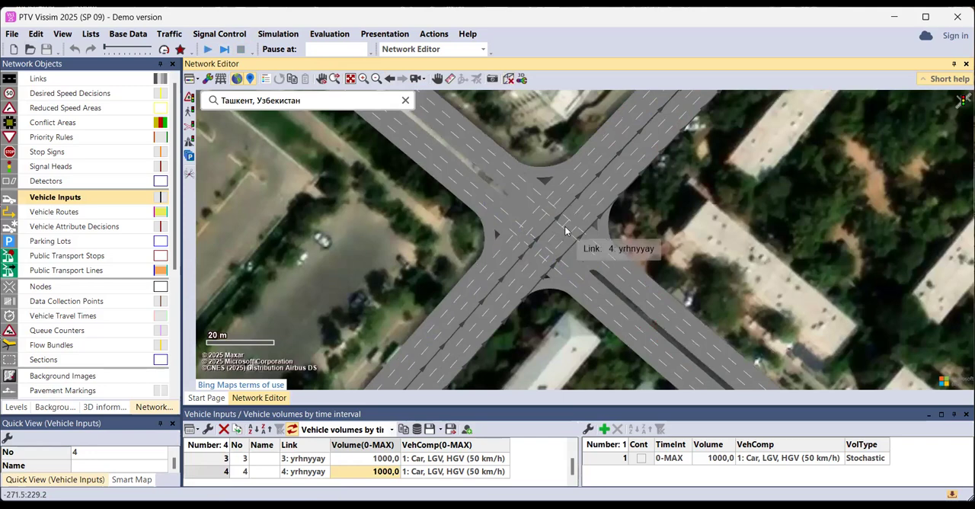
# Reshape left-turn connector 10005 between the northeast and southeast arms into a smooth curve by moving its intermediate points
pyautogui.scroll(1, 565, 225)
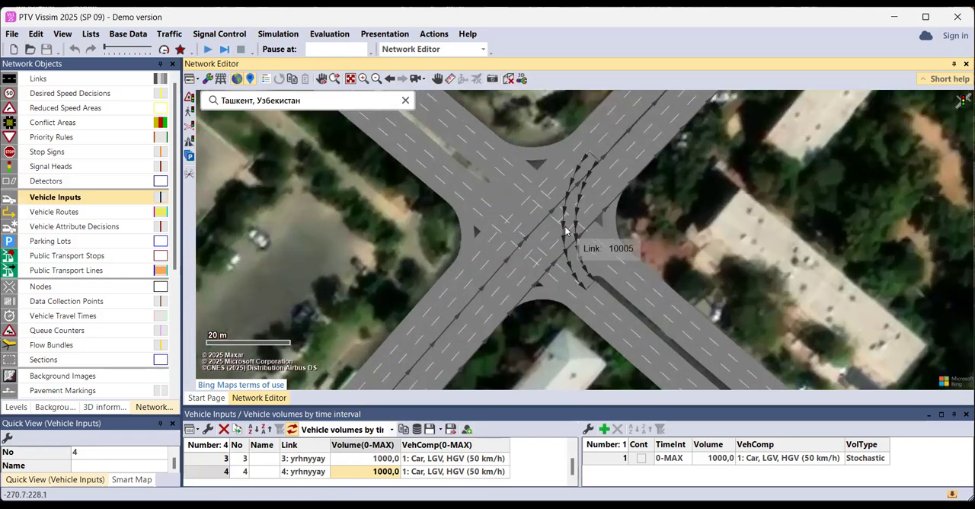
pyautogui.scroll(2, 588, 215)
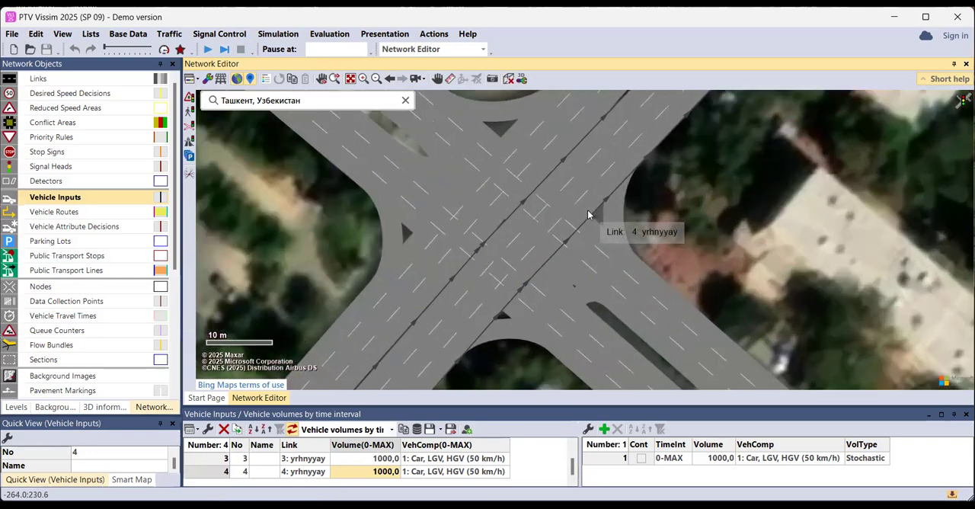
pyautogui.click(556, 211)
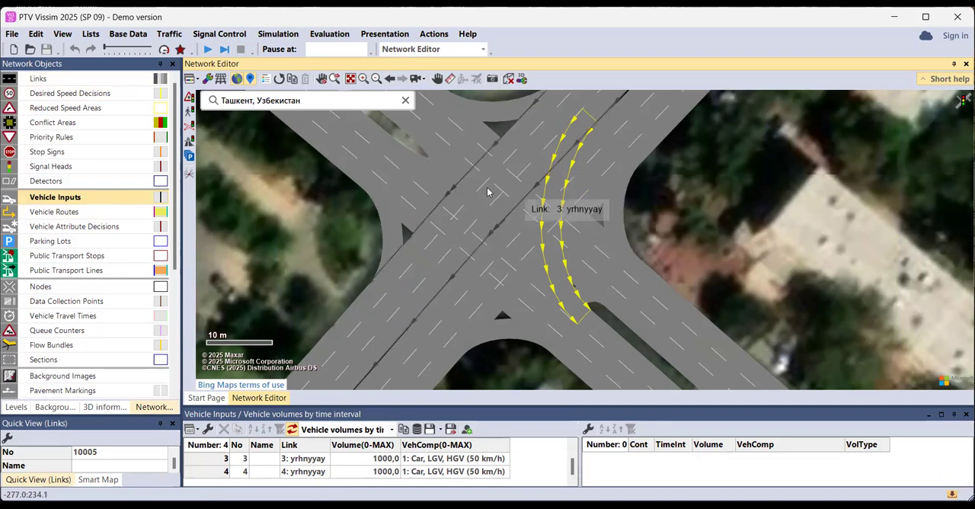
pyautogui.click(103, 79)
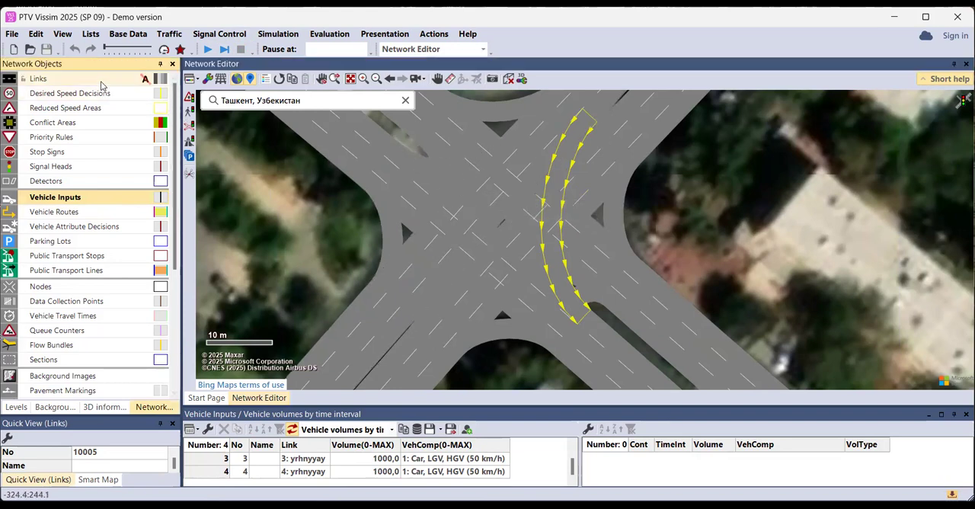
pyautogui.click(571, 157)
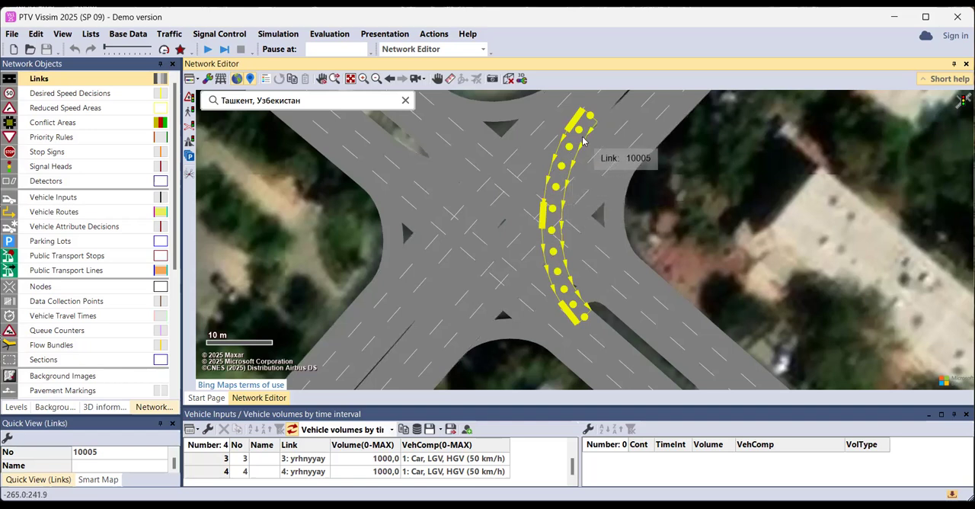
pyautogui.scroll(2, 562, 237)
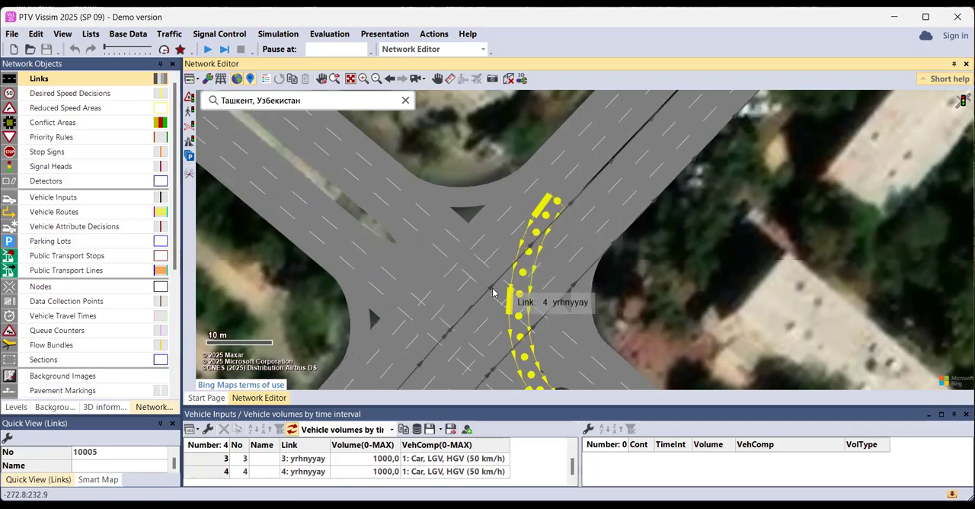
pyautogui.moveTo(521, 234); pyautogui.dragTo(593, 112)
pyautogui.moveTo(620, 143)
pyautogui.mouseDown()
pyautogui.moveTo(620, 197)
pyautogui.moveTo(607, 172)
pyautogui.moveTo(613, 149)
pyautogui.mouseUp()
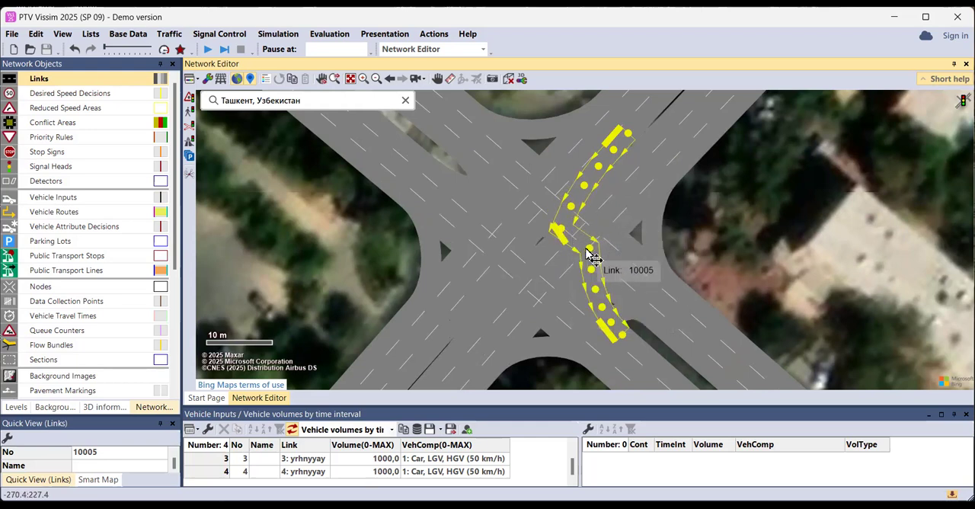
pyautogui.moveTo(592, 256); pyautogui.dragTo(579, 255)
pyautogui.moveTo(563, 251); pyautogui.dragTo(605, 323)
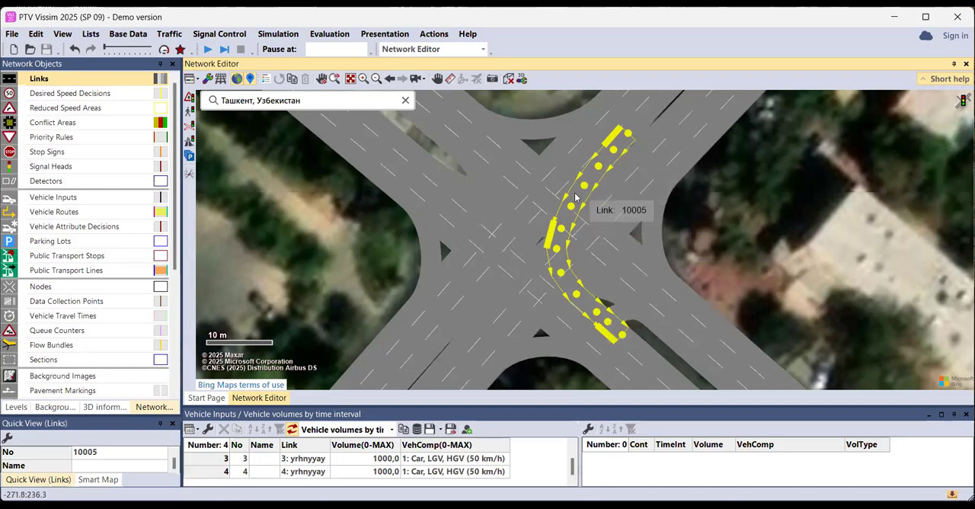
pyautogui.click(712, 235)
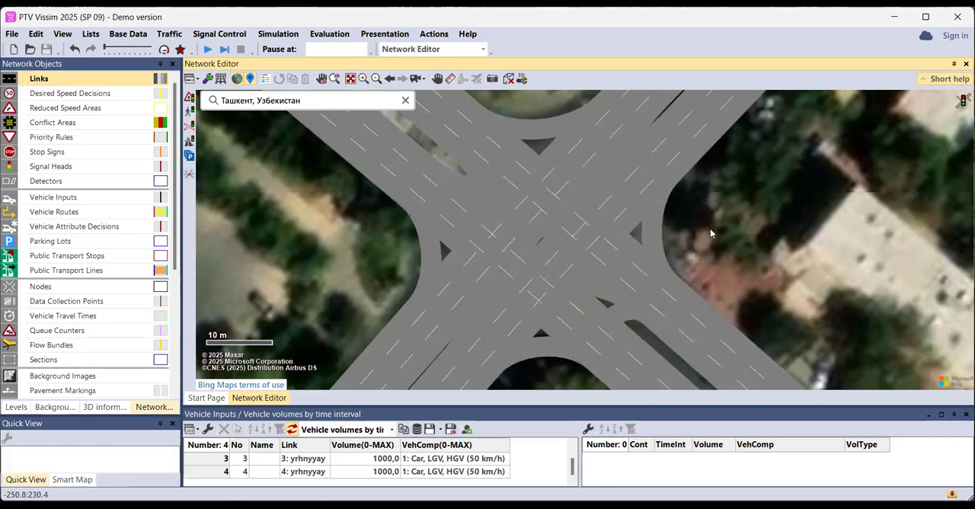
# Compare the curve of connector 10007 with that of connector 10005
pyautogui.click(491, 239)
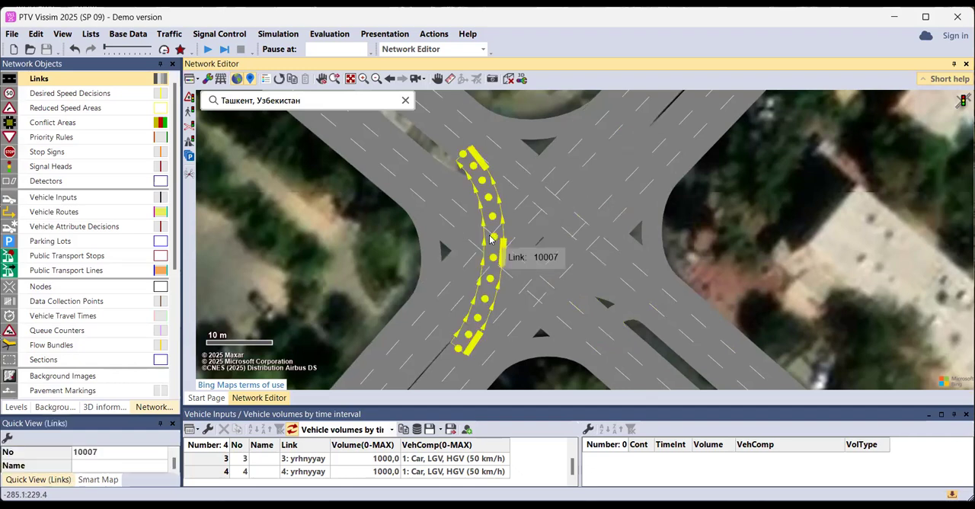
pyautogui.moveTo(500, 228); pyautogui.dragTo(579, 196)
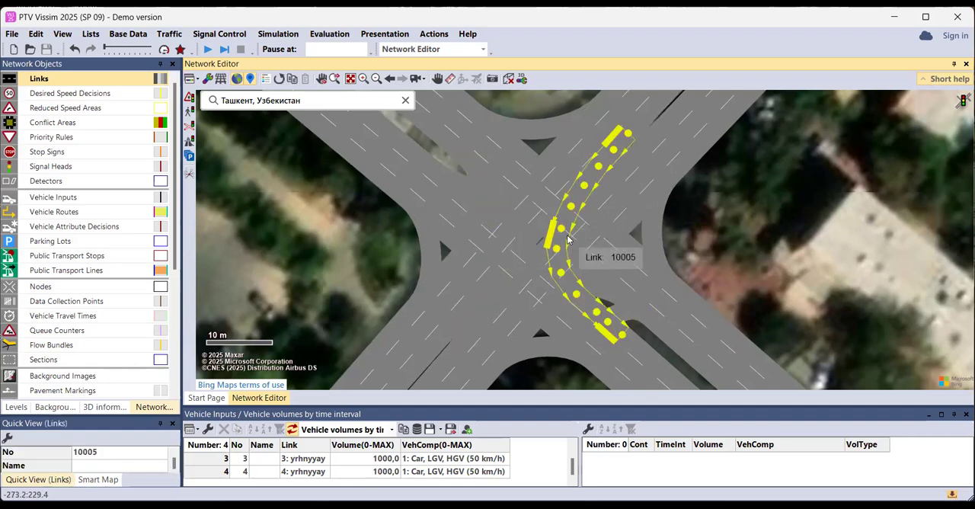
pyautogui.click(543, 147)
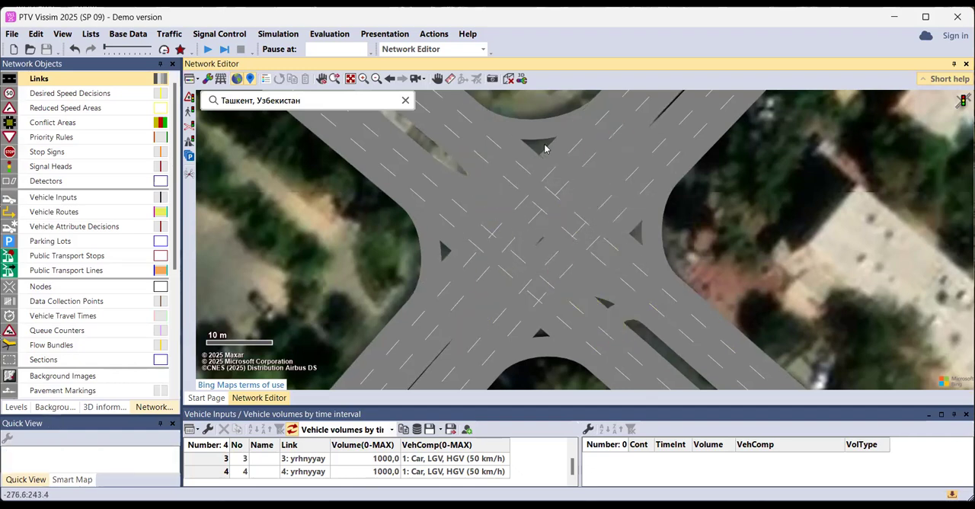
# Display the conflict areas and give link 1 right of way where it crosses links 3 and 4
pyautogui.click(64, 125)
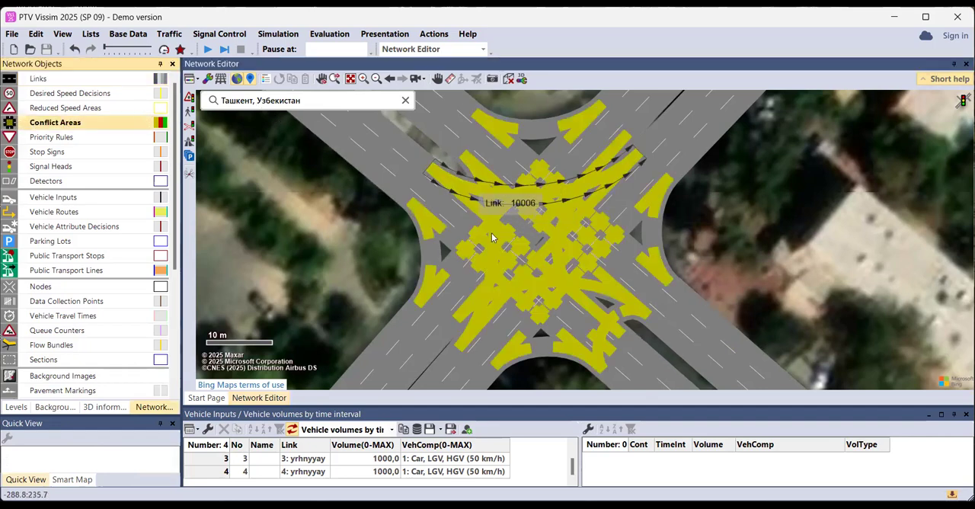
pyautogui.rightClick(533, 202)
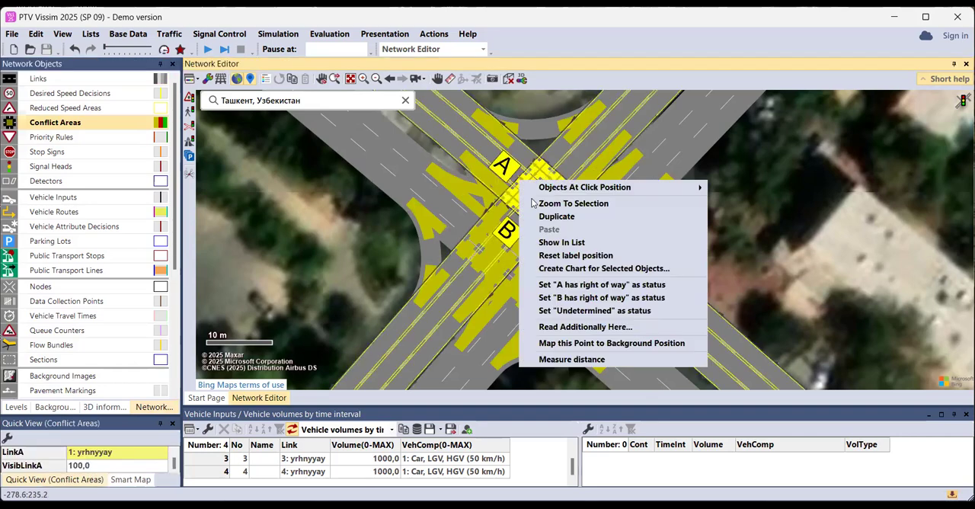
pyautogui.click(575, 286)
pyautogui.rightClick(566, 220)
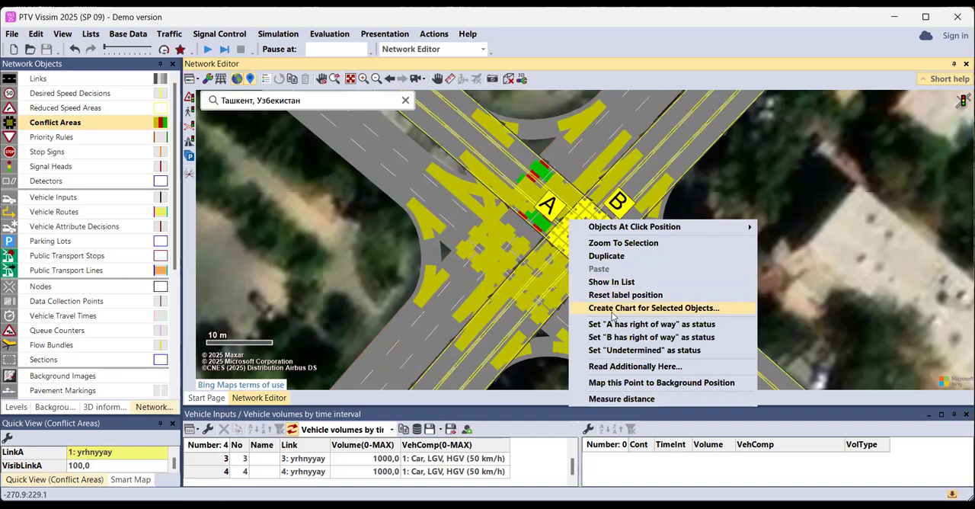
pyautogui.click(614, 324)
# Give link 2 right of way over left-turn connector 10007 and over crossing links 3 and 4
pyautogui.rightClick(483, 220)
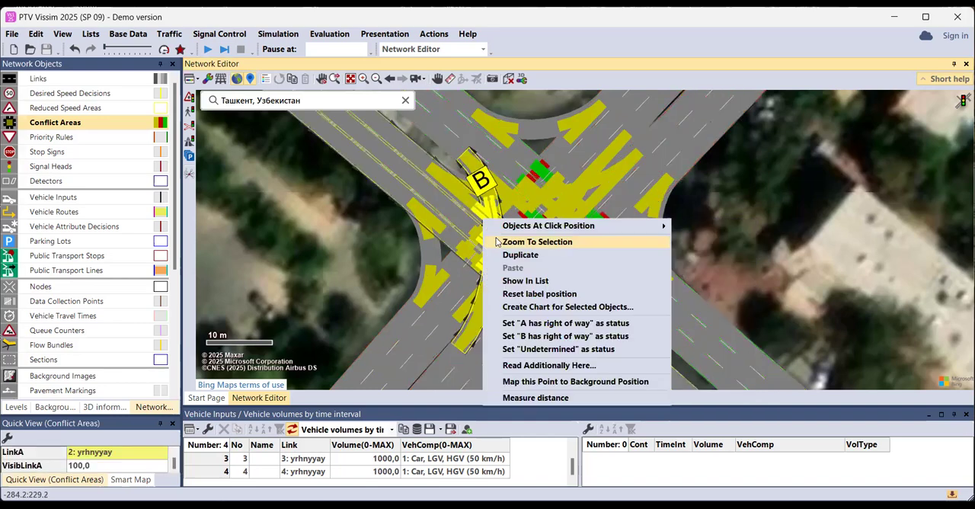
pyautogui.rightClick(504, 228)
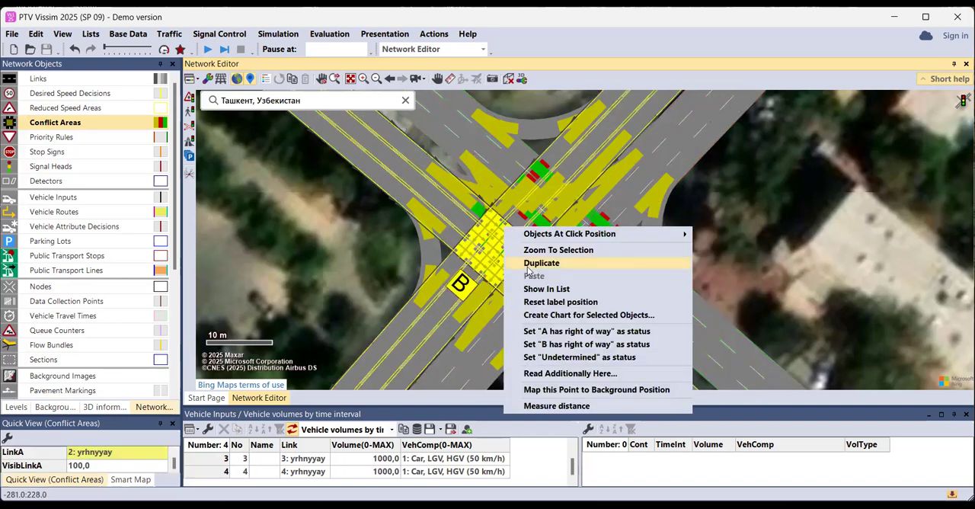
pyautogui.click(559, 335)
pyautogui.rightClick(537, 266)
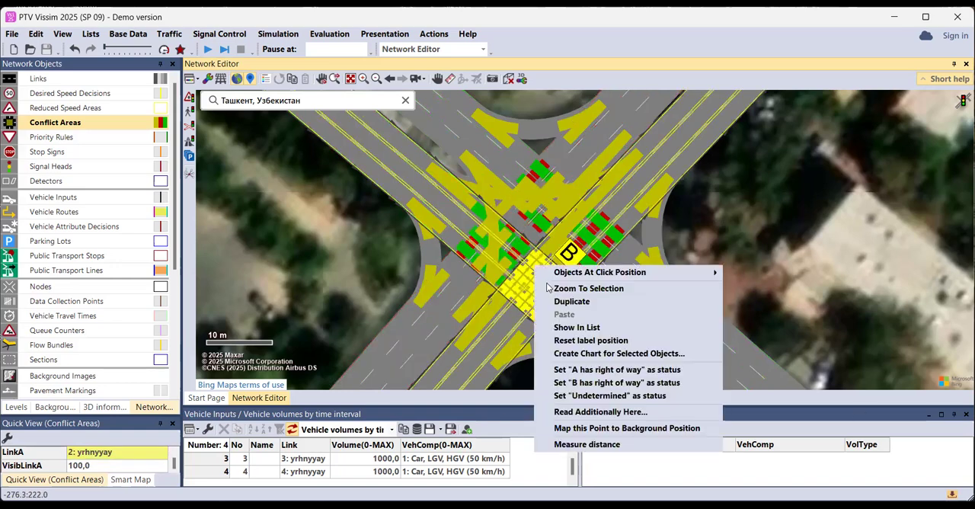
pyautogui.click(594, 372)
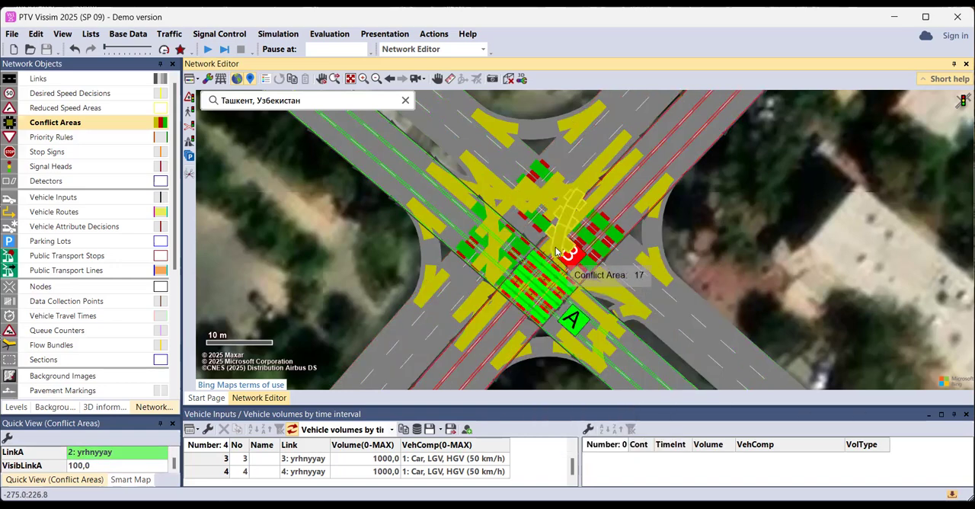
# Give link 1 right of way over left-turn connector 10005, and link 2 over the left-turn connector from the southeast to the southwest arm
pyautogui.click(554, 252)
pyautogui.rightClick(537, 228)
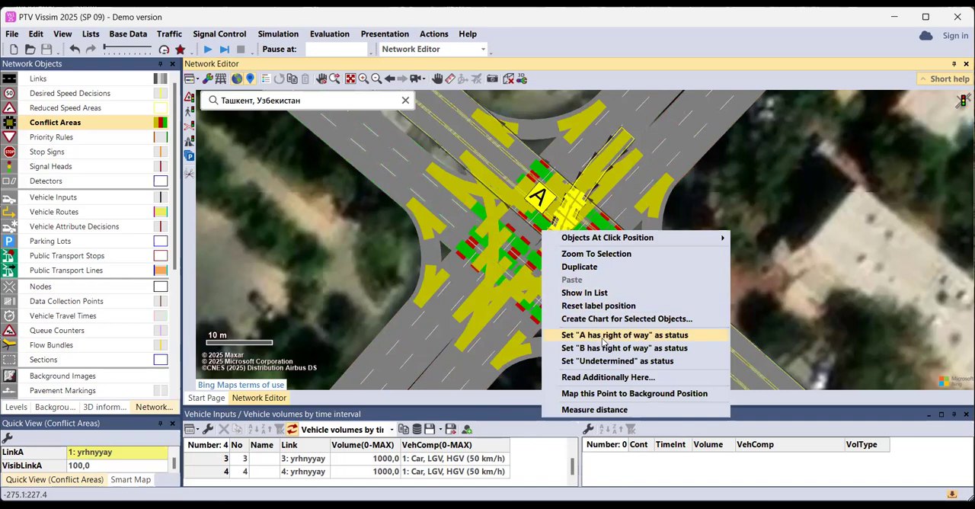
pyautogui.click(601, 335)
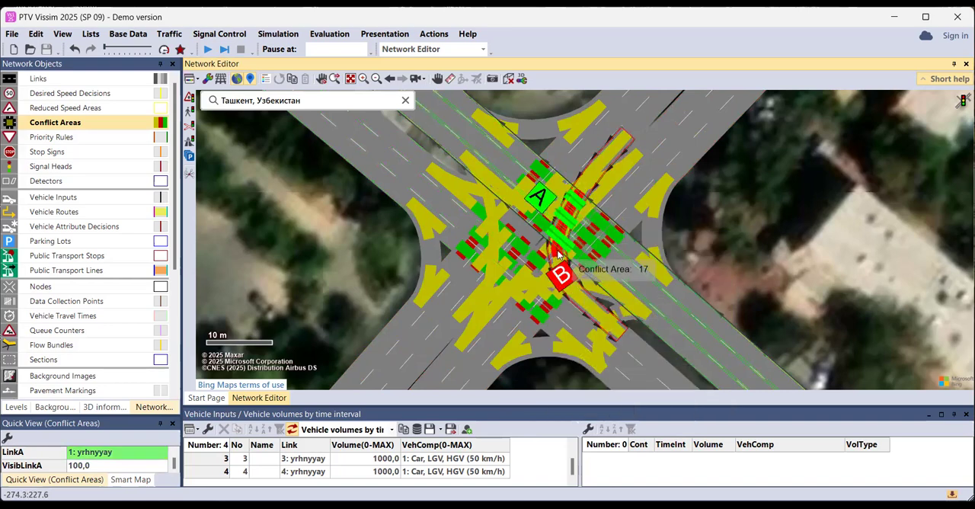
pyautogui.rightClick(525, 285)
pyautogui.click(594, 368)
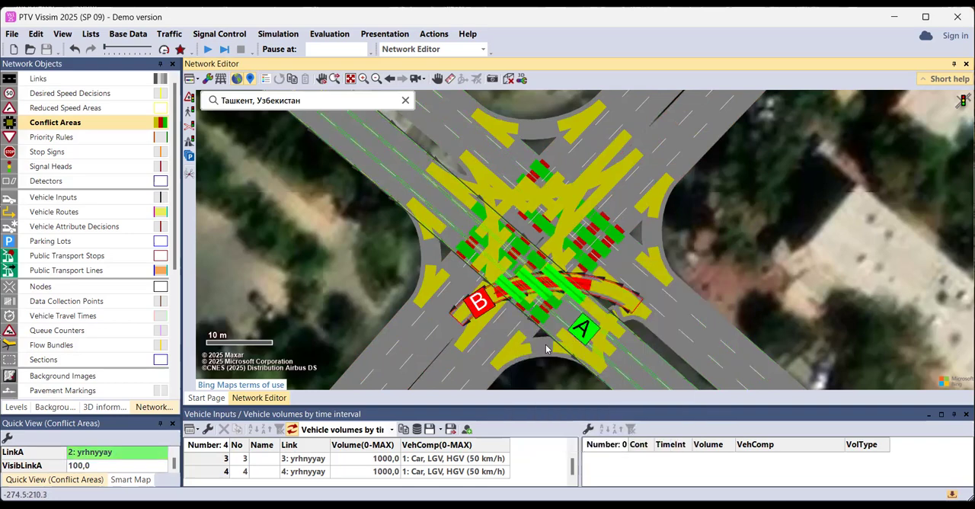
# Give link 3 right of way over the left-turn connector from the northwest to the northeast arm, and link 4 over connector 10005
pyautogui.rightClick(479, 247)
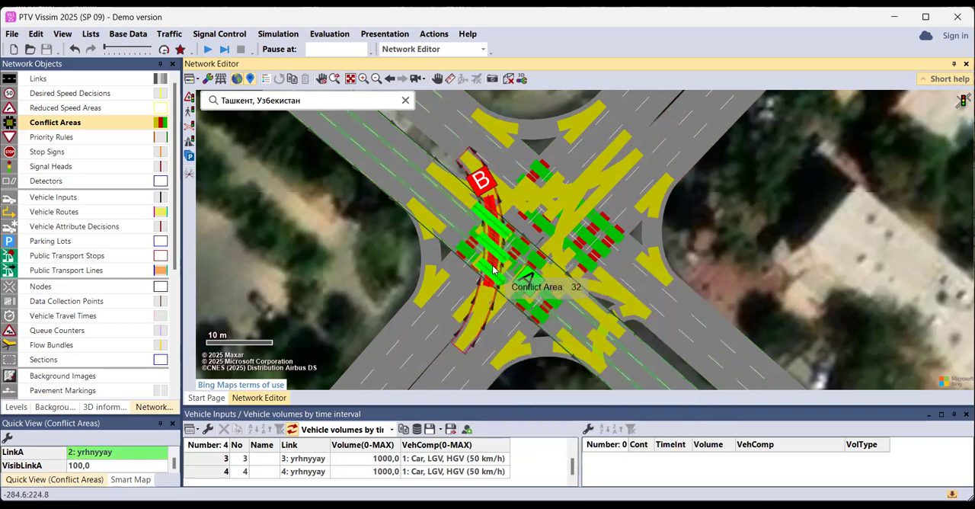
pyautogui.click(492, 183)
pyautogui.rightClick(491, 172)
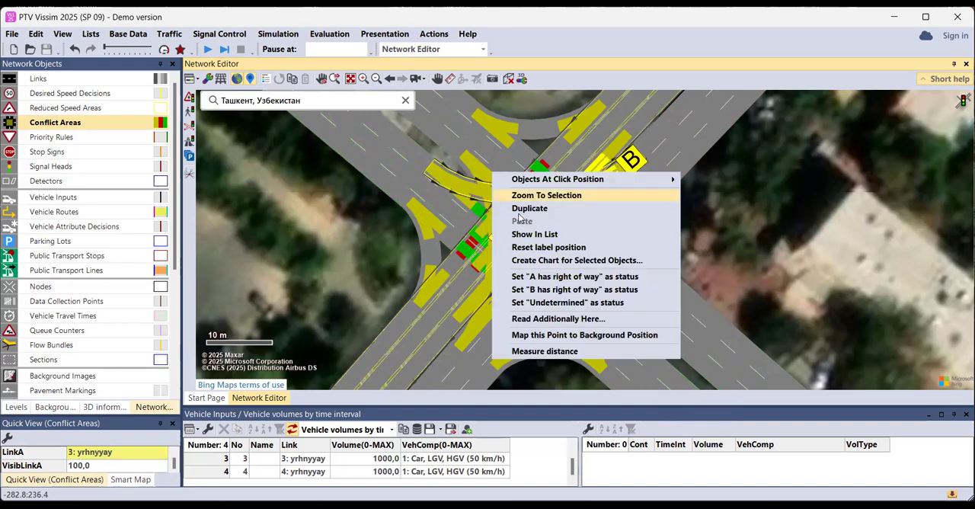
pyautogui.click(544, 279)
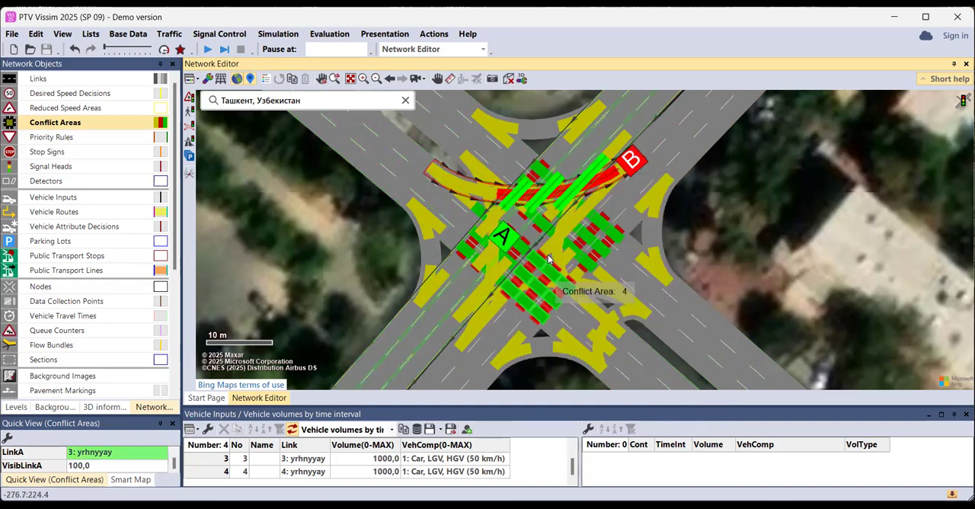
pyautogui.rightClick(577, 184)
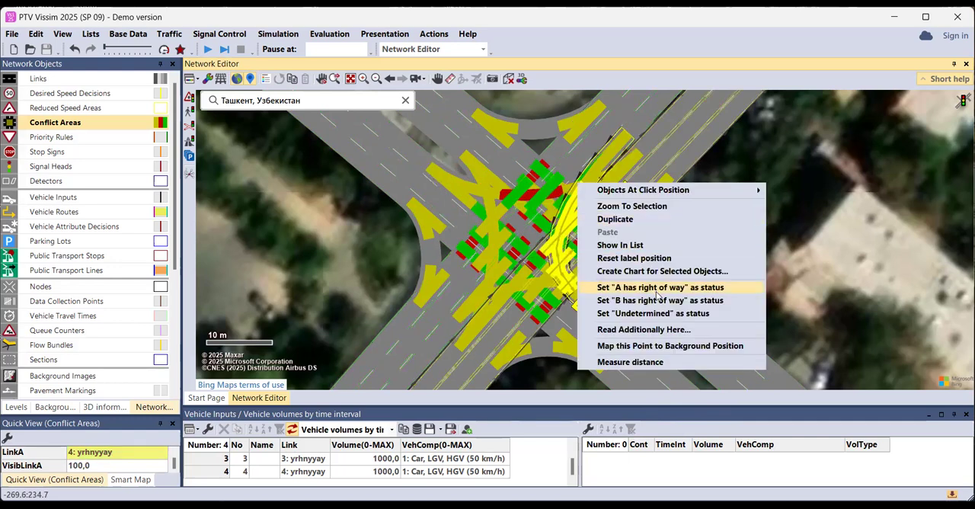
pyautogui.click(657, 292)
# Give links 2 and 4 right of way over the right-turn connectors at the intersection's east and south corners
pyautogui.rightClick(640, 187)
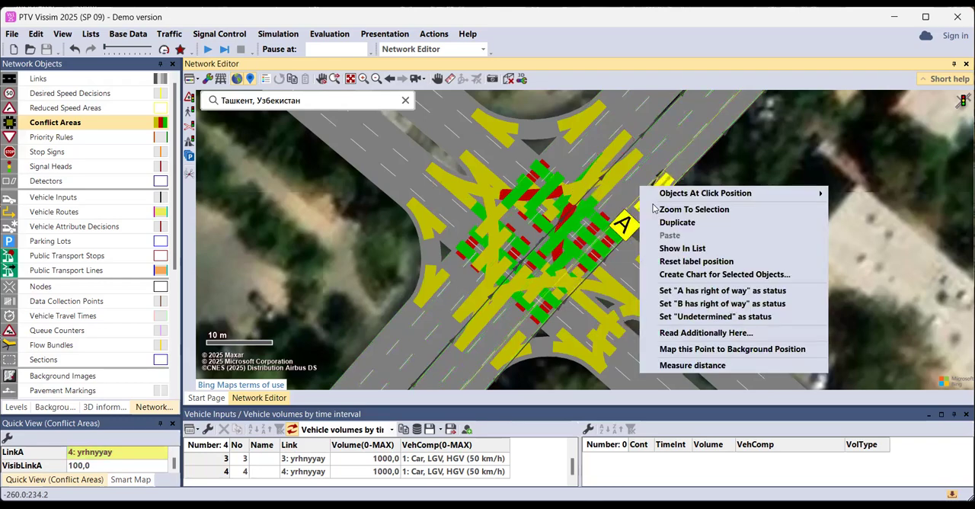
pyautogui.click(682, 292)
pyautogui.click(566, 345)
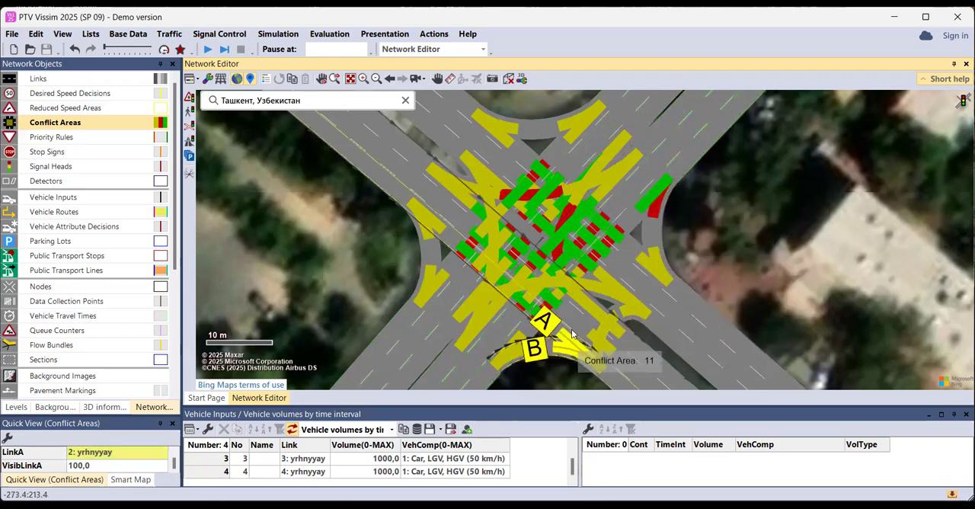
pyautogui.rightClick(555, 323)
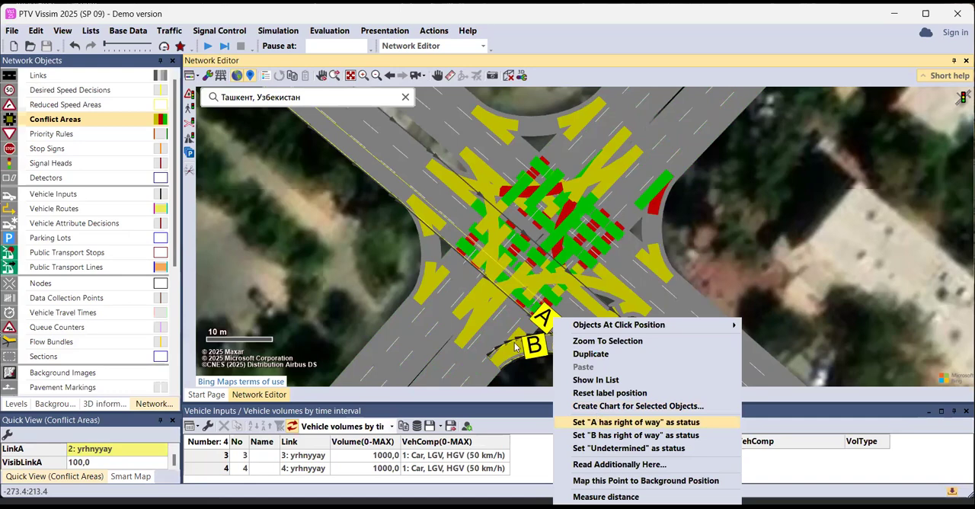
pyautogui.press('Return')
pyautogui.rightClick(497, 361)
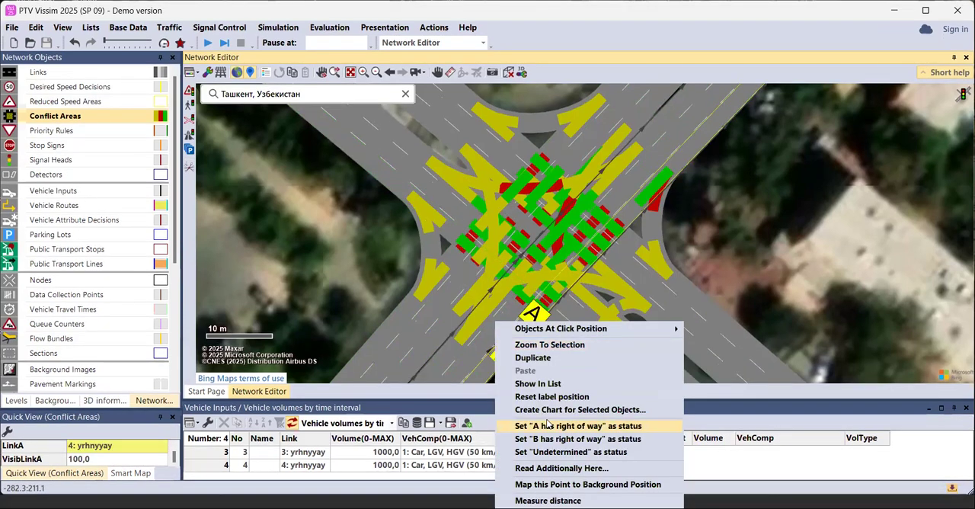
pyautogui.click(546, 422)
# Give link 4 right of way over the southwest-to-northwest left-turn connector, and link 1 over left-turn connector 10004 coming from the southeast
pyautogui.rightClick(489, 301)
pyautogui.click(541, 390)
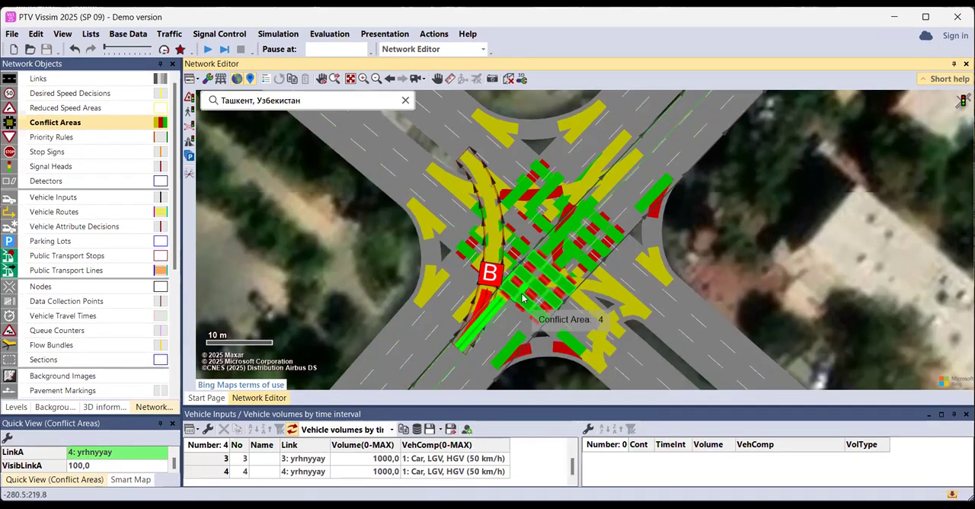
pyautogui.click(599, 290)
pyautogui.rightClick(586, 265)
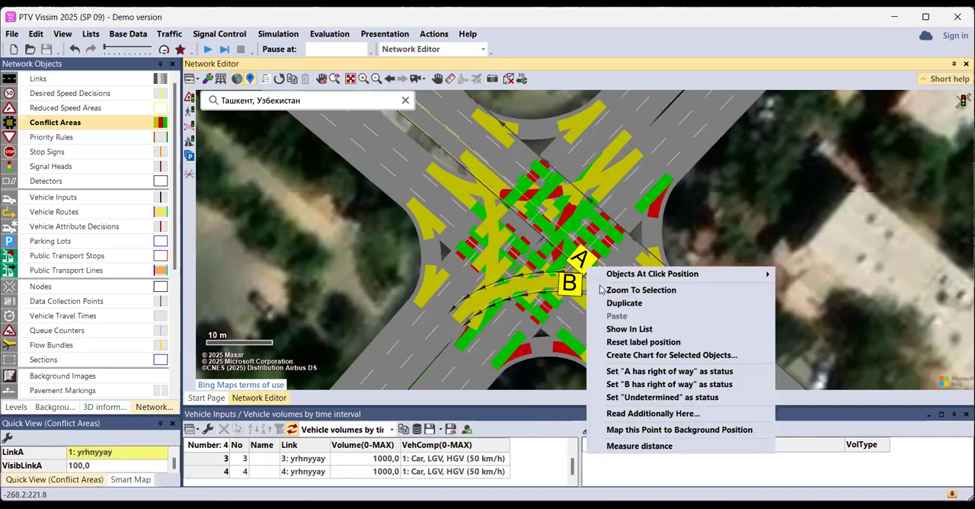
pyautogui.click(635, 371)
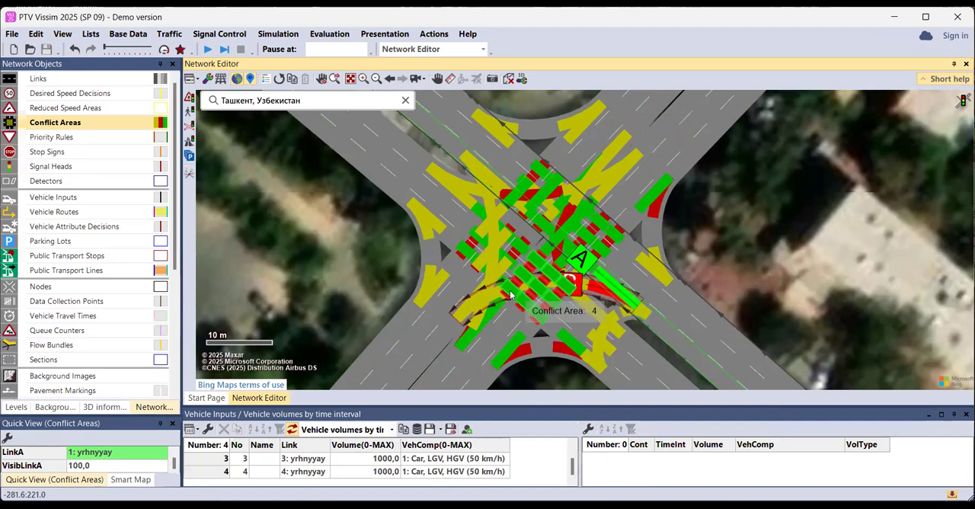
# Give left-turn connectors 10004 and 10006 right of way over the left-turn connector from the southwest to the northwest arm
pyautogui.rightClick(466, 275)
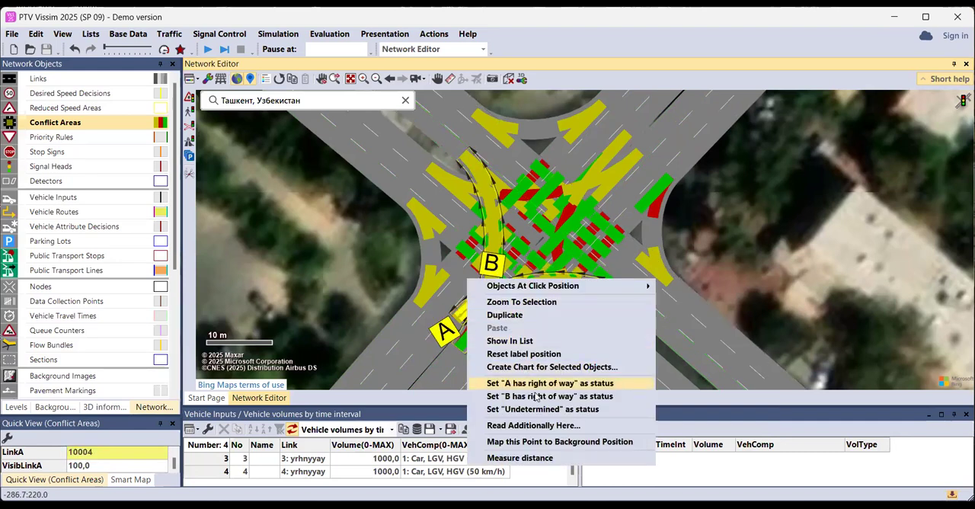
pyautogui.click(563, 383)
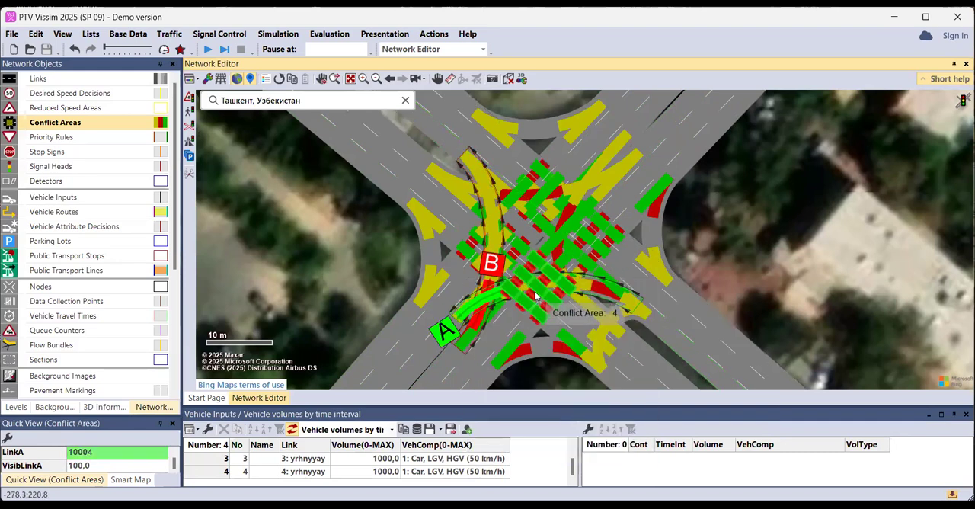
pyautogui.rightClick(443, 212)
pyautogui.click(477, 169)
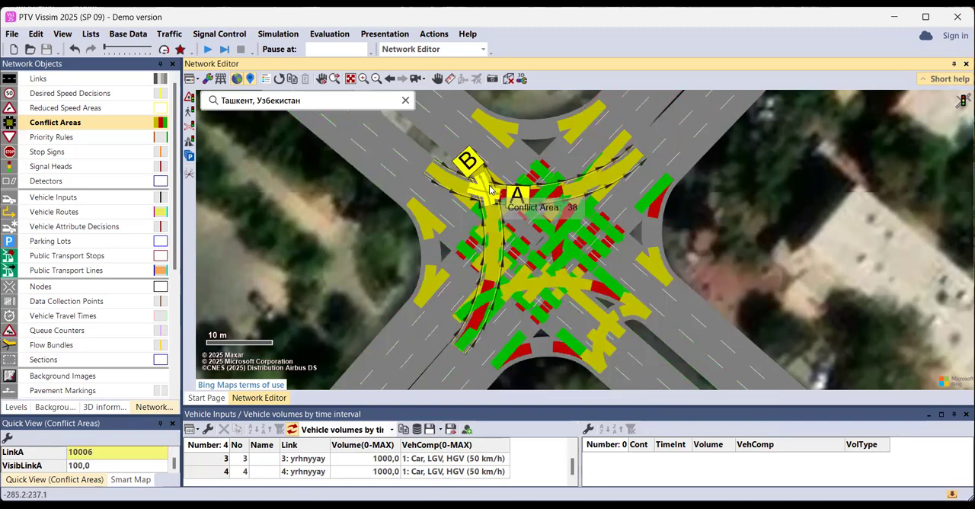
pyautogui.rightClick(477, 169)
pyautogui.click(538, 274)
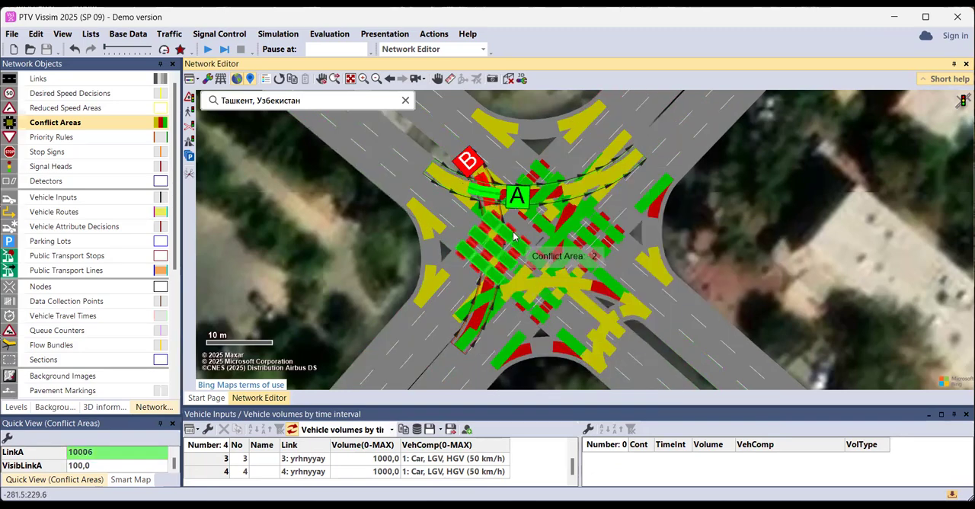
# Give link 3 right of way over the southwest-to-northwest left-turn connector, and link 4 over left-turn connector 10004
pyautogui.rightClick(488, 195)
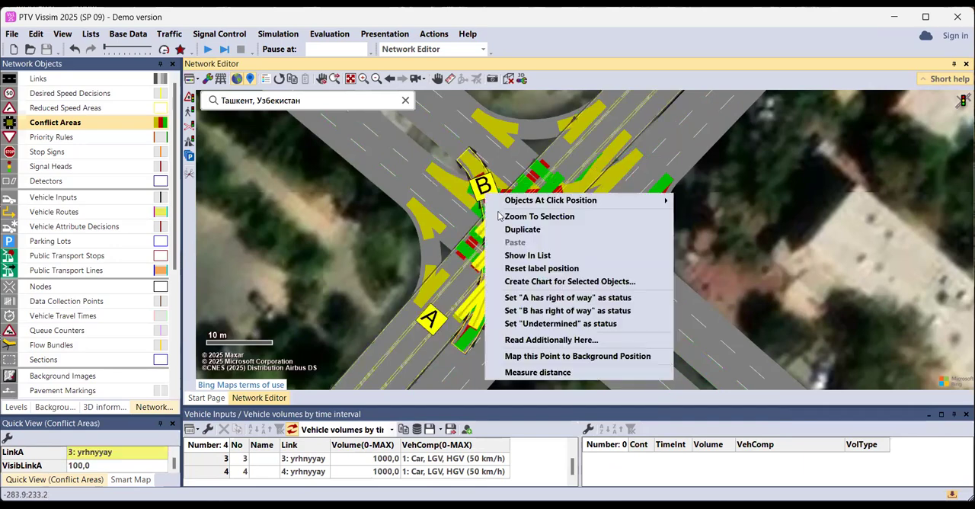
pyautogui.click(550, 297)
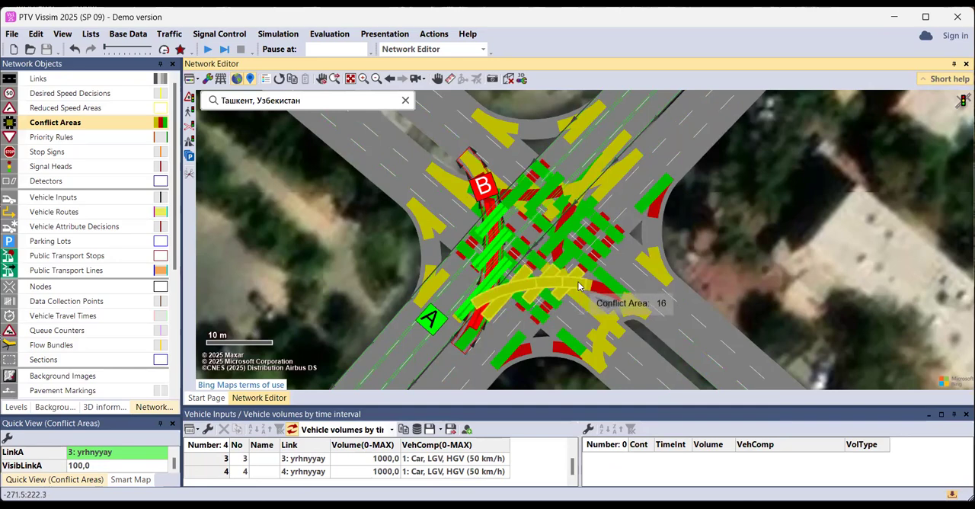
pyautogui.rightClick(563, 260)
pyautogui.click(654, 368)
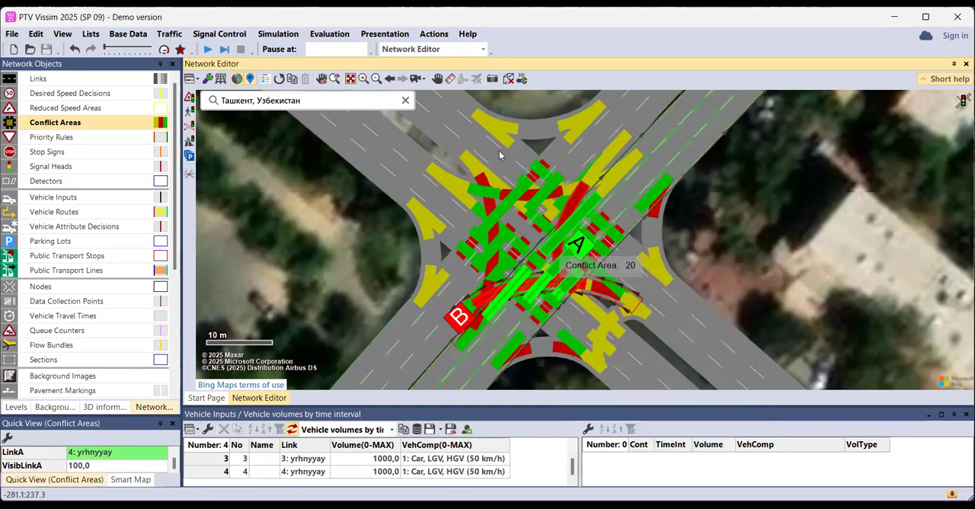
# Give link 2 and connector 10005 right of way over the northwest-to-northeast left-turn connector, and connector 10004 over connector 10005
pyautogui.rightClick(450, 168)
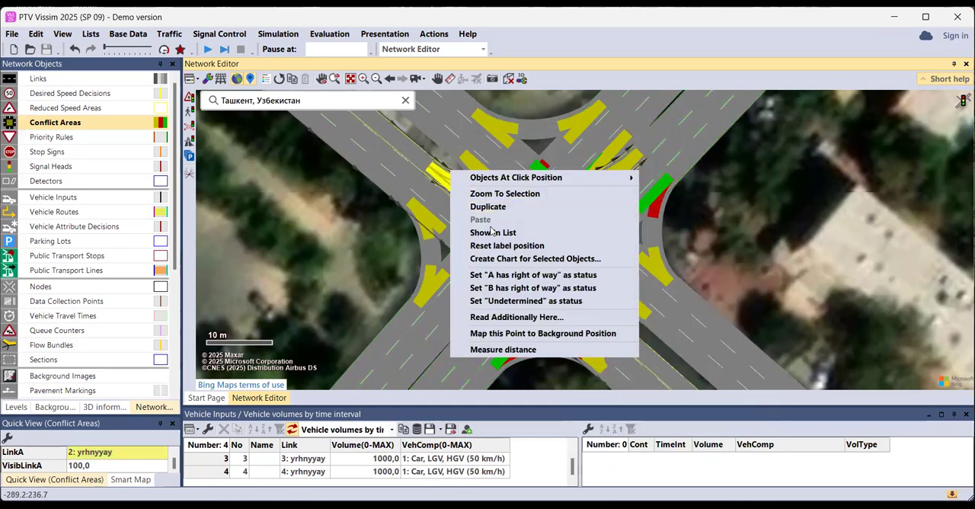
pyautogui.click(502, 279)
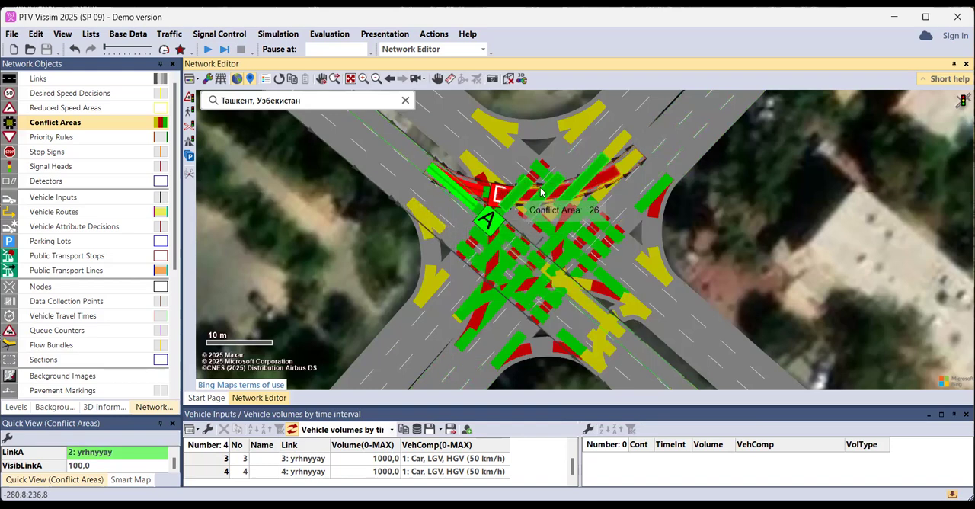
pyautogui.rightClick(579, 160)
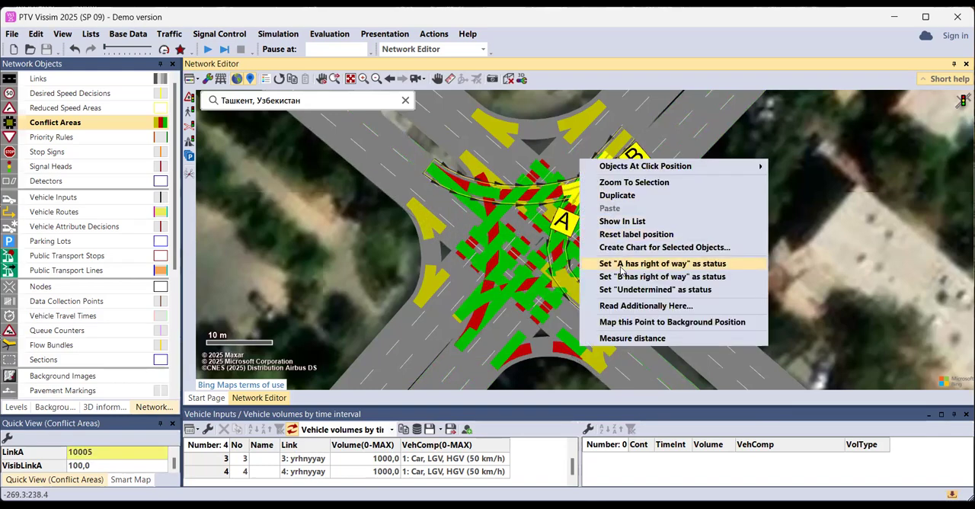
pyautogui.click(611, 261)
pyautogui.rightClick(567, 273)
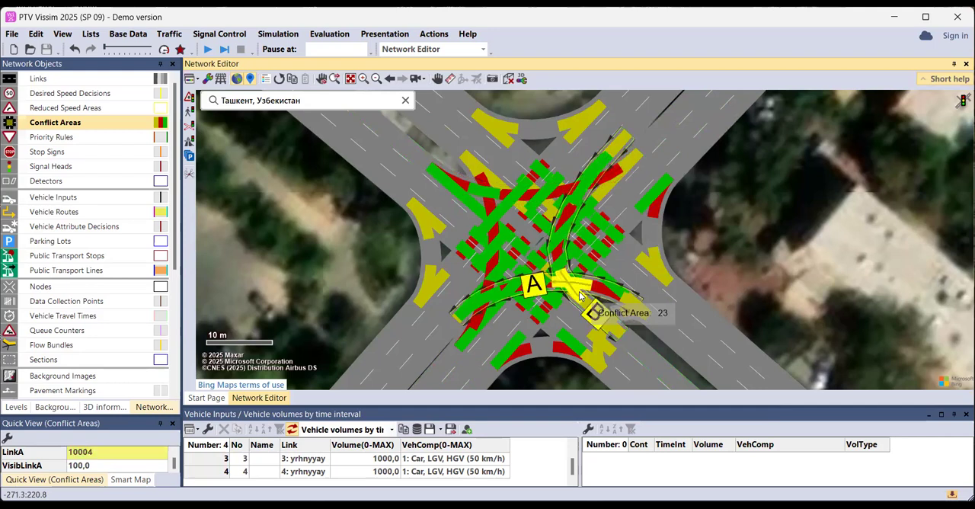
pyautogui.click(647, 378)
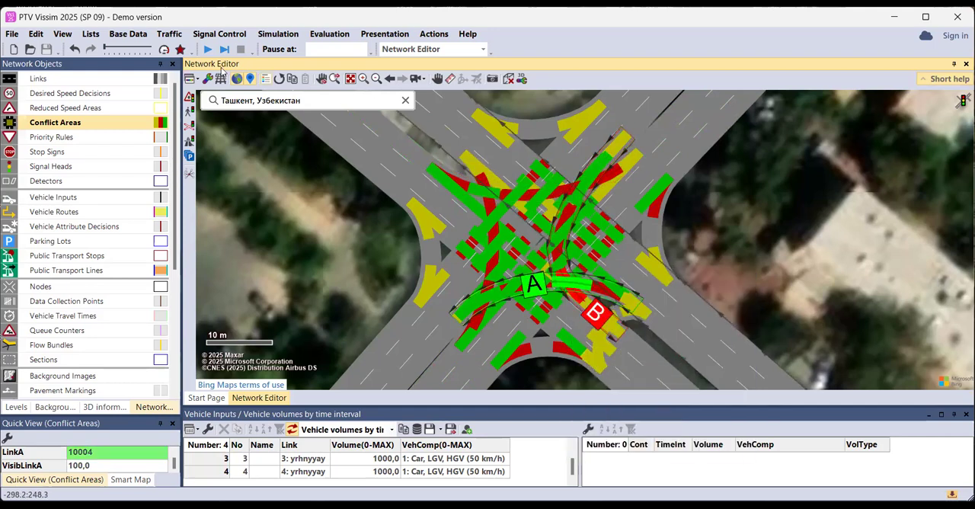
# Run the simulation in 3D, fast-forward it briefly to fill the intersection with traffic, examine the vehicles' yielding, and return to 2D
pyautogui.press('F5')
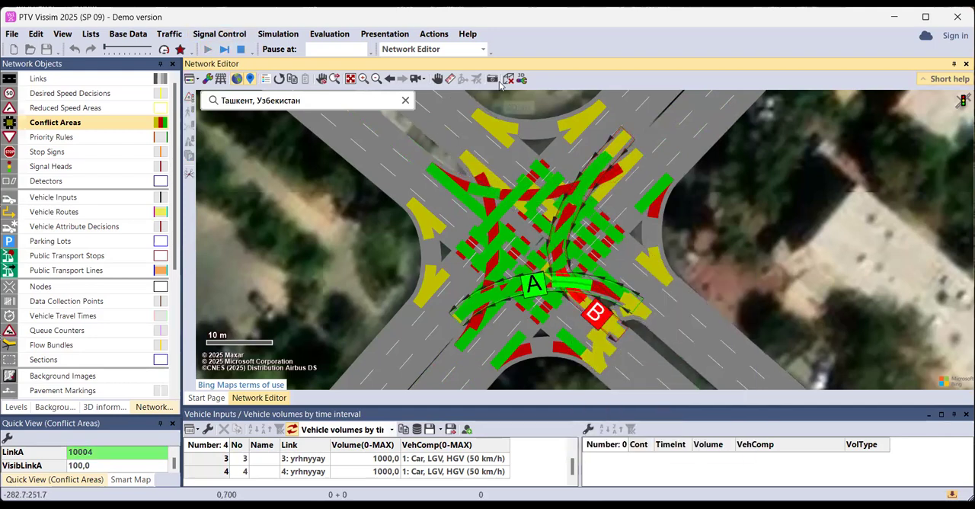
pyautogui.click(508, 81)
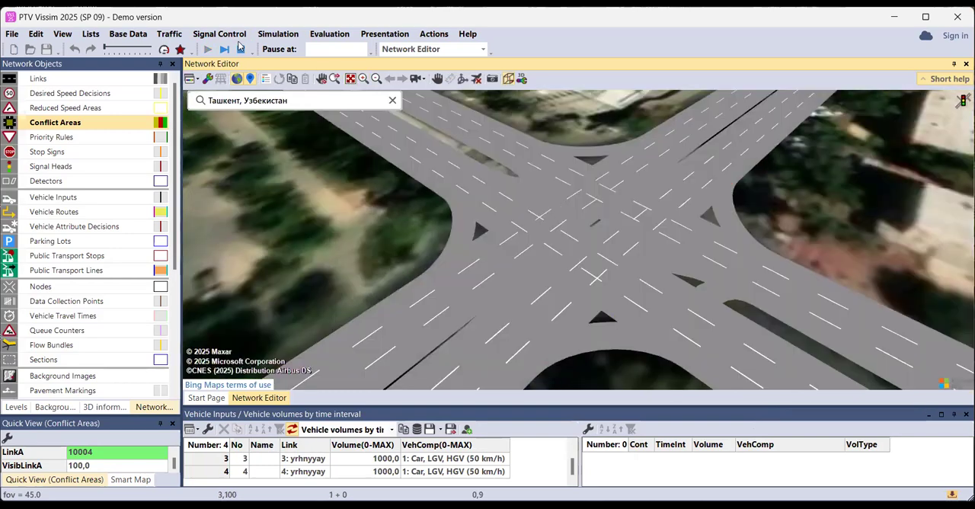
pyautogui.click(164, 49)
pyautogui.click(164, 49)
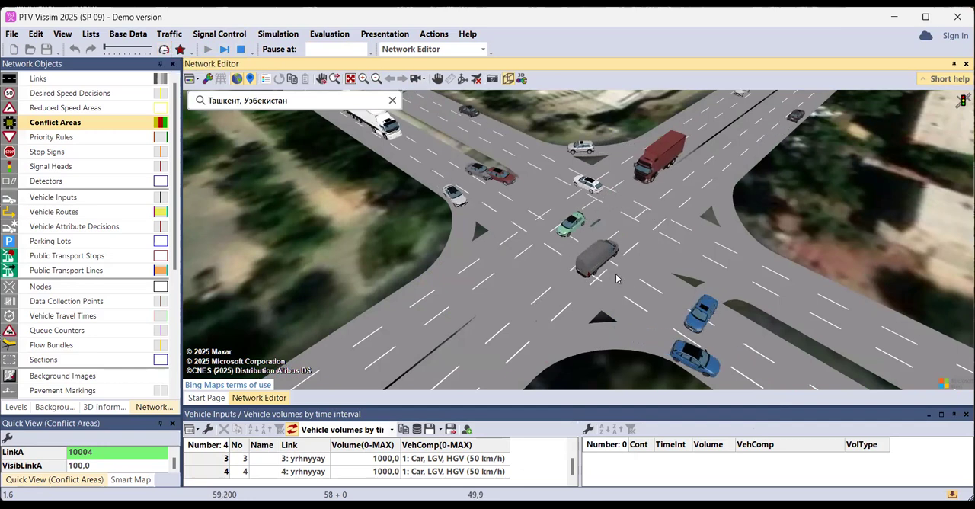
pyautogui.scroll(2, 645, 277)
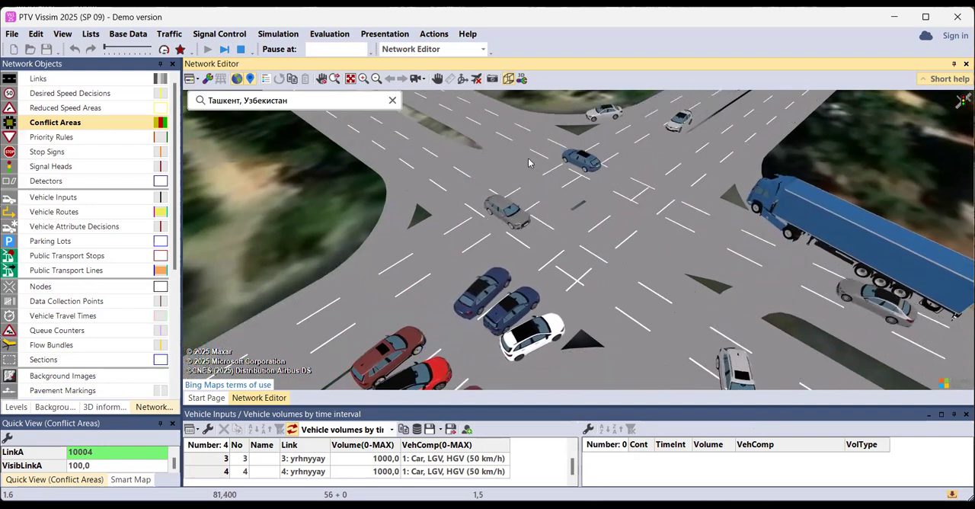
pyautogui.click(509, 79)
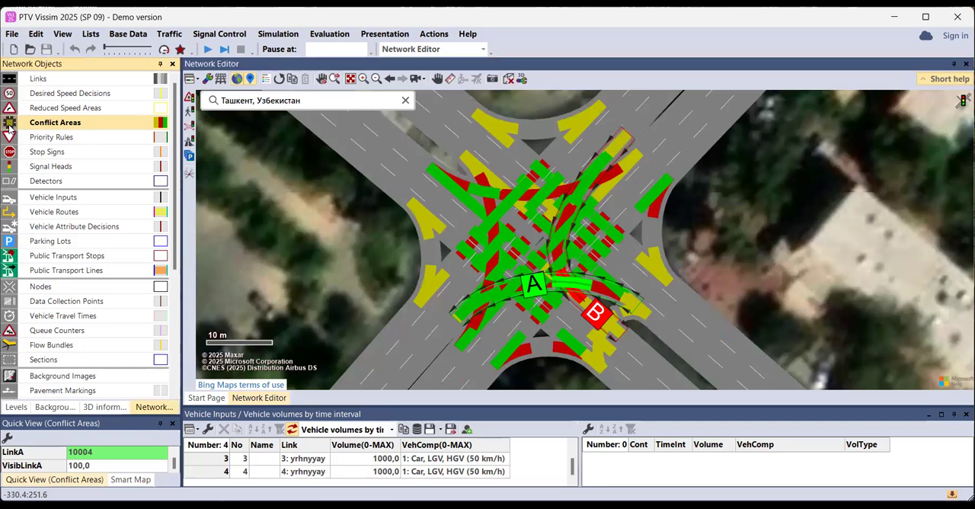
# Make links the active network object type, hide the conflict areas, and select link 4
pyautogui.click(67, 79)
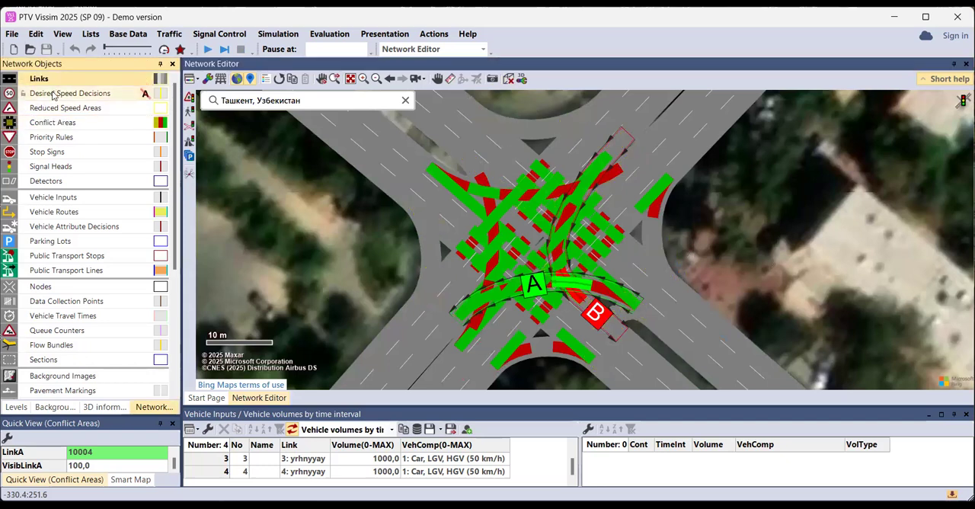
pyautogui.click(11, 128)
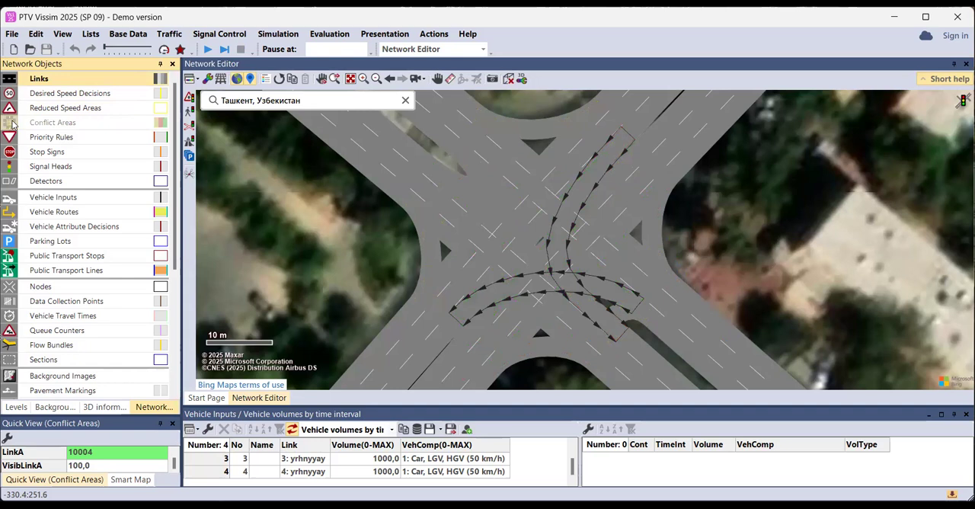
pyautogui.click(10, 122)
pyautogui.click(12, 124)
pyautogui.click(629, 218)
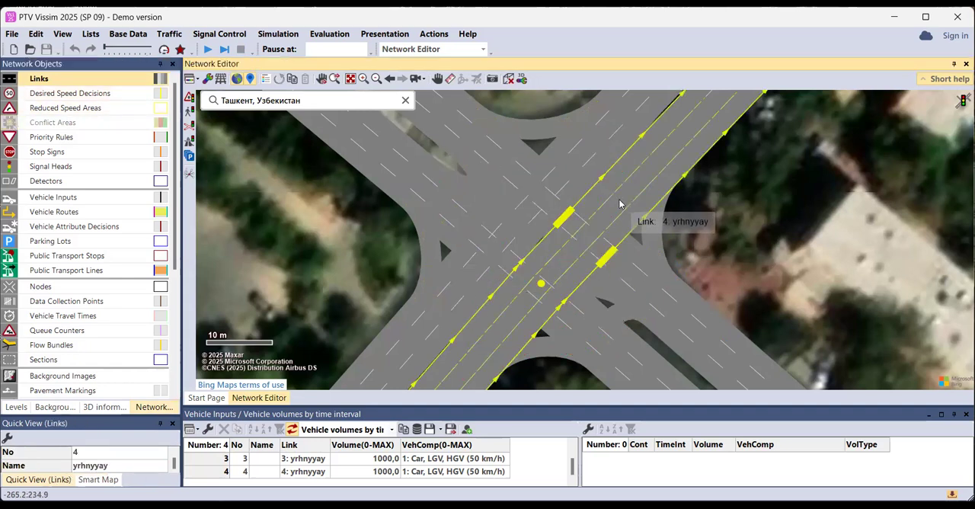
# Create fixed-time signal controller 1 and open its controller data for editing
pyautogui.click(210, 34)
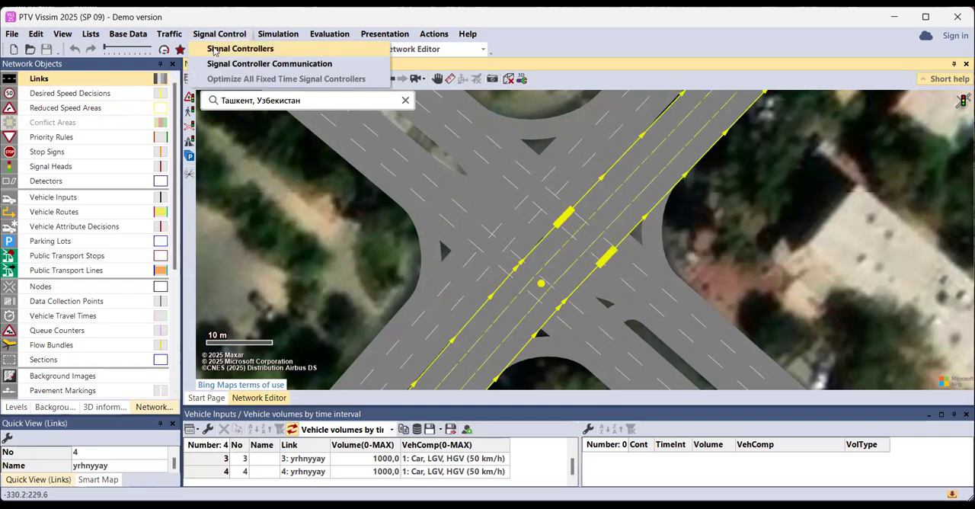
pyautogui.click(240, 49)
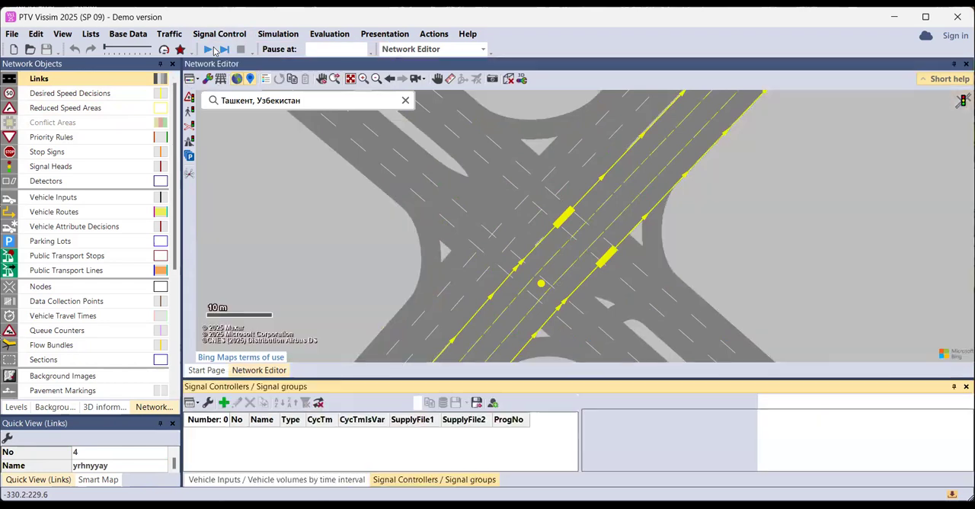
pyautogui.click(223, 403)
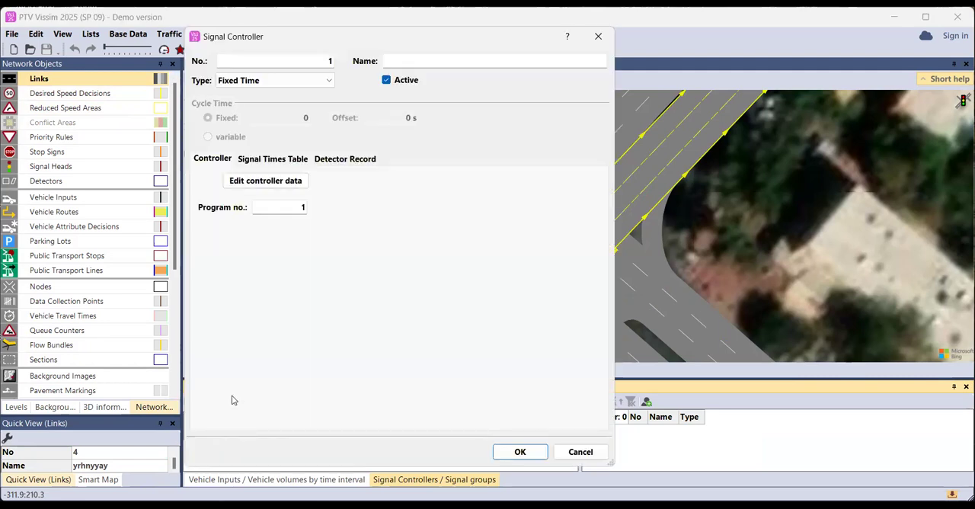
pyautogui.click(268, 181)
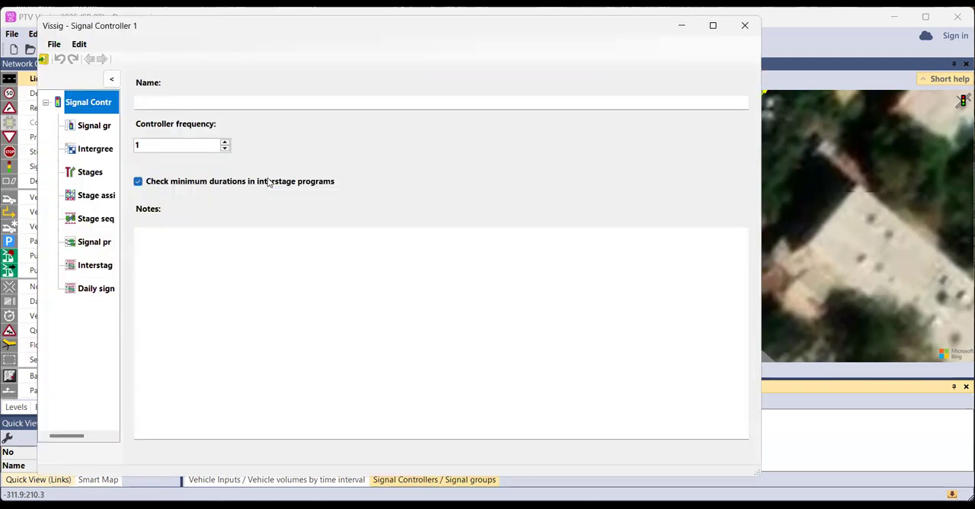
# Add two signal groups to signal controller 1
pyautogui.click(91, 130)
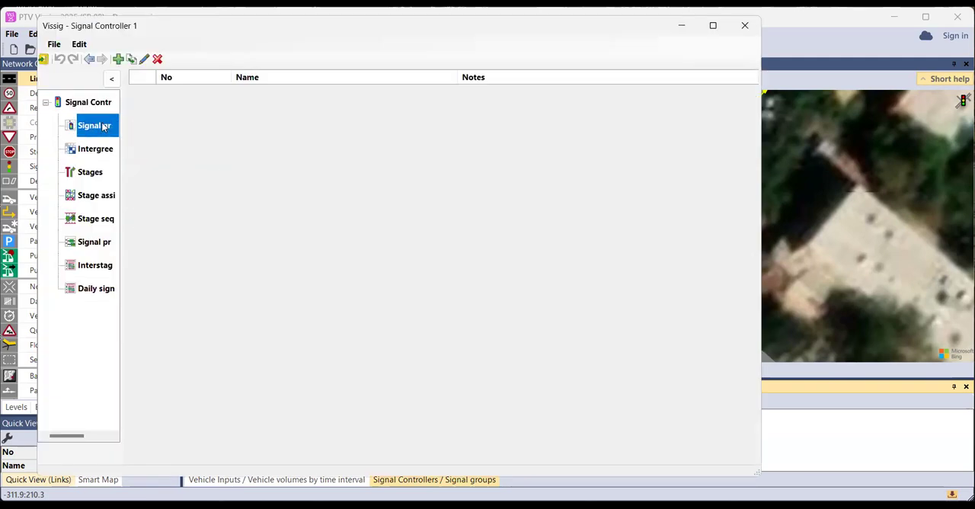
pyautogui.click(95, 242)
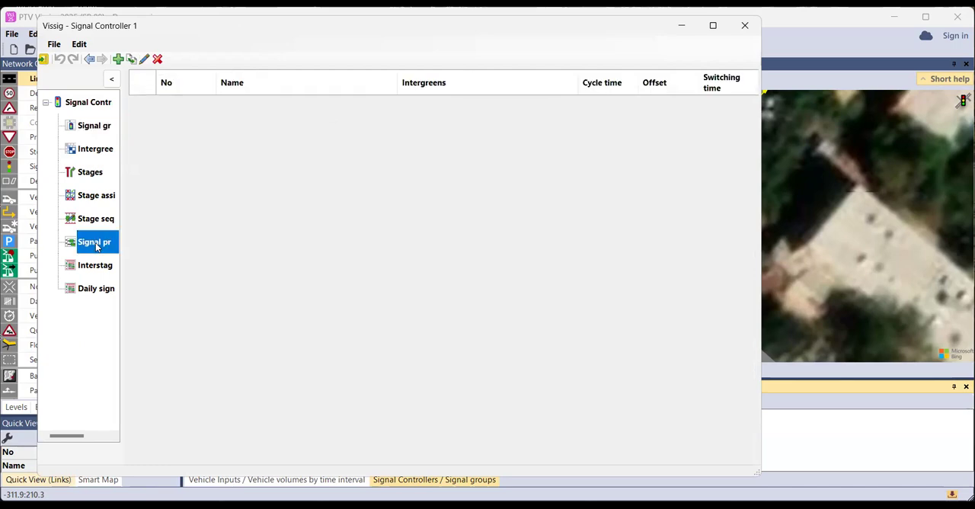
pyautogui.click(108, 130)
pyautogui.click(118, 59)
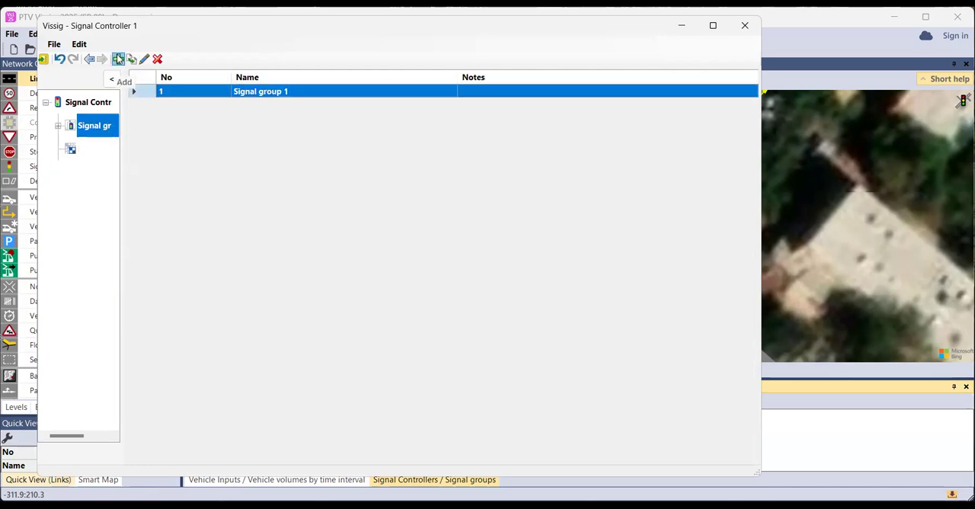
pyautogui.click(118, 60)
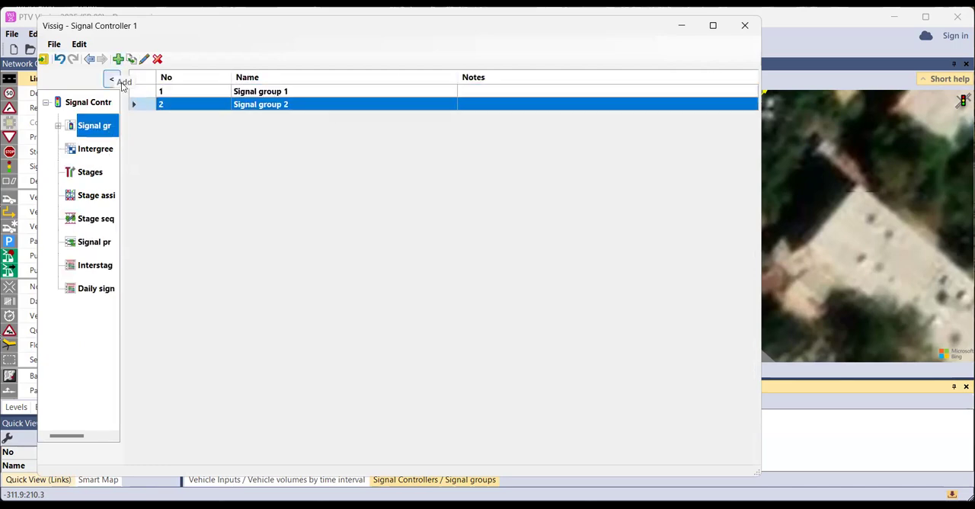
# Rename the two signal groups as "faza 1" and "faza 2"
pyautogui.click(254, 93)
pyautogui.write('faza')
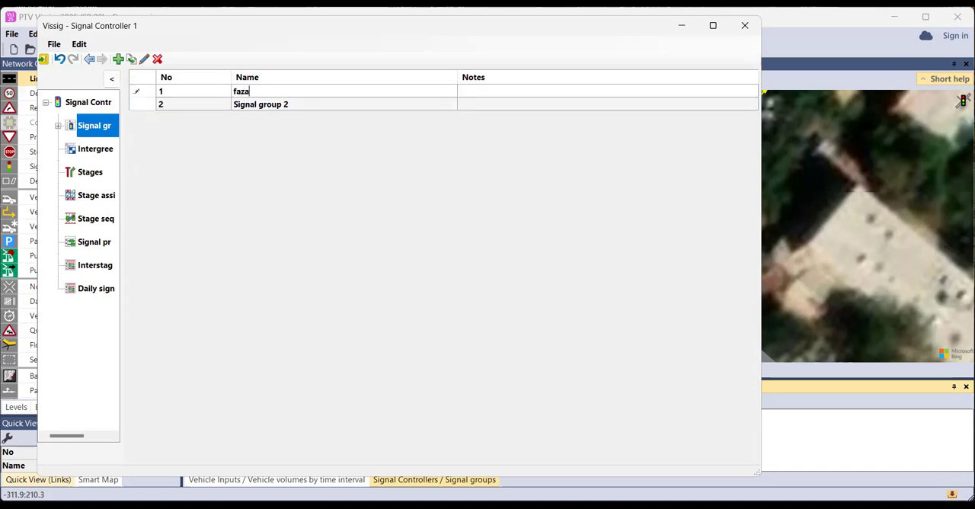
pyautogui.click(237, 110)
pyautogui.write('f')
pyautogui.press('Return')
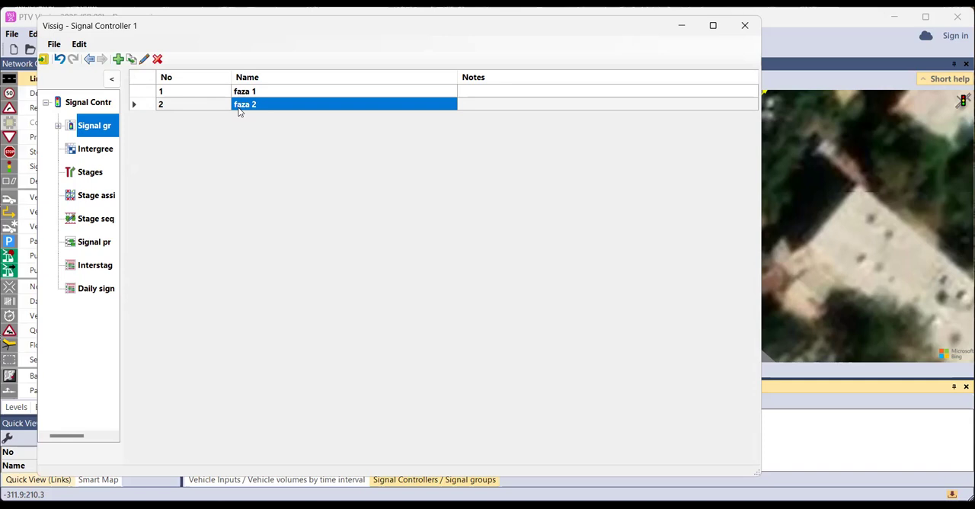
# Add a signal program to signal controller 1
pyautogui.click(96, 242)
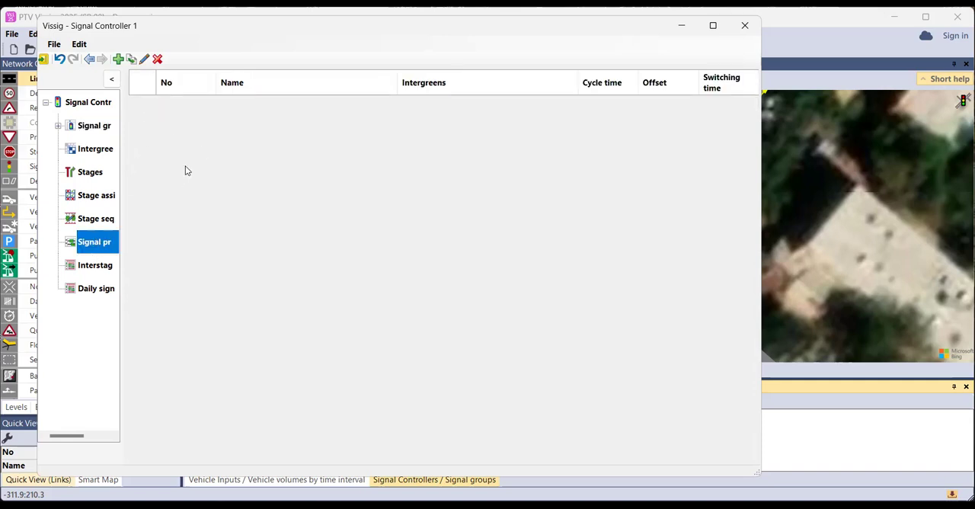
pyautogui.click(118, 59)
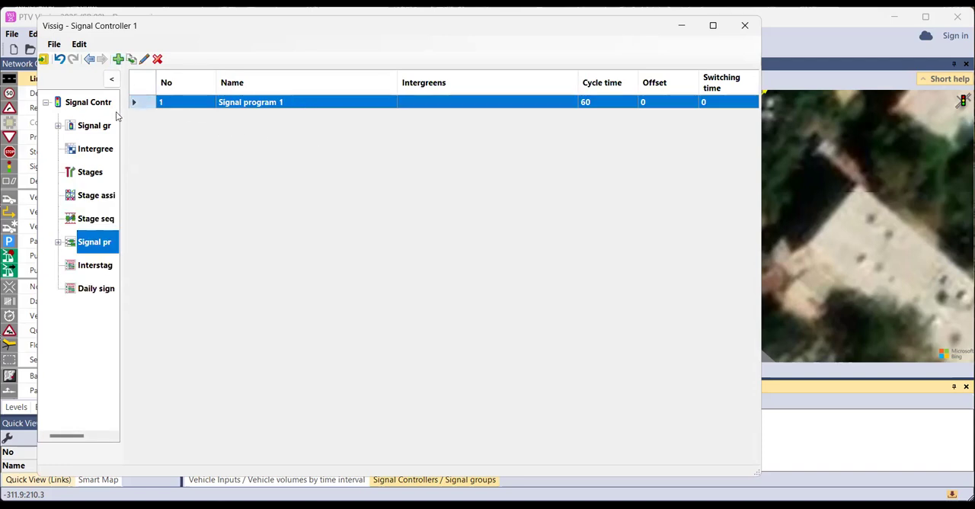
# Open signal program 1 for editing and shift faza 1's green time to run from 0 to 55 s
pyautogui.click(109, 125)
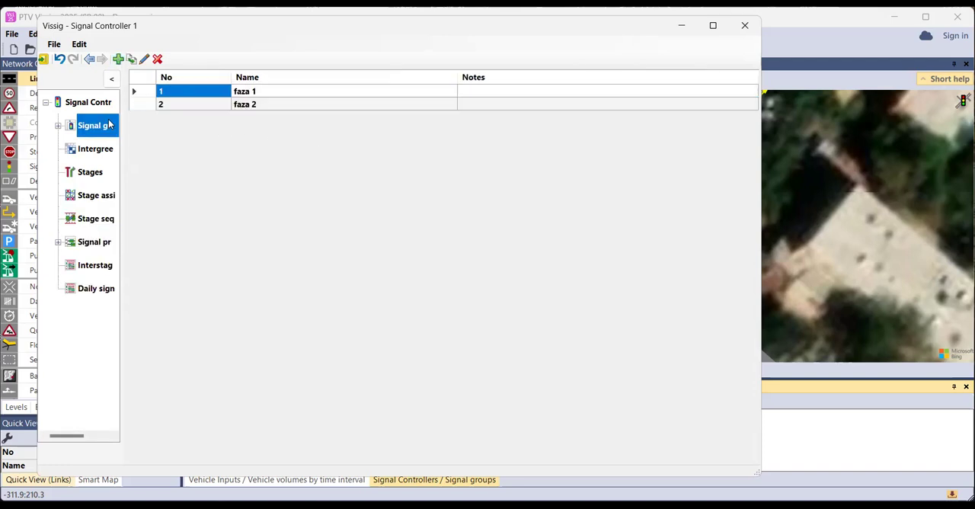
pyautogui.click(99, 245)
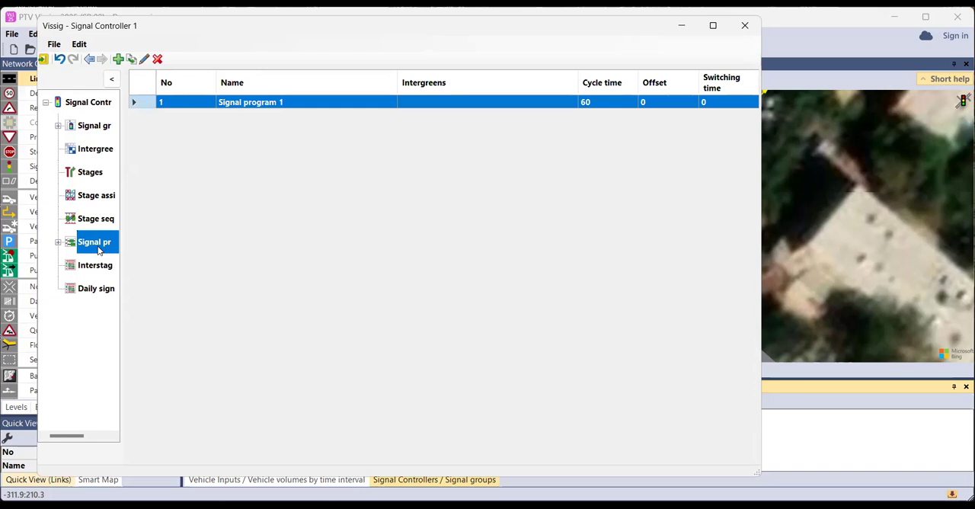
pyautogui.doubleClick(146, 103)
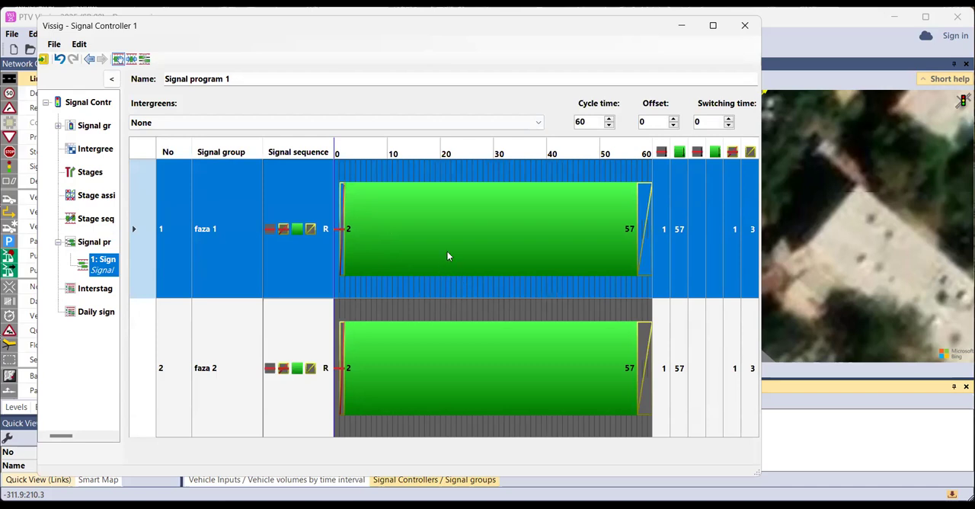
pyautogui.moveTo(465, 246); pyautogui.dragTo(453, 245)
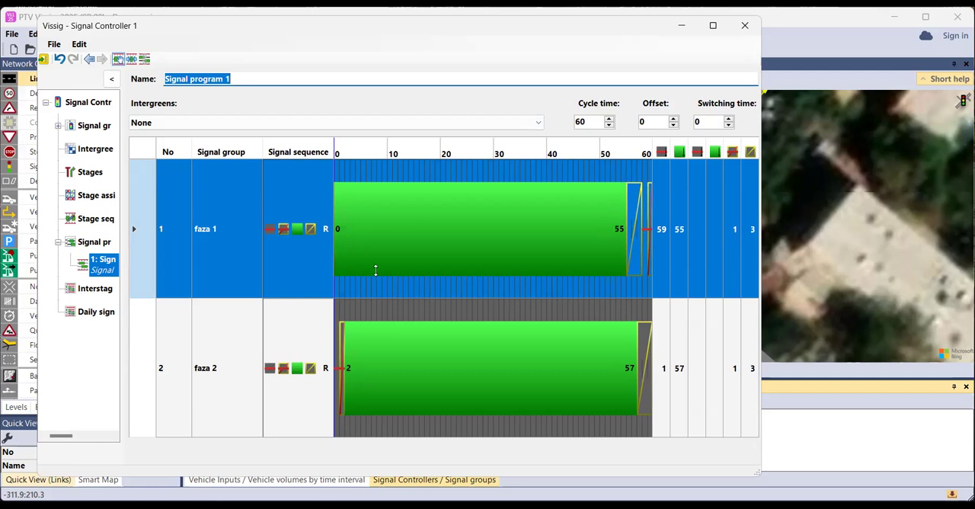
# Examine the available signal sequences for faza 1
pyautogui.click(321, 234)
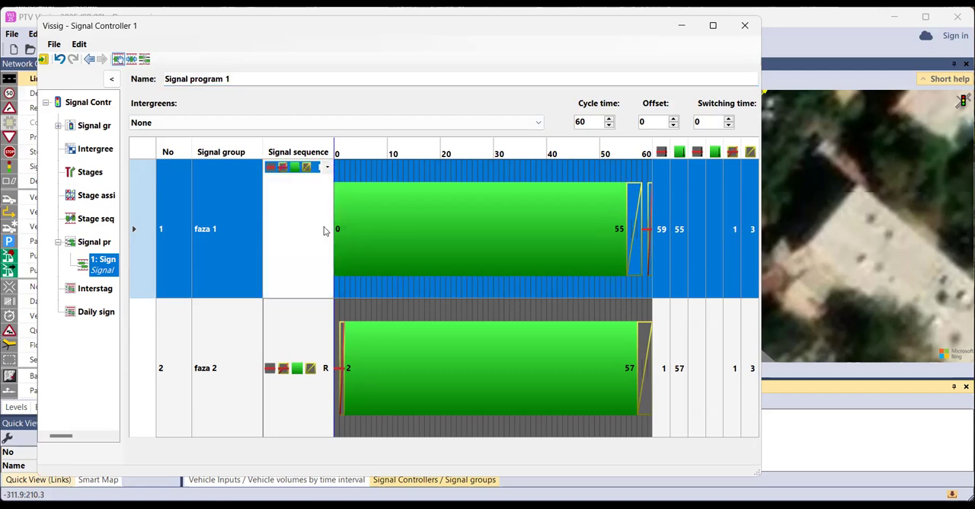
pyautogui.click(330, 169)
pyautogui.click(328, 168)
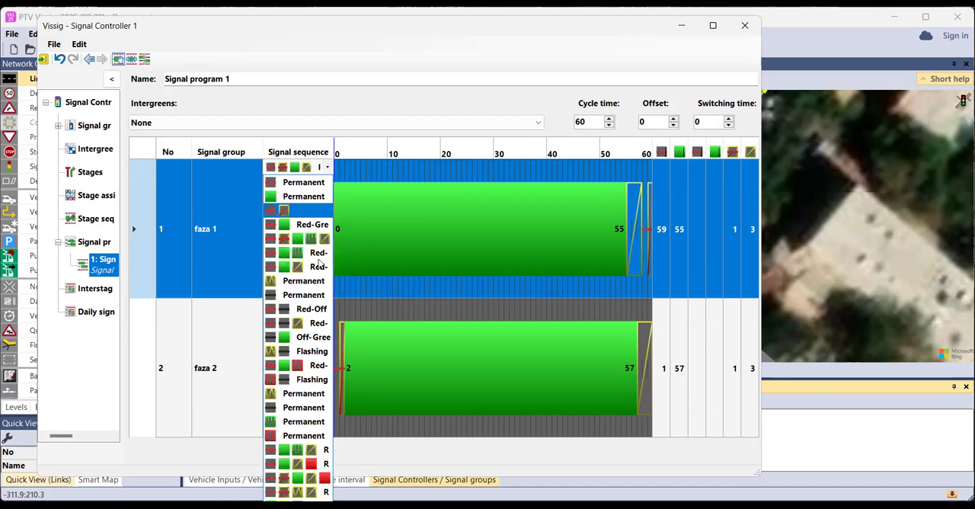
pyautogui.click(312, 328)
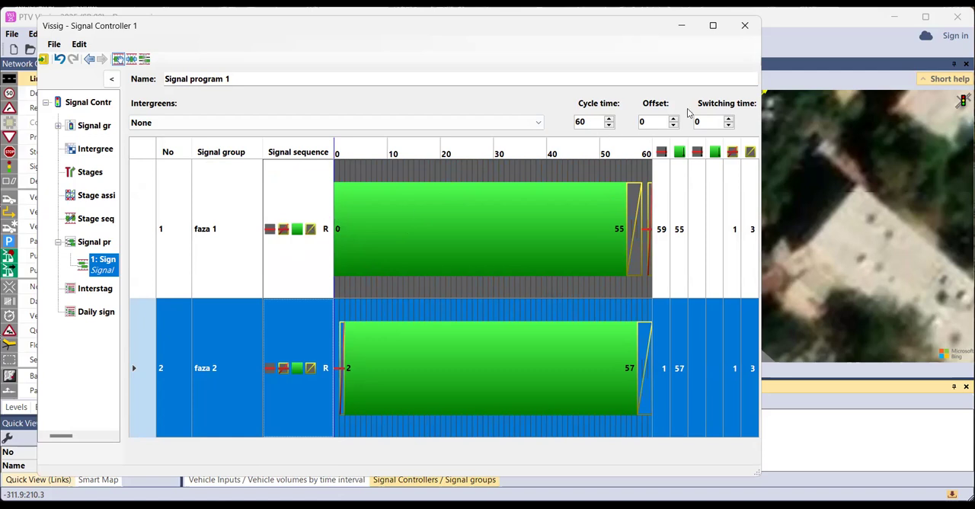
# Try cycle times of 90 and 10 for signal program 1, and set it back to 60
pyautogui.doubleClick(577, 123)
pyautogui.write('90')
pyautogui.press('Return')
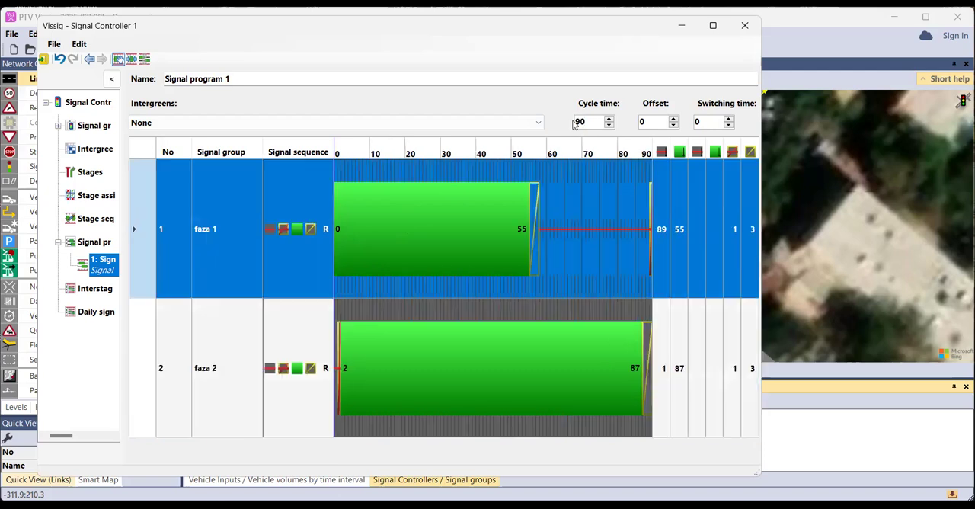
pyautogui.click(608, 118)
pyautogui.doubleClick(577, 122)
pyautogui.write('10')
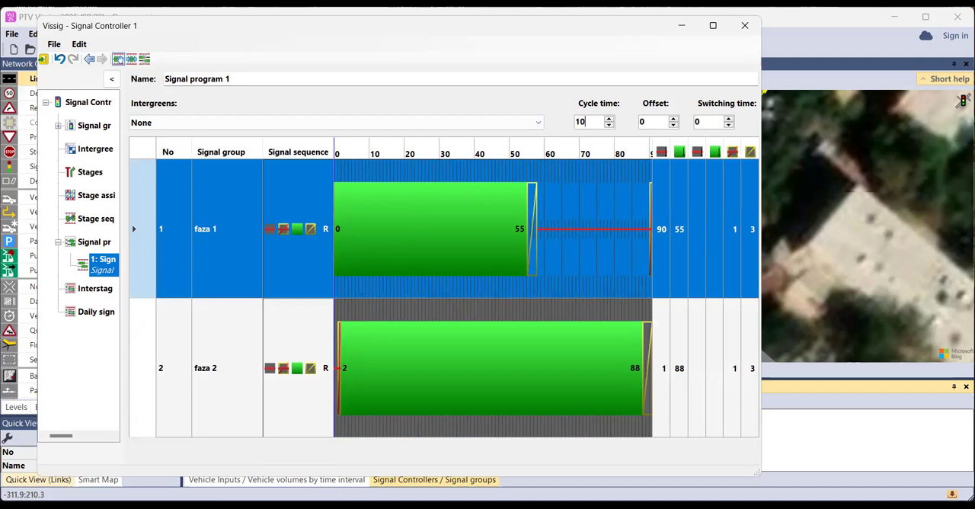
pyautogui.press('Return')
pyautogui.doubleClick(577, 122)
pyautogui.write('60')
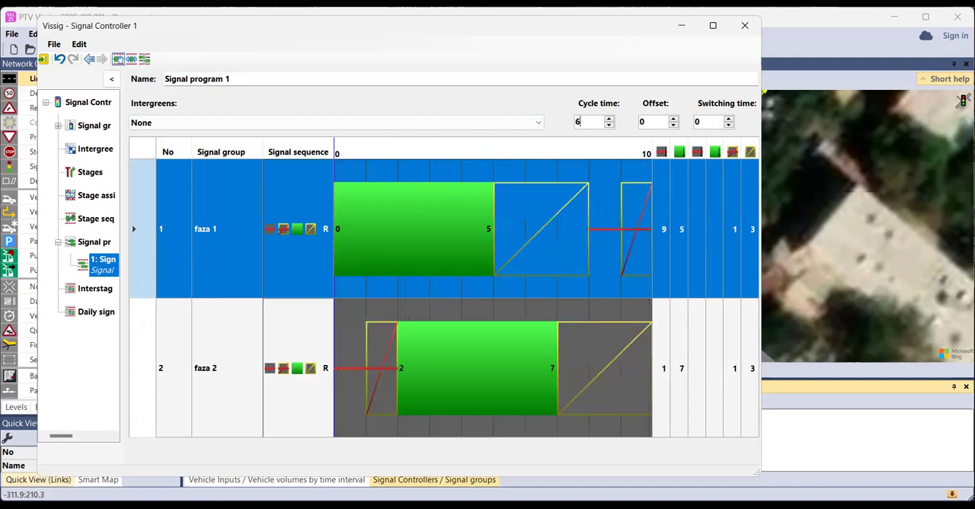
pyautogui.press('Return')
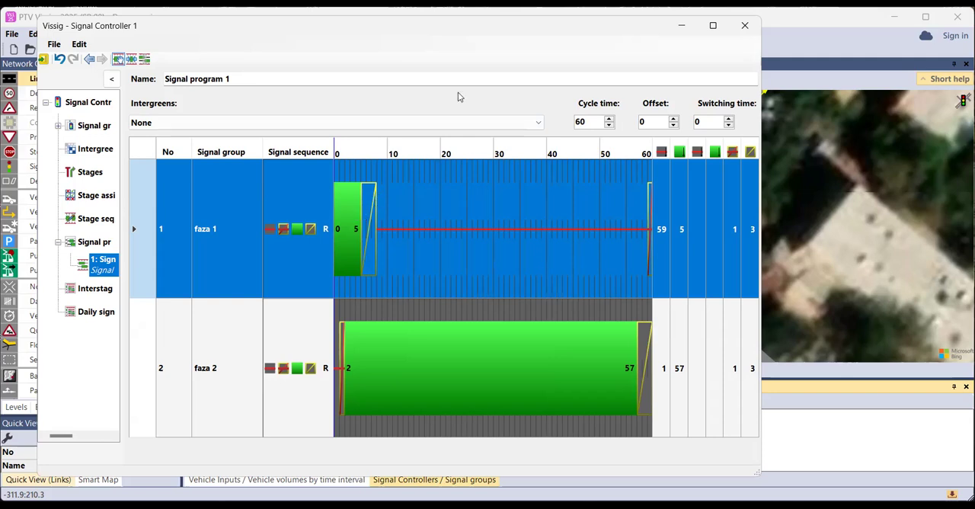
# Extend faza 1's green time so that it ends at 32 s
pyautogui.click(354, 230)
pyautogui.moveTo(360, 228); pyautogui.dragTo(366, 228)
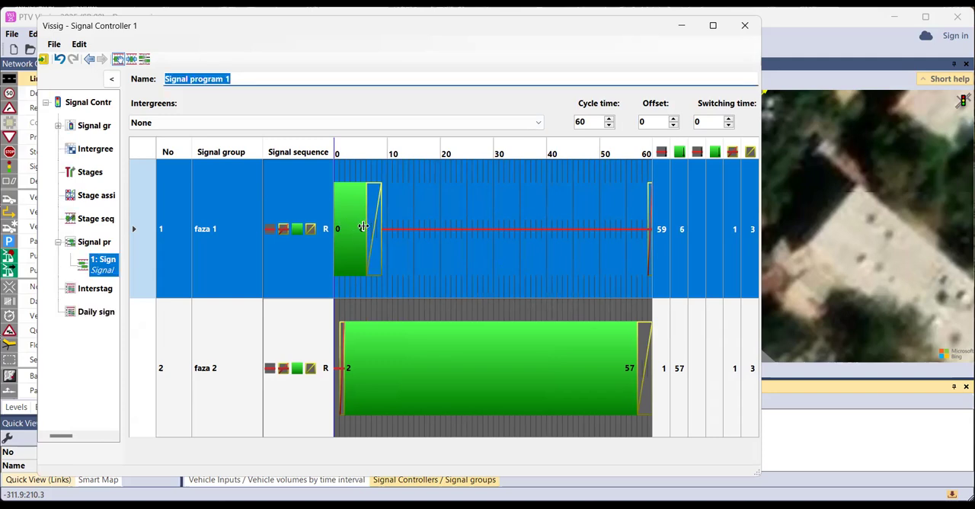
pyautogui.moveTo(363, 226); pyautogui.dragTo(490, 225)
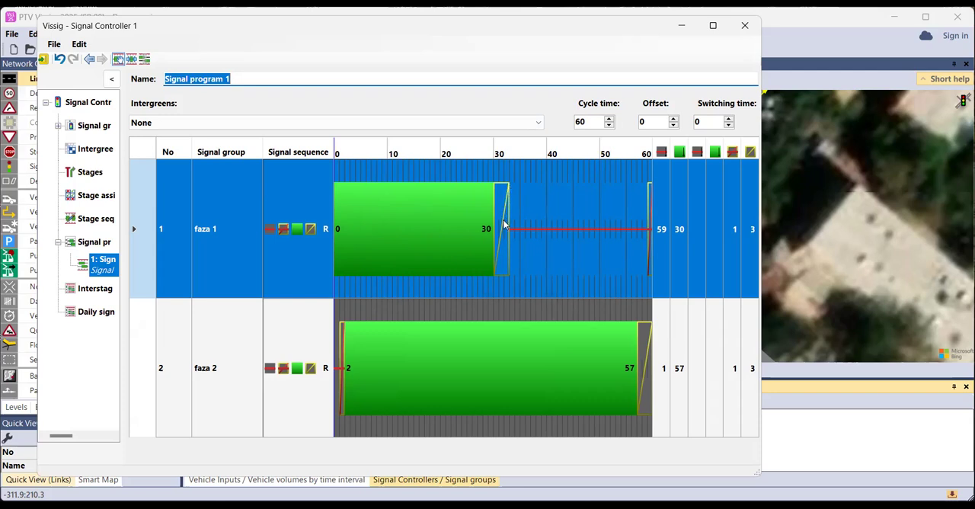
pyautogui.moveTo(494, 223); pyautogui.dragTo(501, 224)
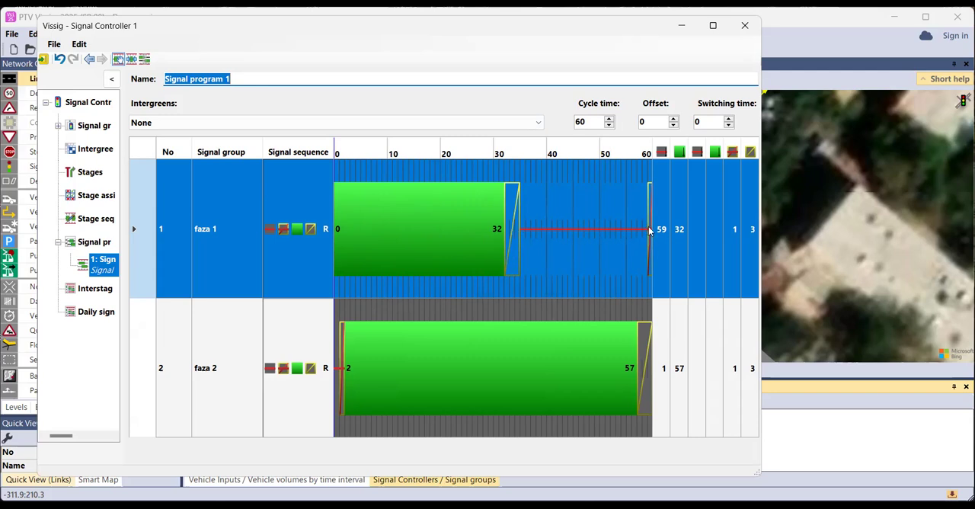
# Move the start of faza 2's green time to 35 s
pyautogui.click(419, 364)
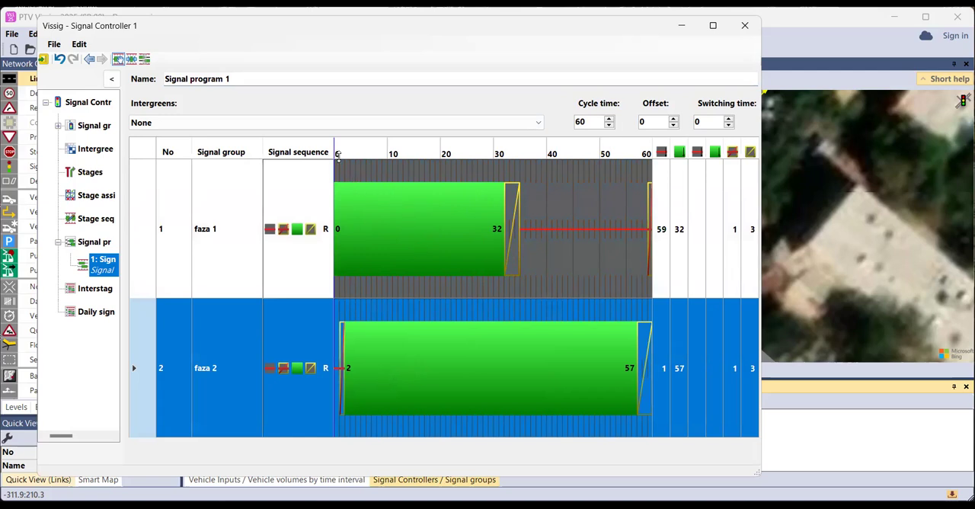
pyautogui.click(367, 369)
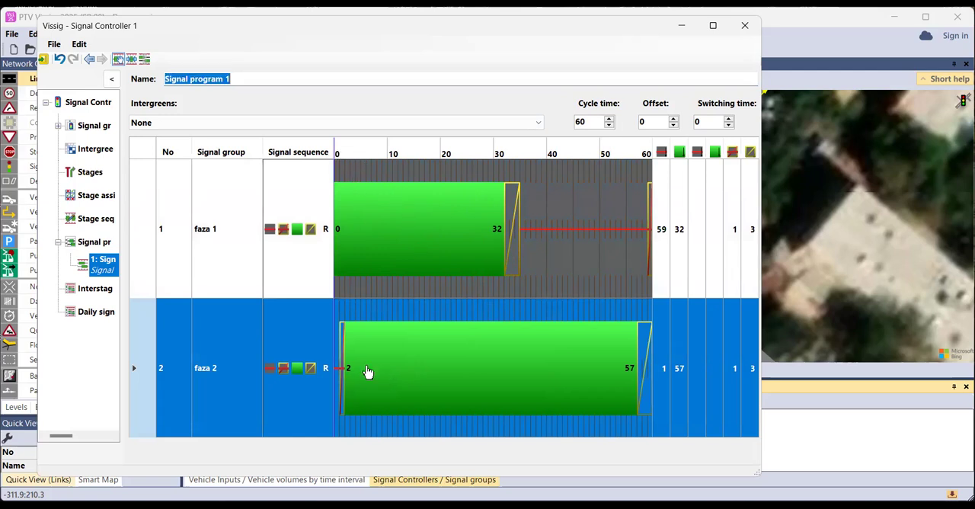
pyautogui.moveTo(345, 367); pyautogui.dragTo(513, 351)
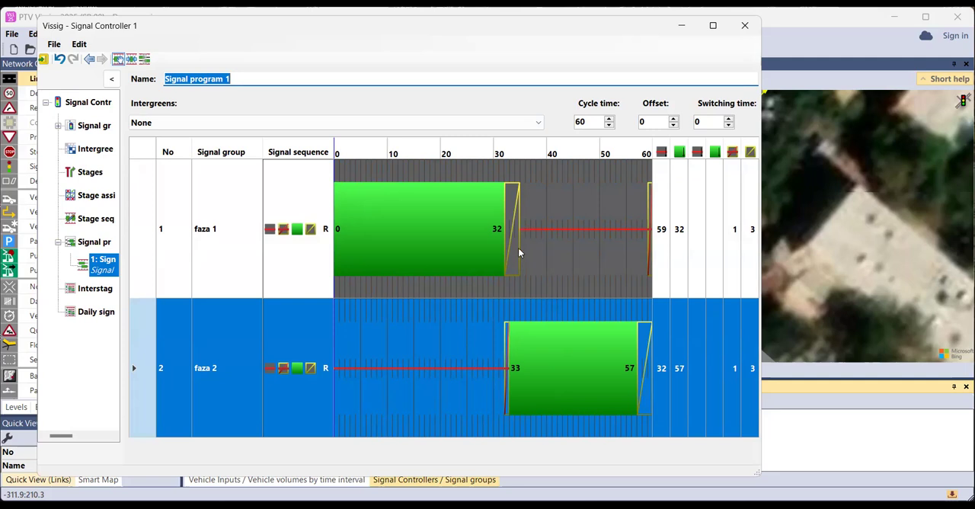
pyautogui.moveTo(509, 369); pyautogui.dragTo(522, 371)
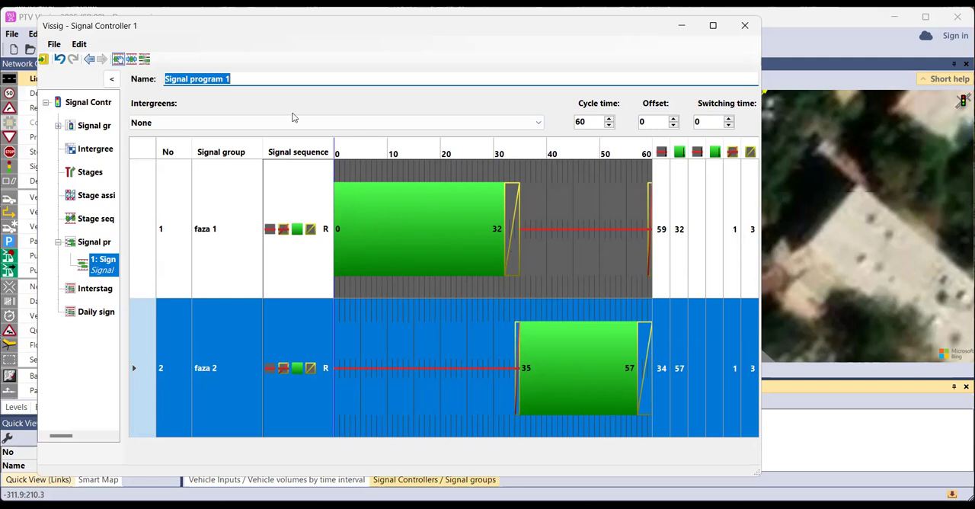
# Save the controller data, return to Vissim and accept the settings of signal controller 1
pyautogui.click(43, 60)
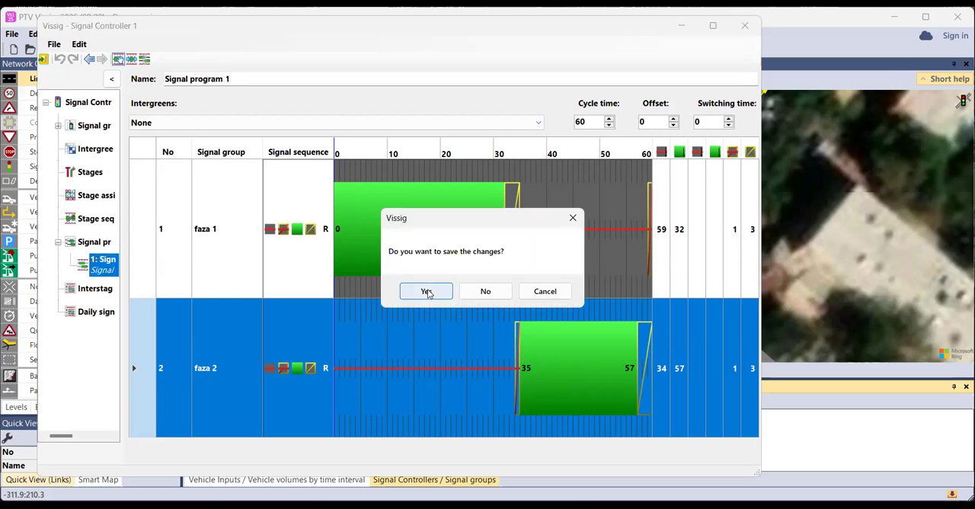
pyautogui.click(427, 292)
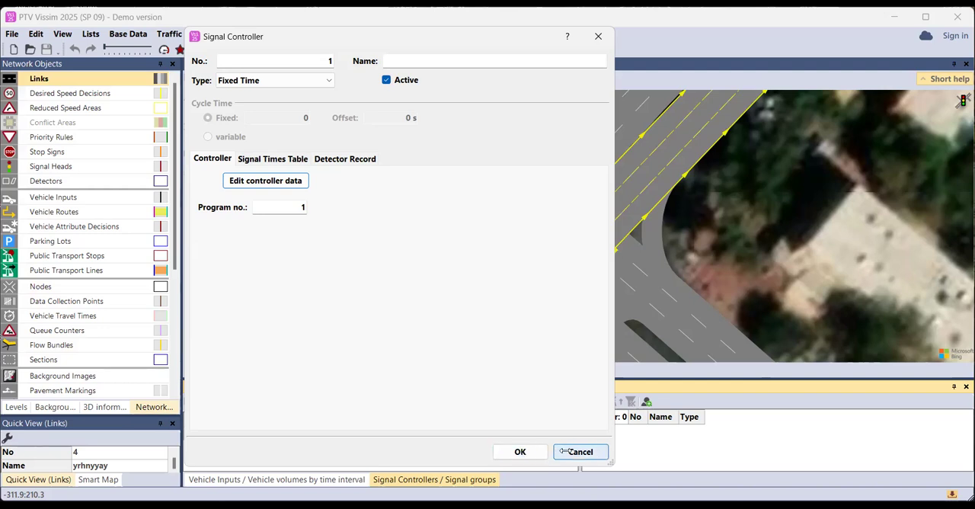
pyautogui.click(536, 451)
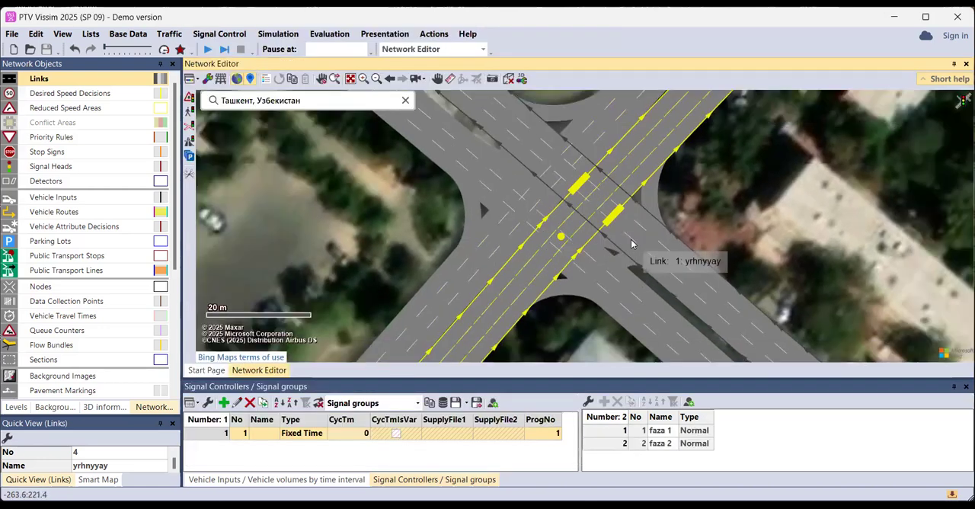
# Add a circular signal head on link 1, lane 1 at 338.81 m, with faza 1 for both the main and the alternative signal group
pyautogui.moveTo(631, 243); pyautogui.dragTo(621, 261)
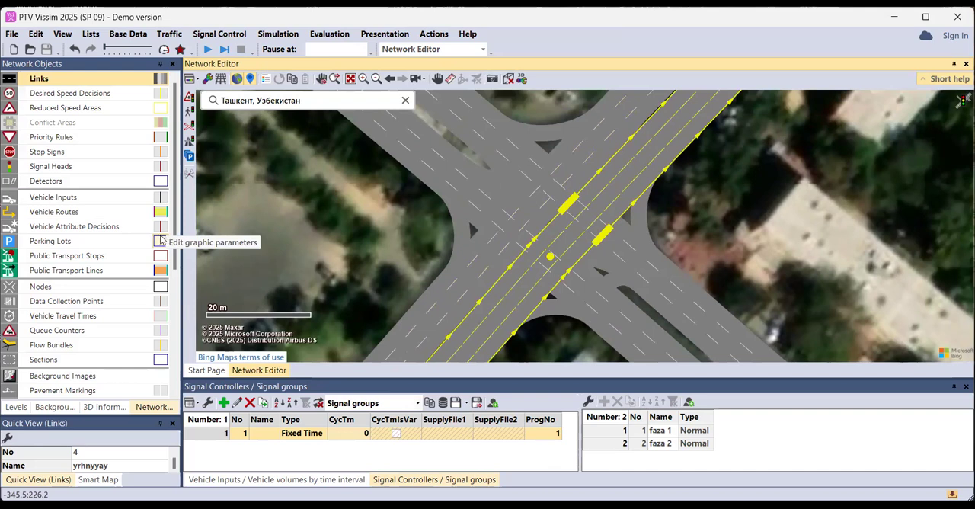
pyautogui.click(80, 169)
pyautogui.click(80, 168)
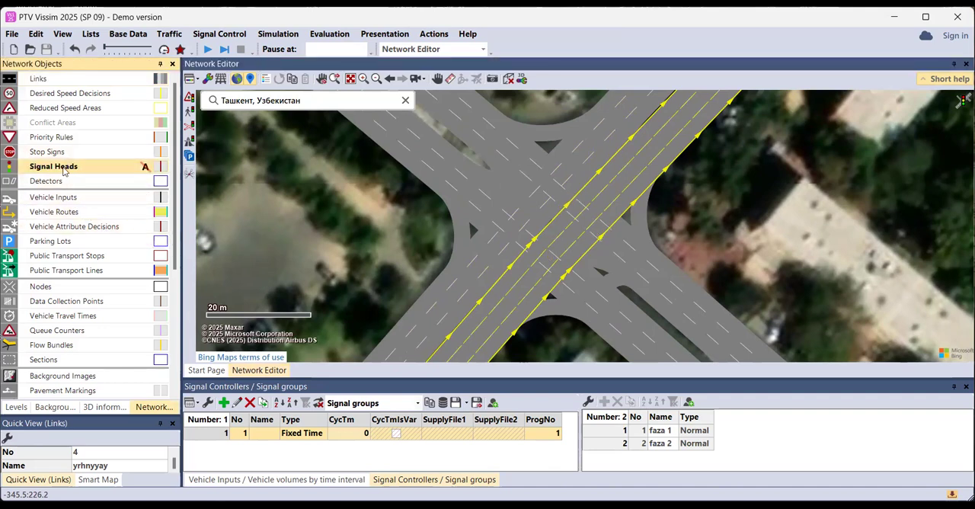
pyautogui.keyDown('ctrl'); pyautogui.rightClick(665, 269); pyautogui.keyUp('ctrl')
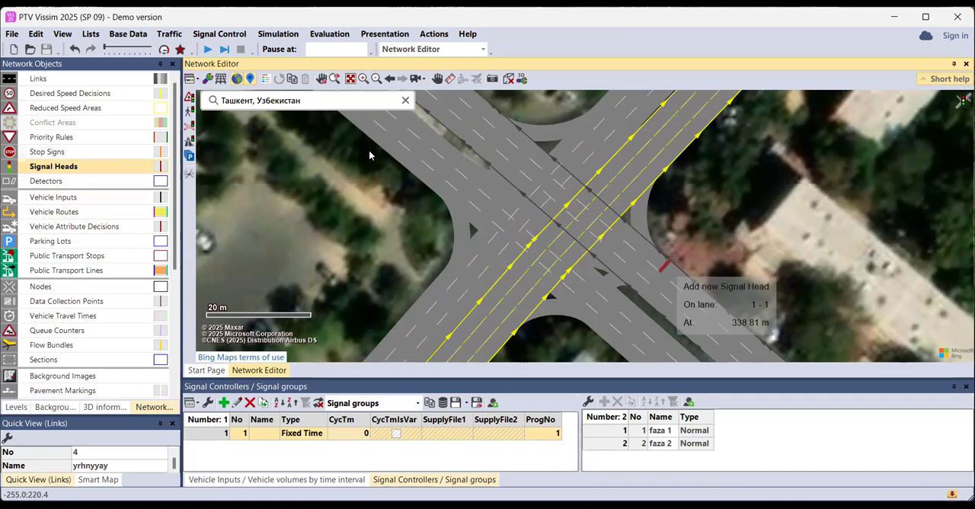
pyautogui.click(304, 88)
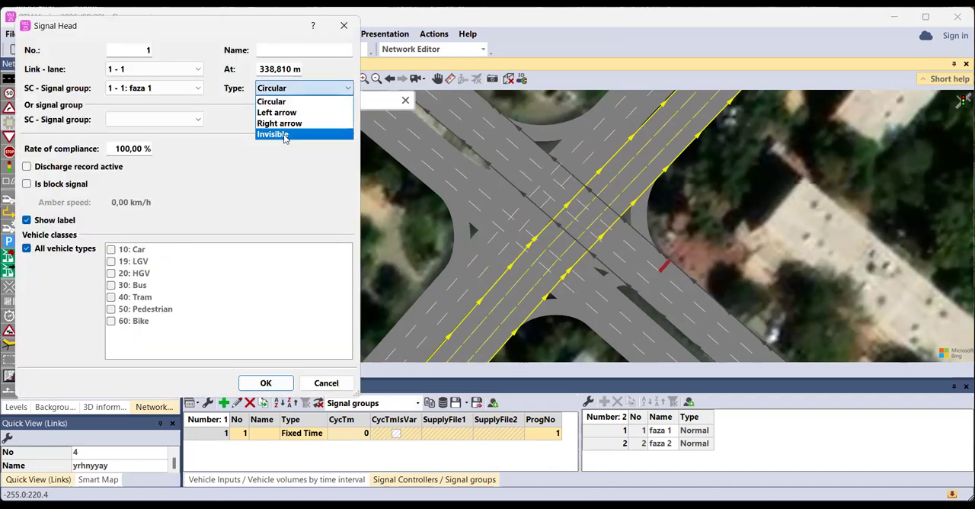
pyautogui.click(289, 91)
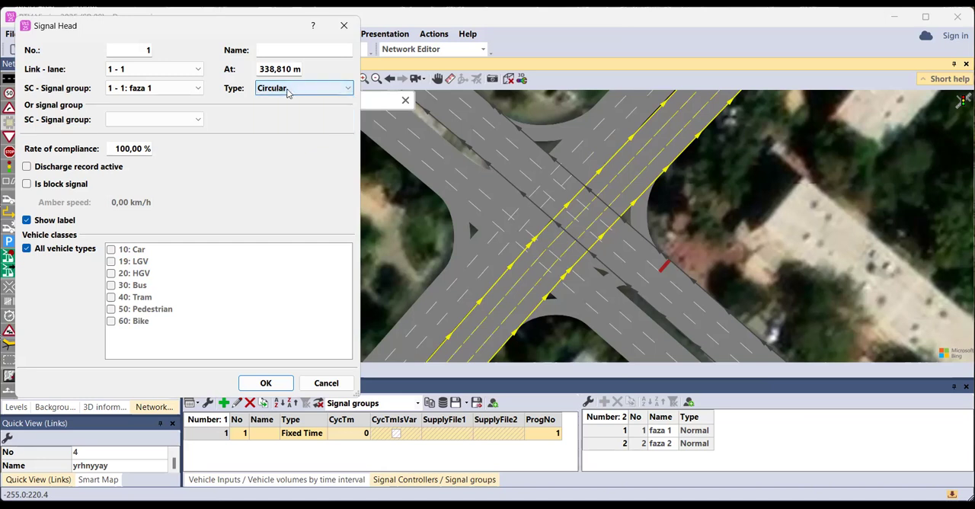
pyautogui.click(191, 91)
pyautogui.click(174, 112)
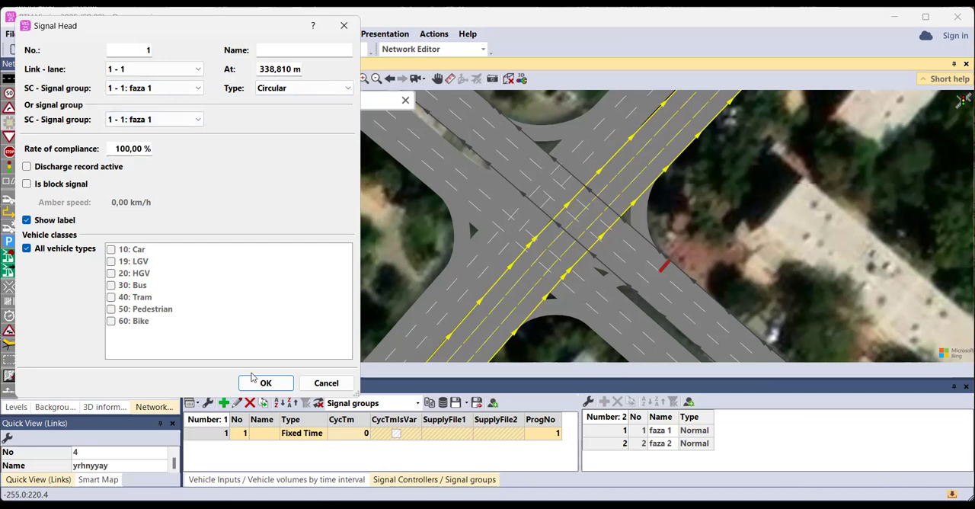
pyautogui.press('Return')
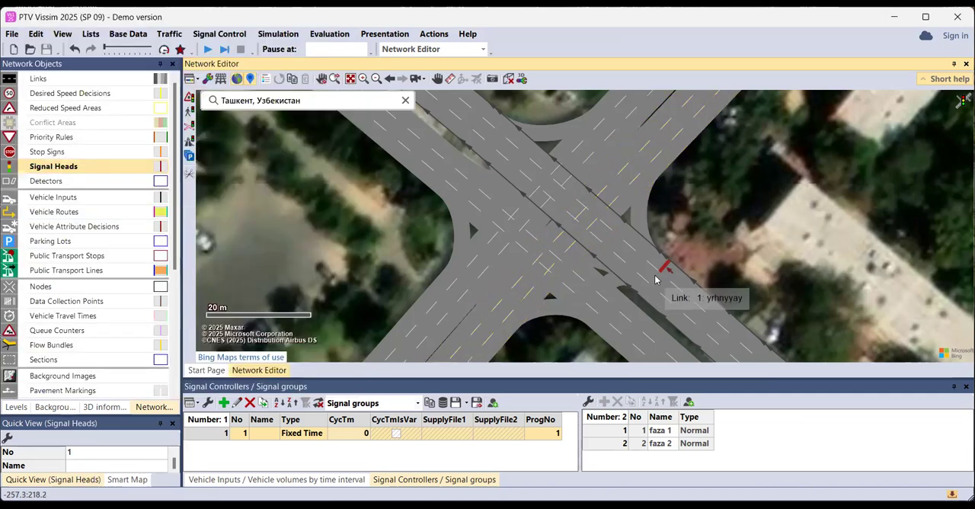
# Add circular signal heads on link 1's lanes 2 and 3 at 338.664 and 338.499 m, with faza 1 for both signal group settings
pyautogui.click(187, 90)
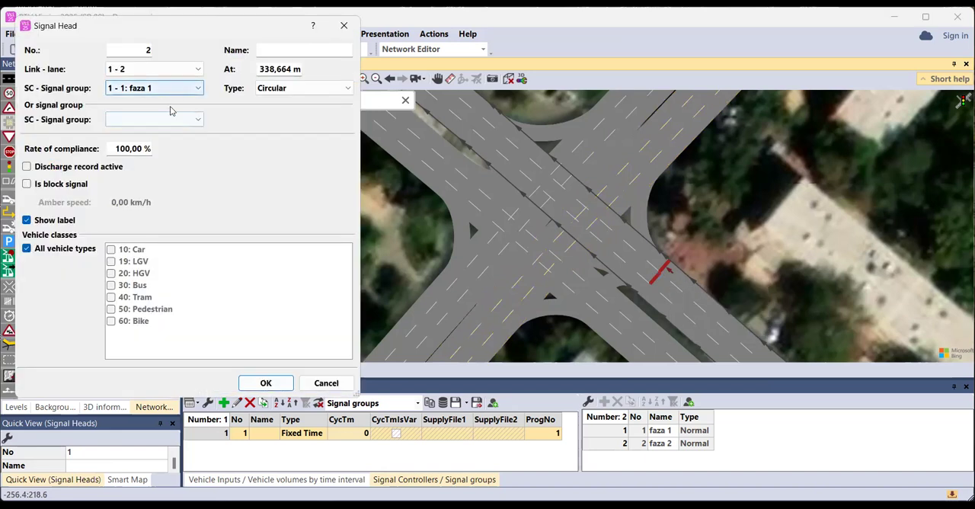
pyautogui.click(172, 121)
pyautogui.click(150, 145)
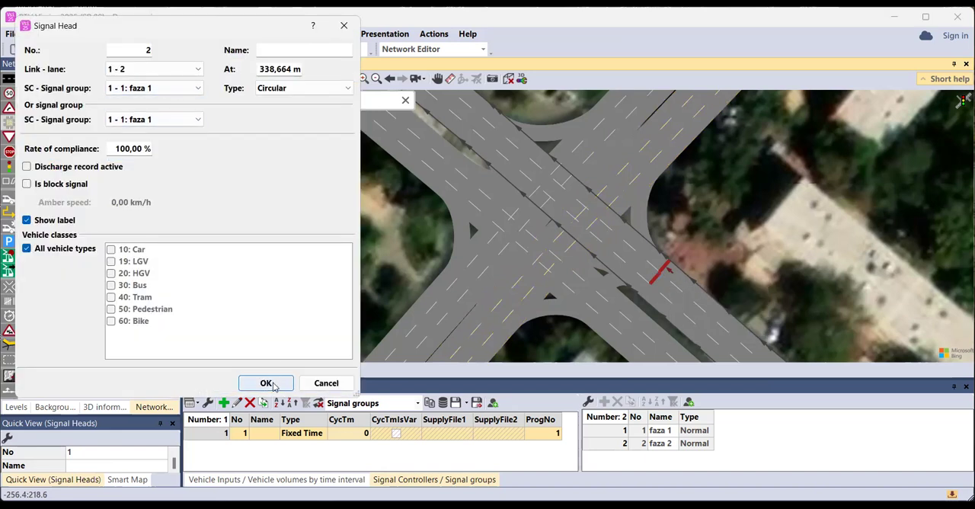
pyautogui.press('Return')
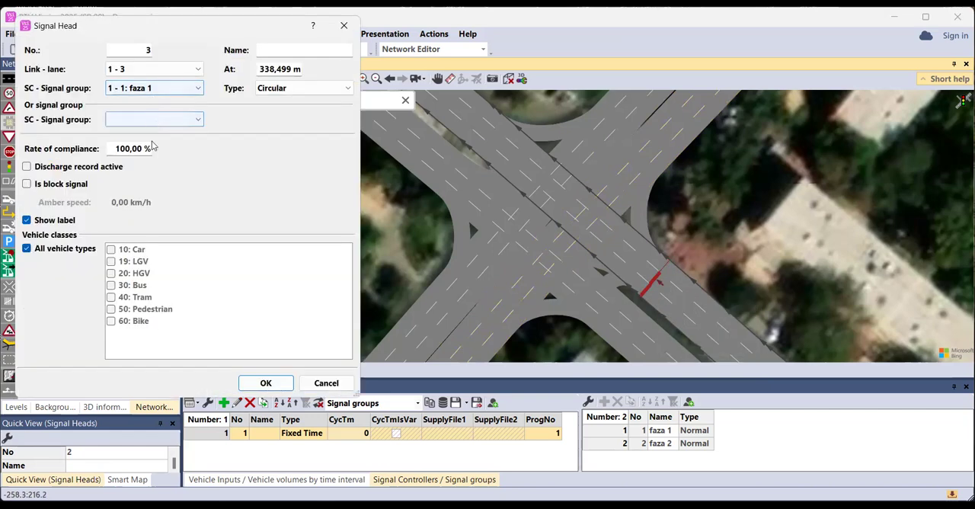
pyautogui.click(152, 143)
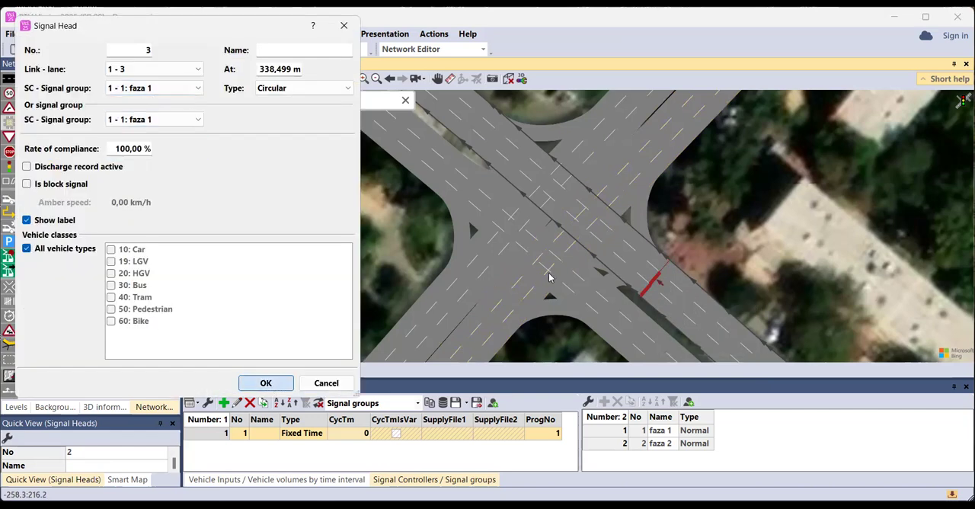
pyautogui.press('Return')
# Inspect the signal heads placed across link 1's lanes and locate link 2's approach to the intersection
pyautogui.scroll(2, 647, 286)
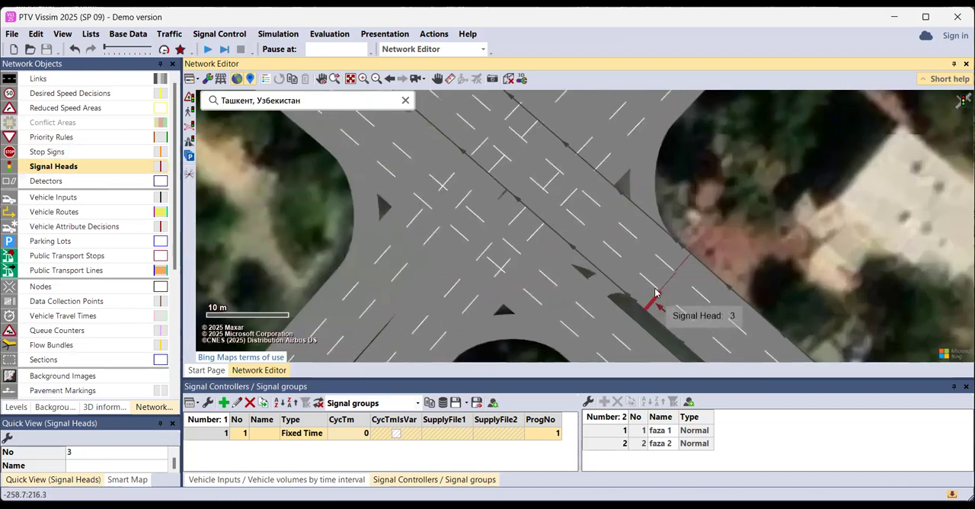
pyautogui.scroll(1, 667, 290)
pyautogui.moveTo(681, 258); pyautogui.dragTo(644, 270)
pyautogui.scroll(-2, 678, 276)
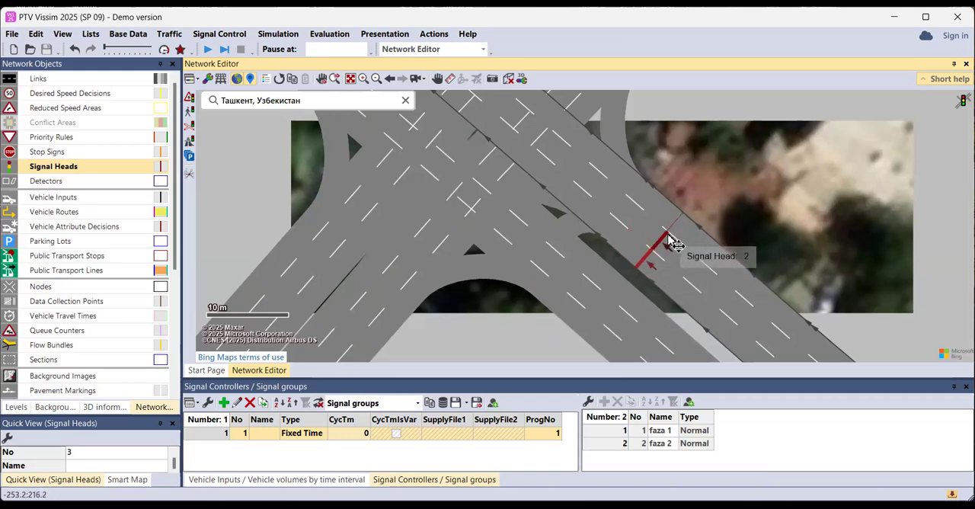
pyautogui.scroll(-2, 583, 186)
pyautogui.moveTo(583, 186); pyautogui.dragTo(452, 249)
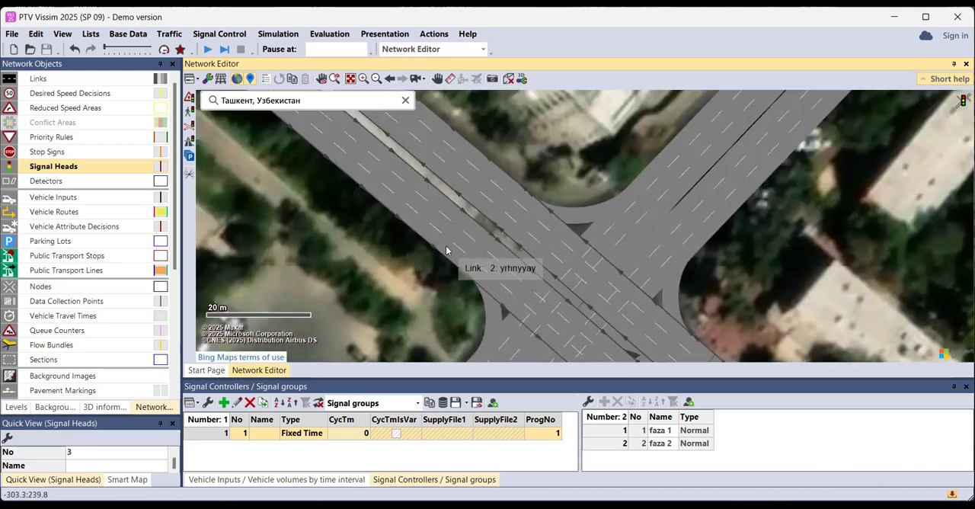
# Add a circular signal head on link 2, lane 1 at 290.455 m, with faza 1 for both the main and the alternative signal group
pyautogui.rightClick(447, 248)
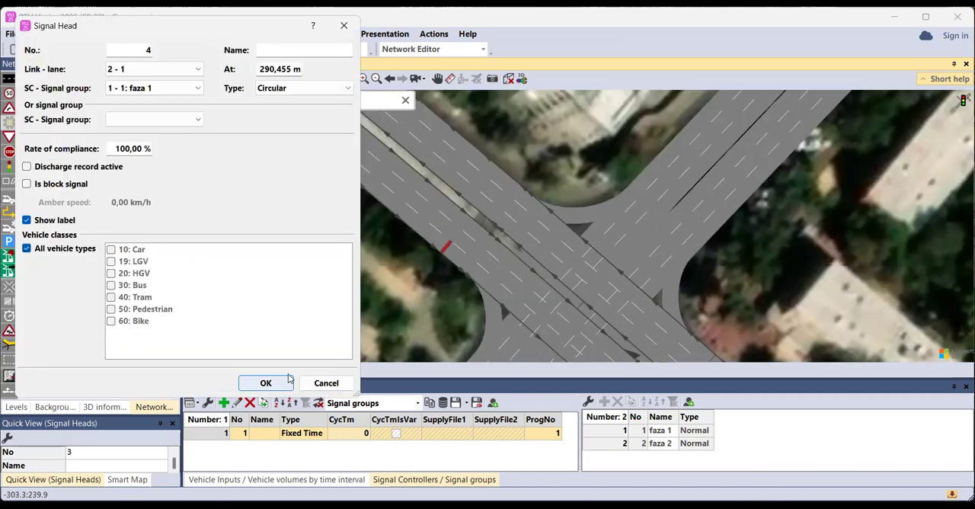
pyautogui.click(185, 120)
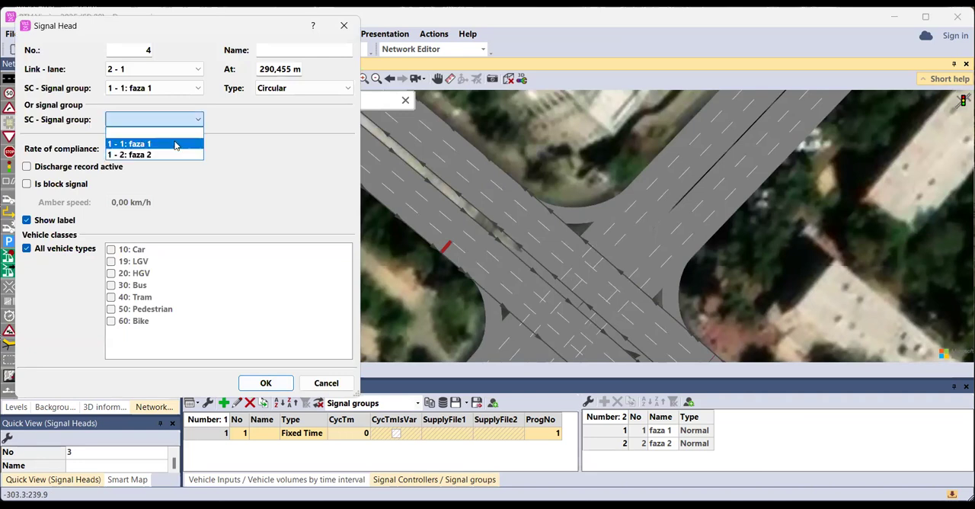
pyautogui.click(175, 143)
pyautogui.press('Return')
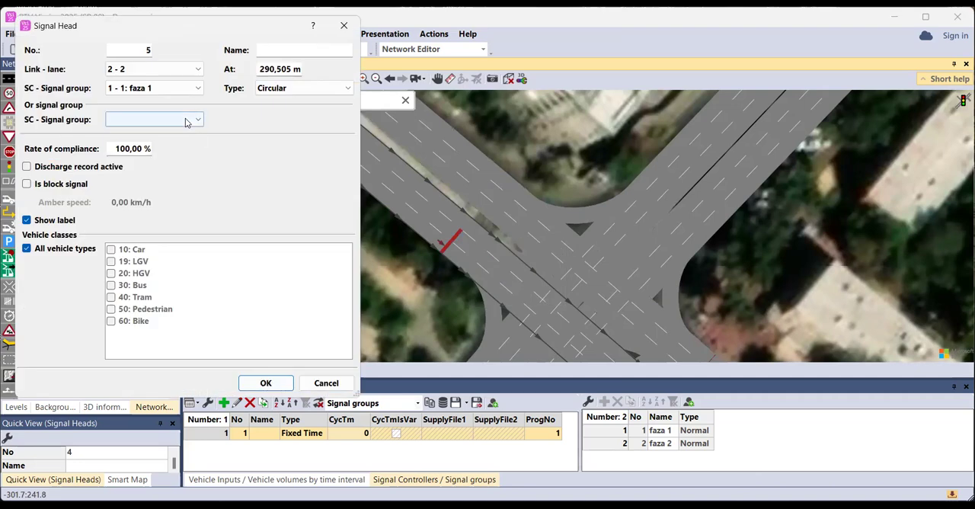
# Add circular signal heads on link 2's lanes 2 and 3 at 290.505 and 290.295 m, with faza 1 for both signal group settings
pyautogui.click(186, 120)
pyautogui.click(174, 144)
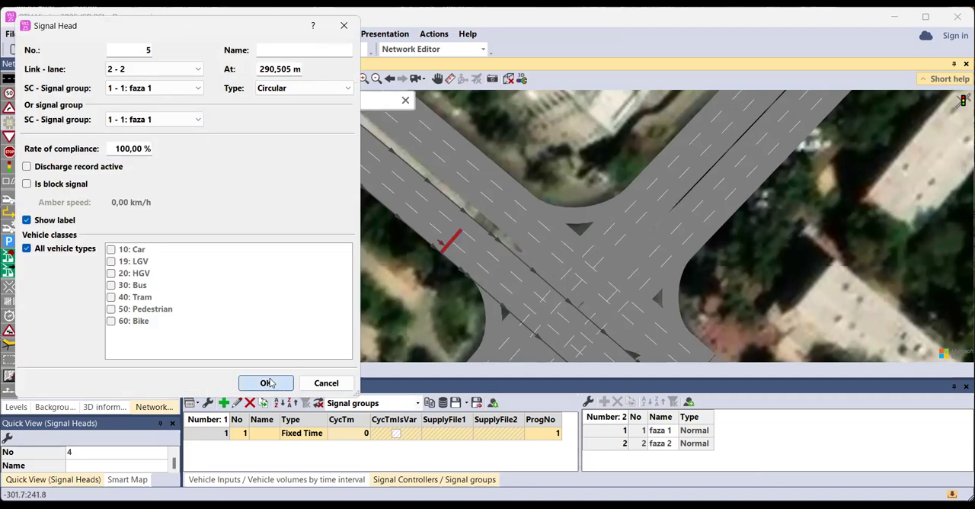
pyautogui.press('Return')
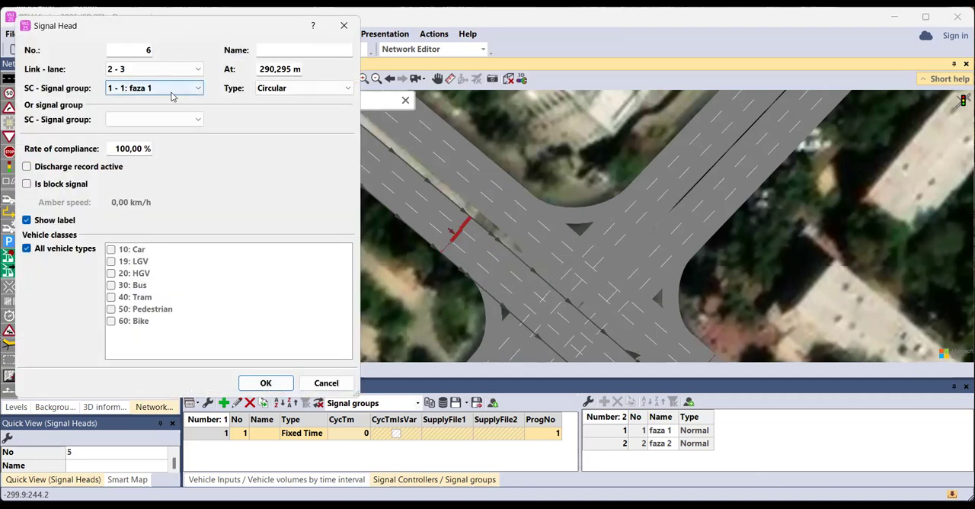
pyautogui.click(168, 121)
pyautogui.click(166, 144)
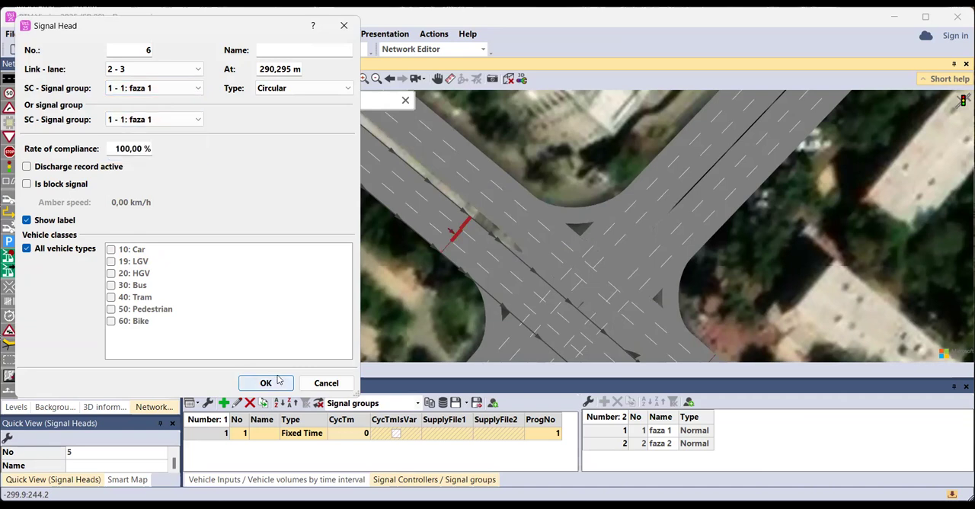
pyautogui.click(266, 383)
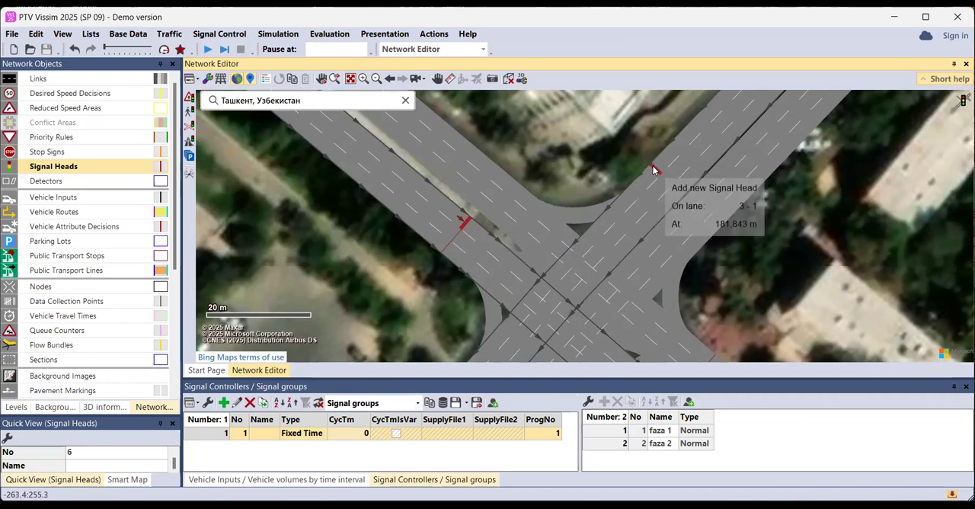
# Add a circular signal head on link 3, lane 1 at 181.843 m, with faza 2 for both the main and the alternative signal group
pyautogui.rightClick(531, 169)
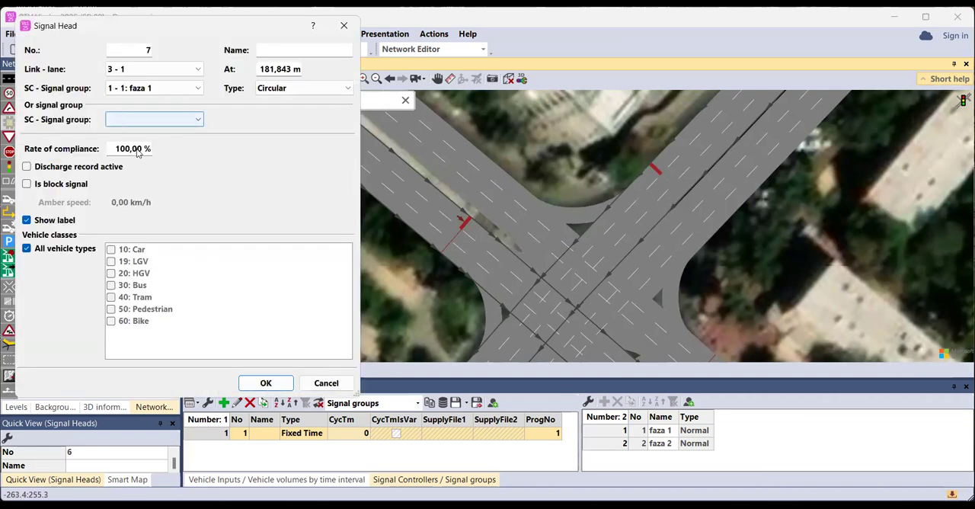
pyautogui.click(145, 119)
pyautogui.click(160, 153)
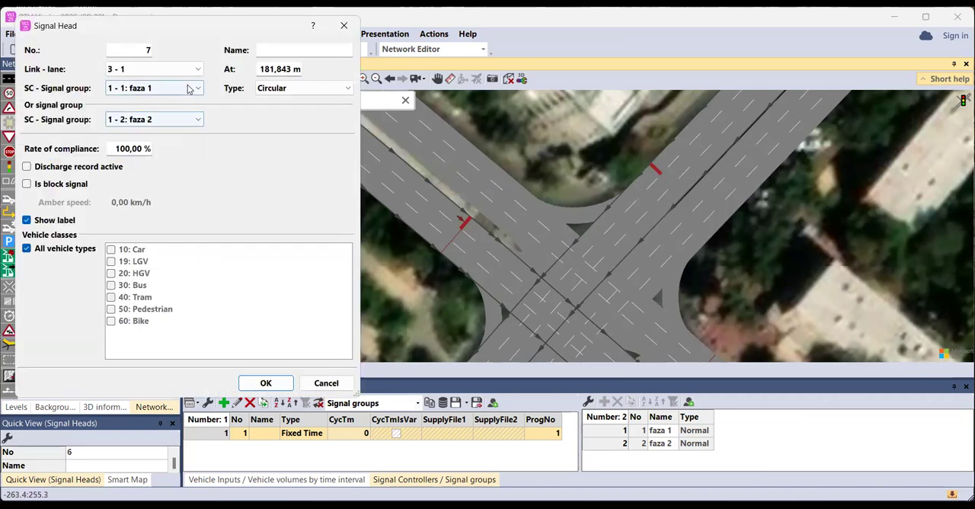
pyautogui.click(191, 88)
pyautogui.click(182, 124)
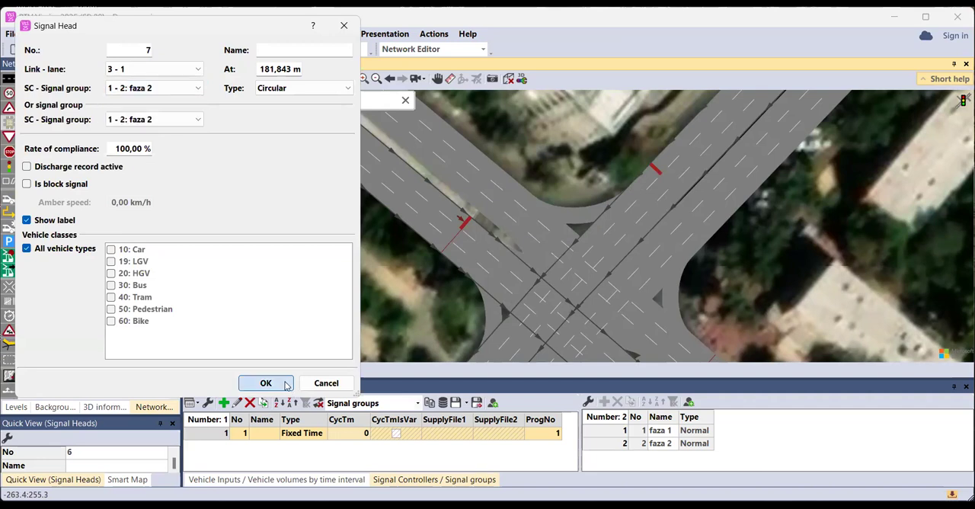
pyautogui.press('Return')
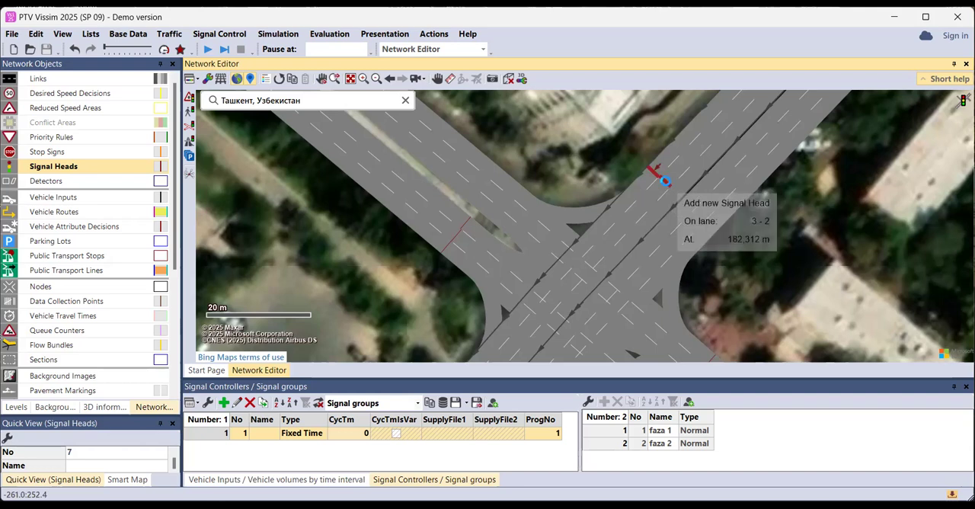
# Add a circular signal head on link 3, lane 2 at 182.312 m, with faza 2 for both signal group settings
pyautogui.click(665, 184)
pyautogui.click(160, 89)
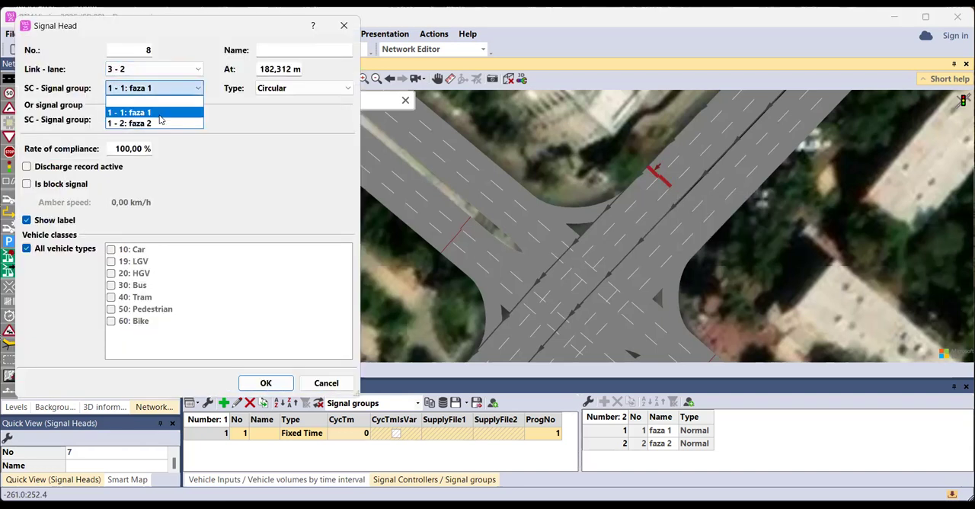
pyautogui.click(163, 123)
pyautogui.click(160, 119)
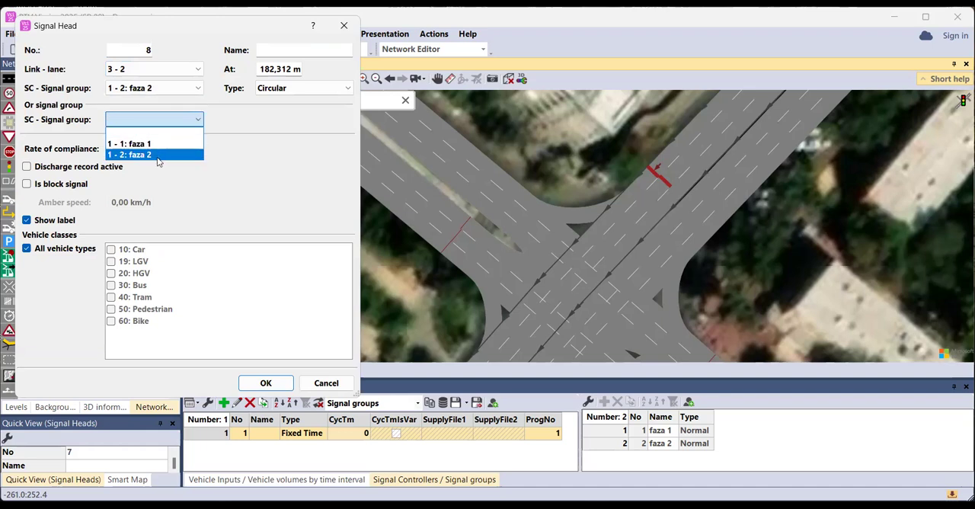
pyautogui.click(158, 155)
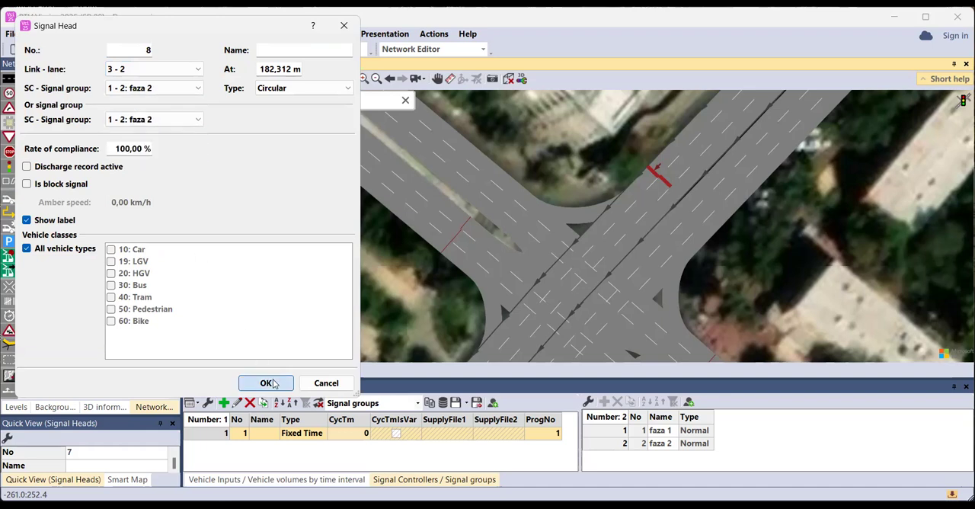
pyautogui.press('Return')
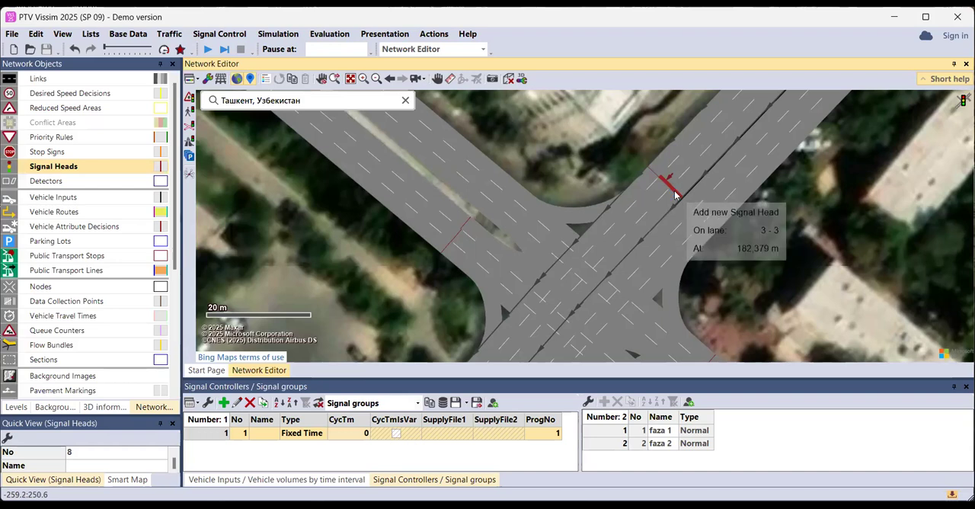
# Add a circular signal head on link 3, lane 3 at 182.379 m, with faza 2 for both signal group settings, and clear the selection
pyautogui.rightClick(674, 194)
pyautogui.click(168, 92)
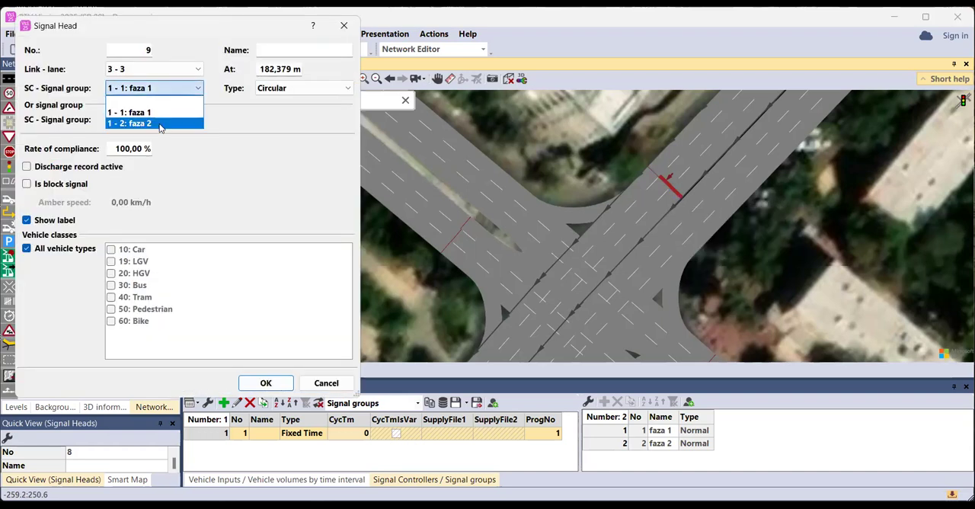
pyautogui.click(161, 122)
pyautogui.click(157, 119)
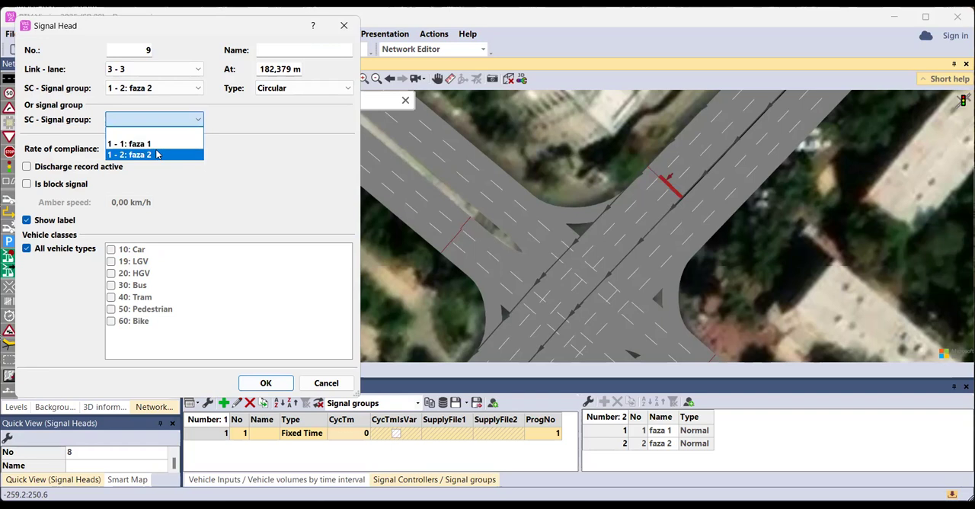
pyautogui.click(159, 154)
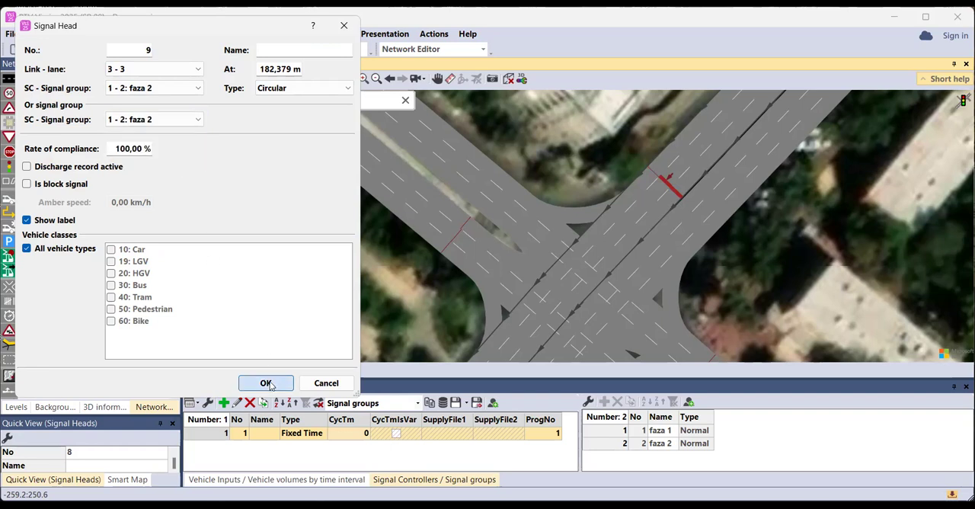
pyautogui.press('Return')
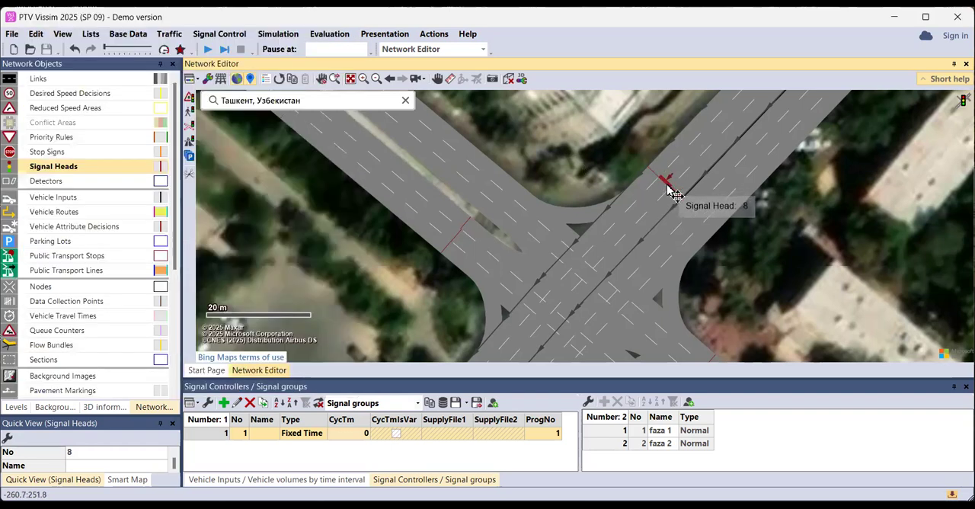
pyautogui.moveTo(667, 190); pyautogui.dragTo(667, 190)
pyautogui.click(597, 181)
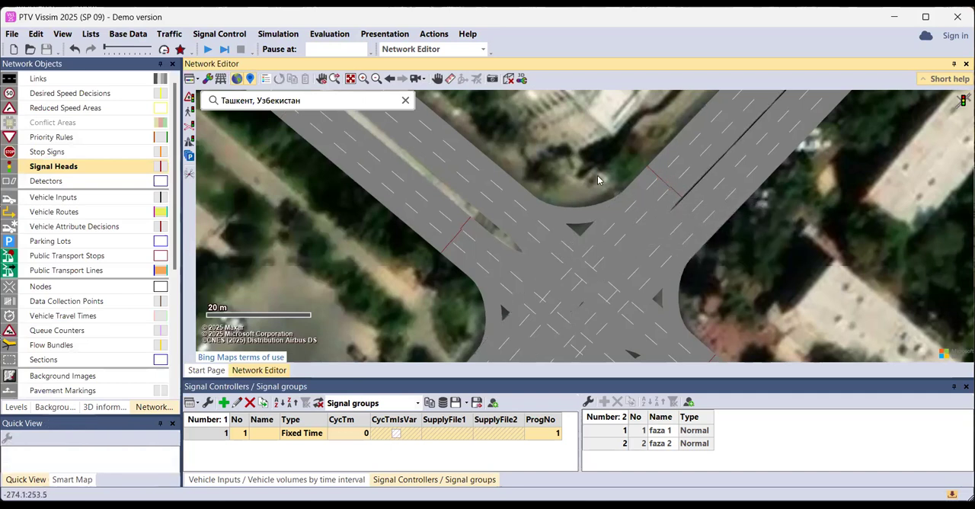
# Add a circular signal head on link 4, lane 1 at 171.942 m, with faza 2 for both the main and the alternative signal group
pyautogui.scroll(2, 592, 191)
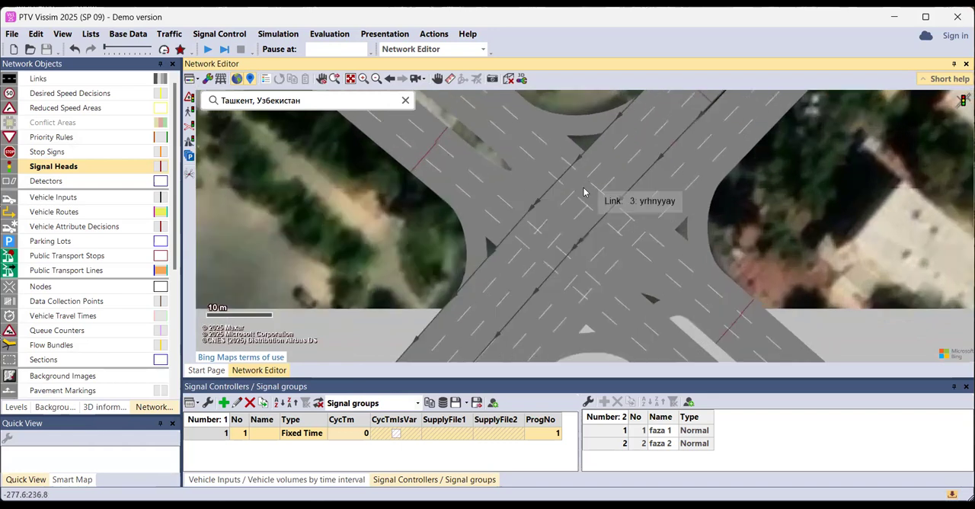
pyautogui.moveTo(562, 214); pyautogui.dragTo(587, 148)
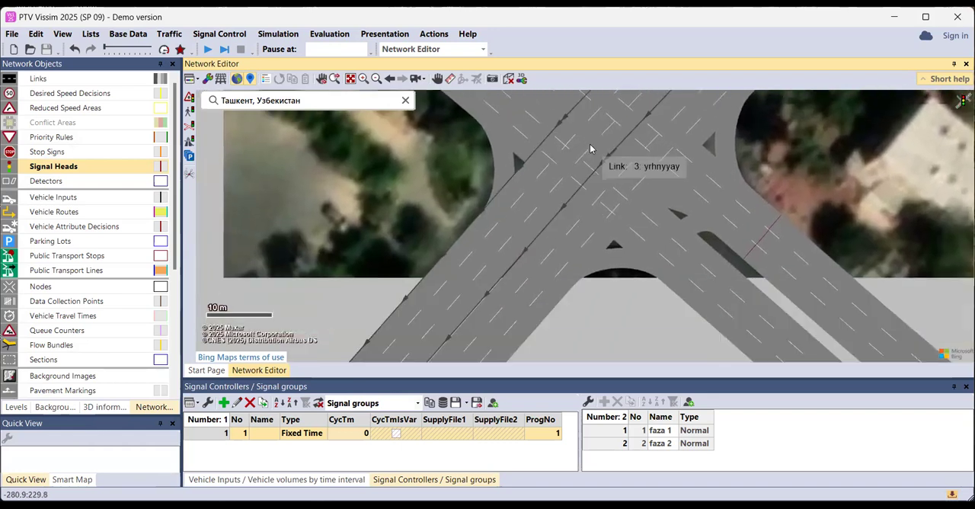
pyautogui.rightClick(536, 296)
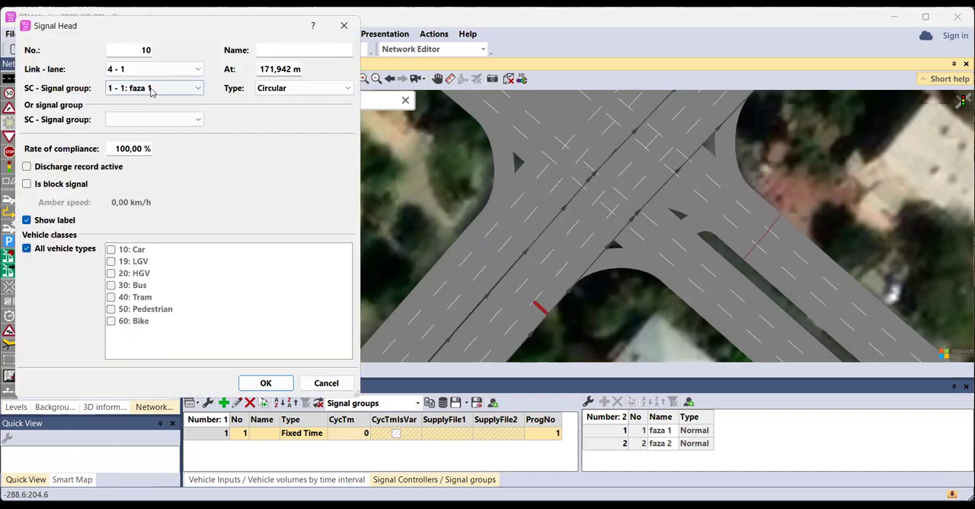
pyautogui.click(150, 89)
pyautogui.click(149, 121)
pyautogui.click(150, 120)
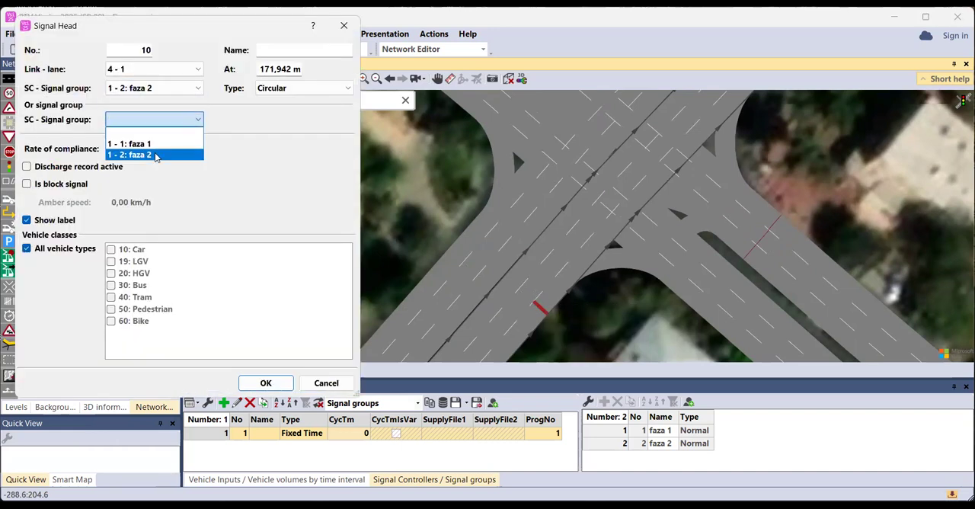
pyautogui.press('Return')
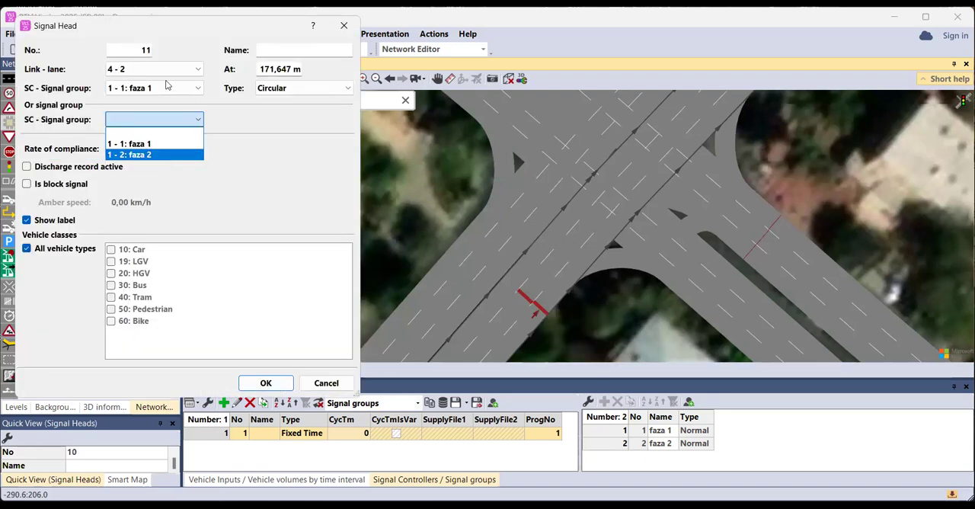
# Add a circular signal head on link 4, lane 2 at 171.647 m, with faza 2 for both signal group settings
pyautogui.click(168, 88)
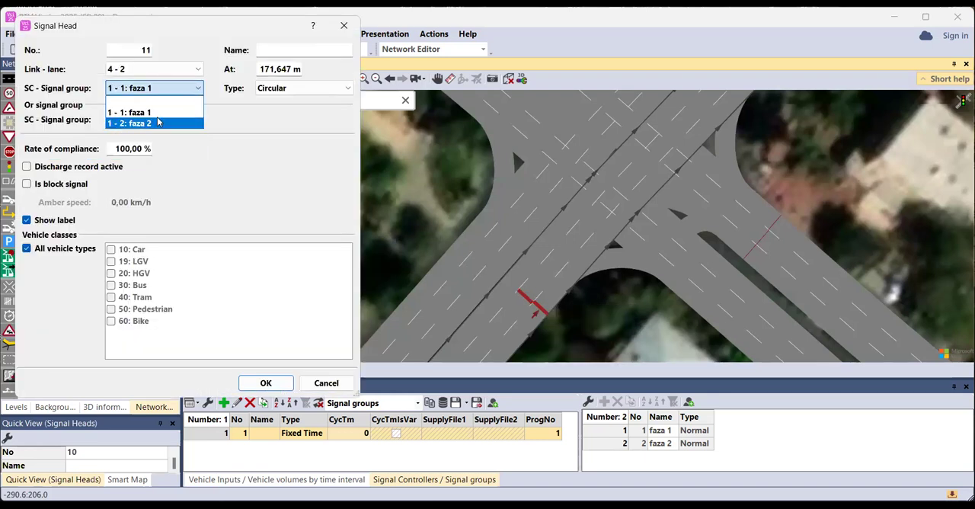
pyautogui.click(186, 111)
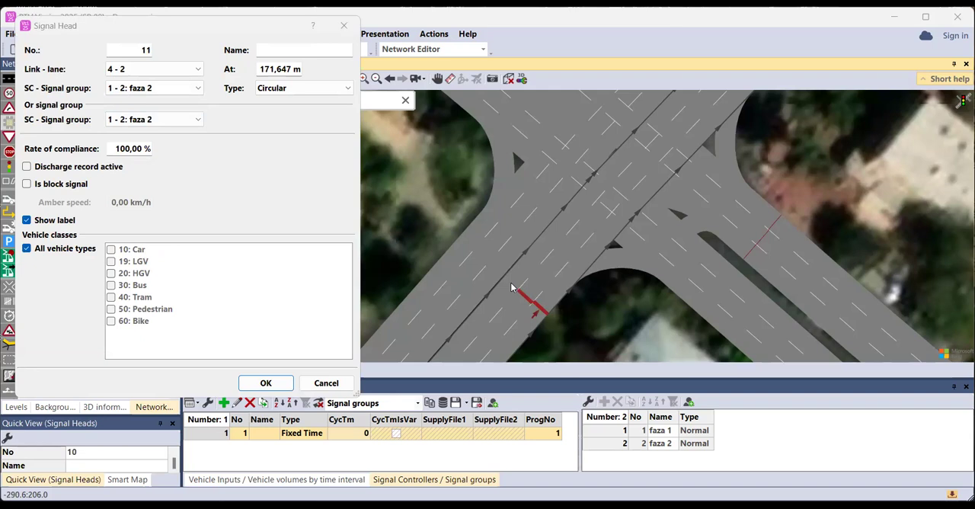
pyautogui.click(278, 383)
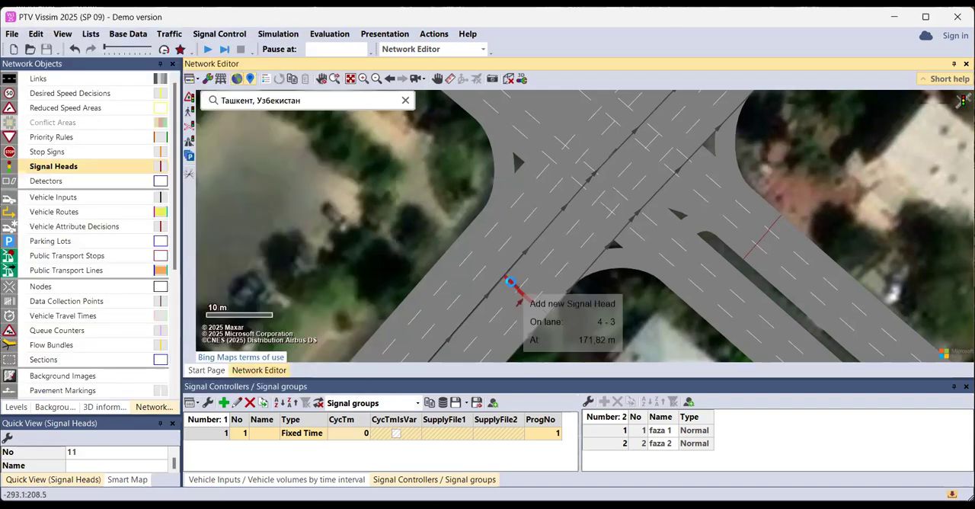
# Add a circular signal head on link 4, lane 3 at 171.820 m, with faza 2 for both signal group settings
pyautogui.rightClick(510, 282)
pyautogui.click(155, 122)
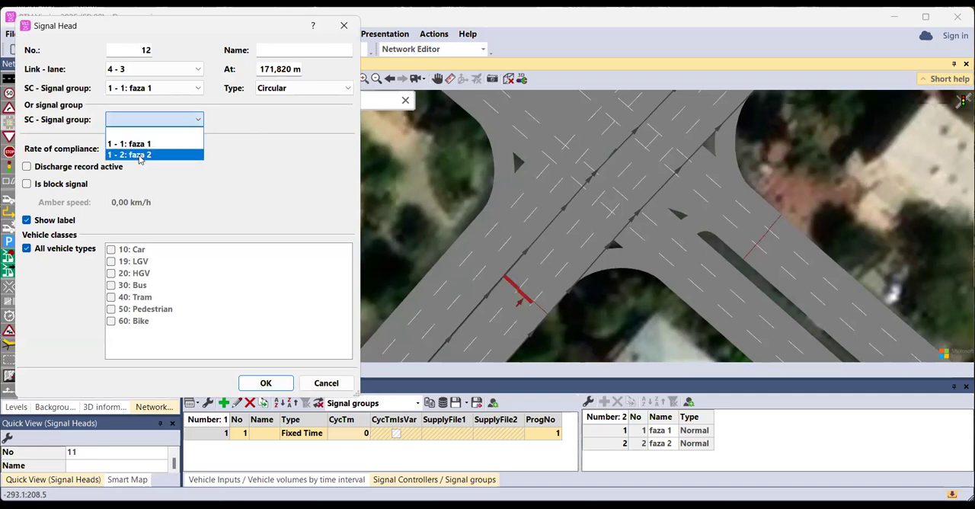
pyautogui.click(167, 92)
pyautogui.click(160, 123)
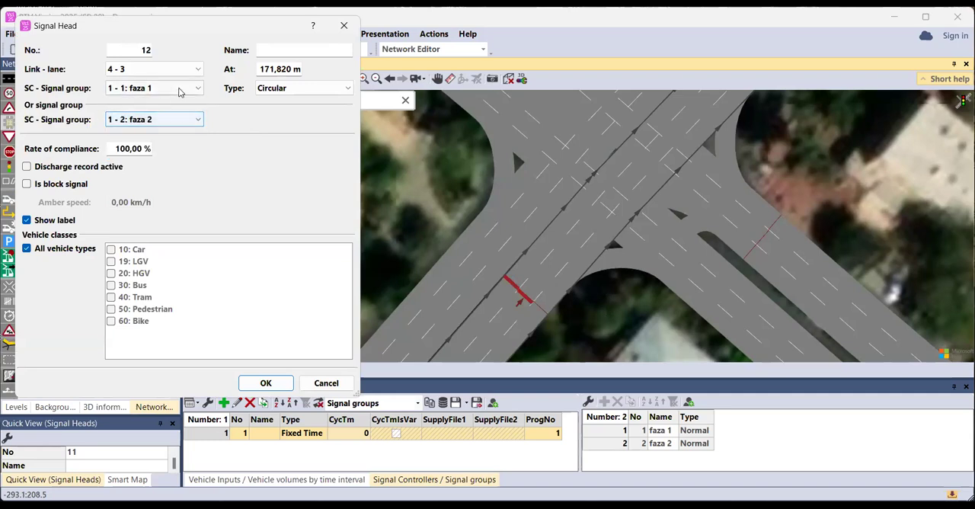
pyautogui.click(156, 88)
pyautogui.click(158, 122)
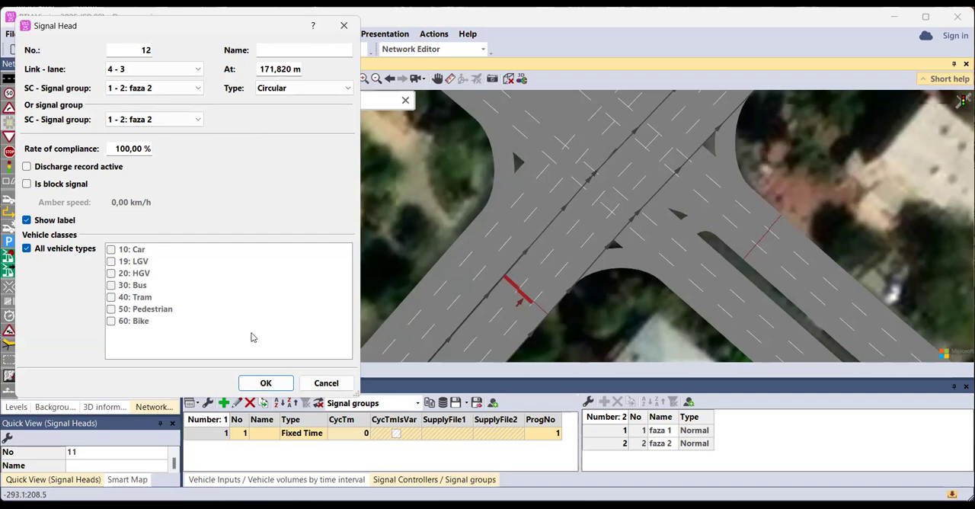
pyautogui.click(266, 383)
# Start the simulation with the signal heads on all four approaches and switch the network view to 3D
pyautogui.scroll(-1, 592, 211)
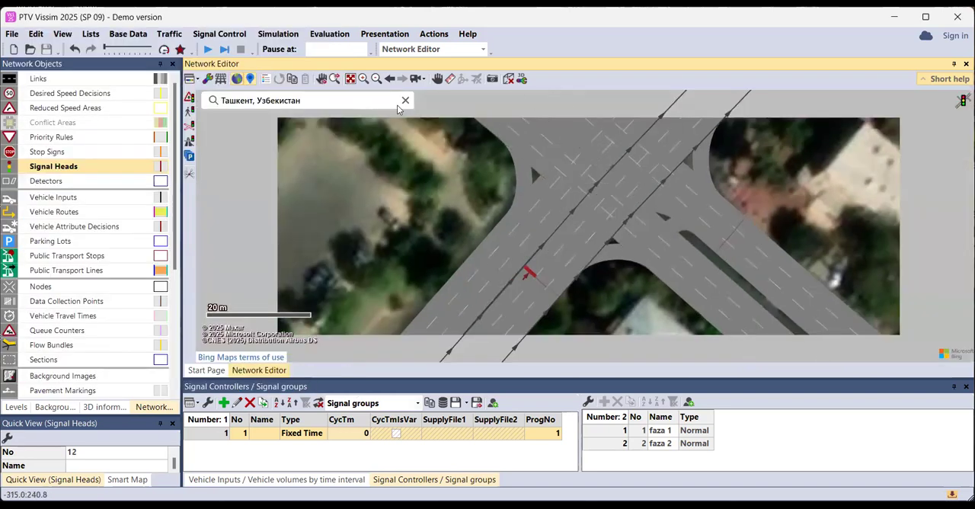
pyautogui.click(212, 56)
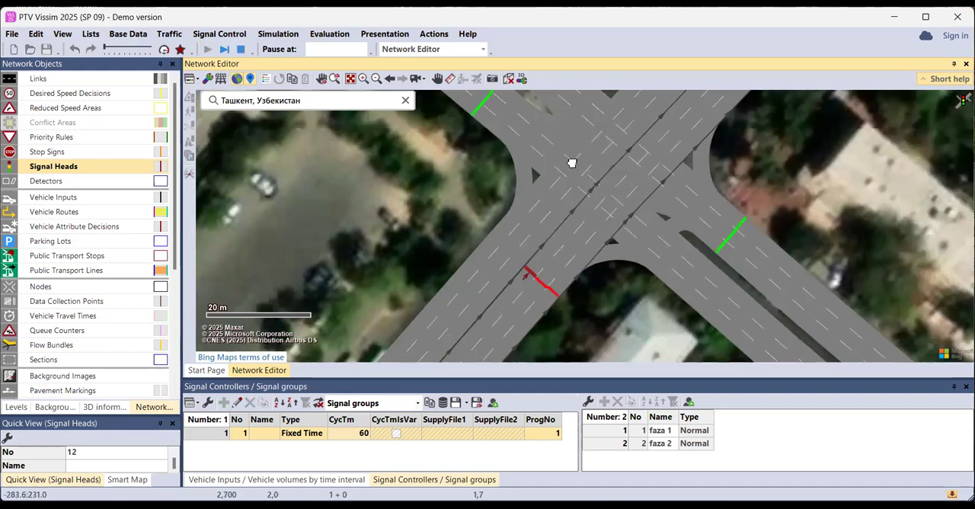
pyautogui.moveTo(579, 160); pyautogui.dragTo(538, 211)
pyautogui.scroll(-1, 655, 141)
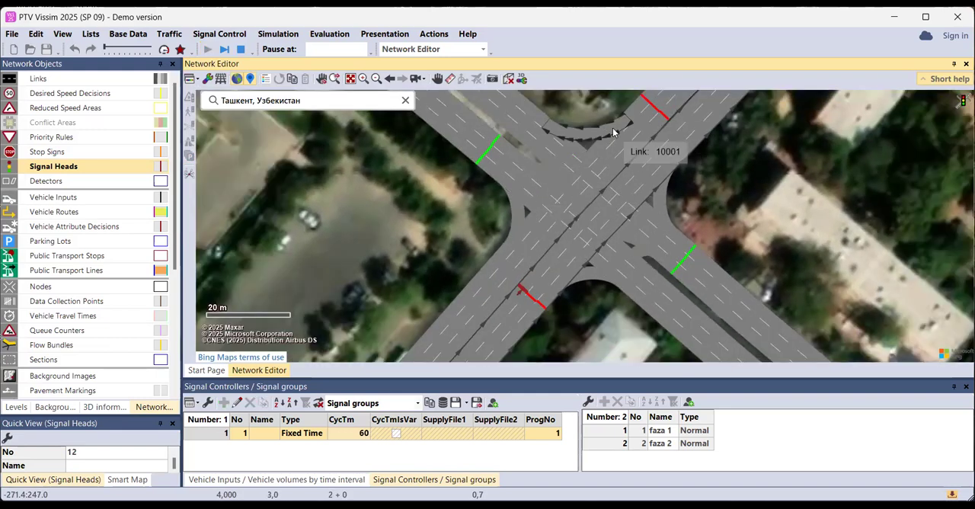
pyautogui.click(510, 81)
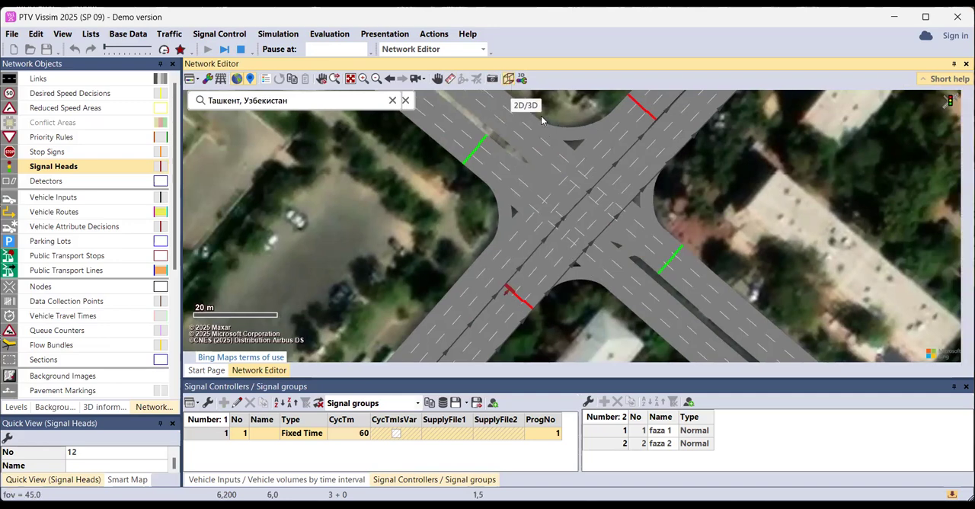
# Fast-forward the simulation briefly in Quick Mode and examine how traffic obeys the signals at the intersection in 3D
pyautogui.click(165, 51)
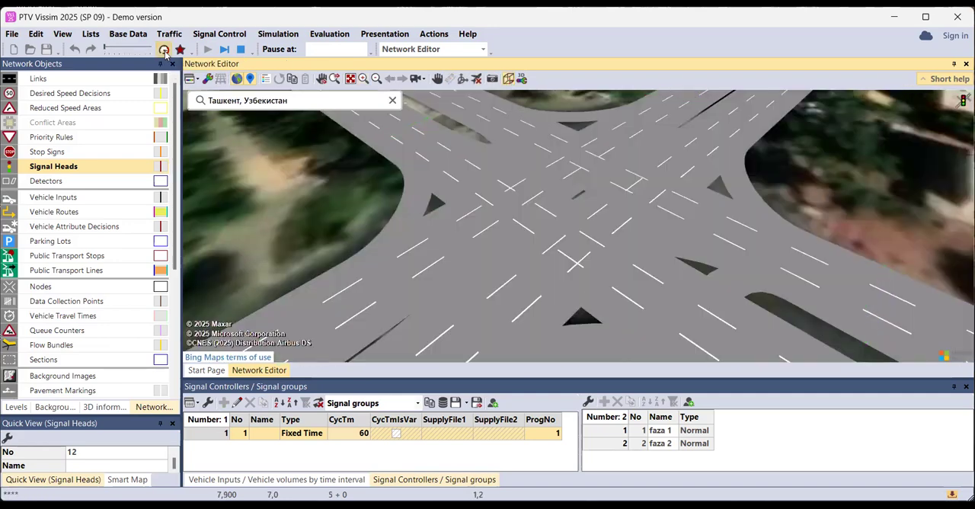
pyautogui.click(164, 49)
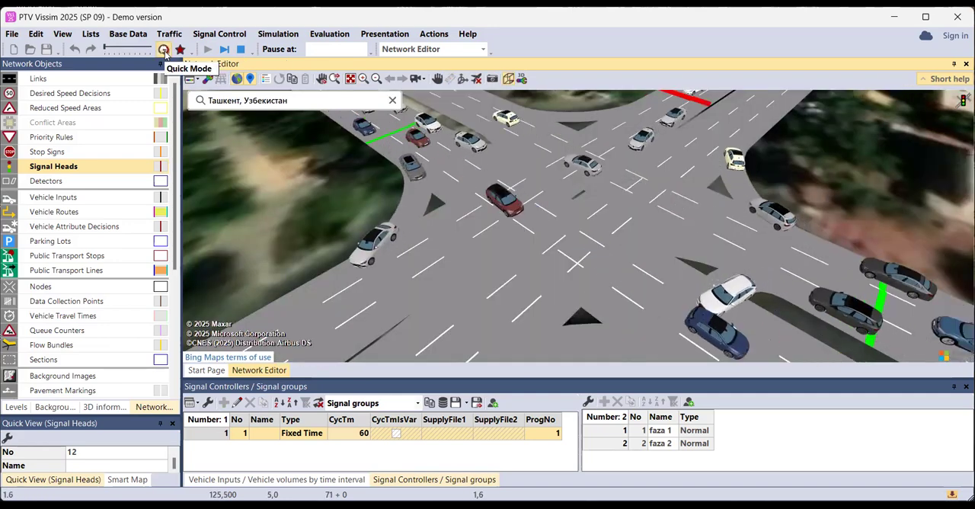
pyautogui.scroll(-3, 614, 207)
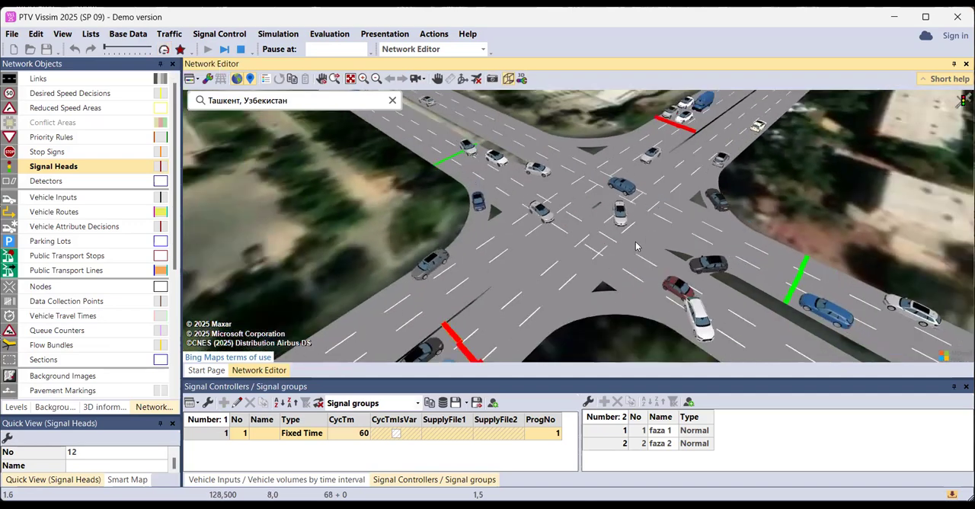
pyautogui.scroll(-2, 614, 207)
pyautogui.scroll(2, 610, 204)
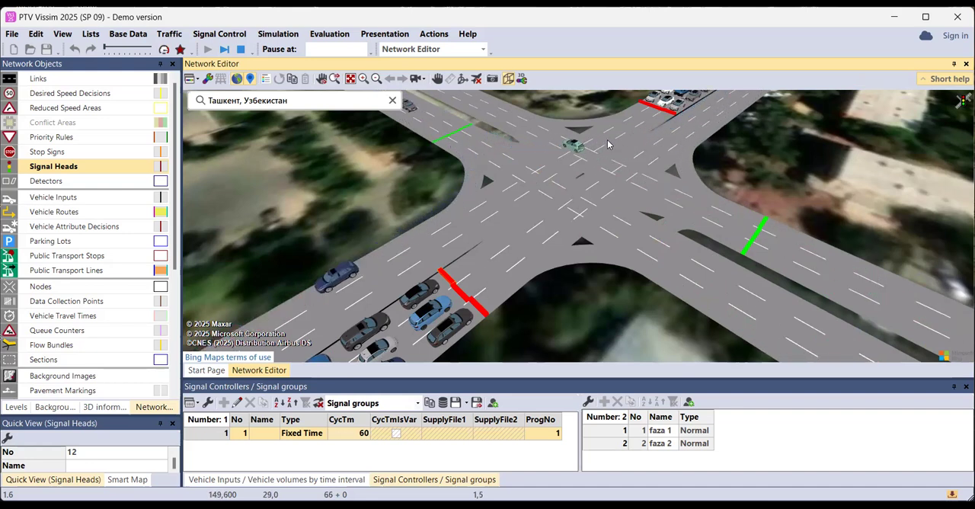
pyautogui.moveTo(619, 143); pyautogui.dragTo(590, 149)
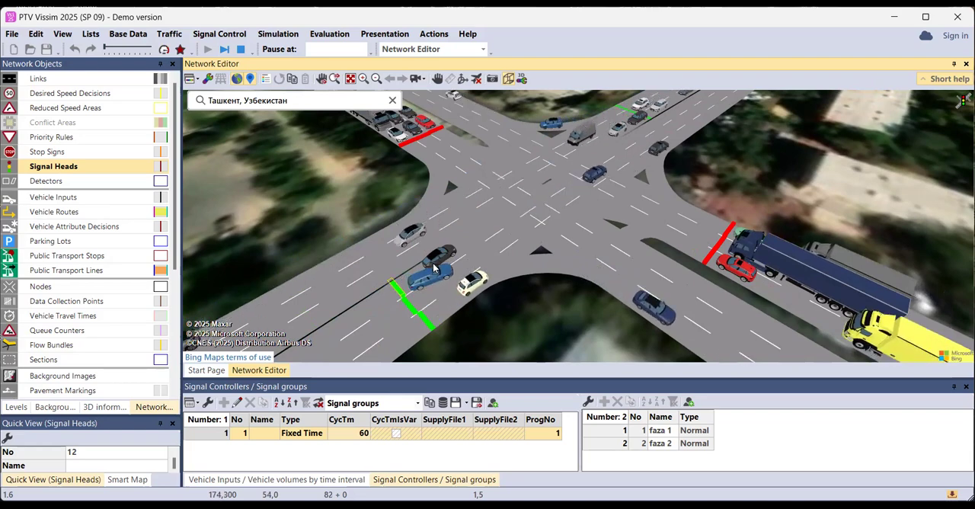
pyautogui.scroll(4, 431, 271)
pyautogui.scroll(-5, 431, 270)
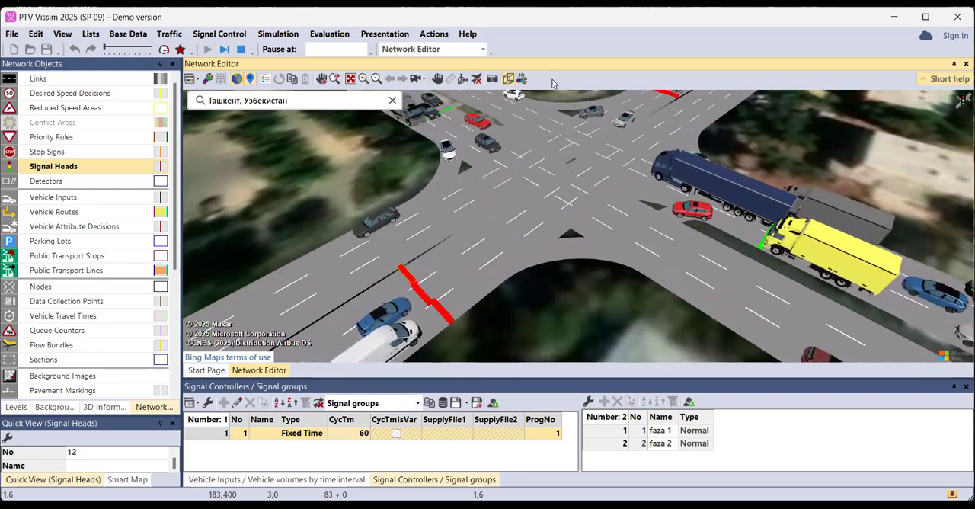
# Return the network view to 2D and stop the simulation
pyautogui.click(508, 81)
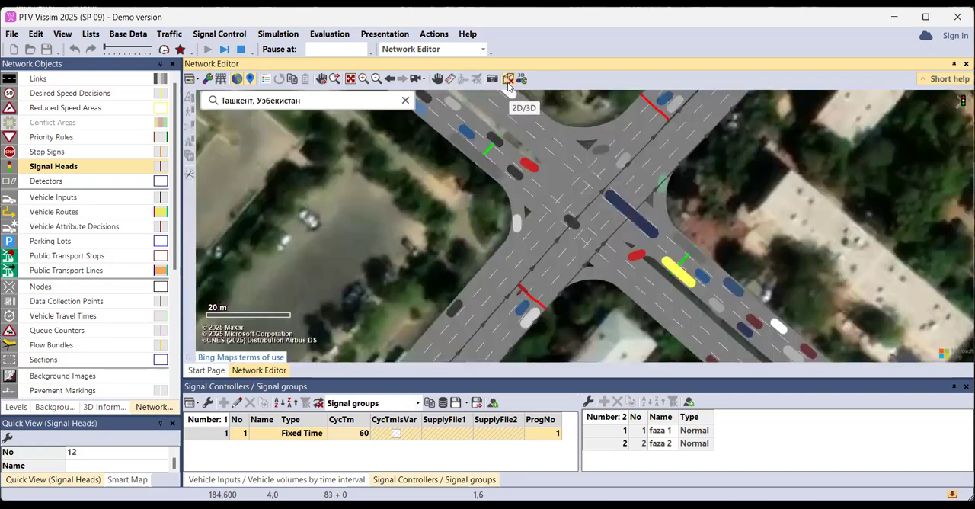
pyautogui.click(241, 49)
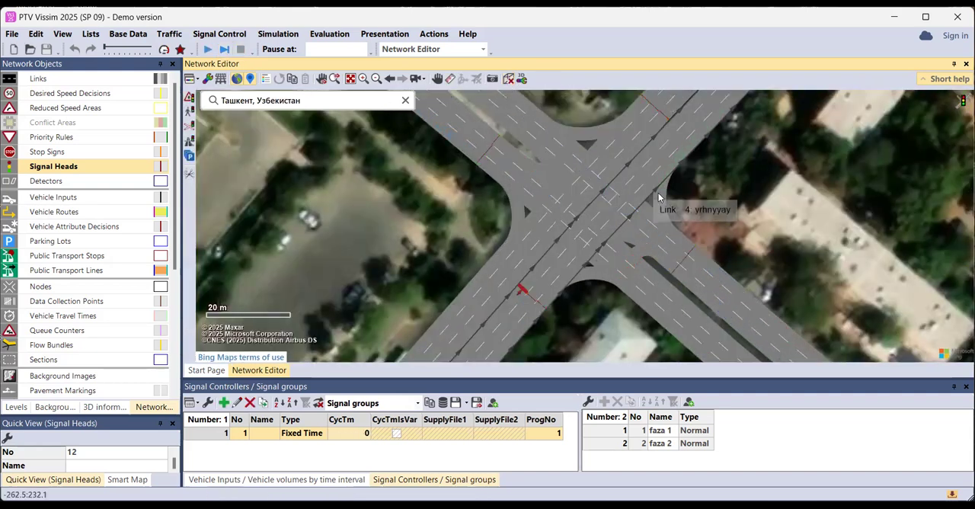
# Place a 3D traffic signal at the road edge near the southeast approach's signal heads, with a mast height of 5 m
pyautogui.scroll(-1, 669, 192)
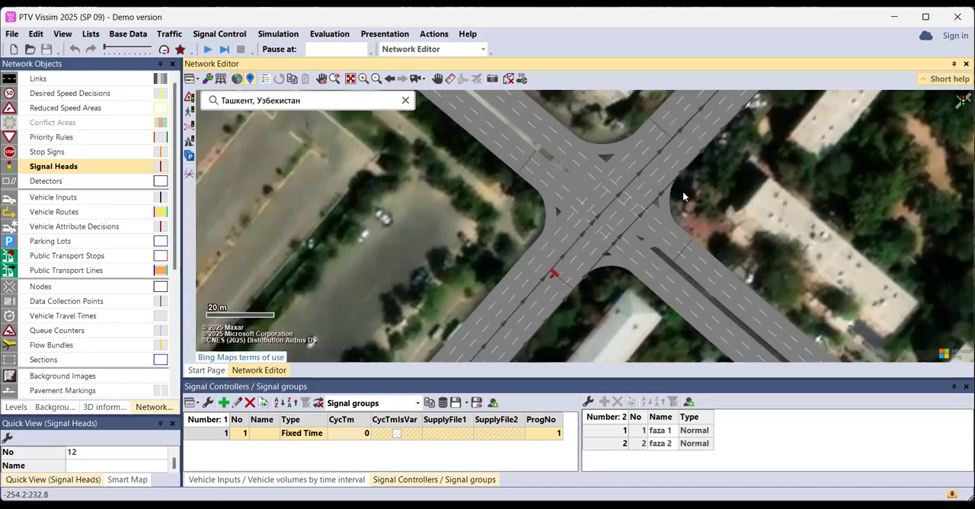
pyautogui.moveTo(683, 190); pyautogui.dragTo(648, 198)
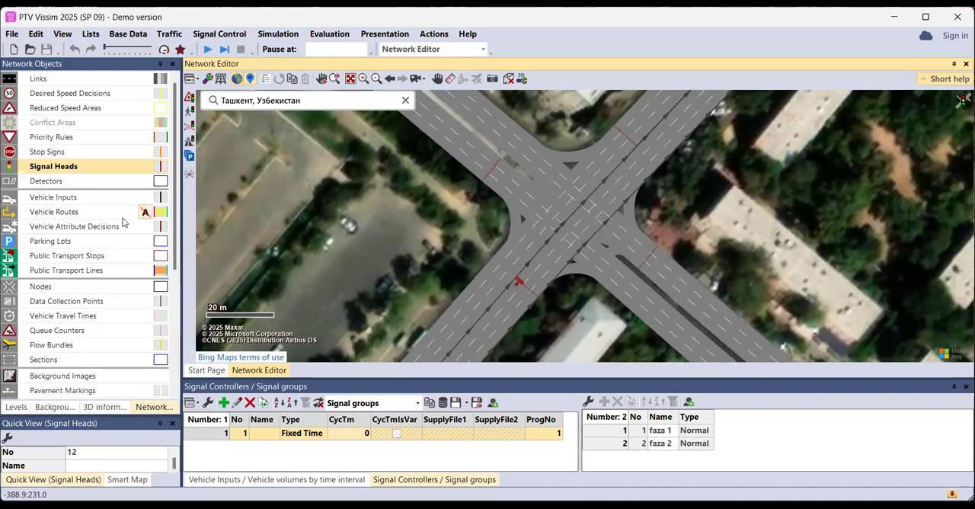
pyautogui.scroll(-3, 85, 228)
pyautogui.scroll(-3, 82, 231)
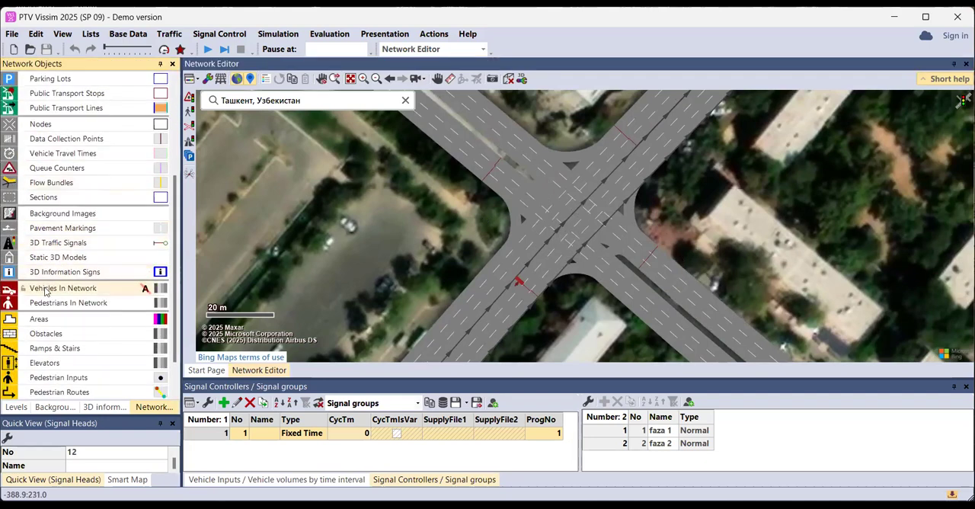
pyautogui.click(61, 243)
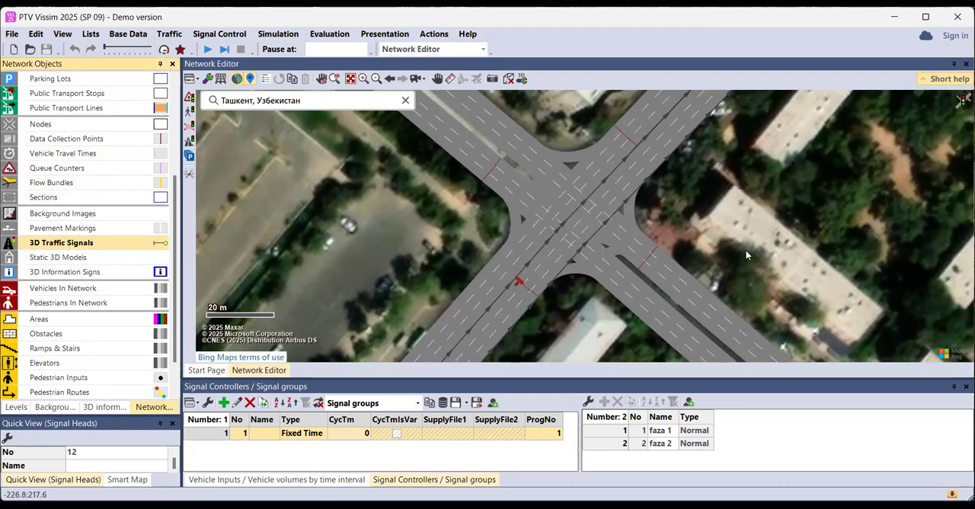
pyautogui.scroll(2, 652, 238)
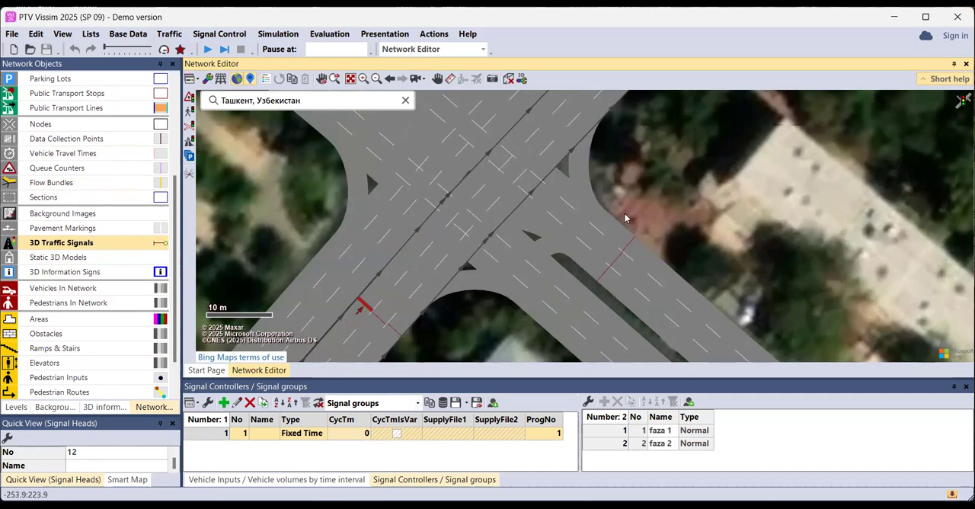
pyautogui.scroll(1, 619, 242)
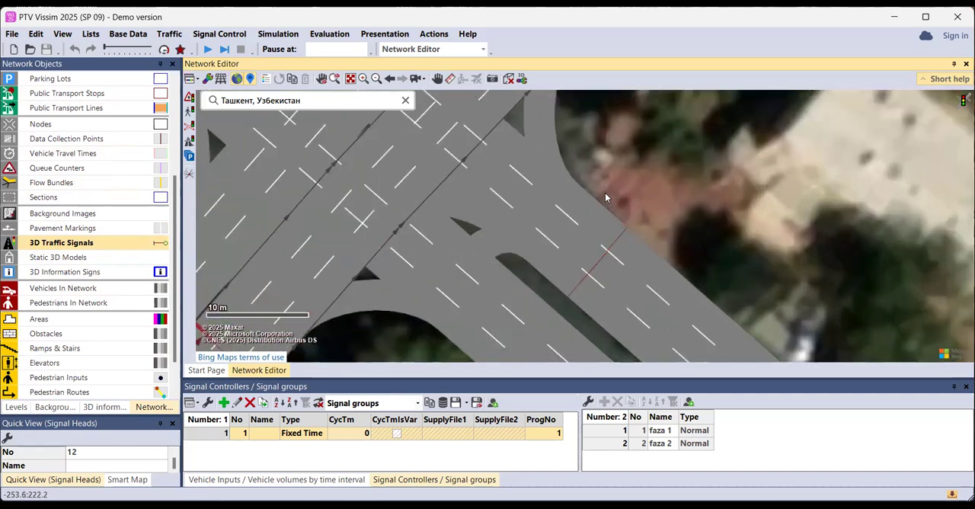
pyautogui.keyDown('ctrl'); pyautogui.rightClick(583, 173); pyautogui.keyUp('ctrl')
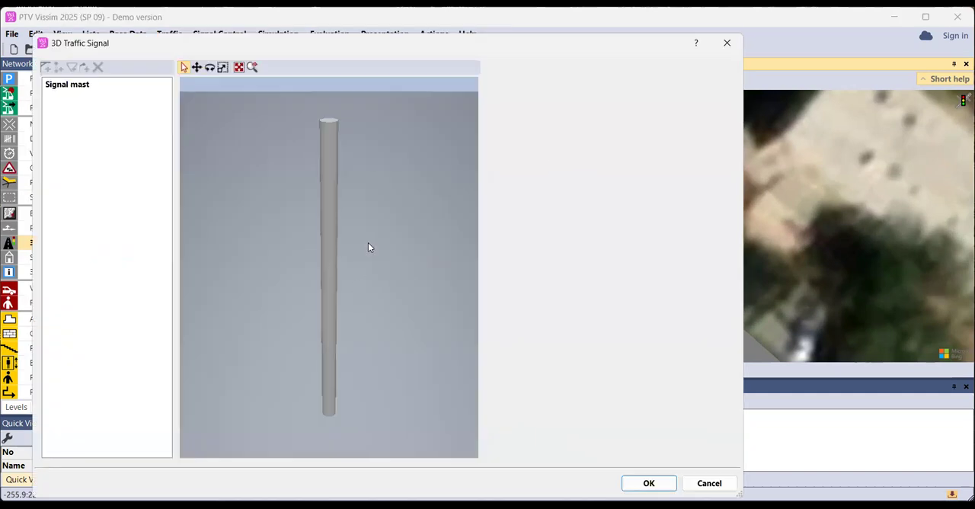
pyautogui.click(332, 221)
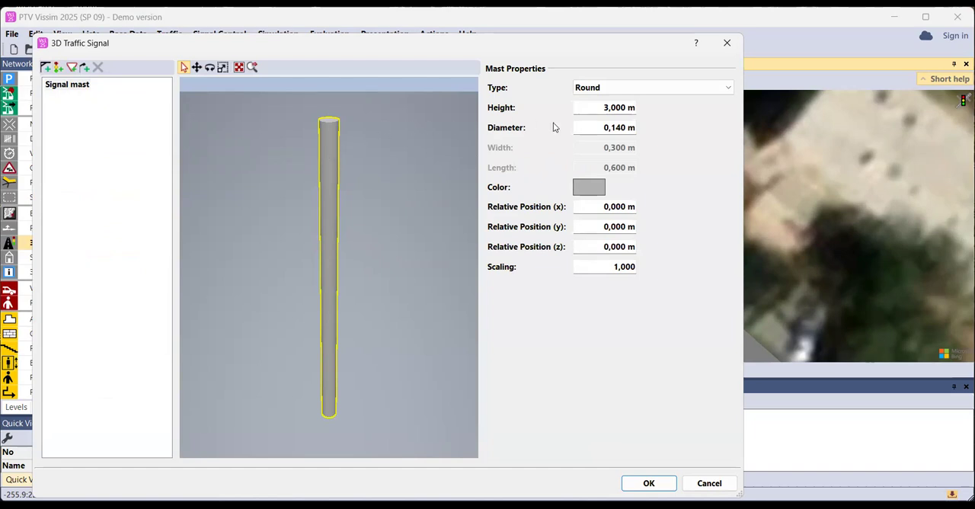
pyautogui.click(609, 107)
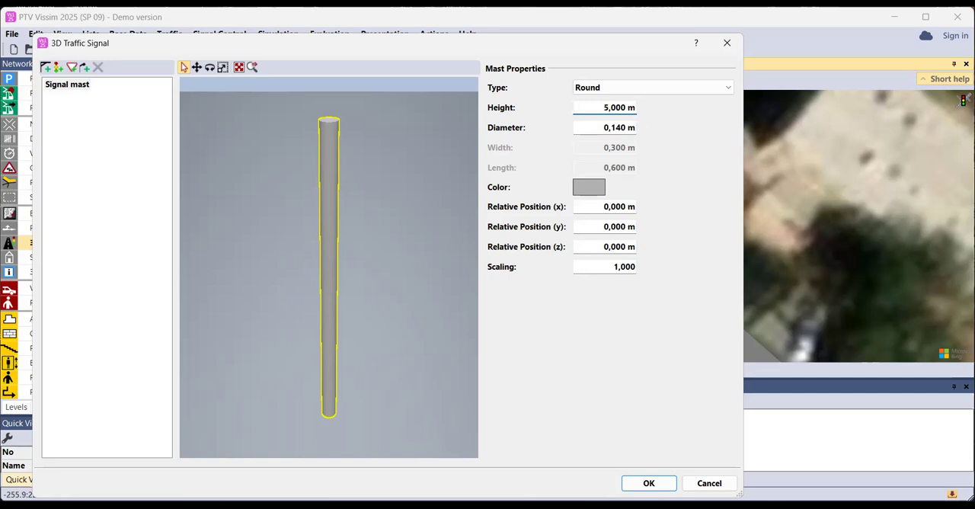
pyautogui.press('Return')
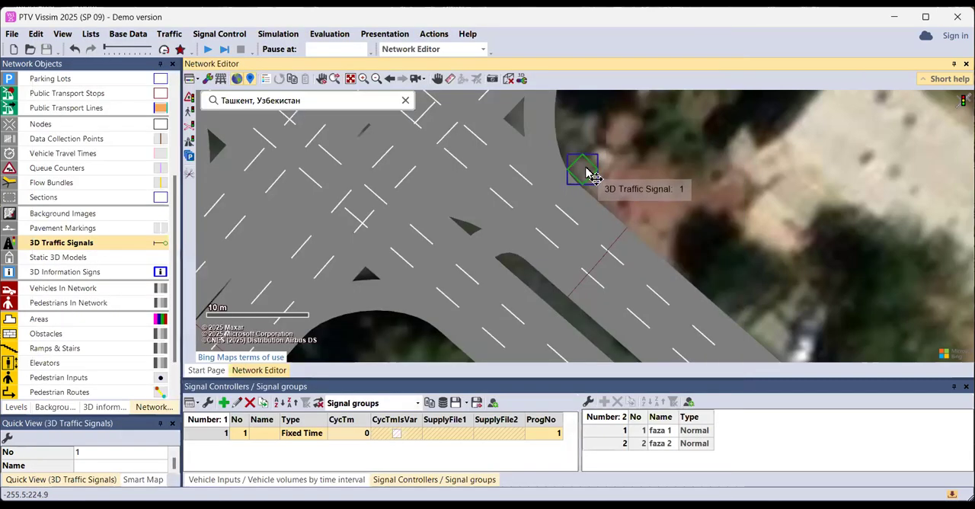
# Reopen the 3D traffic signal for editing and select its mast
pyautogui.doubleClick(586, 173)
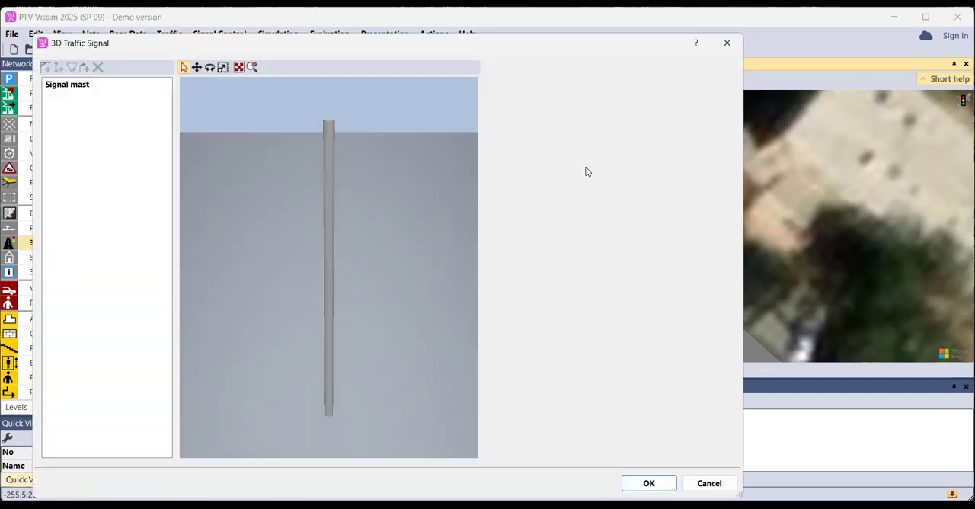
pyautogui.click(326, 198)
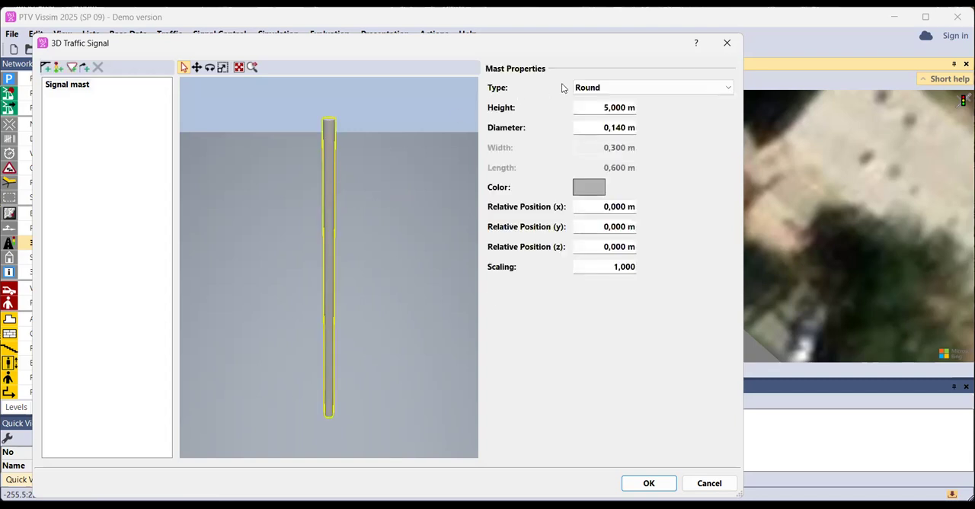
# Try the Grooved, Wooden and Rectangular types on the signal mast
pyautogui.click(602, 87)
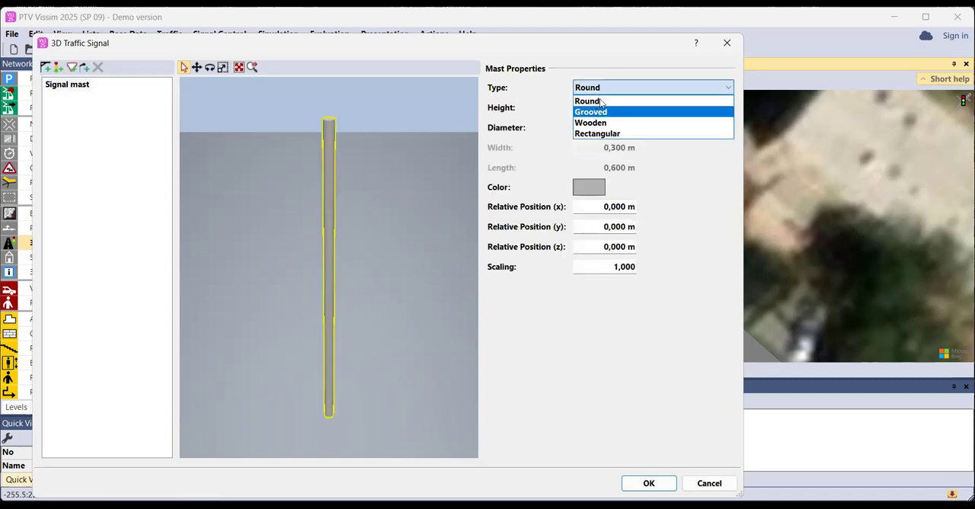
pyautogui.click(601, 112)
pyautogui.click(607, 88)
pyautogui.click(596, 122)
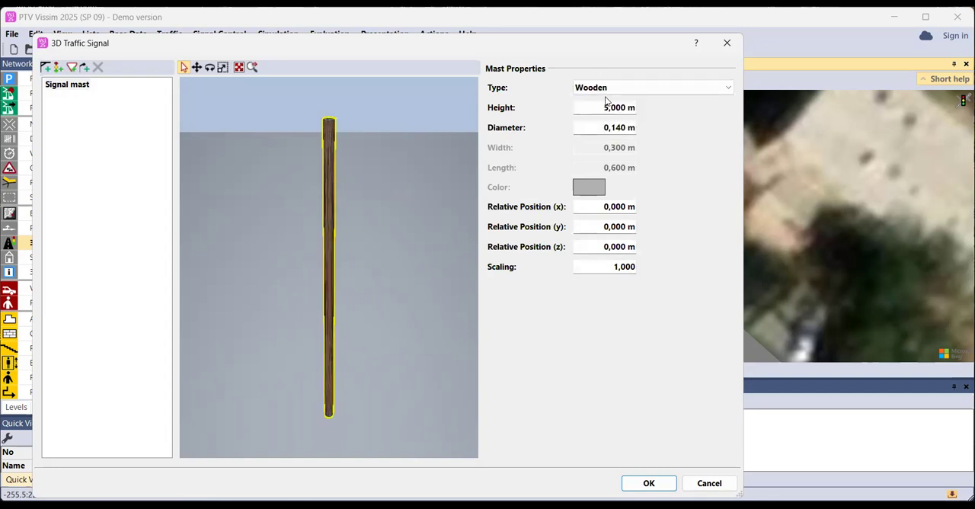
pyautogui.click(615, 88)
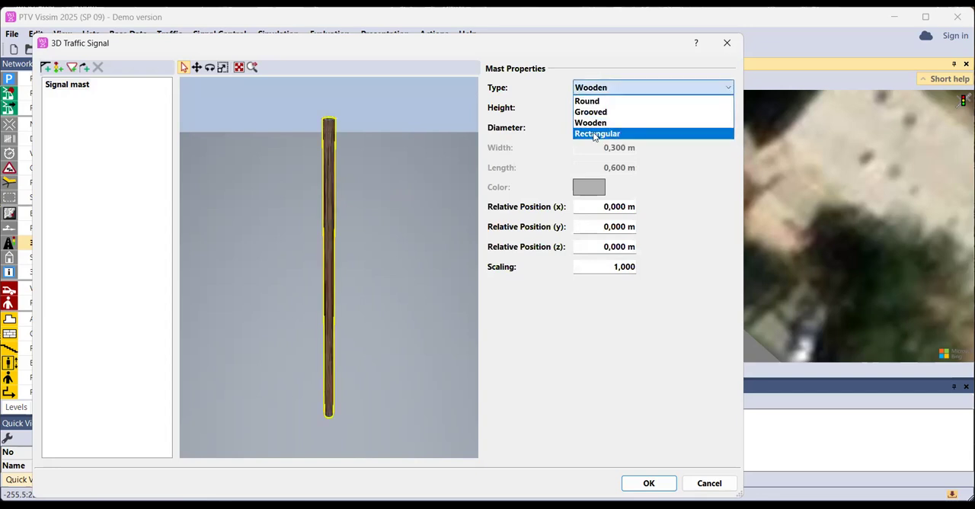
pyautogui.click(595, 134)
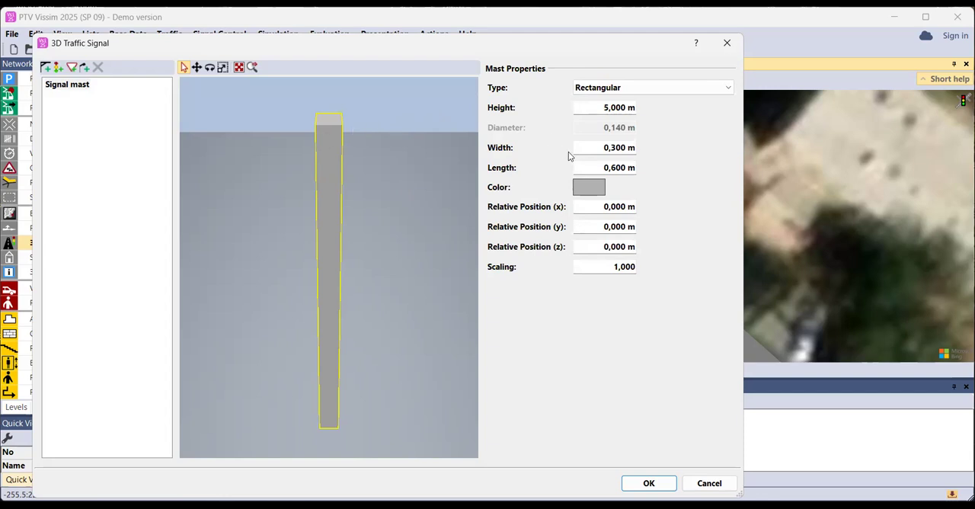
# Colour the signal mast dark green (hex FF007A43) and set its type to Round
pyautogui.click(587, 189)
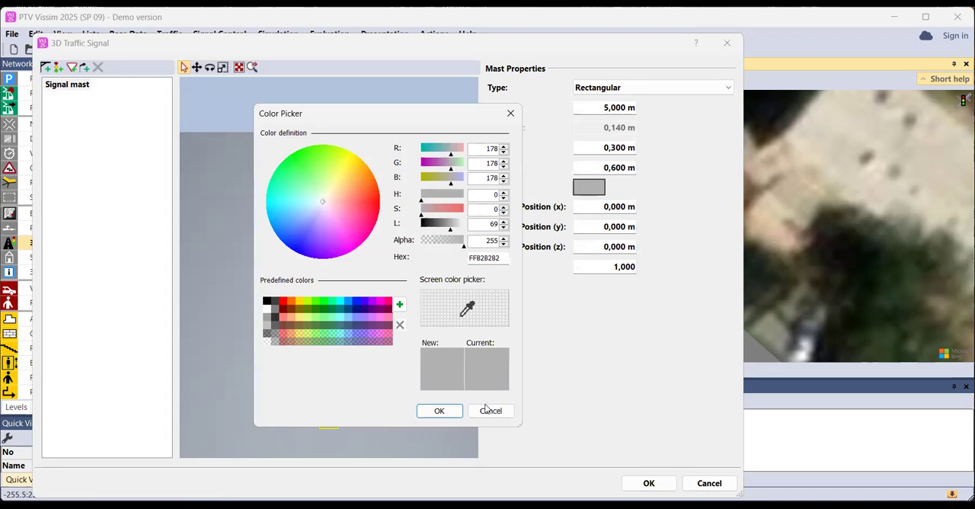
pyautogui.click(488, 410)
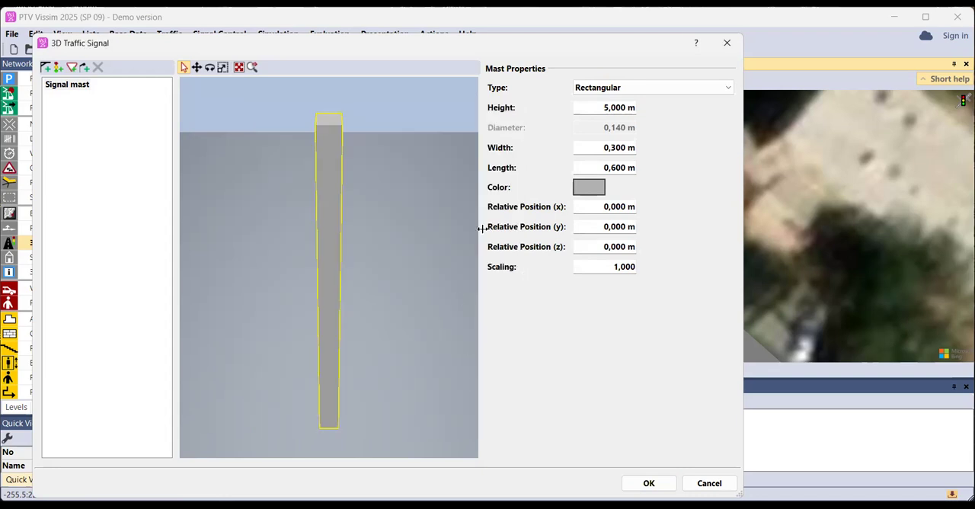
pyautogui.click(589, 188)
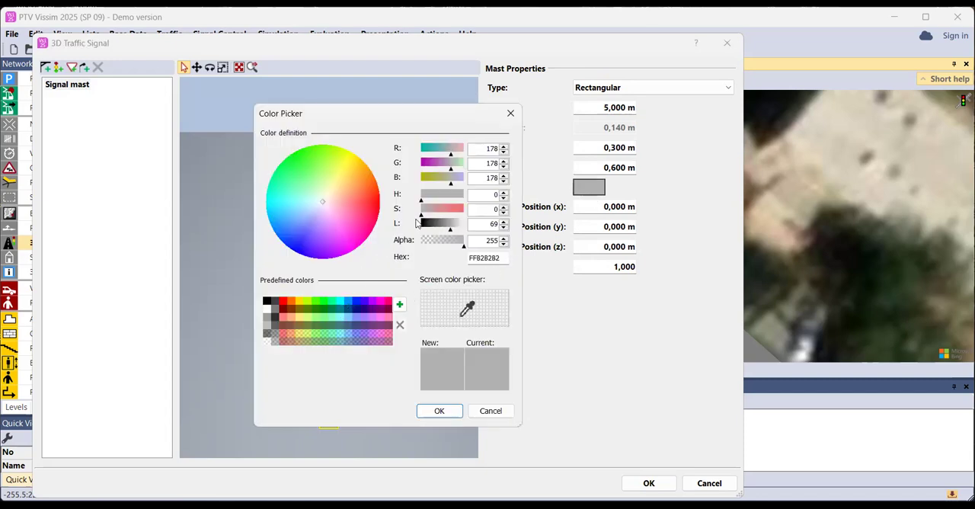
pyautogui.click(331, 310)
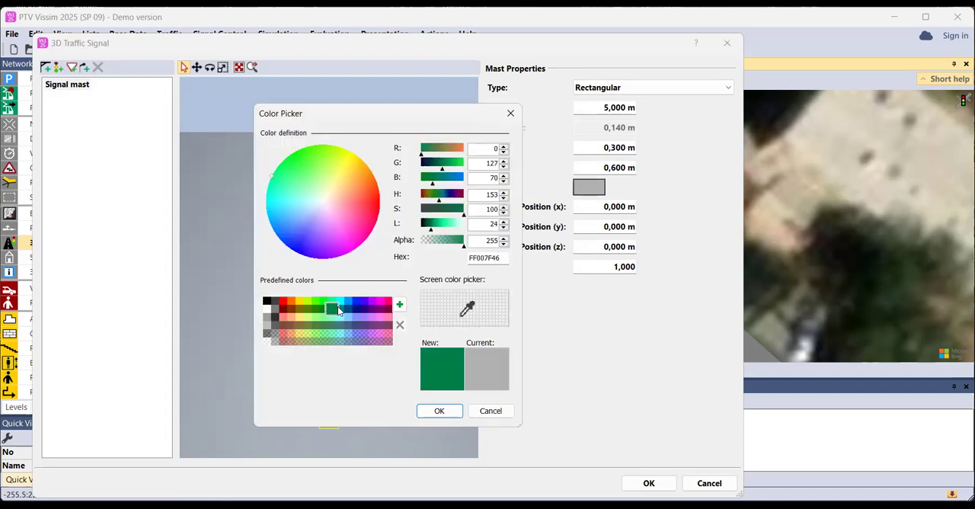
pyautogui.moveTo(432, 226); pyautogui.dragTo(432, 226)
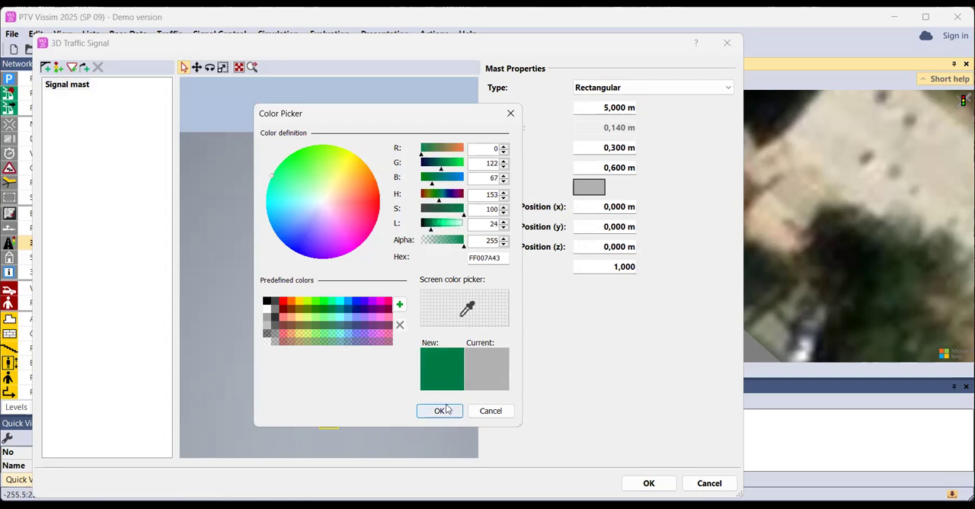
pyautogui.press('Return')
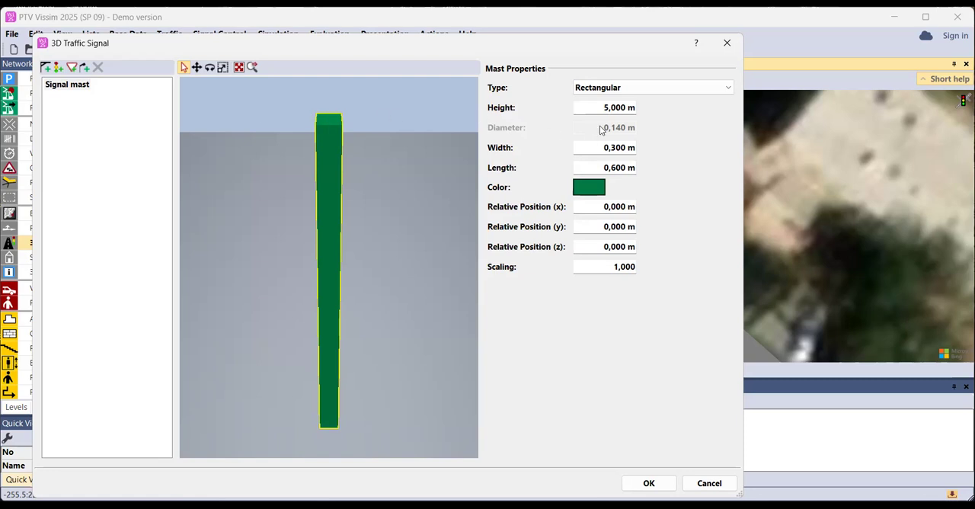
pyautogui.click(640, 90)
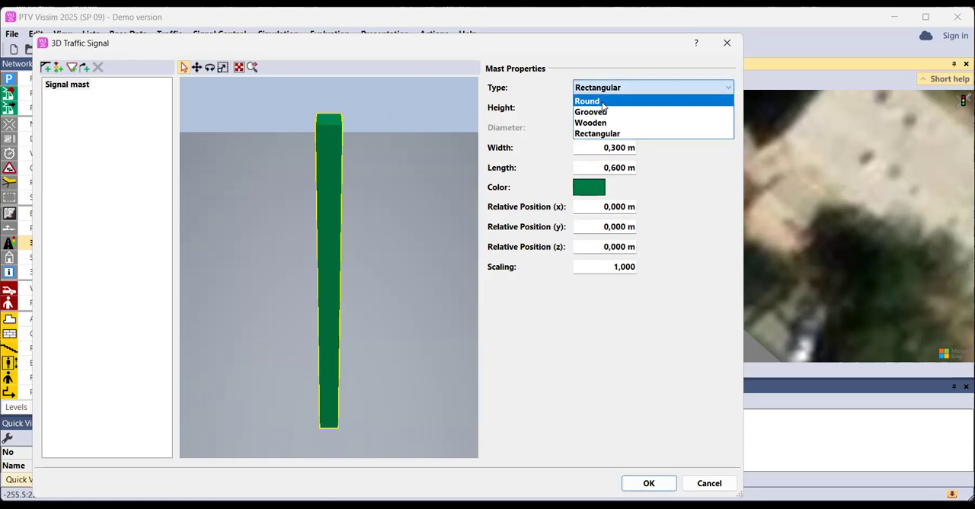
pyautogui.click(602, 101)
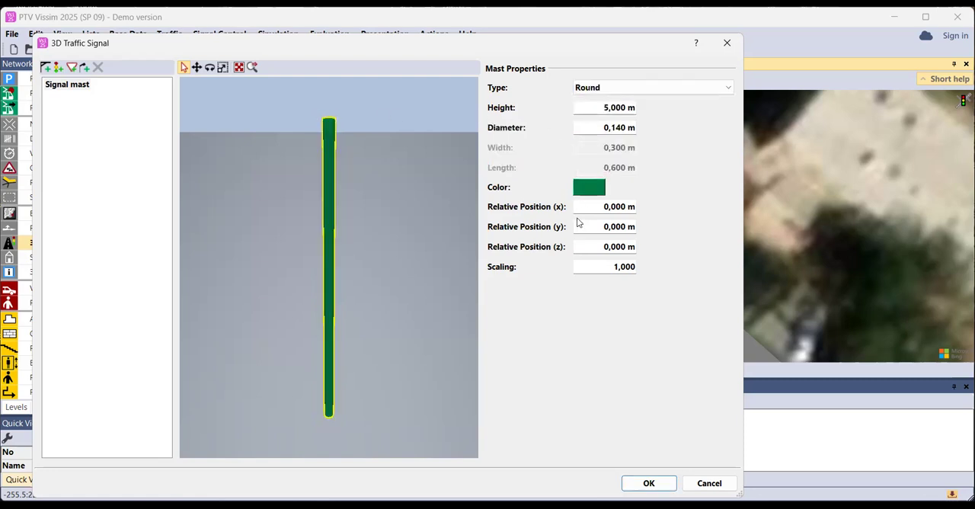
# Add a single framed arm, 5 m long, to the signal mast
pyautogui.click(45, 68)
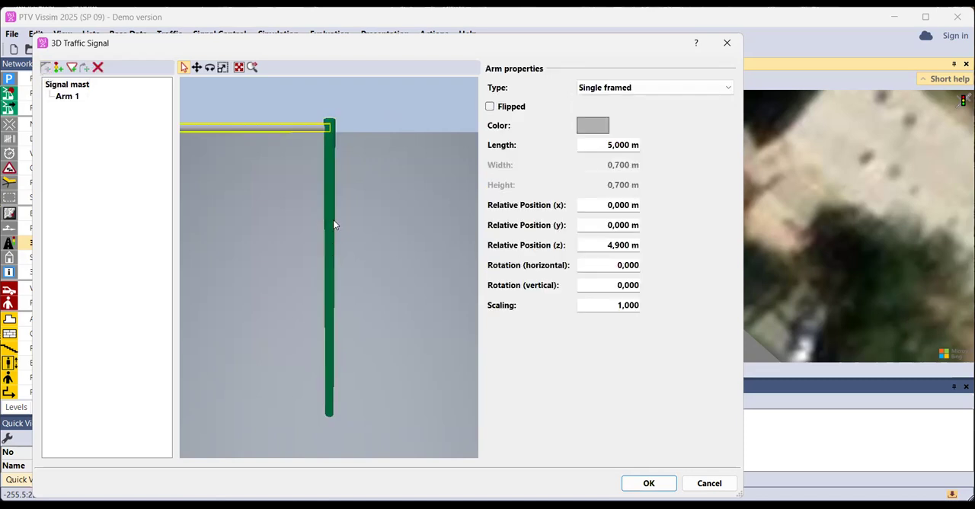
pyautogui.moveTo(333, 222); pyautogui.dragTo(421, 224)
pyautogui.scroll(-1, 393, 143)
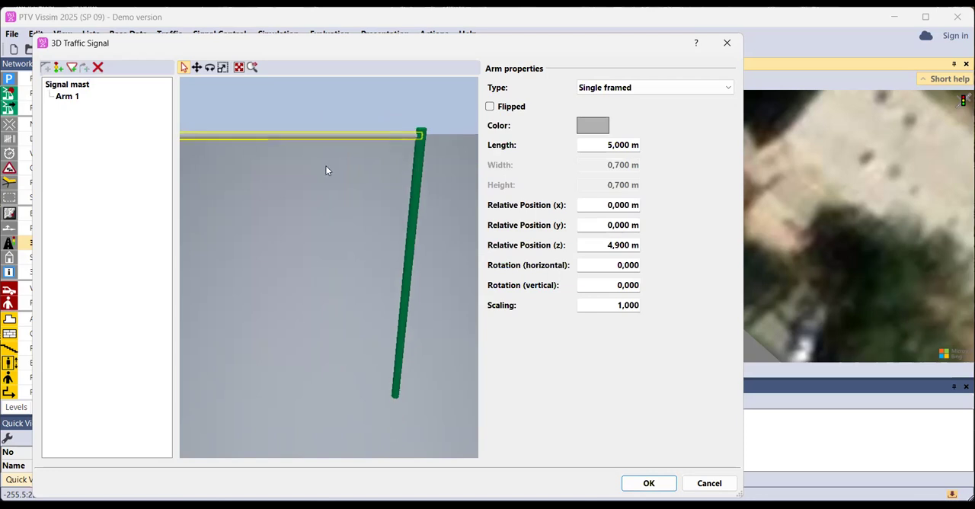
pyautogui.moveTo(327, 169); pyautogui.dragTo(370, 182)
pyautogui.scroll(-5, 371, 185)
pyautogui.moveTo(378, 220); pyautogui.dragTo(350, 214)
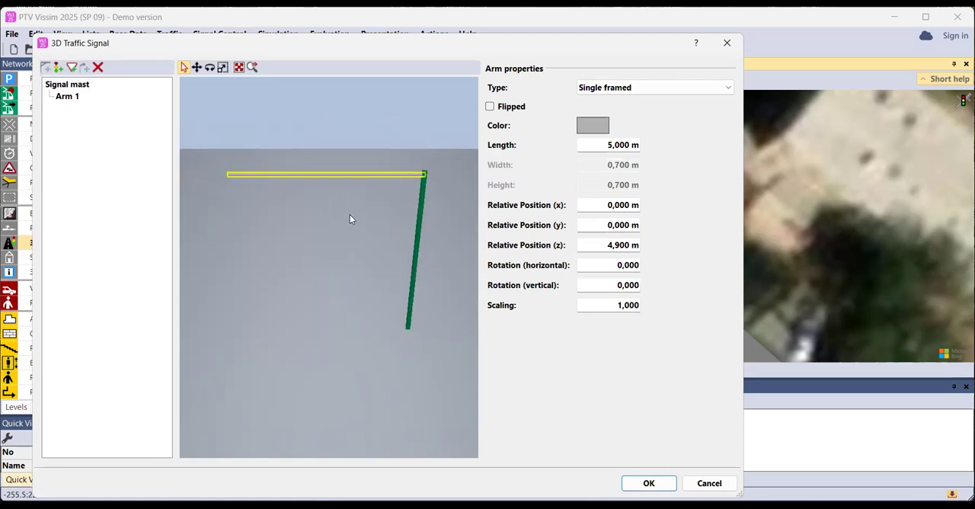
# Add two vertical three-lens signal heads to the arm and one to the signal mast
pyautogui.click(59, 69)
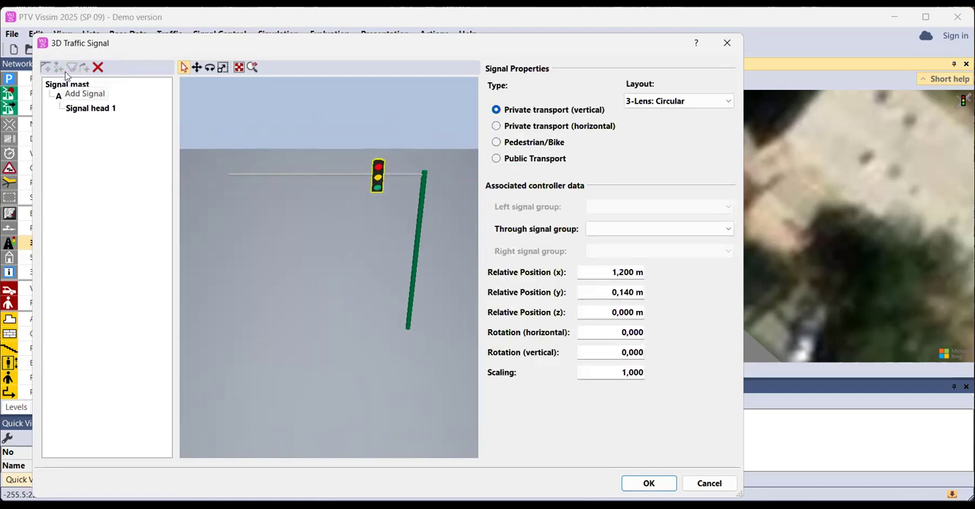
pyautogui.click(335, 175)
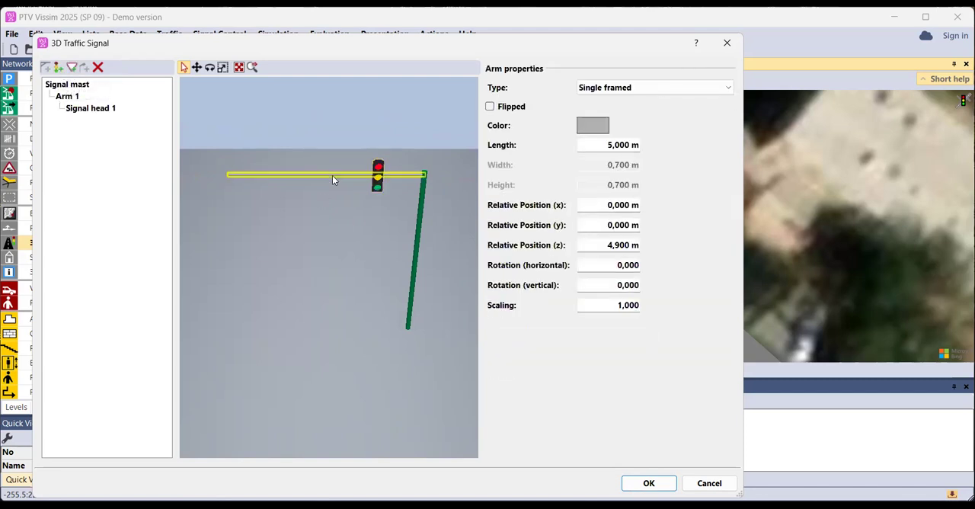
pyautogui.click(60, 70)
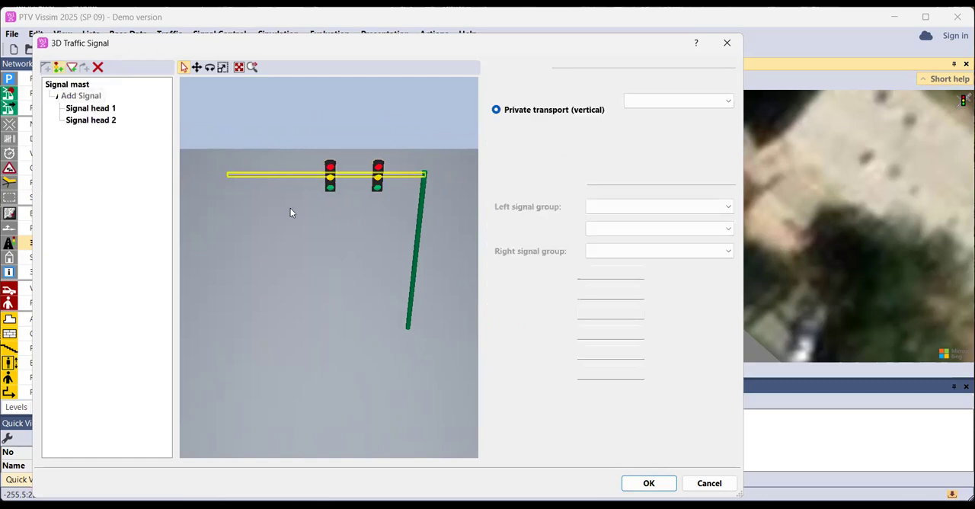
pyautogui.click(418, 240)
pyautogui.click(58, 68)
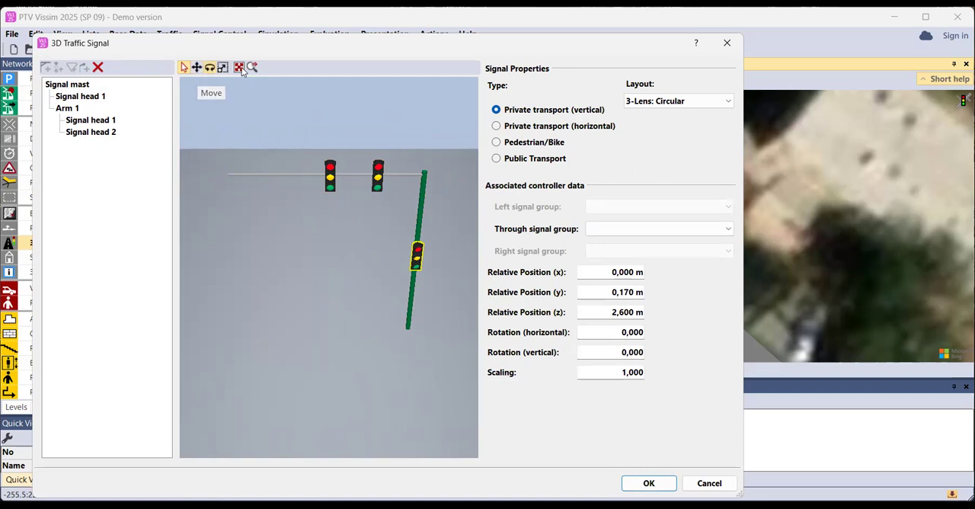
# Move the mast's signal head up to a relative height (z) of about 3.4 m and about 0.2 m forward (y)
pyautogui.click(197, 69)
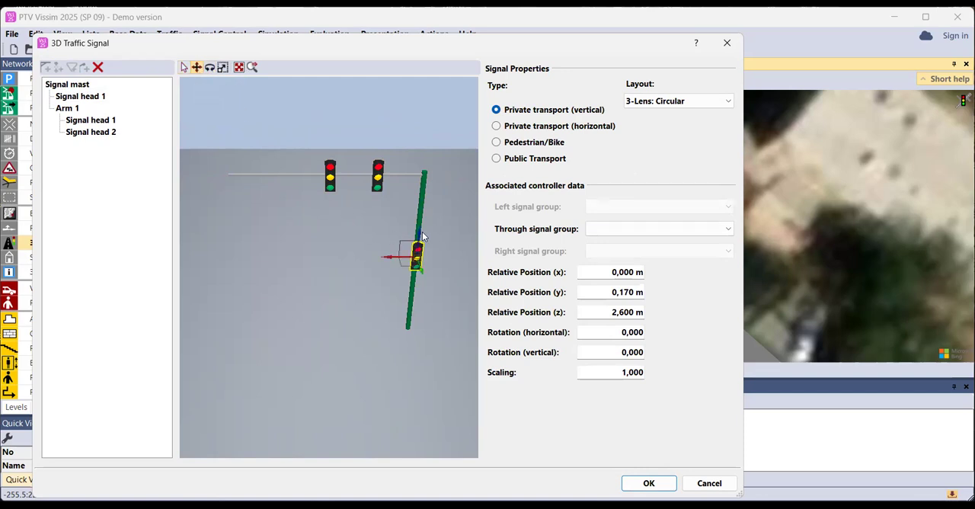
pyautogui.moveTo(419, 239); pyautogui.dragTo(419, 236)
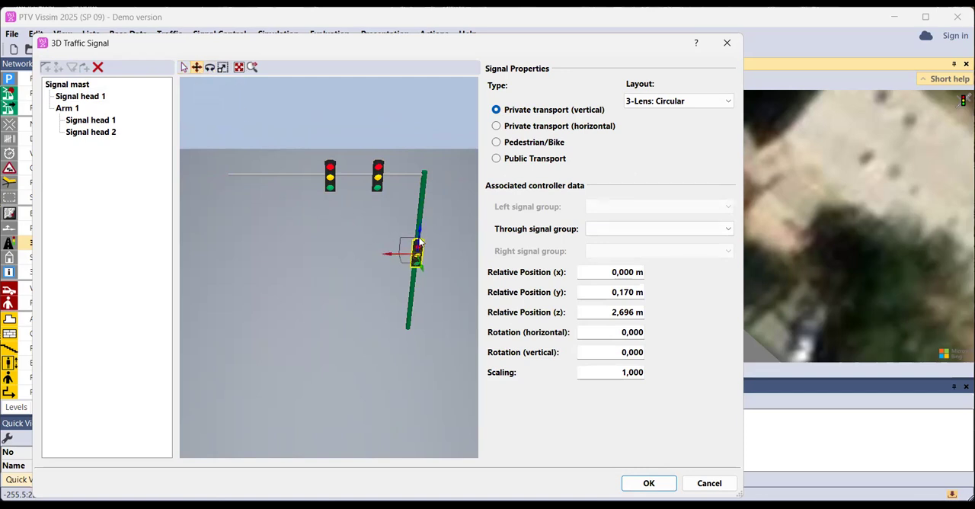
pyautogui.scroll(5, 419, 238)
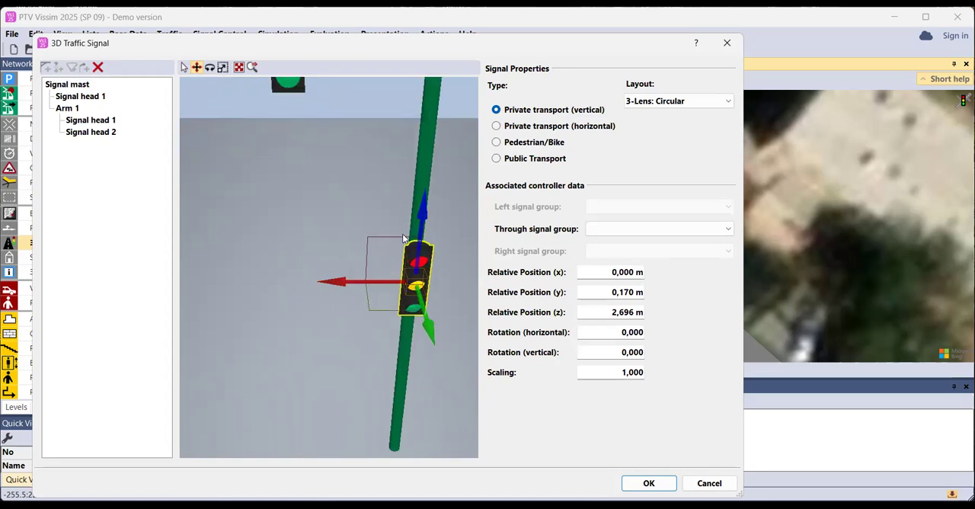
pyautogui.moveTo(419, 238); pyautogui.dragTo(428, 186)
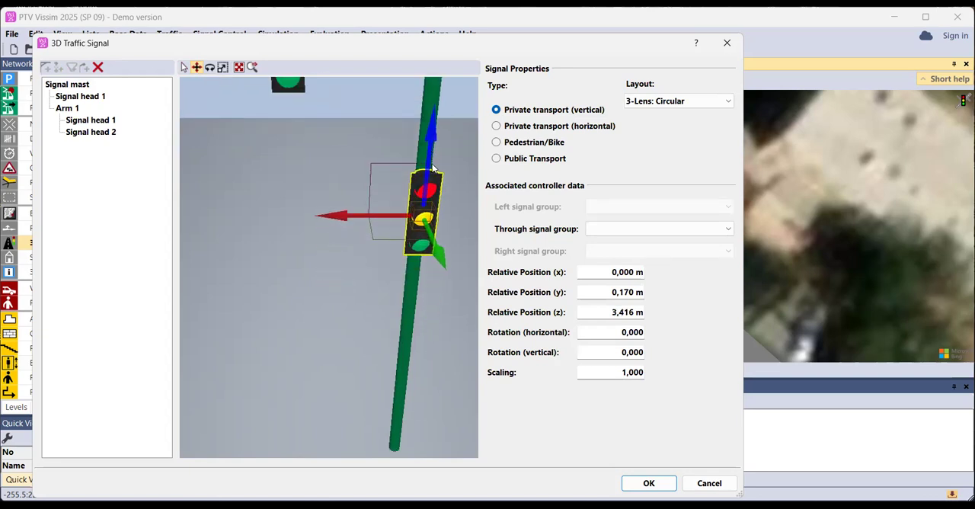
pyautogui.moveTo(433, 244)
pyautogui.mouseDown()
pyautogui.moveTo(449, 259)
pyautogui.moveTo(435, 197)
pyautogui.moveTo(448, 235)
pyautogui.moveTo(428, 245)
pyautogui.mouseUp()
pyautogui.moveTo(395, 218)
pyautogui.mouseDown()
pyautogui.moveTo(331, 224)
pyautogui.moveTo(397, 218)
pyautogui.mouseUp()
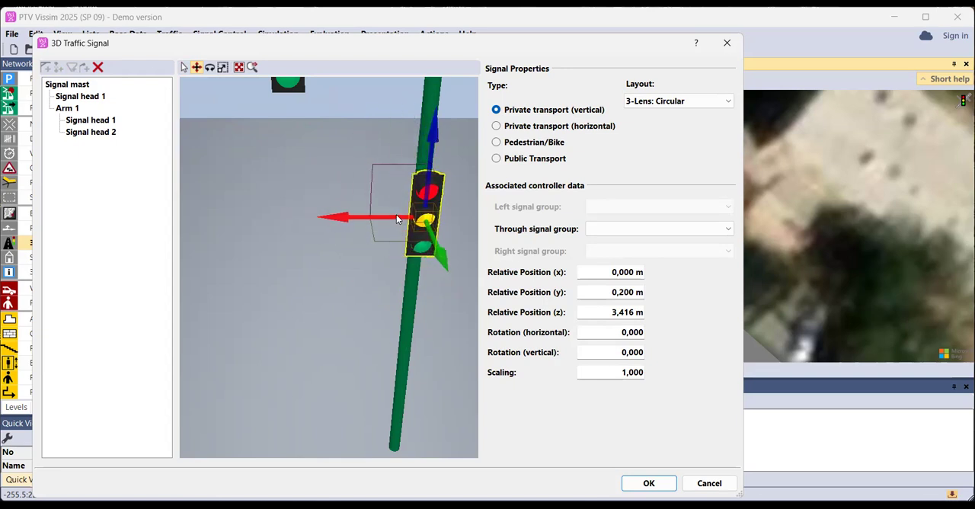
pyautogui.scroll(-3, 396, 219)
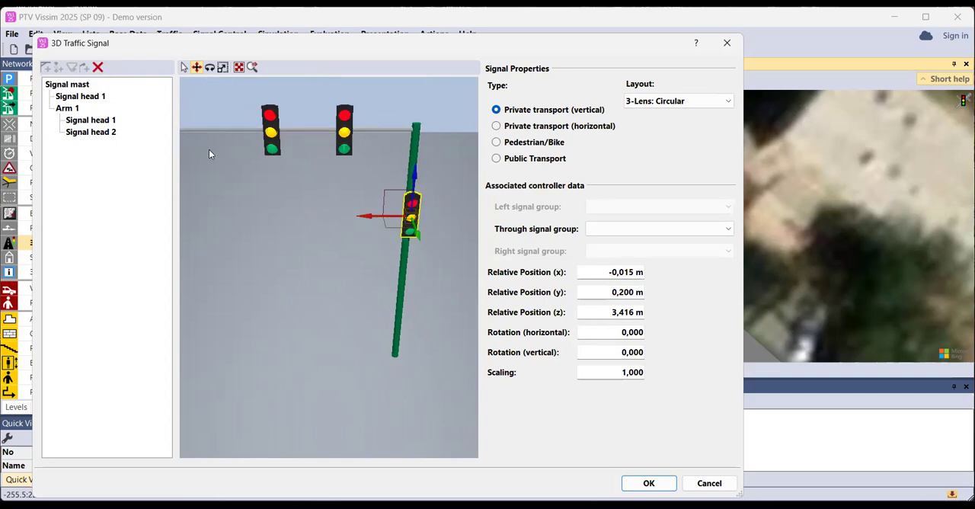
# Select the signal mast and add a rectangular traffic sign to it
pyautogui.click(79, 109)
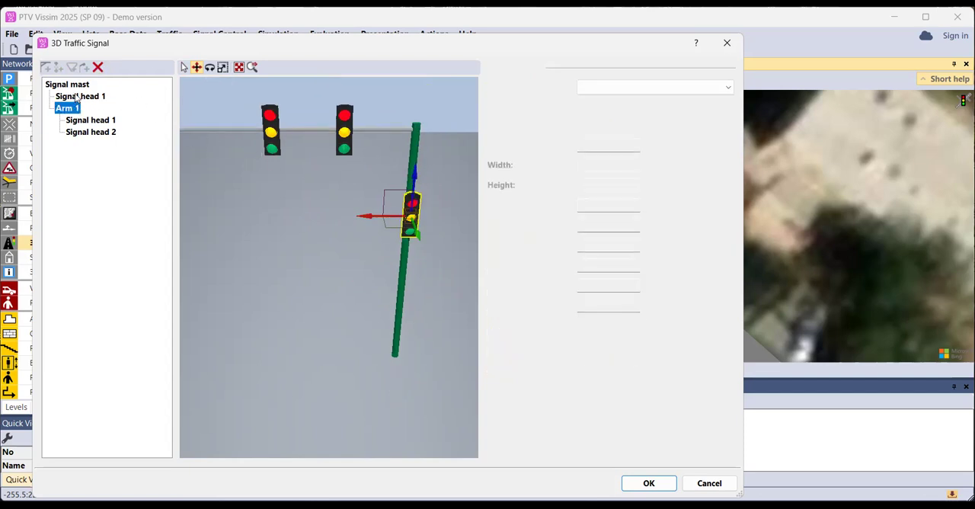
pyautogui.click(75, 96)
pyautogui.click(74, 84)
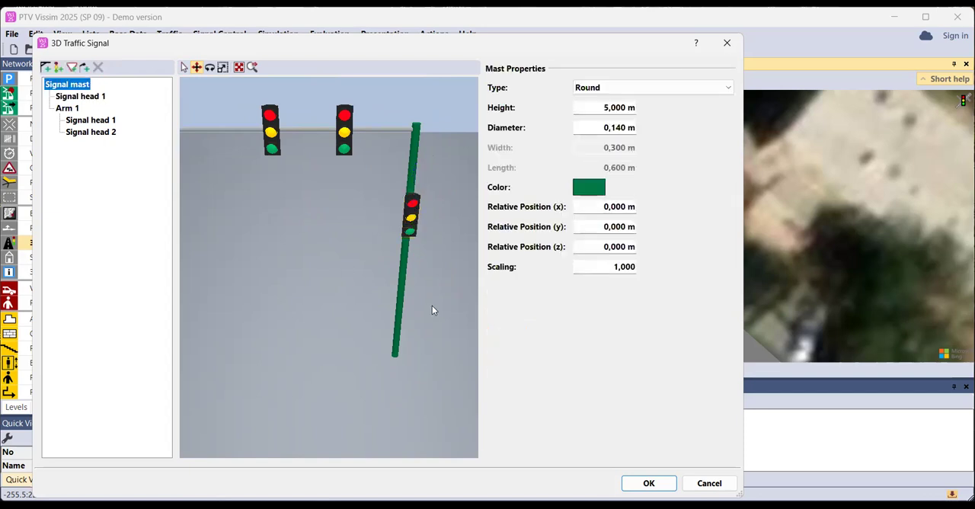
pyautogui.click(402, 284)
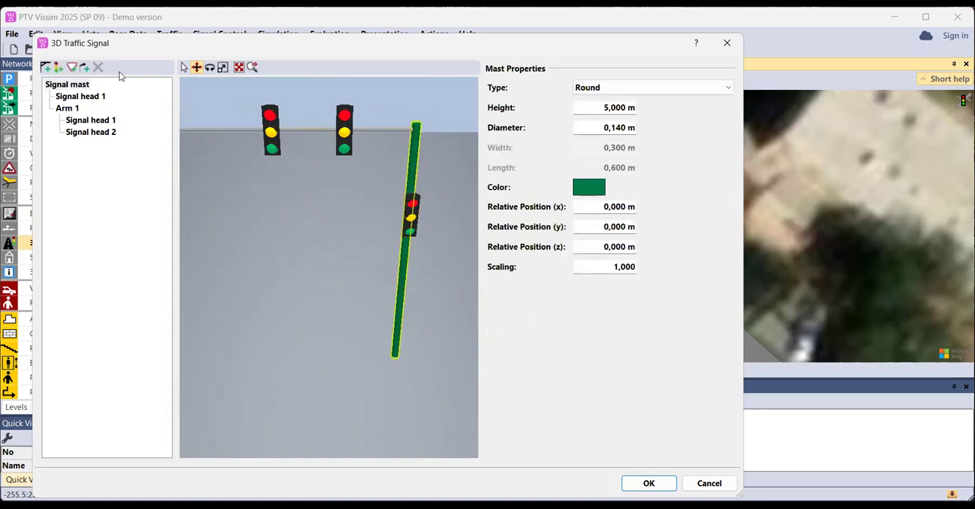
pyautogui.click(72, 68)
pyautogui.click(431, 213)
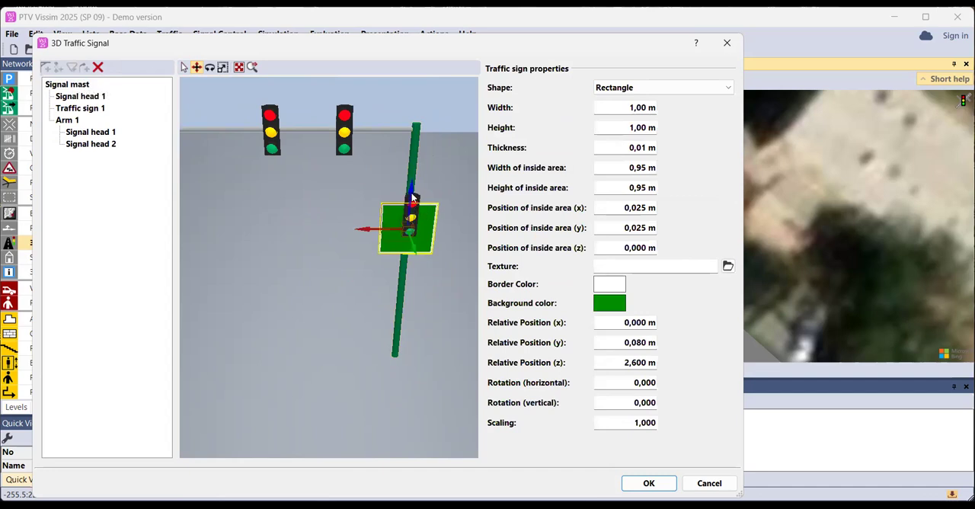
# Raise the mast's signal head above the traffic sign, to a relative z position of about 4.1 m
pyautogui.click(410, 195)
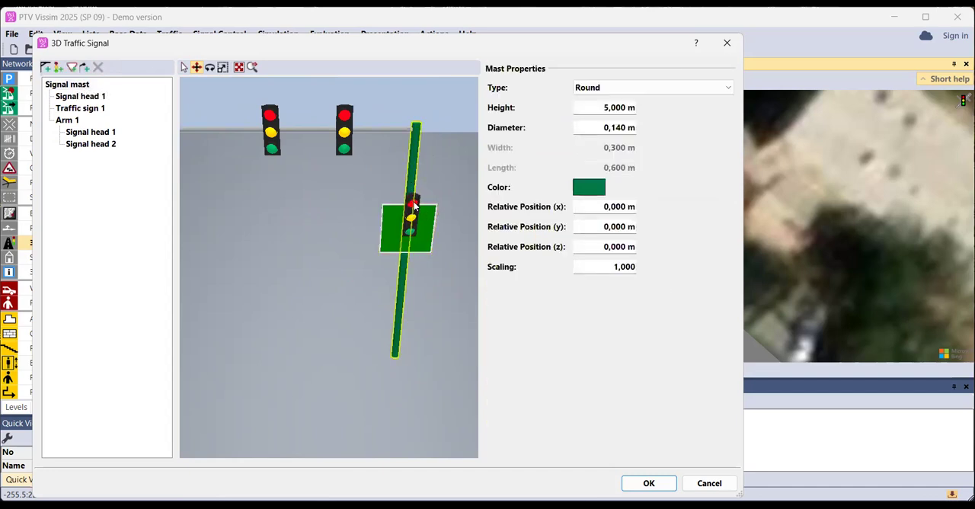
pyautogui.click(416, 217)
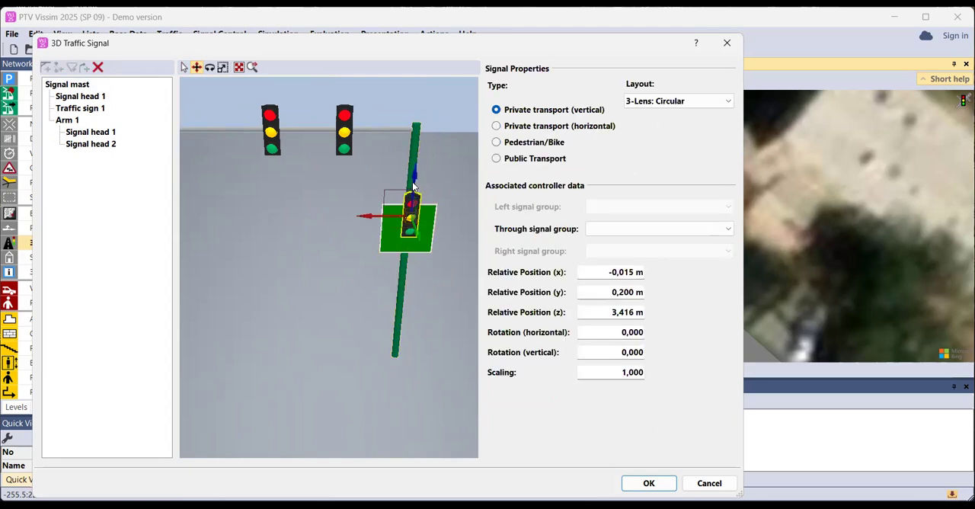
pyautogui.scroll(3, 432, 232)
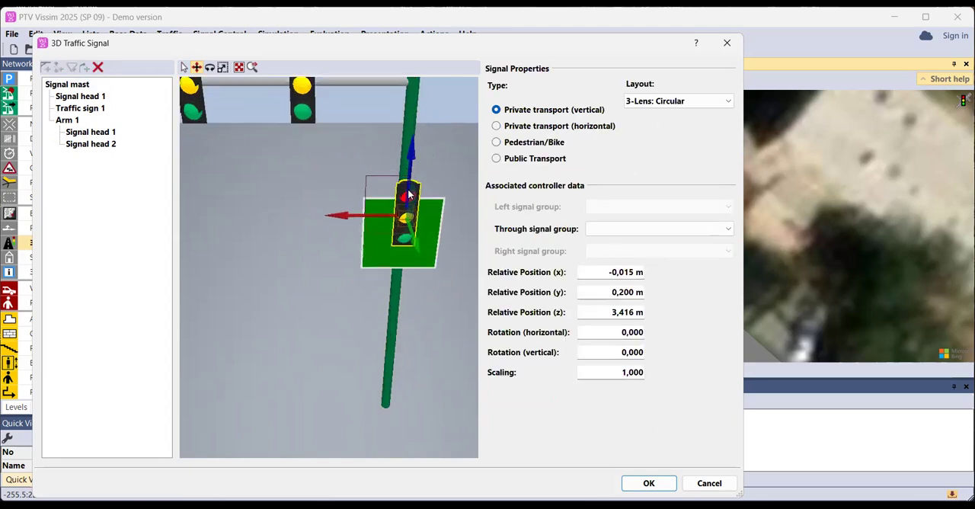
pyautogui.scroll(2, 408, 196)
pyautogui.moveTo(404, 207); pyautogui.dragTo(436, 142)
pyautogui.moveTo(427, 179); pyautogui.dragTo(423, 177)
pyautogui.scroll(-5, 430, 157)
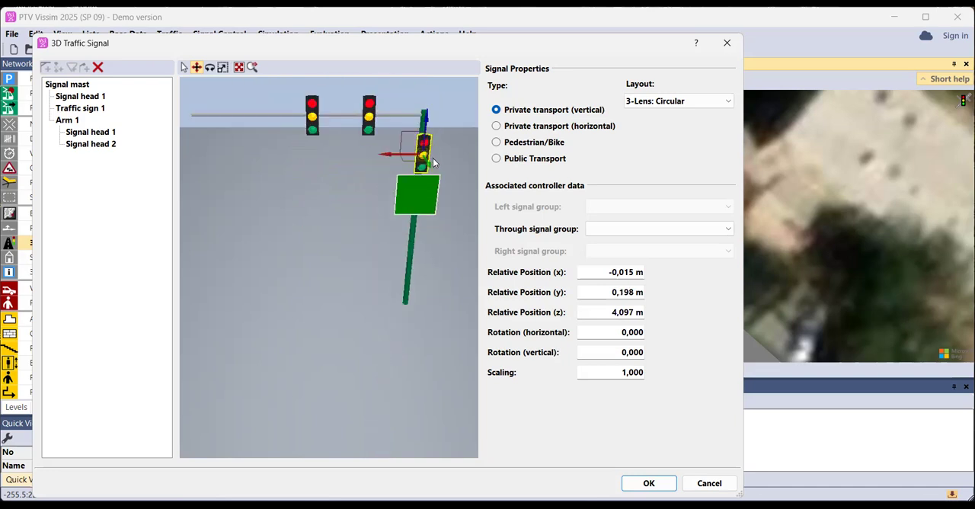
# Lower the traffic sign to a relative z of about 2.4 m and give it the texture StVO 306 - Priority Road.png
pyautogui.click(422, 196)
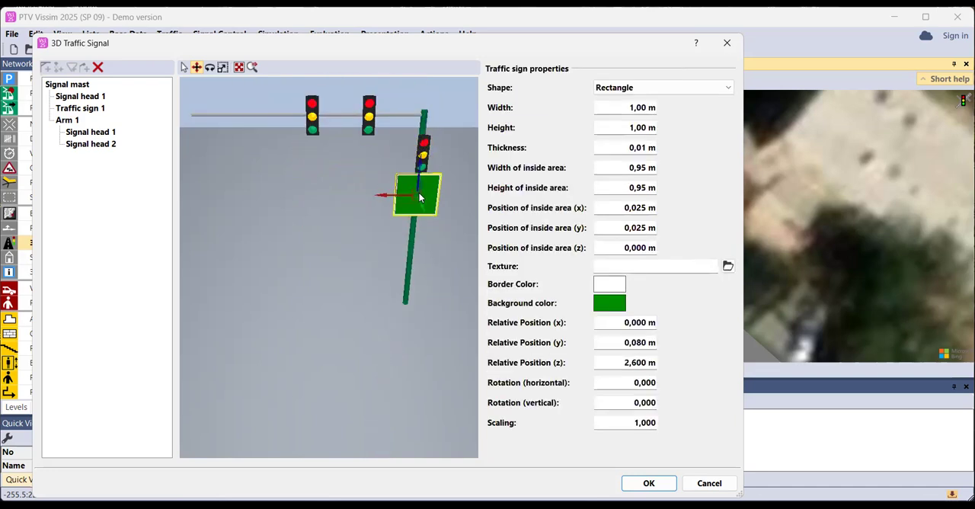
pyautogui.moveTo(418, 177); pyautogui.dragTo(417, 183)
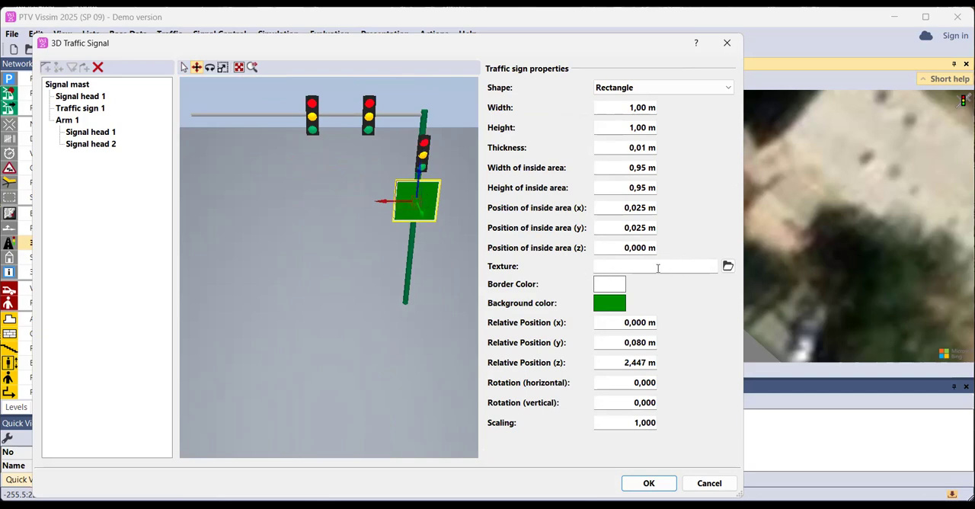
pyautogui.click(727, 266)
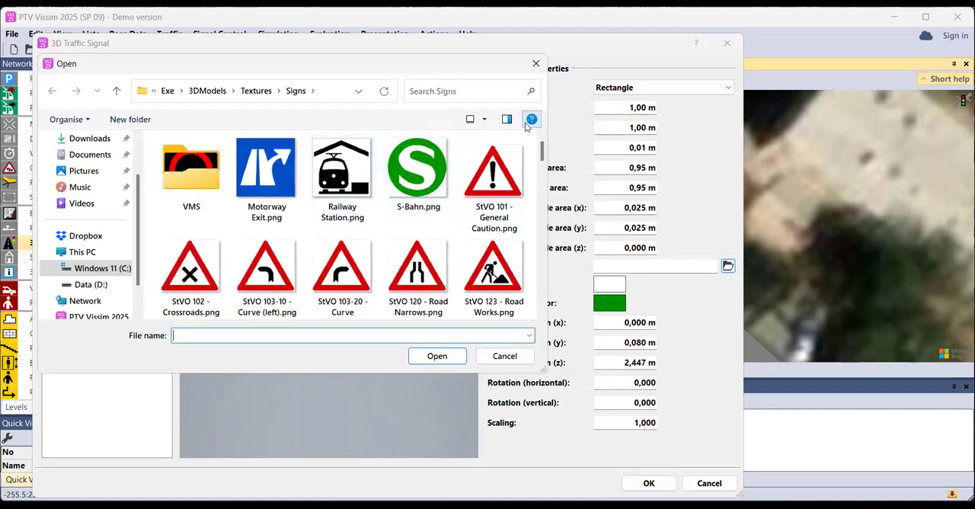
pyautogui.moveTo(542, 148); pyautogui.dragTo(541, 255)
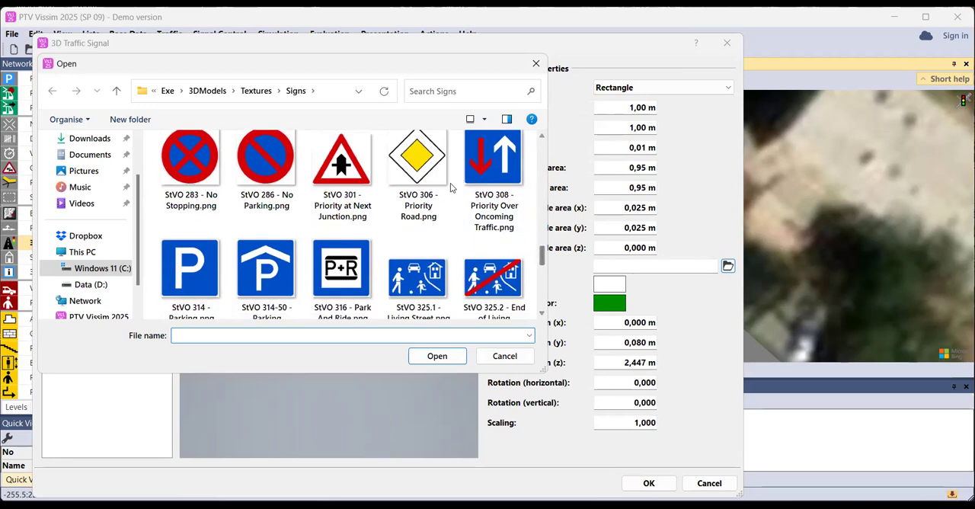
pyautogui.click(402, 169)
pyautogui.click(436, 356)
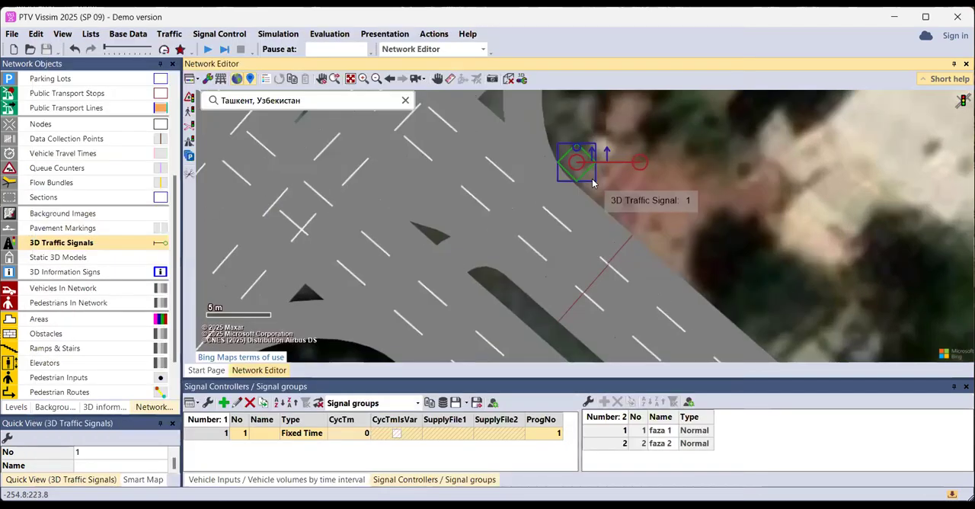
# Position the 3D traffic signal at the road edge and rotate it so its arm reaches across the approach lanes
pyautogui.scroll(3, 588, 163)
pyautogui.scroll(-1, 588, 163)
pyautogui.moveTo(568, 157); pyautogui.dragTo(574, 211)
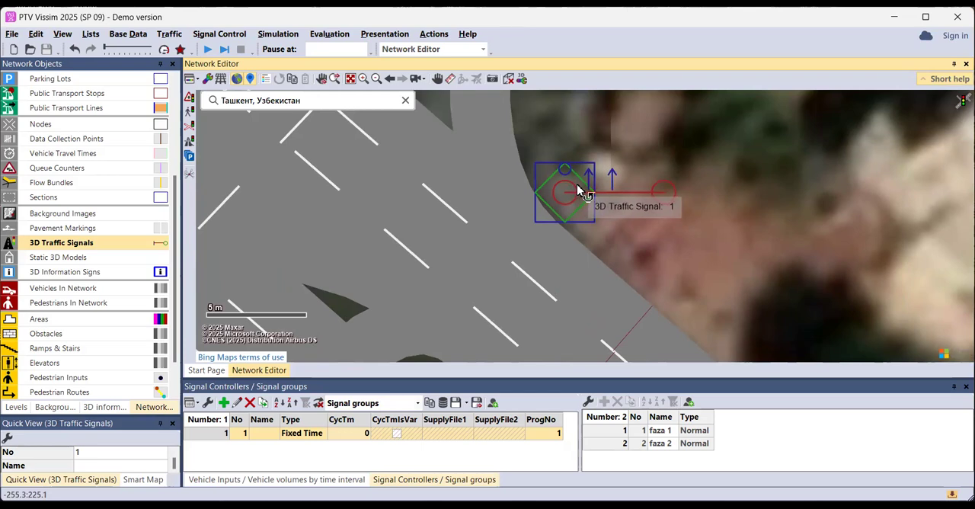
pyautogui.moveTo(578, 191); pyautogui.dragTo(564, 206)
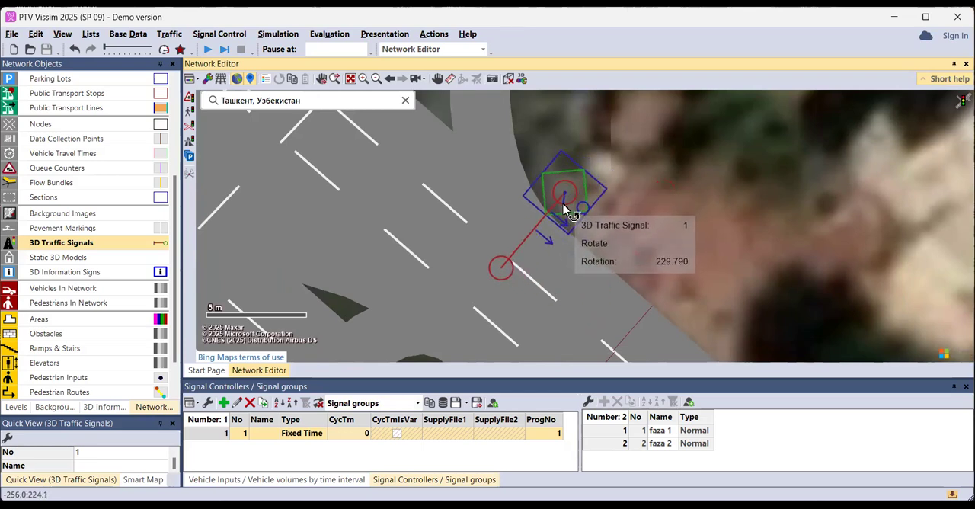
pyautogui.press('alt')
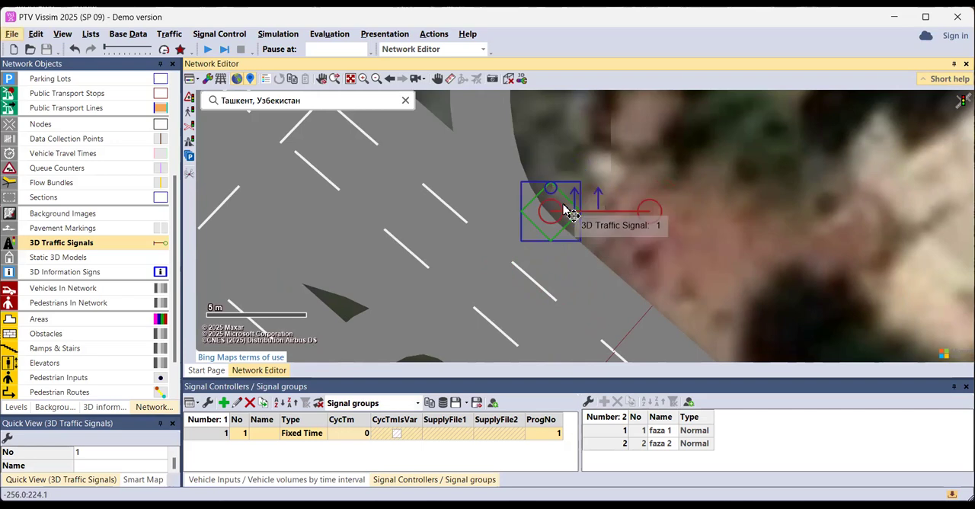
pyautogui.moveTo(571, 213); pyautogui.dragTo(480, 326)
# Extend the signal's arm over the approach lanes and space its two signal heads along the outer half
pyautogui.scroll(-2, 507, 297)
pyautogui.scroll(1, 526, 275)
pyautogui.moveTo(521, 278); pyautogui.dragTo(500, 305)
pyautogui.moveTo(535, 255); pyautogui.dragTo(479, 326)
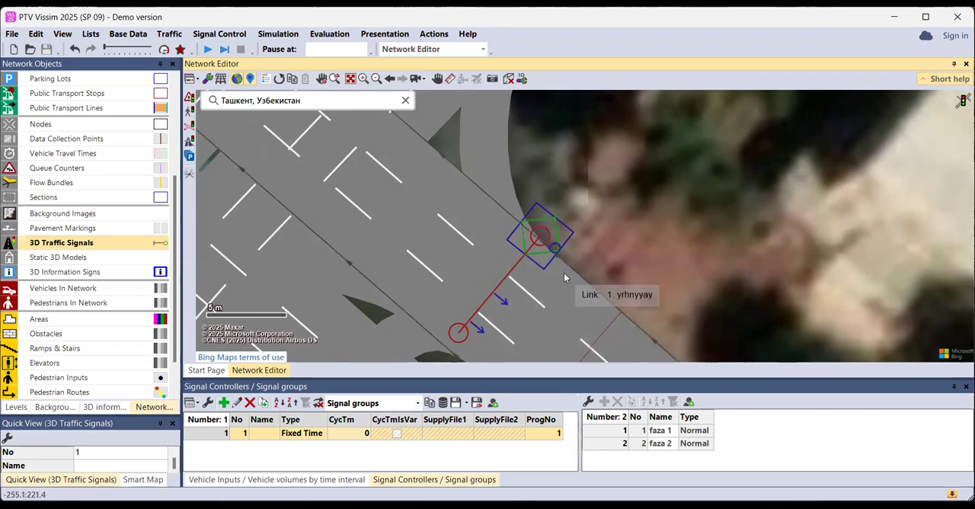
# Check the signal mast in 3D, then move the arm's outer signal head slightly inward in the 2D view
pyautogui.click(509, 79)
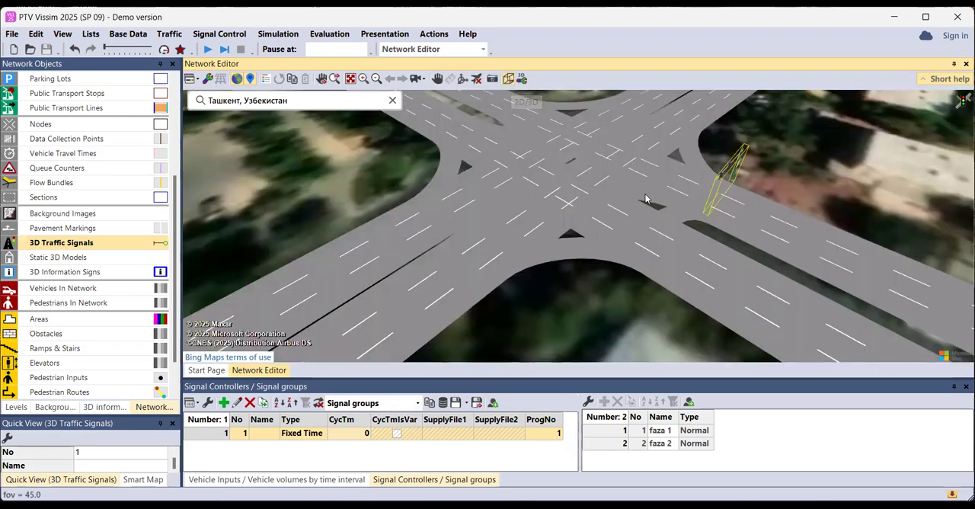
pyautogui.moveTo(647, 198); pyautogui.dragTo(733, 196)
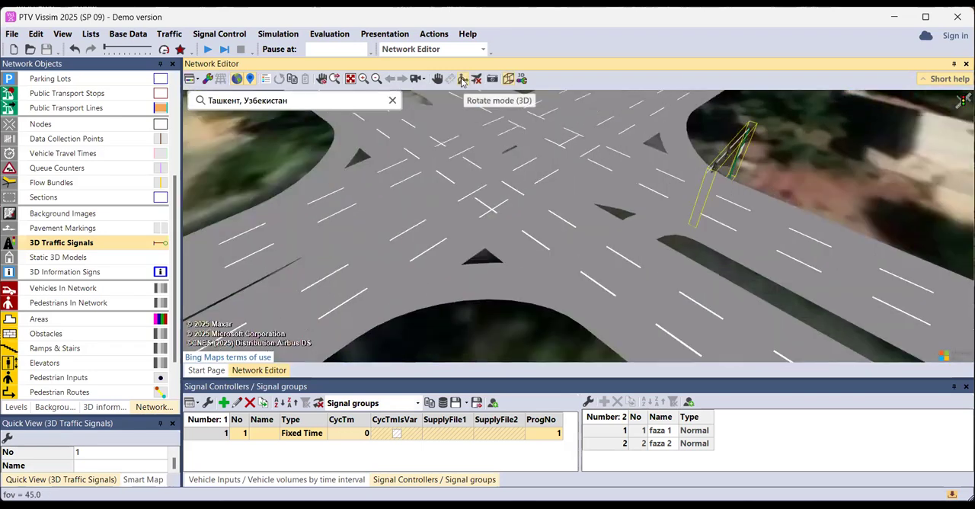
pyautogui.click(461, 83)
pyautogui.moveTo(599, 202); pyautogui.dragTo(562, 194)
pyautogui.moveTo(556, 180); pyautogui.dragTo(513, 144)
pyautogui.click(508, 79)
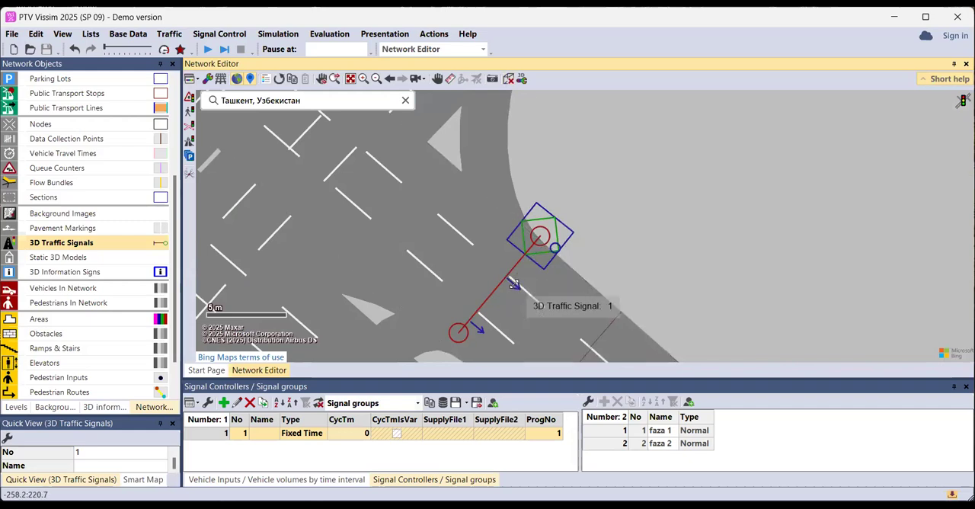
pyautogui.moveTo(477, 328); pyautogui.dragTo(491, 312)
# Inspect the adjusted signal mast in 3D from the approach road and start the simulation
pyautogui.click(508, 80)
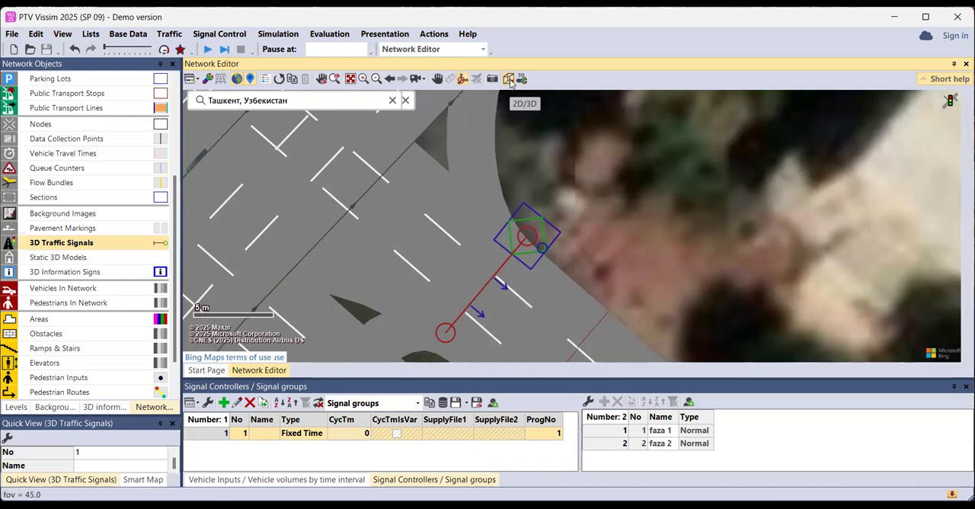
pyautogui.moveTo(786, 299); pyautogui.dragTo(810, 308)
pyautogui.scroll(1, 815, 246)
pyautogui.scroll(-2, 813, 251)
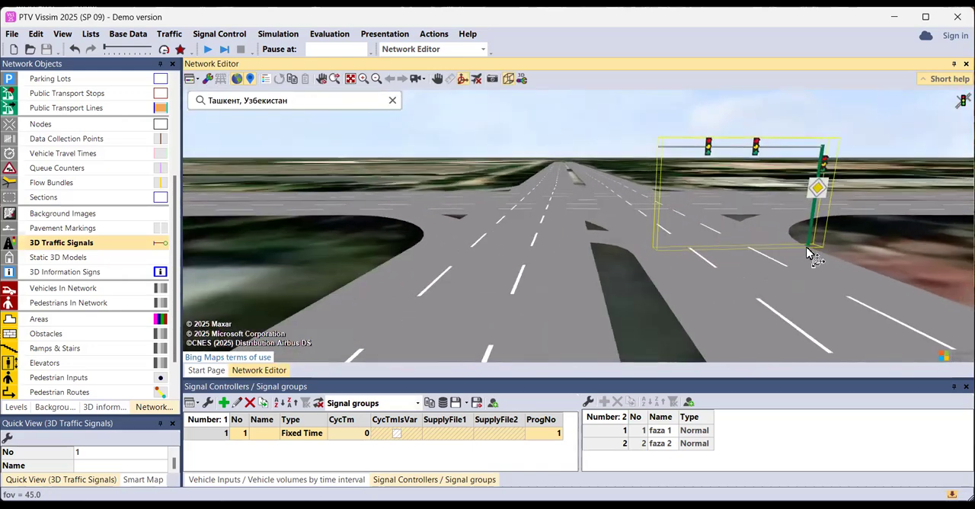
pyautogui.scroll(-2, 743, 268)
pyautogui.scroll(1, 748, 268)
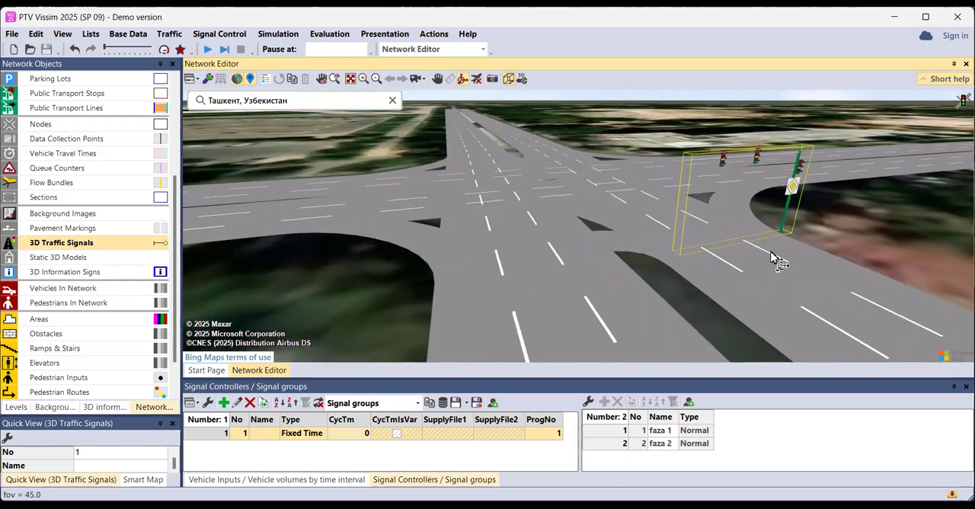
pyautogui.moveTo(786, 244); pyautogui.dragTo(757, 250)
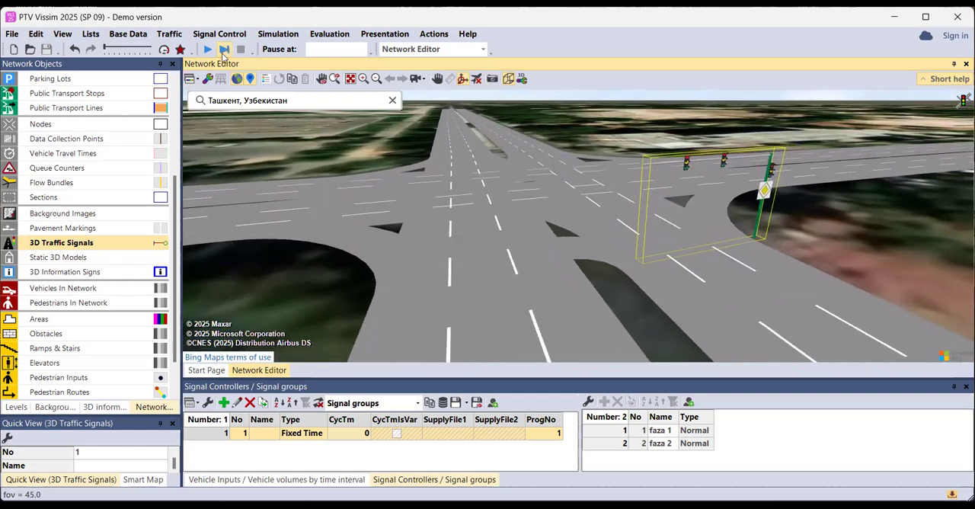
pyautogui.press('F5')
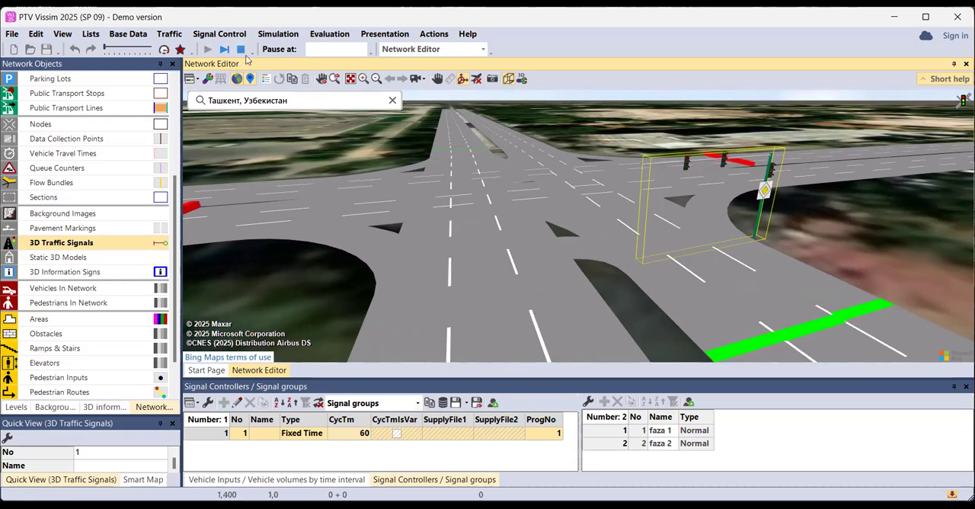
# Check the signal mast's heads in the running 3D simulation, stop the run and return to the 2D view
pyautogui.moveTo(704, 227); pyautogui.dragTo(581, 221)
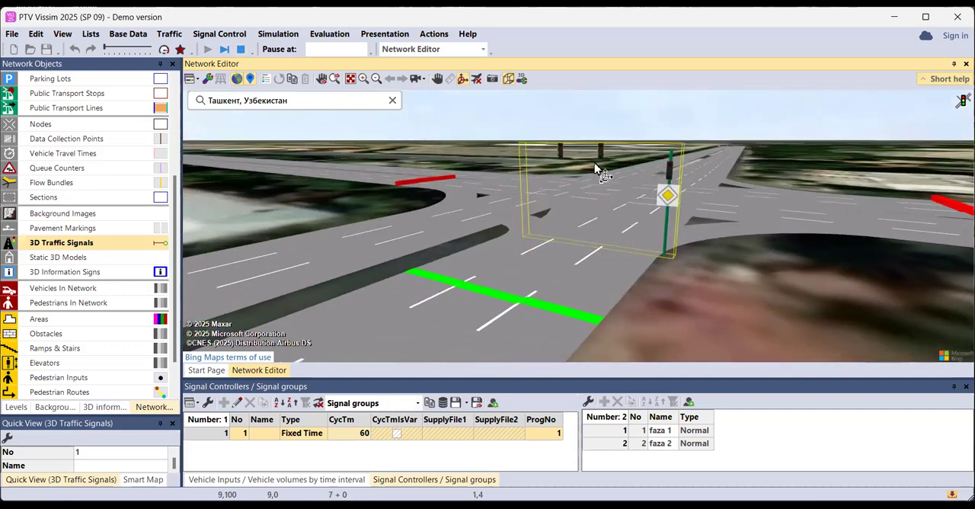
pyautogui.scroll(3, 597, 152)
pyautogui.scroll(-1, 598, 151)
pyautogui.scroll(-2, 597, 150)
pyautogui.scroll(2, 597, 150)
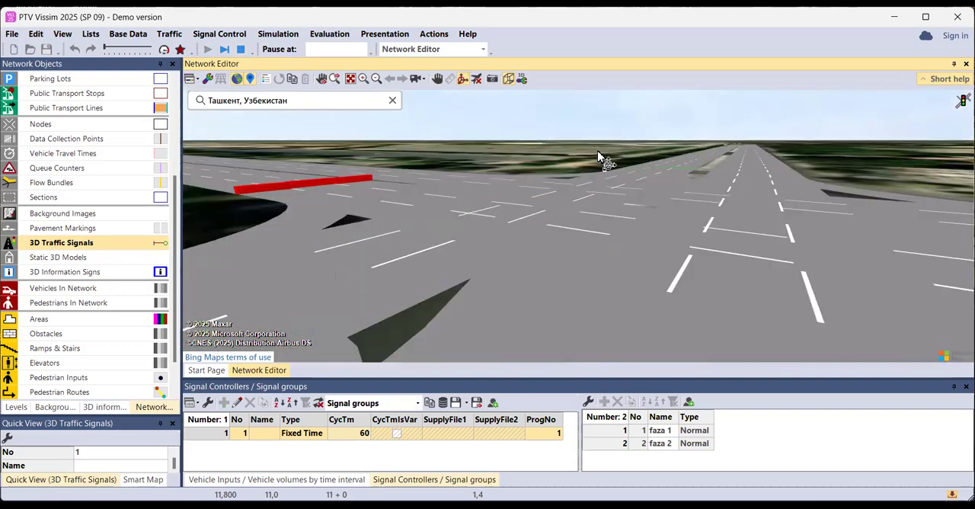
pyautogui.scroll(-2, 597, 150)
pyautogui.click(241, 49)
pyautogui.click(521, 79)
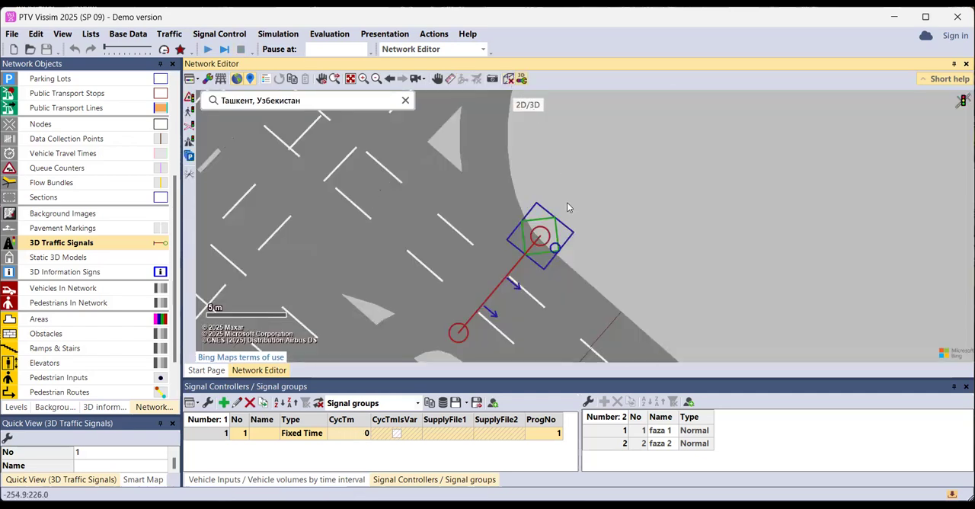
# Open the 3D traffic signal's properties and assign the head on the mast to through signal group 1 - 1: faza 1
pyautogui.doubleClick(554, 239)
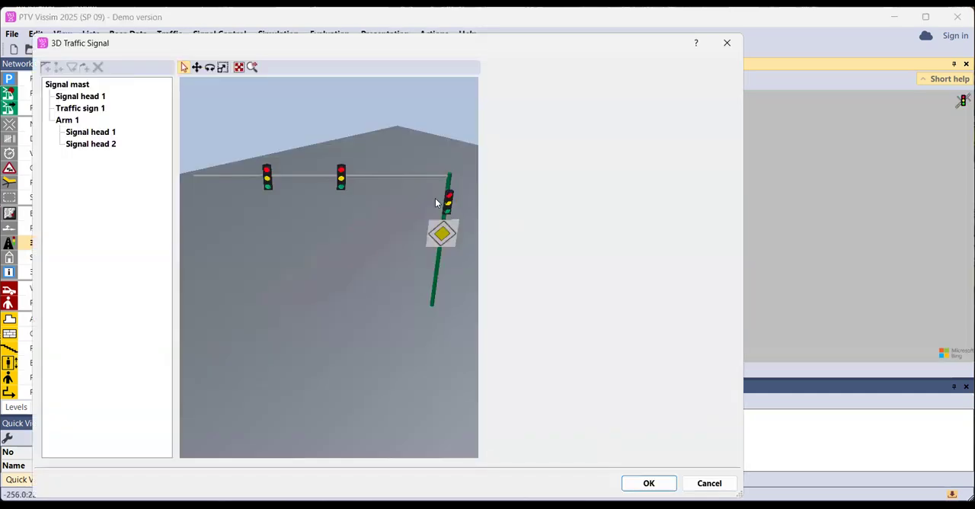
pyautogui.click(448, 202)
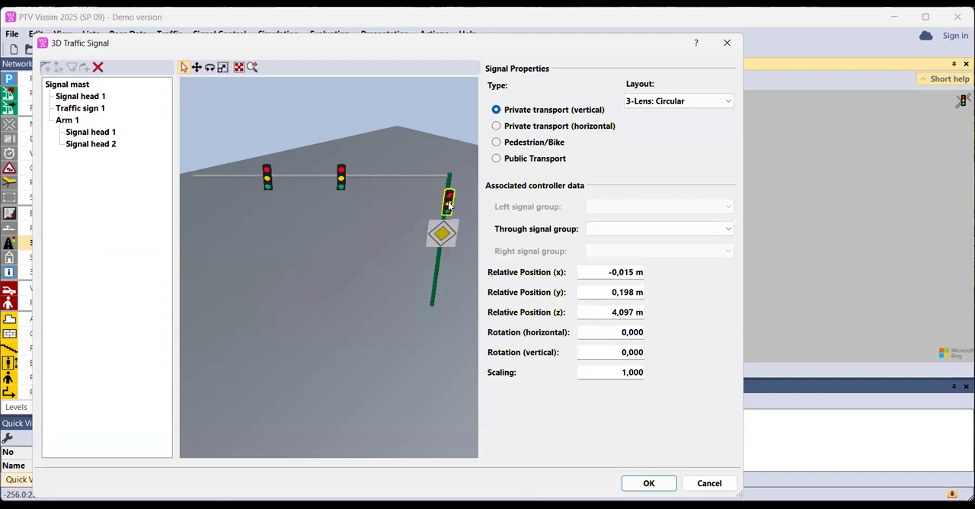
pyautogui.click(652, 231)
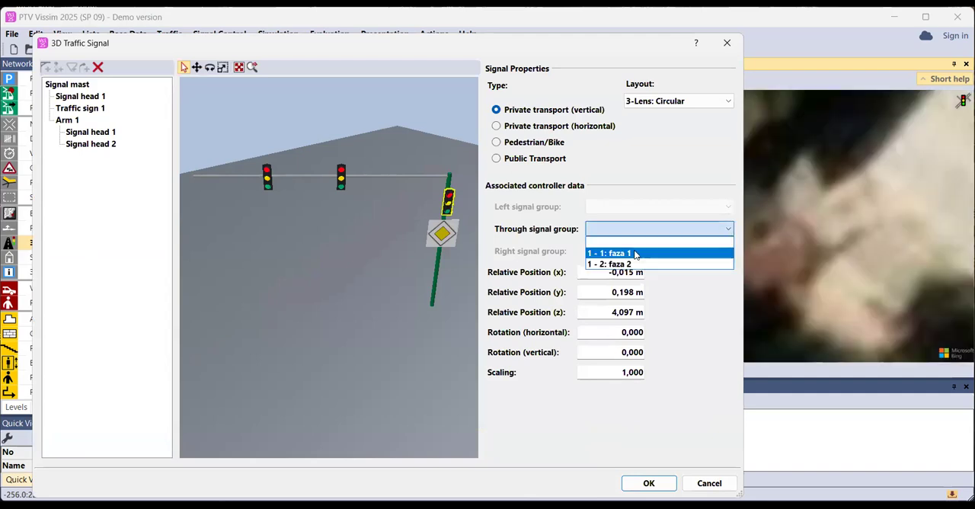
pyautogui.click(635, 254)
# Assign both signal heads on the arm to through signal group 1 - 1: faza 1 and confirm the 3D signal's settings
pyautogui.click(341, 179)
pyautogui.click(610, 232)
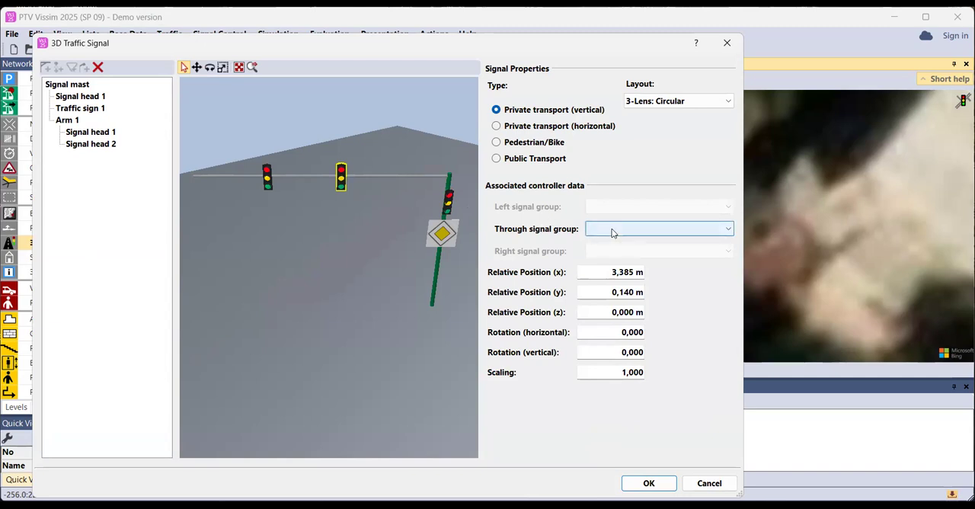
pyautogui.click(622, 254)
pyautogui.click(267, 178)
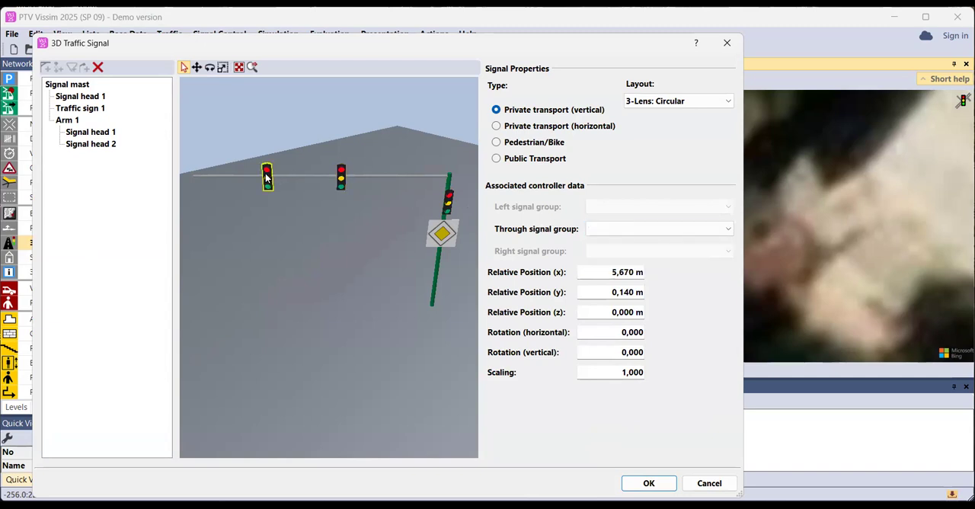
pyautogui.click(674, 231)
pyautogui.click(624, 253)
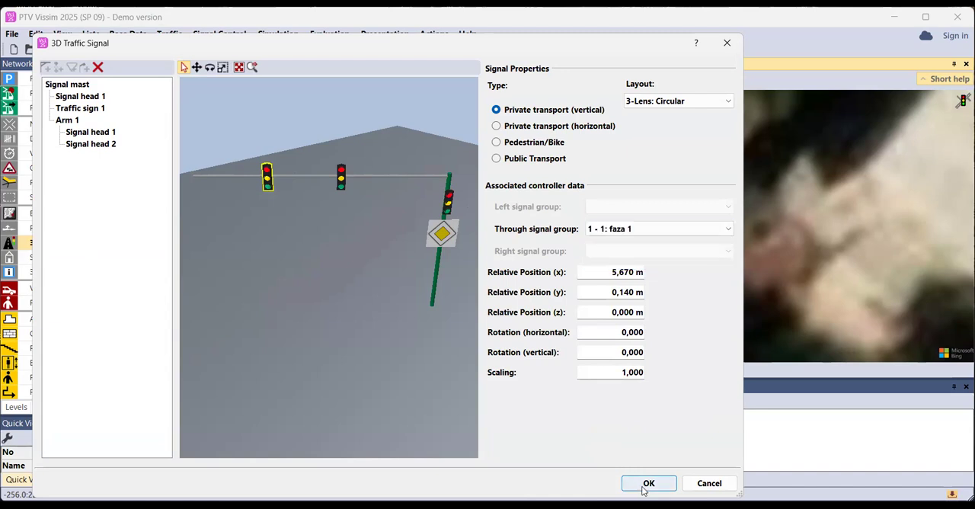
pyautogui.press('Return')
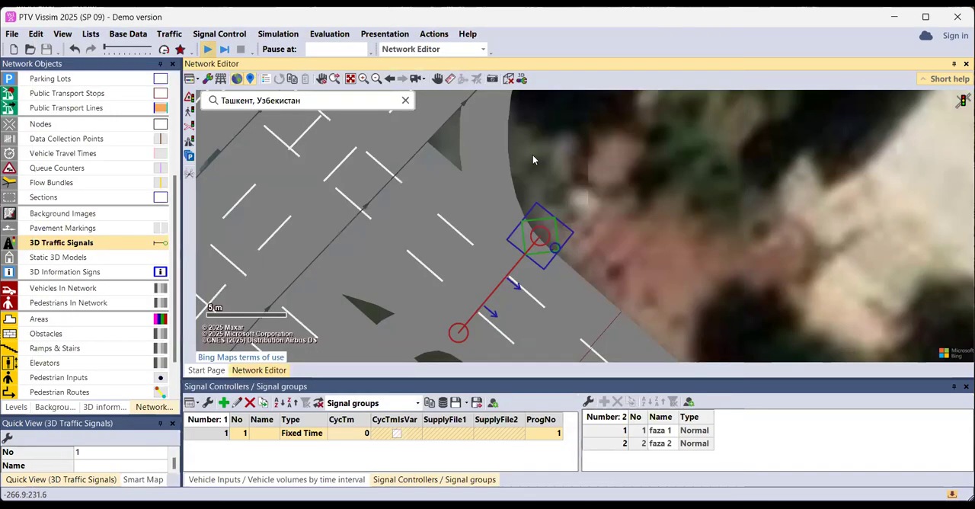
# Start the simulation, show it in 3D close to the signal mast, and speed up the run
pyautogui.press('F5')
pyautogui.click(521, 79)
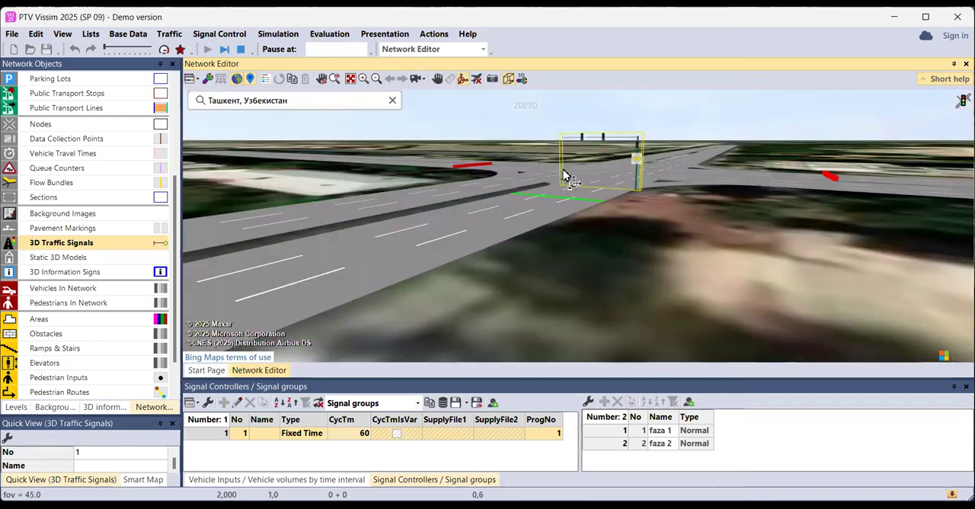
pyautogui.scroll(1, 568, 172)
pyautogui.scroll(2, 571, 169)
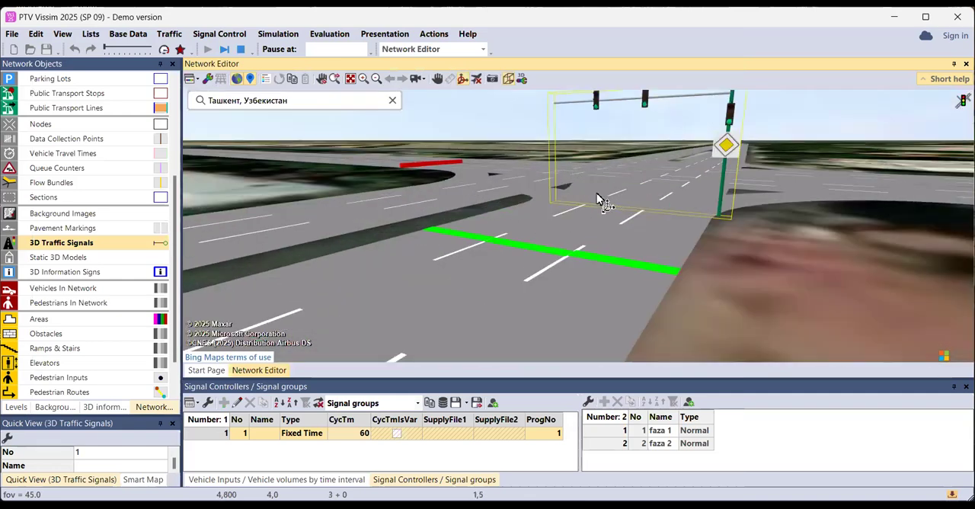
pyautogui.click(178, 49)
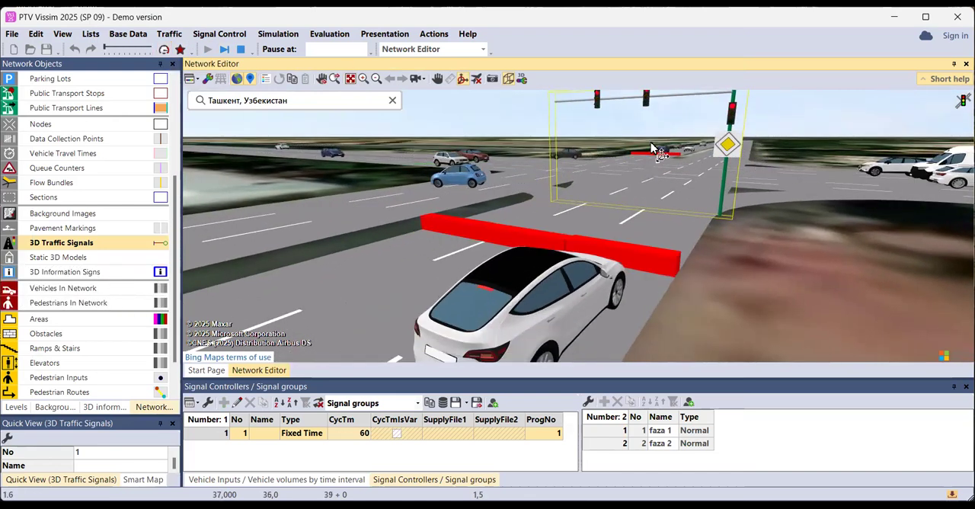
# Examine the mast's signal heads and the traffic at the stop line from several 3D viewpoints, then stop the simulation
pyautogui.moveTo(647, 195); pyautogui.dragTo(633, 239)
pyautogui.scroll(-3, 646, 203)
pyautogui.scroll(1, 645, 203)
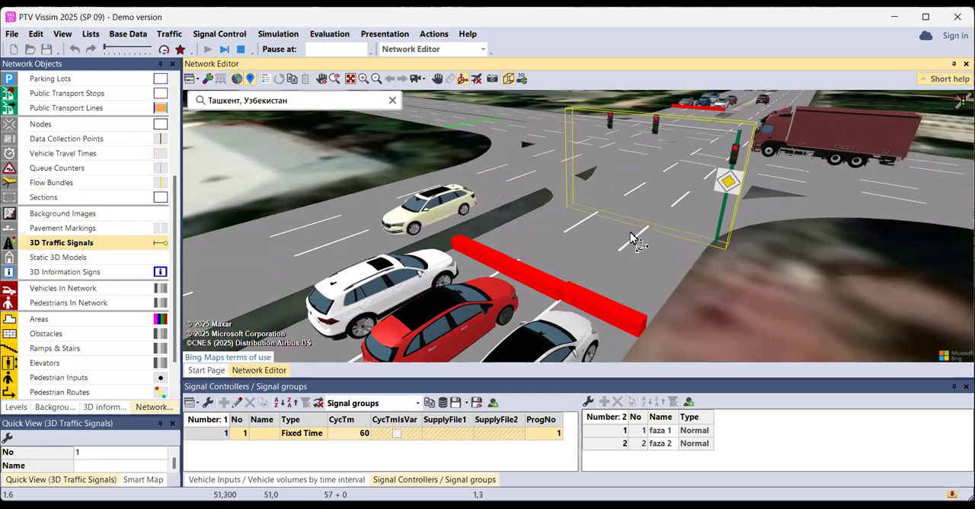
pyautogui.scroll(-1, 631, 234)
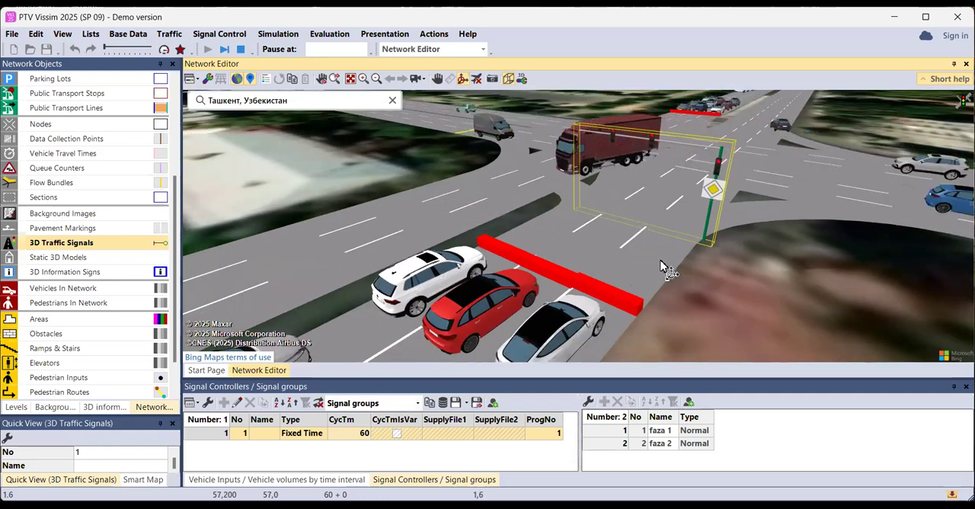
pyautogui.moveTo(660, 267); pyautogui.dragTo(594, 244)
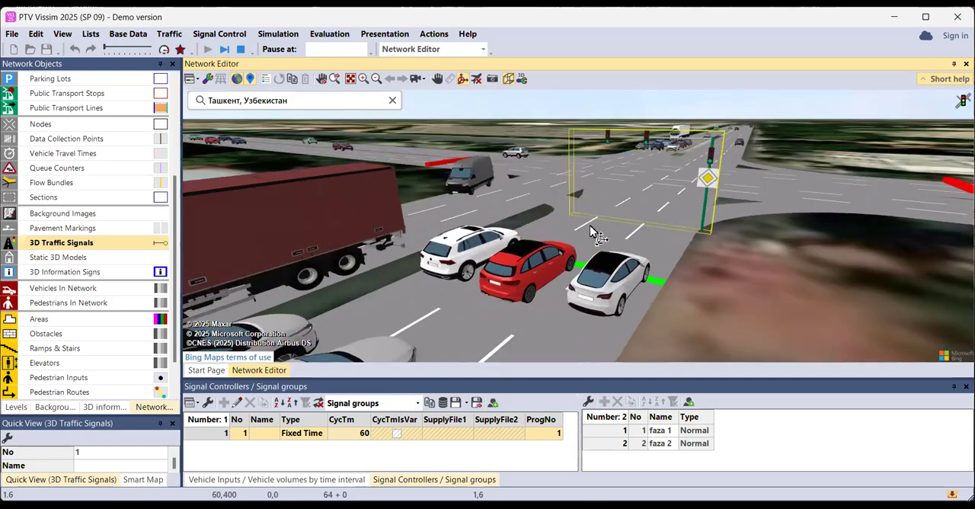
pyautogui.scroll(-1, 629, 231)
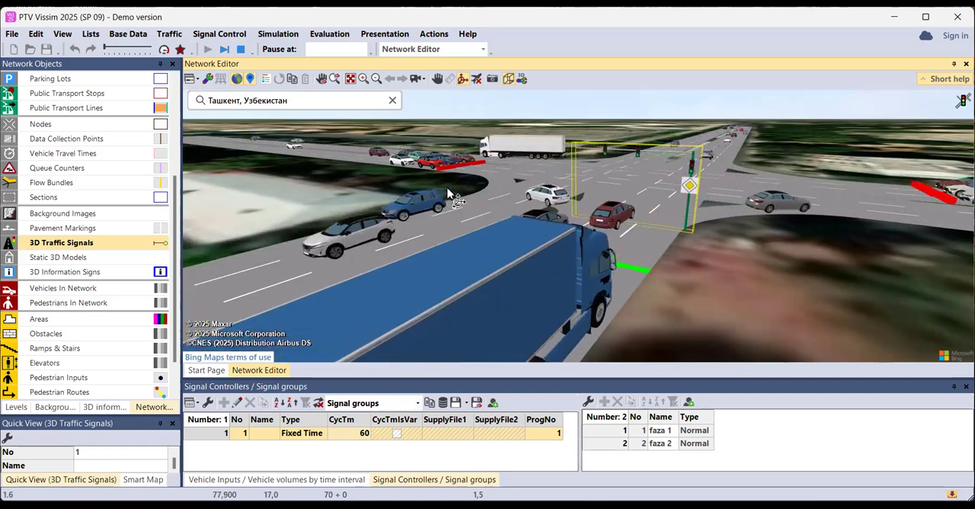
pyautogui.moveTo(480, 212)
pyautogui.mouseDown()
pyautogui.moveTo(567, 256)
pyautogui.moveTo(525, 232)
pyautogui.moveTo(464, 230)
pyautogui.moveTo(474, 203)
pyautogui.mouseUp()
pyautogui.moveTo(611, 225); pyautogui.dragTo(707, 207)
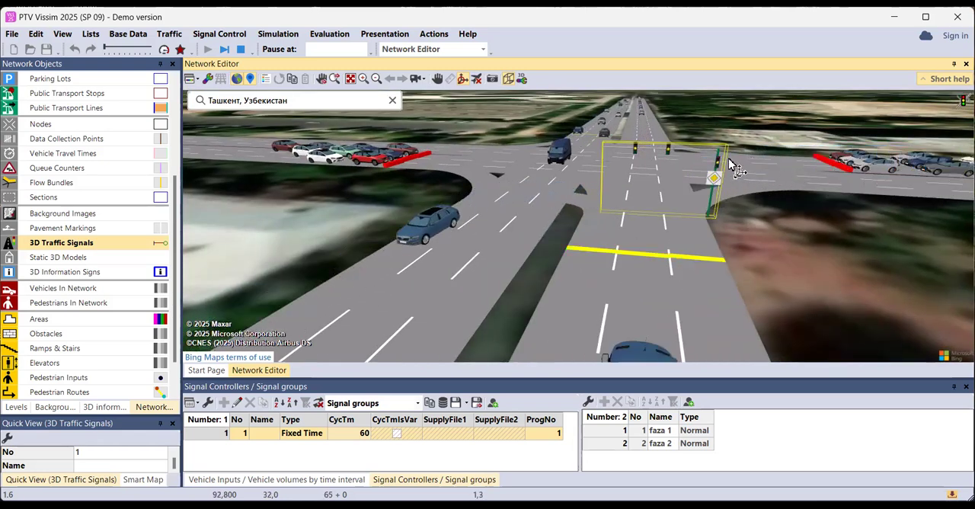
pyautogui.moveTo(707, 213); pyautogui.dragTo(681, 227)
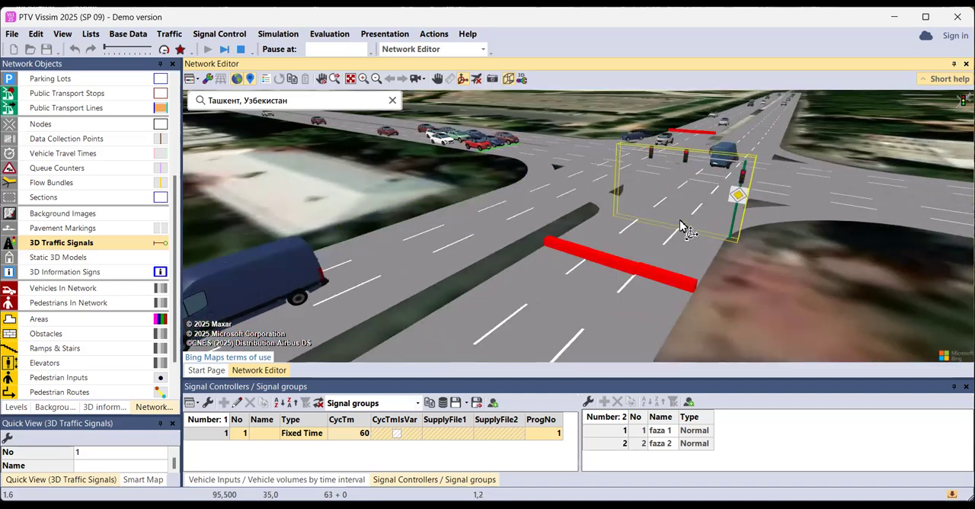
pyautogui.scroll(2, 680, 154)
pyautogui.scroll(-3, 585, 132)
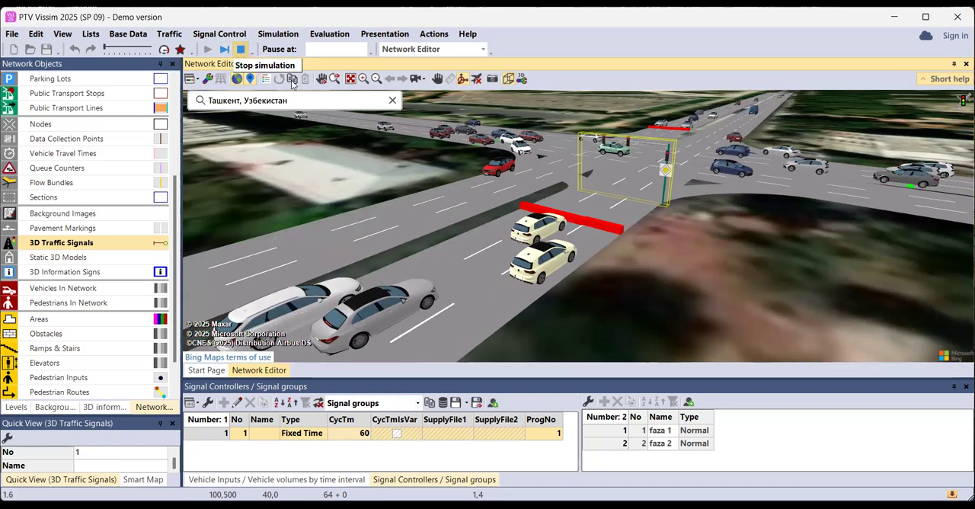
pyautogui.click(241, 49)
pyautogui.click(508, 79)
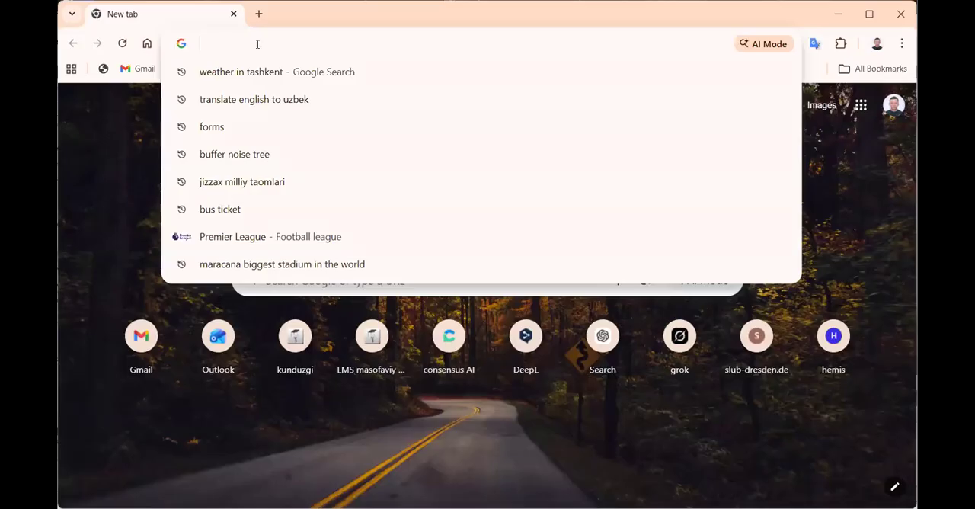
# Switch to the Chrome browser and search Google for "ptv vissim student version 2025 download"
pyautogui.write('P')
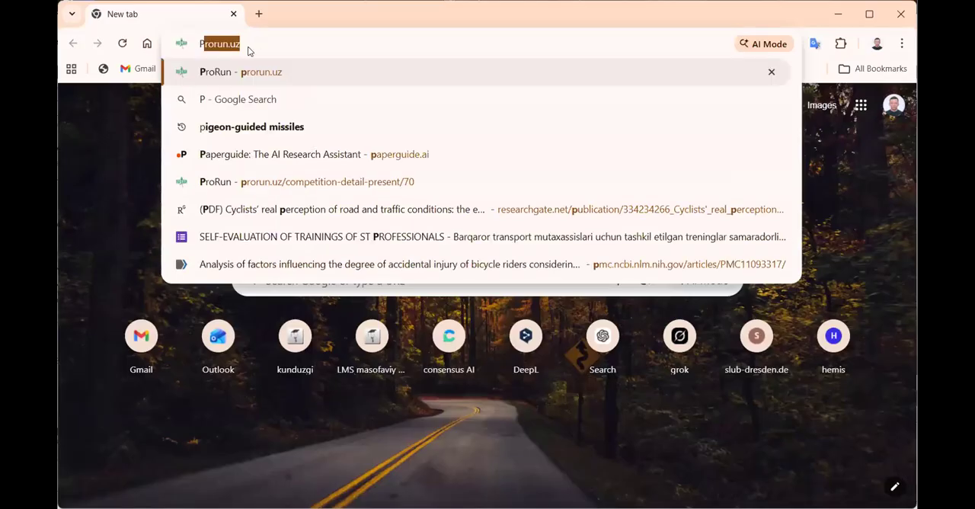
pyautogui.write('T')
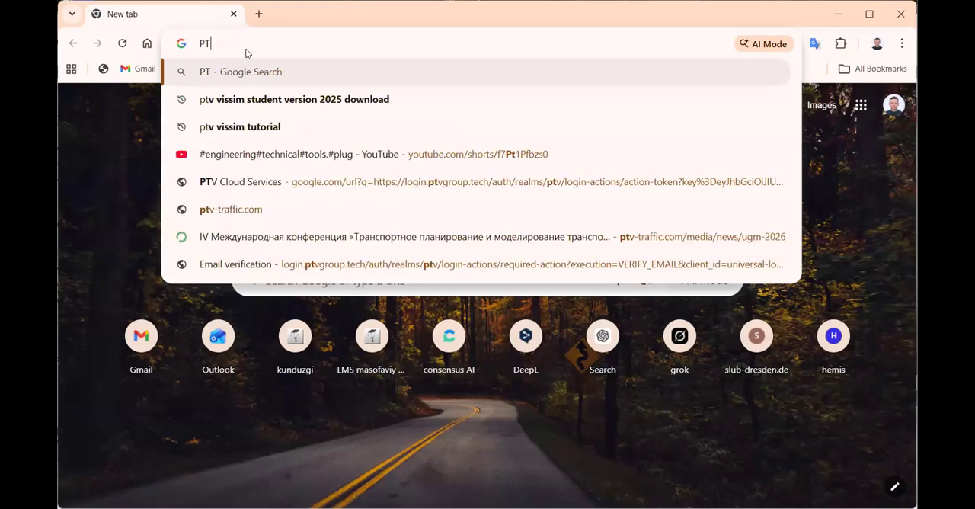
pyautogui.write('V vissim')
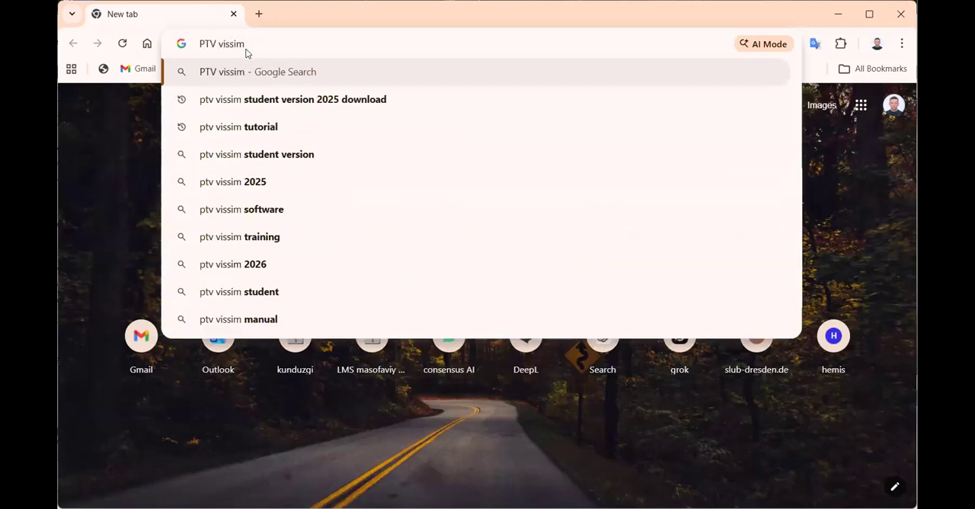
pyautogui.click(286, 99)
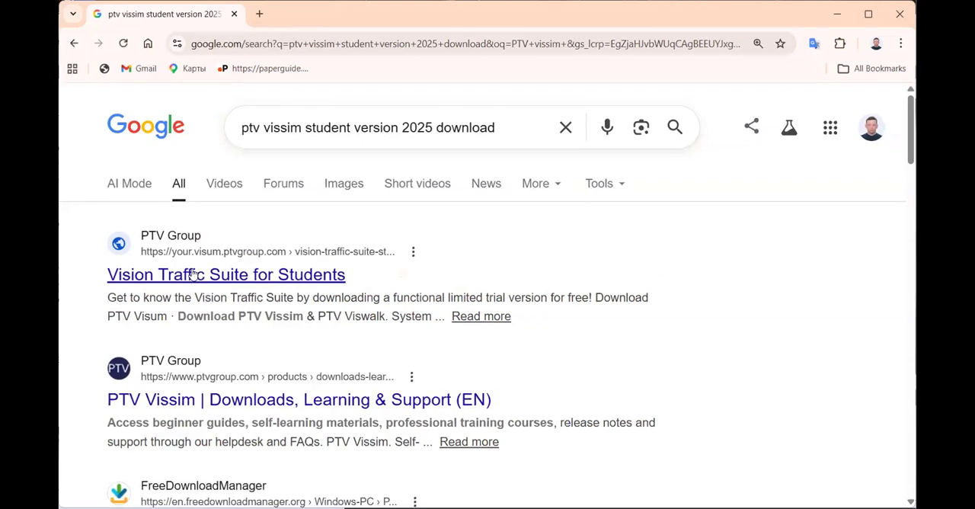
# Open PTV Group's Vision Traffic Suite for Students page from the search results and accept its cookie consent
pyautogui.click(335, 274)
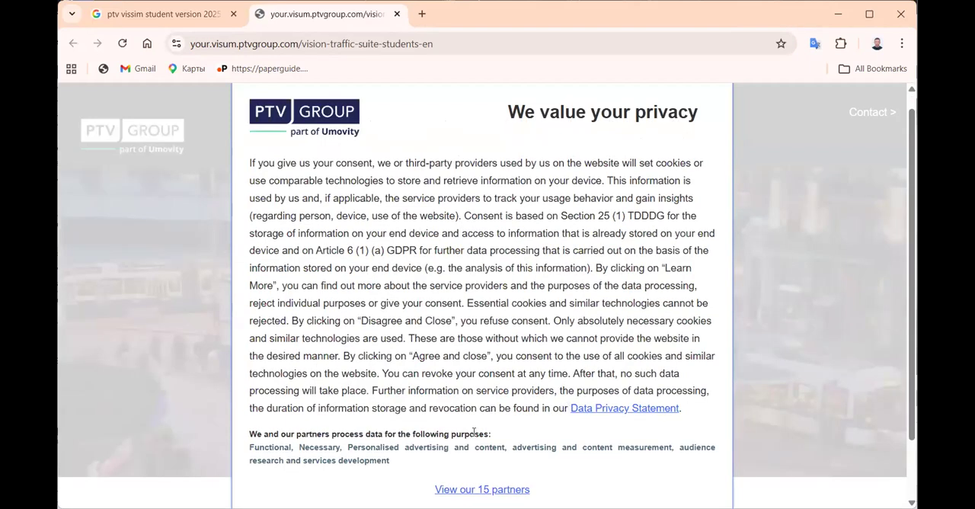
pyautogui.scroll(-2, 523, 449)
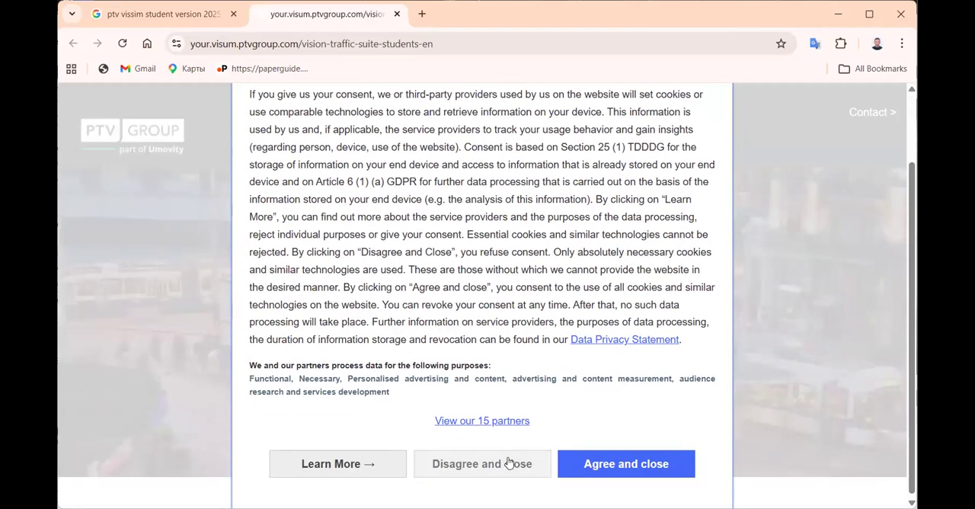
pyautogui.click(629, 463)
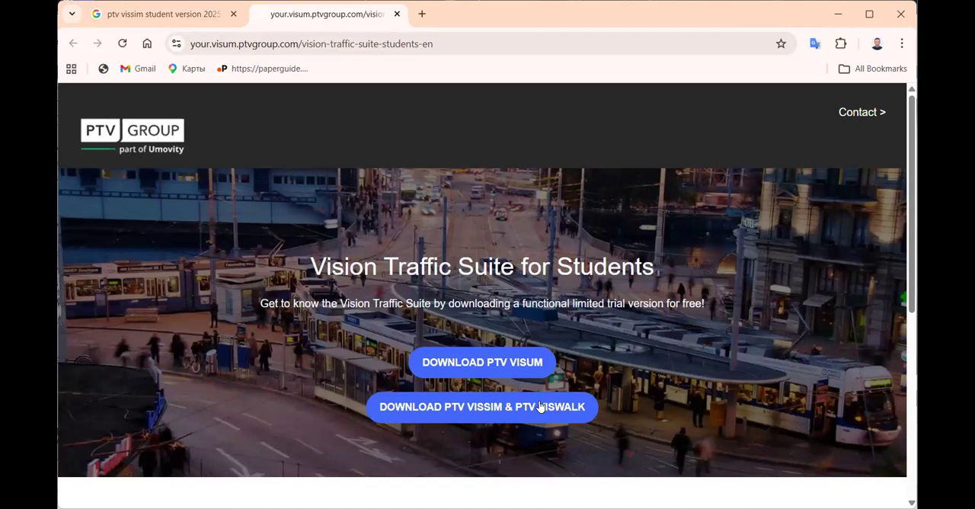